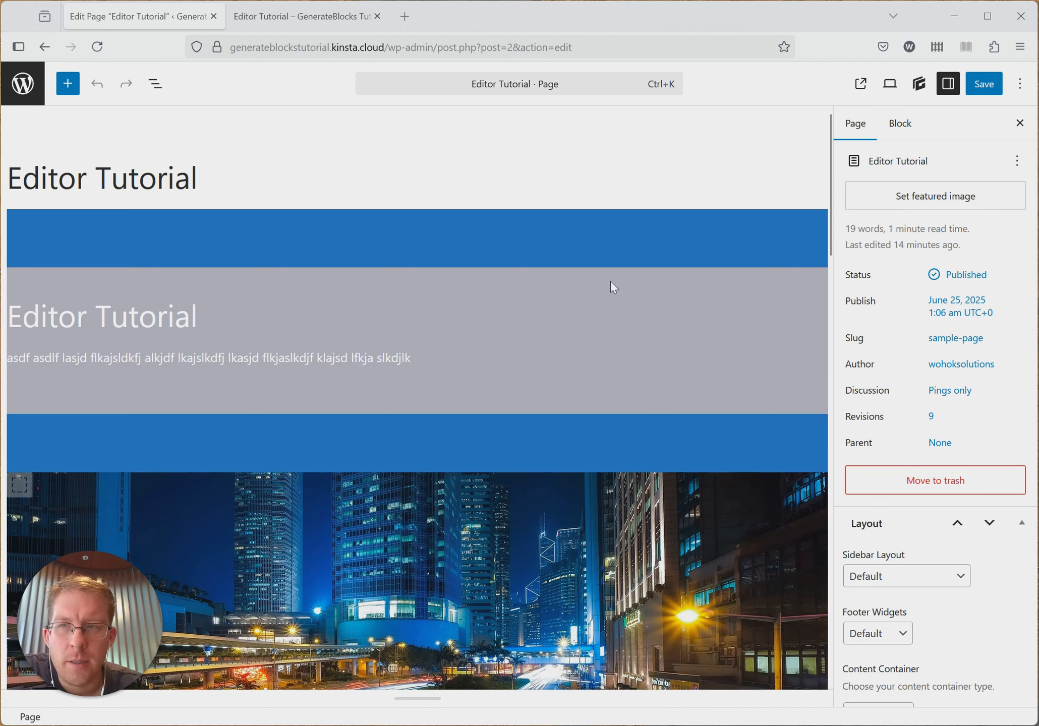
- Show the page's block structure, expand the first container and its nested container, and open the nested container's style settings
{"action": "left_click", "coordinate": [156, 84]}
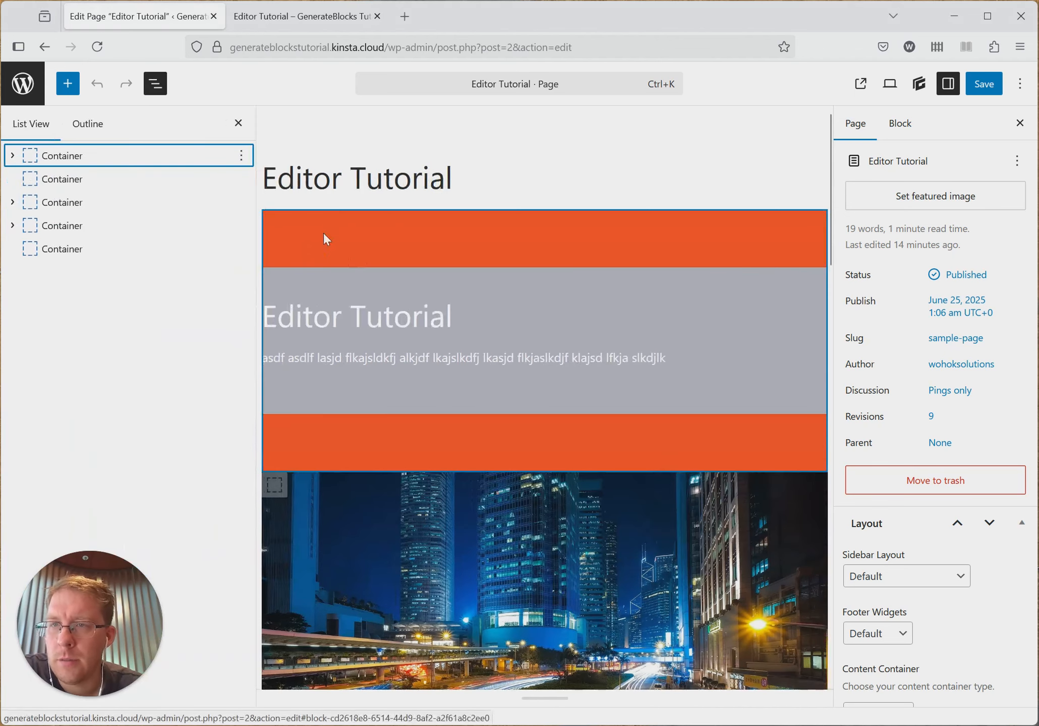
{"action": "left_click", "coordinate": [12, 156]}
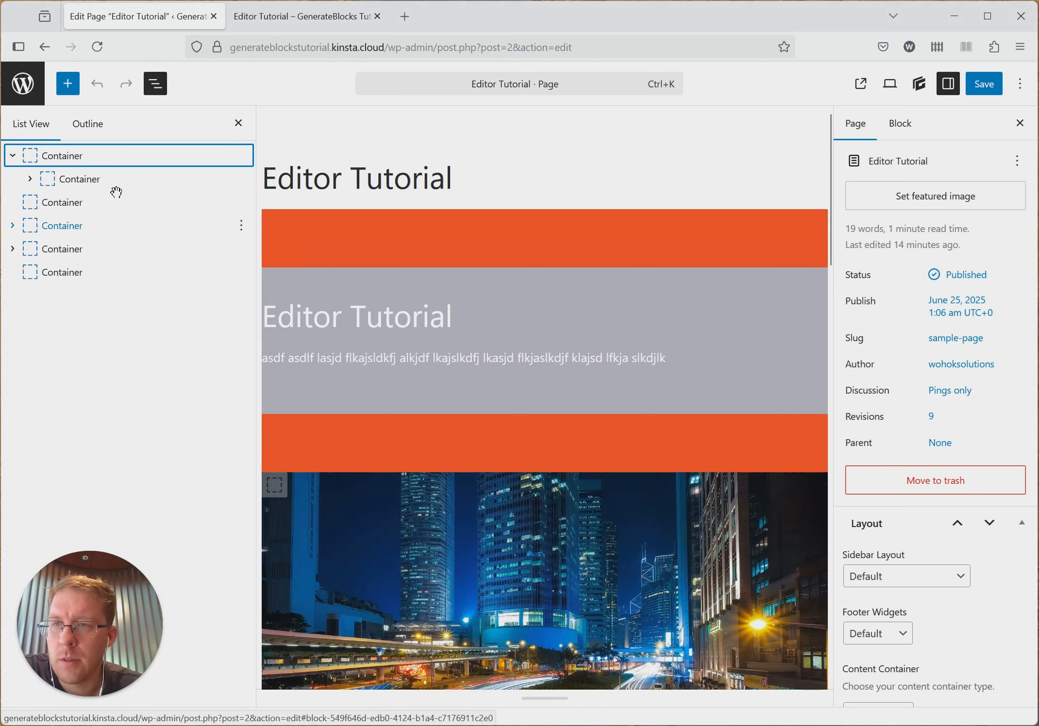
{"action": "left_click", "coordinate": [30, 182]}
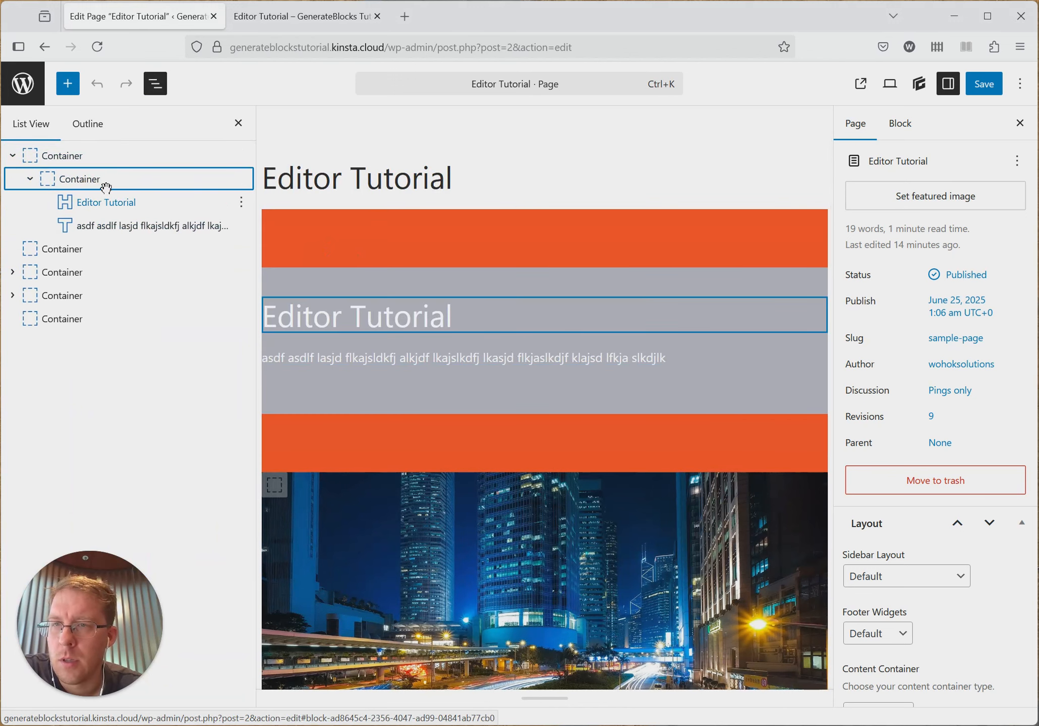
{"action": "left_click", "coordinate": [99, 162]}
{"action": "left_click", "coordinate": [127, 177]}
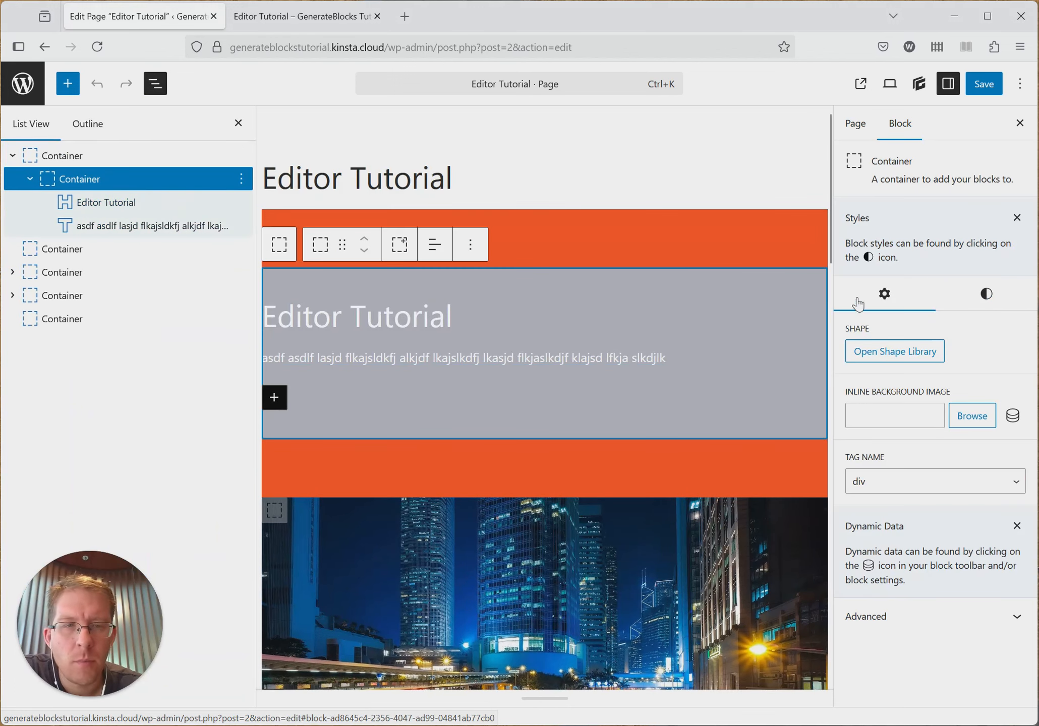
{"action": "left_click", "coordinate": [969, 298]}
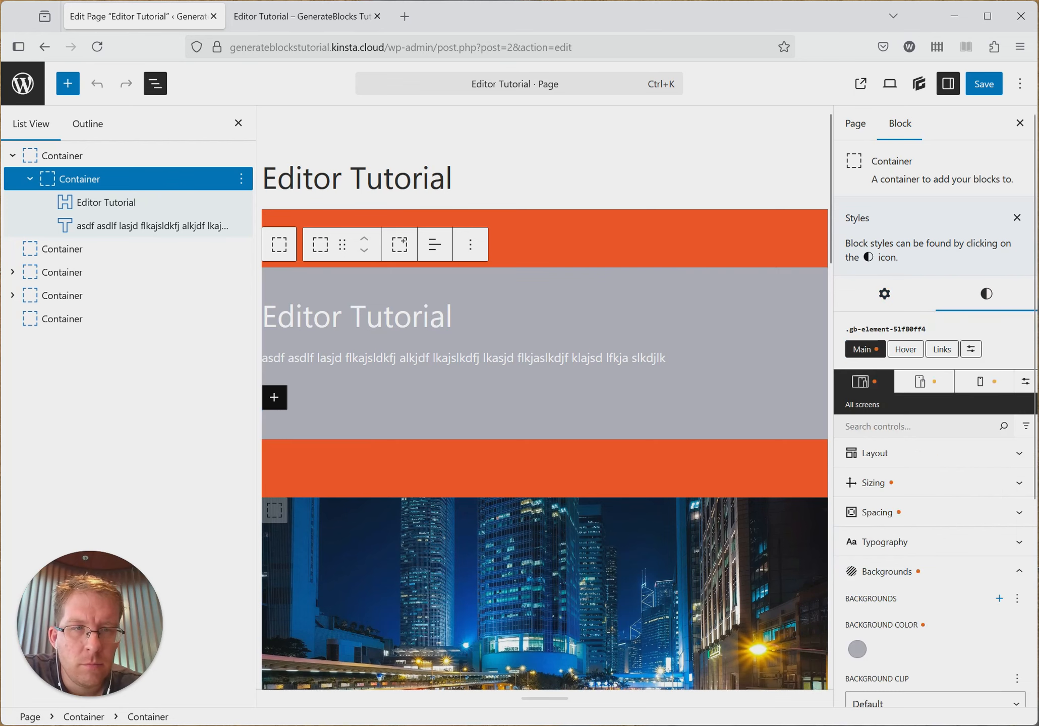
- Examine the Display options in the Layout settings of the first outer container
{"action": "left_click", "coordinate": [132, 154]}
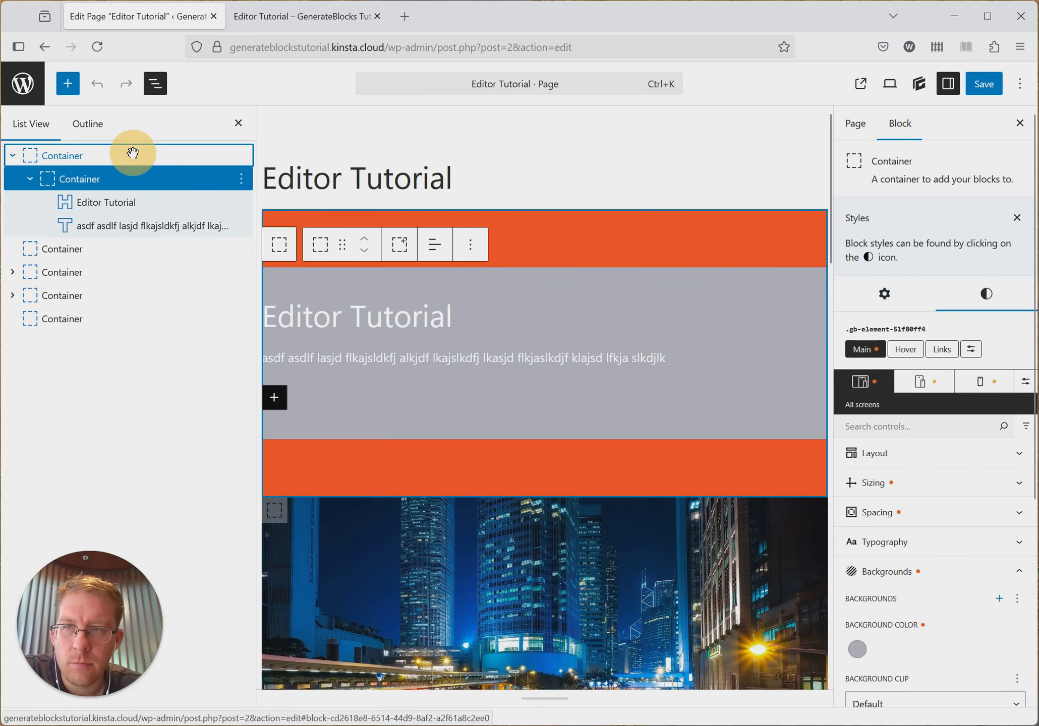
{"action": "left_click", "coordinate": [916, 455]}
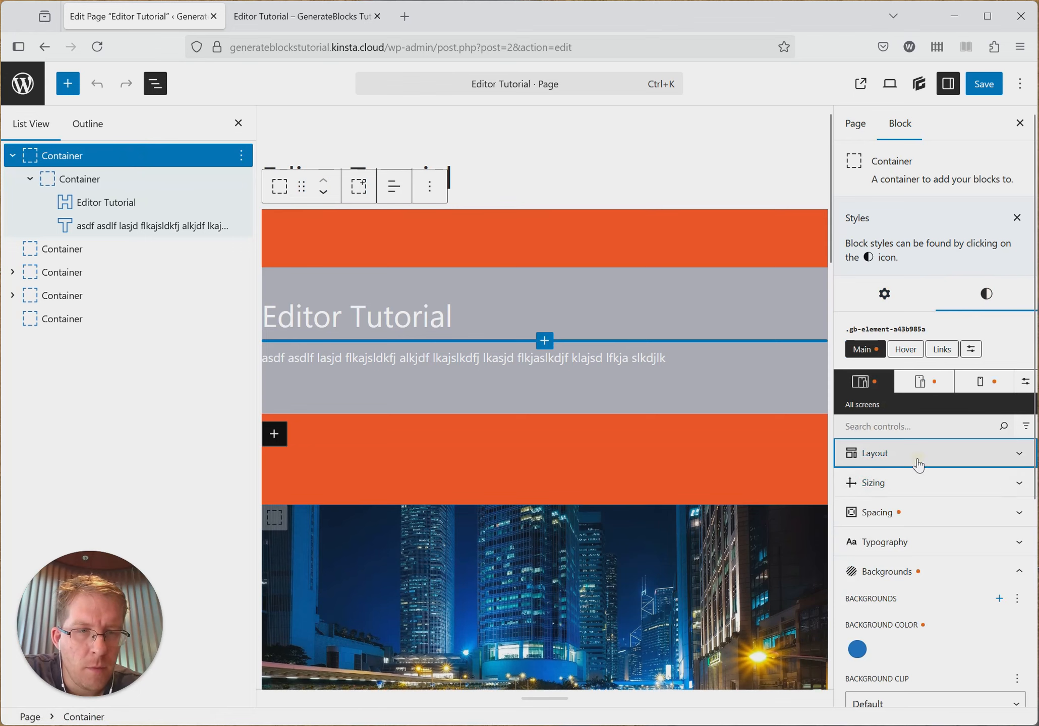
{"action": "scroll", "coordinate": [931, 482], "scroll_direction": "down", "scroll_amount": 1}
{"action": "scroll", "coordinate": [787, 434], "scroll_direction": "down", "scroll_amount": 1}
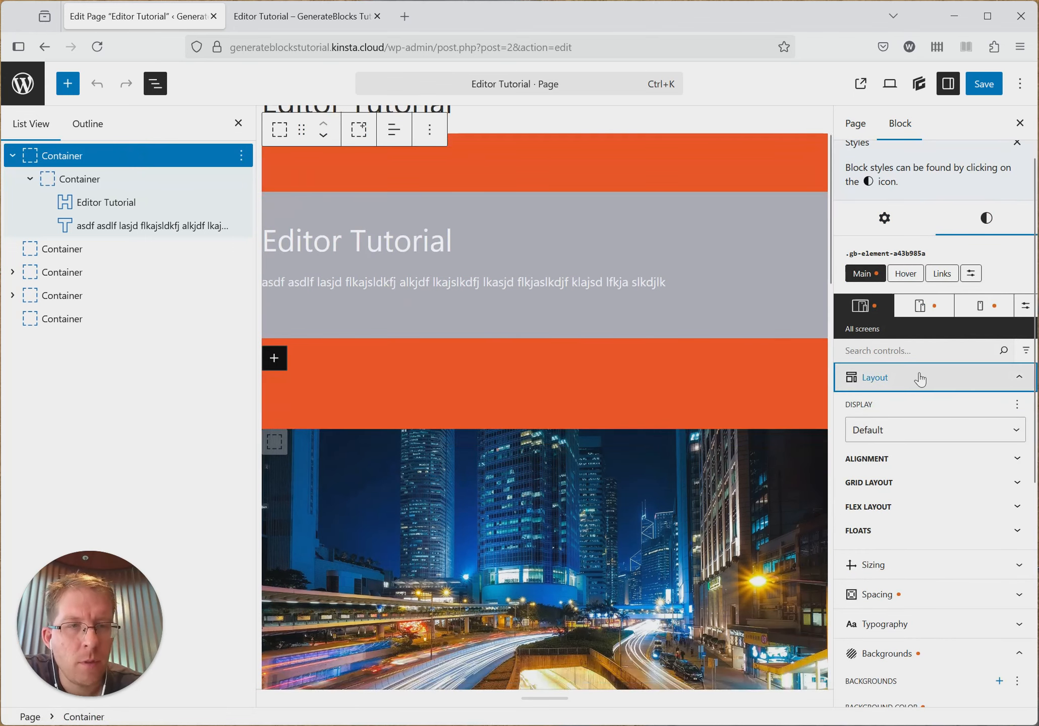
{"action": "scroll", "coordinate": [920, 374], "scroll_direction": "up", "scroll_amount": 1}
{"action": "scroll", "coordinate": [736, 395], "scroll_direction": "up", "scroll_amount": 1}
{"action": "scroll", "coordinate": [928, 454], "scroll_direction": "down", "scroll_amount": 1}
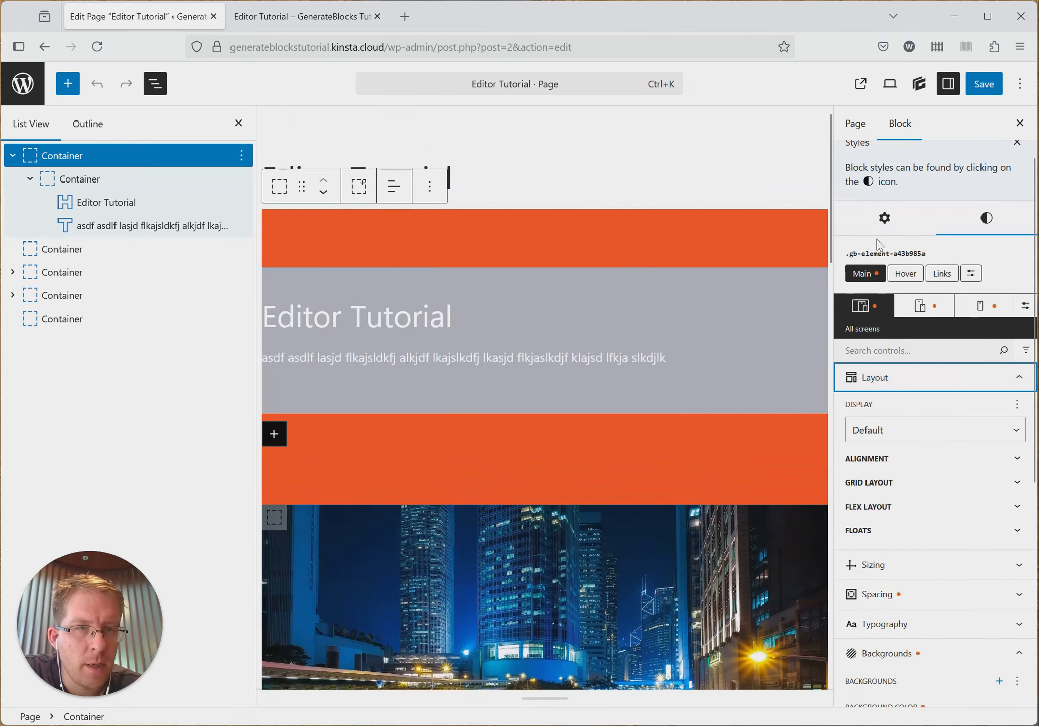
{"action": "scroll", "coordinate": [920, 444], "scroll_direction": "down", "scroll_amount": 1}
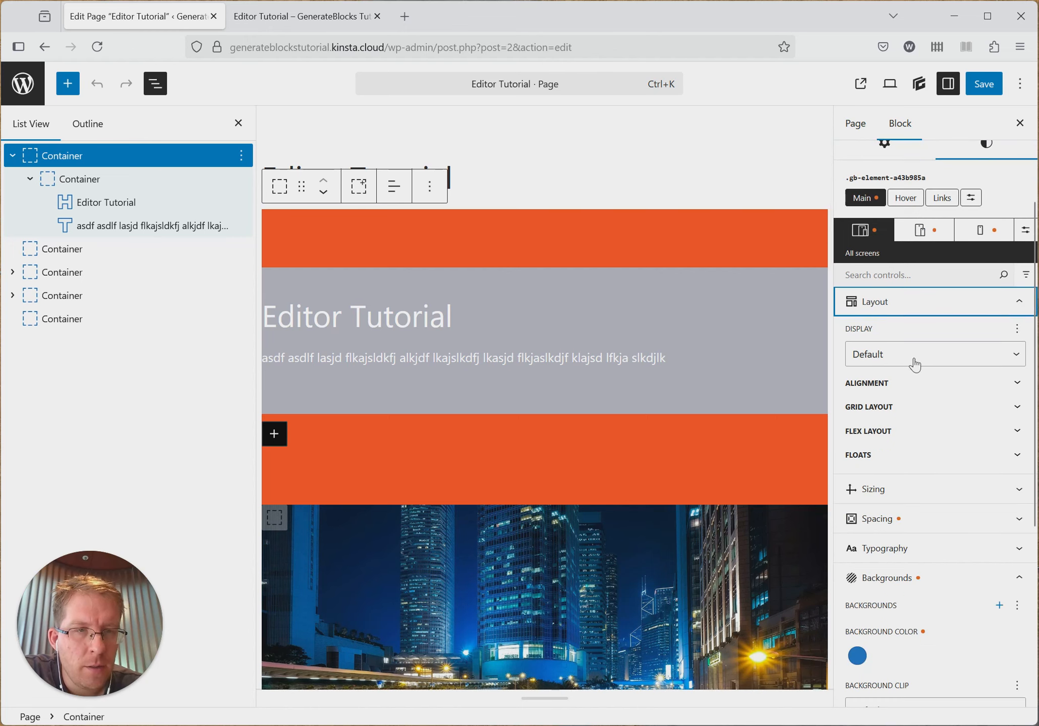
{"action": "left_click", "coordinate": [912, 355]}
{"action": "left_click", "coordinate": [911, 355]}
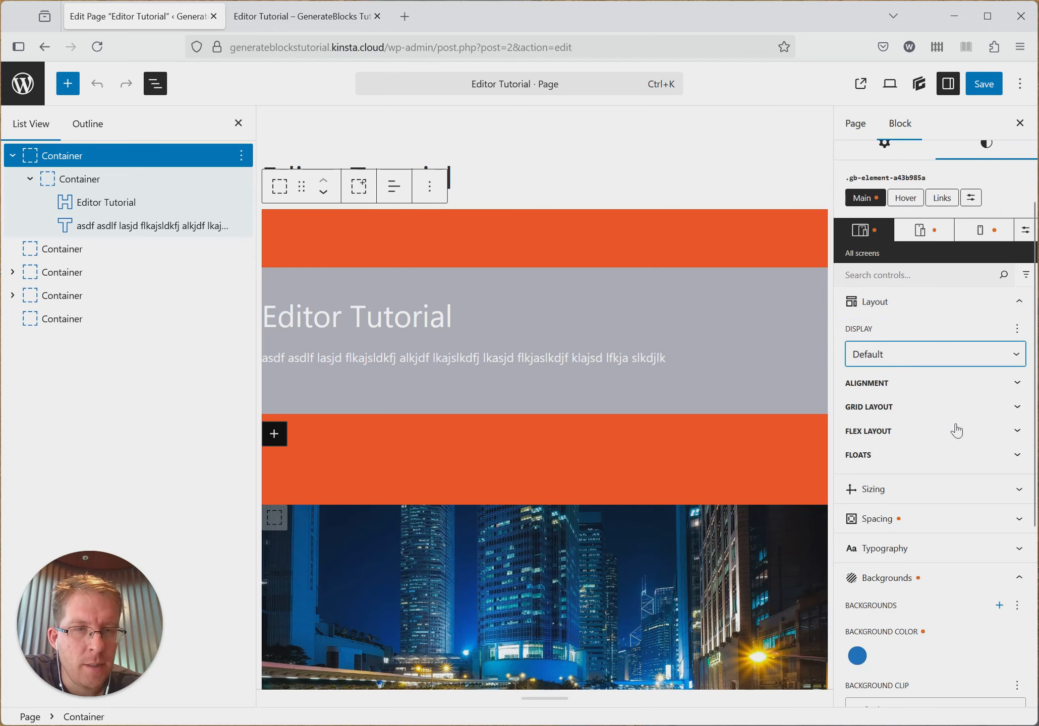
{"action": "left_click", "coordinate": [908, 354]}
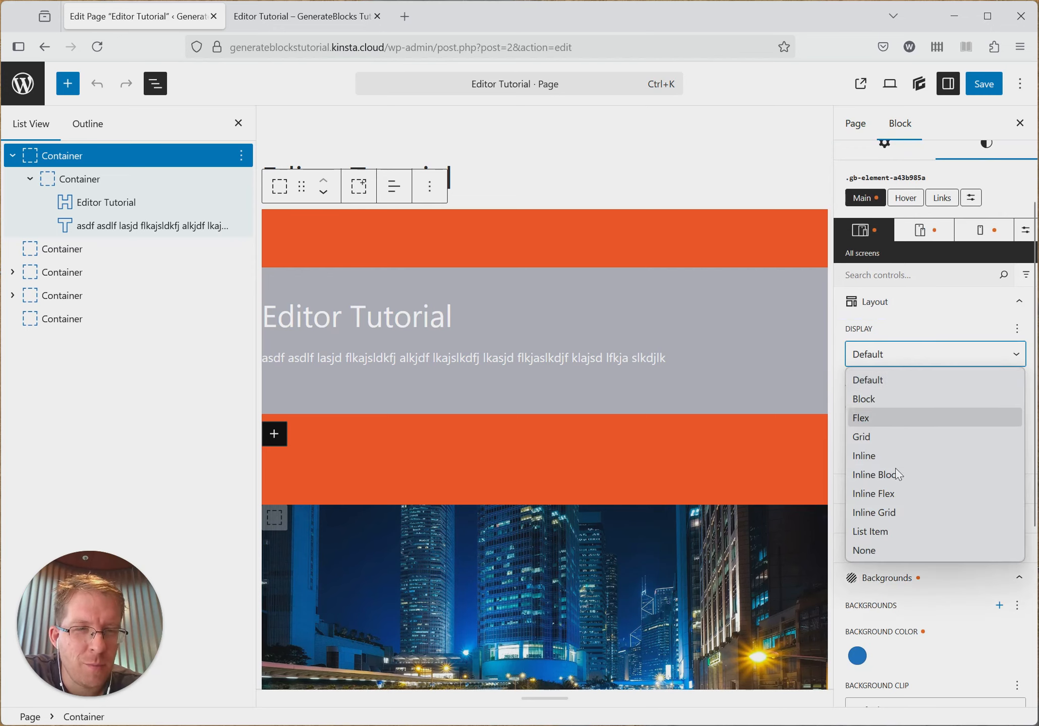
{"action": "left_click", "coordinate": [905, 357]}
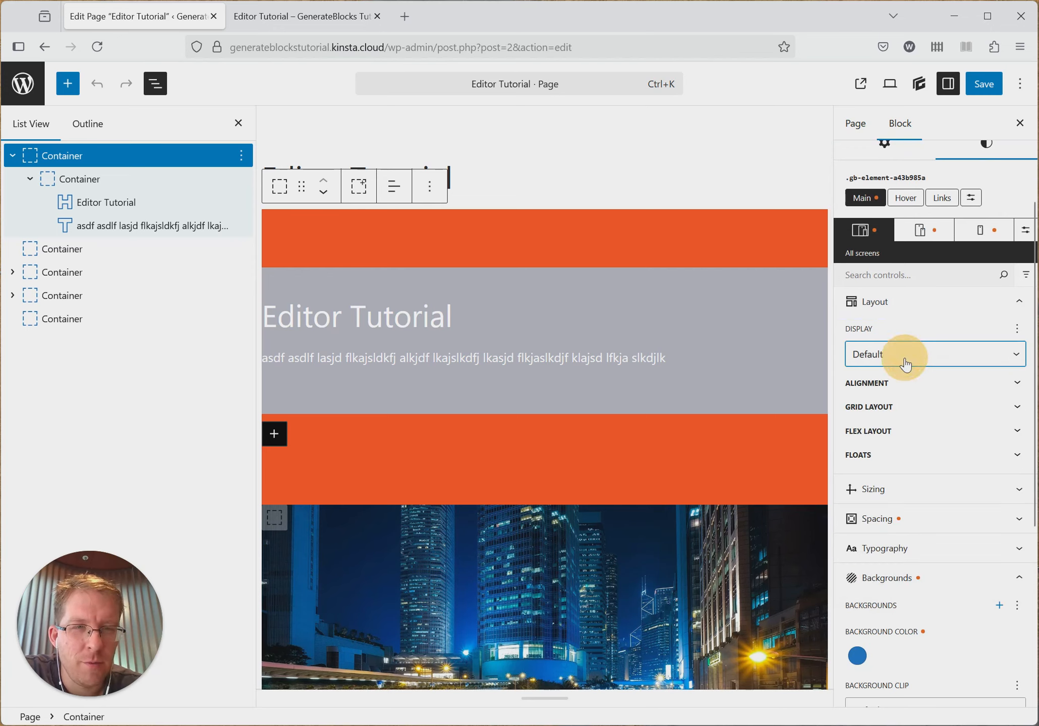
{"action": "left_click", "coordinate": [908, 358]}
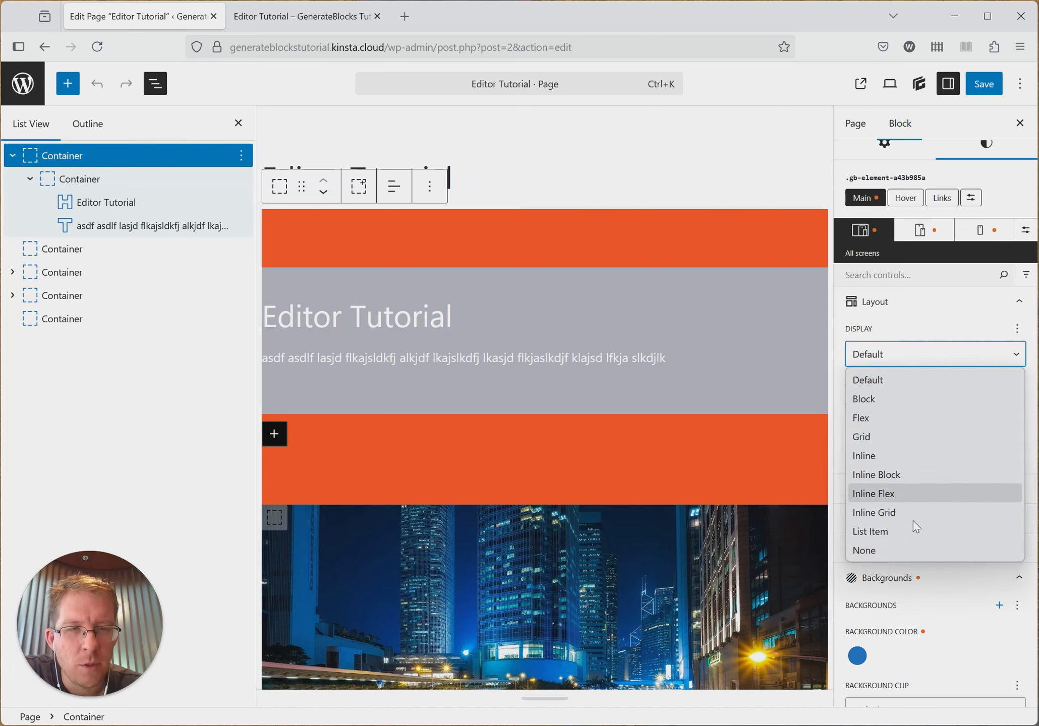
{"action": "left_click", "coordinate": [906, 357]}
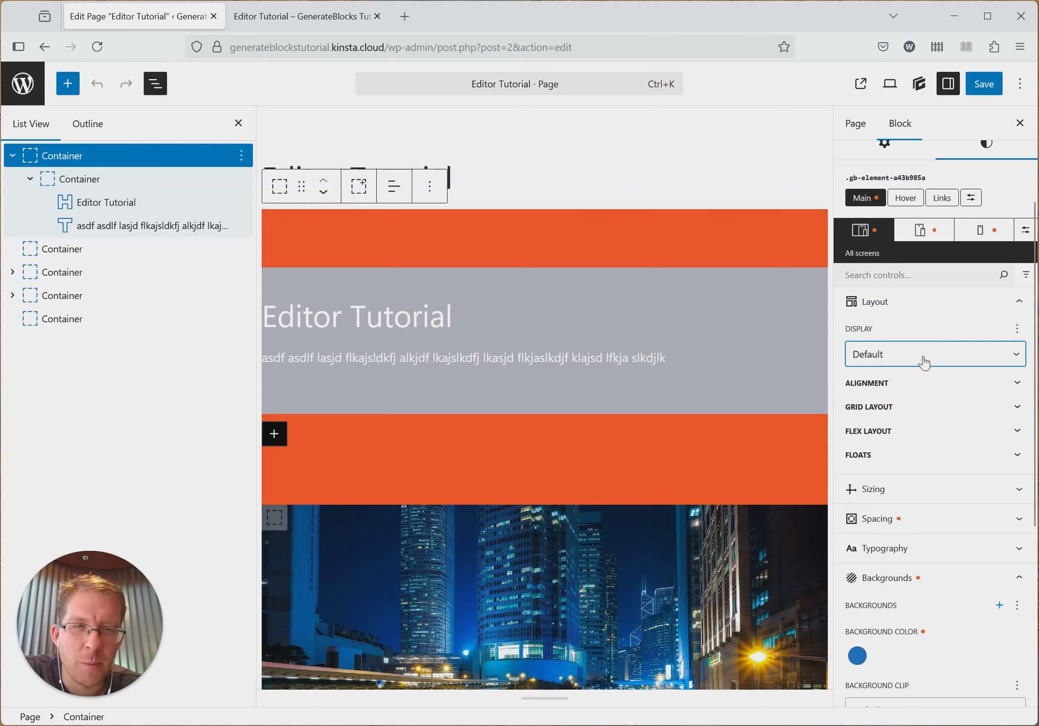
- Examine the width, height and max width fields in the outer container's Sizing settings
{"action": "left_click", "coordinate": [910, 303]}
{"action": "left_click", "coordinate": [864, 335]}
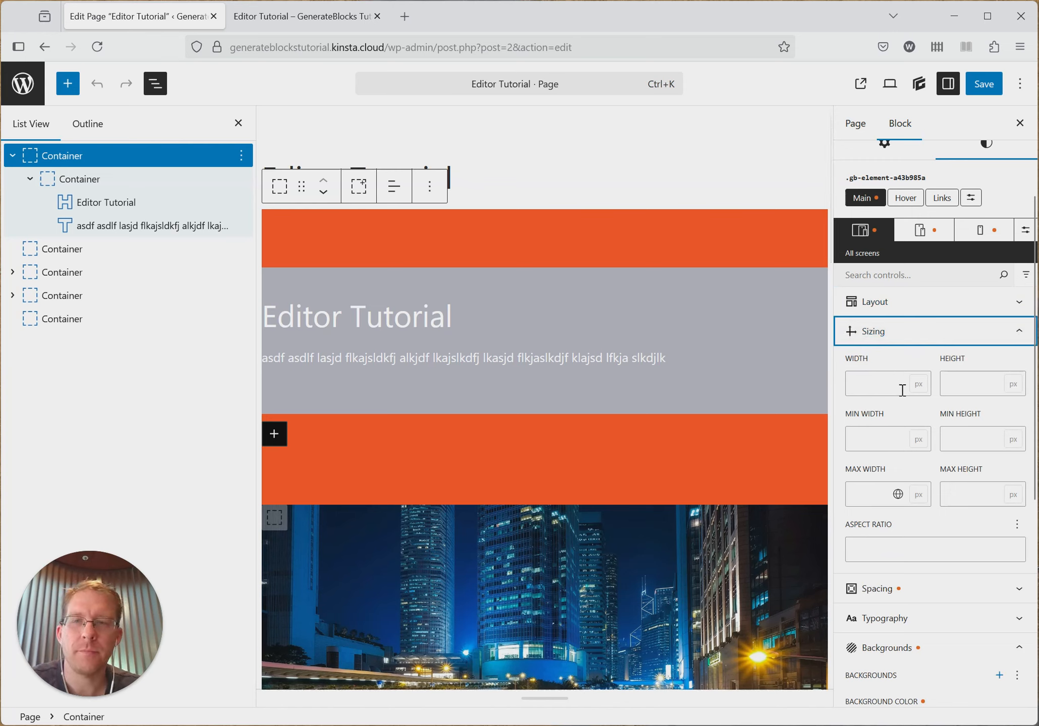
{"action": "left_click", "coordinate": [879, 377]}
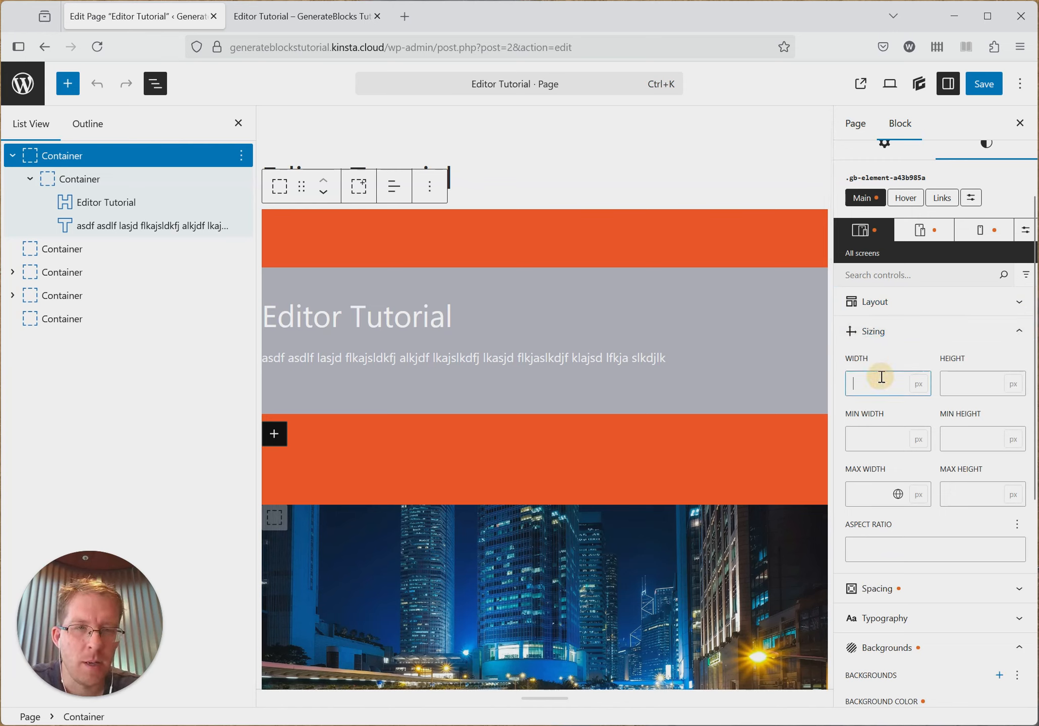
{"action": "left_click", "coordinate": [981, 377]}
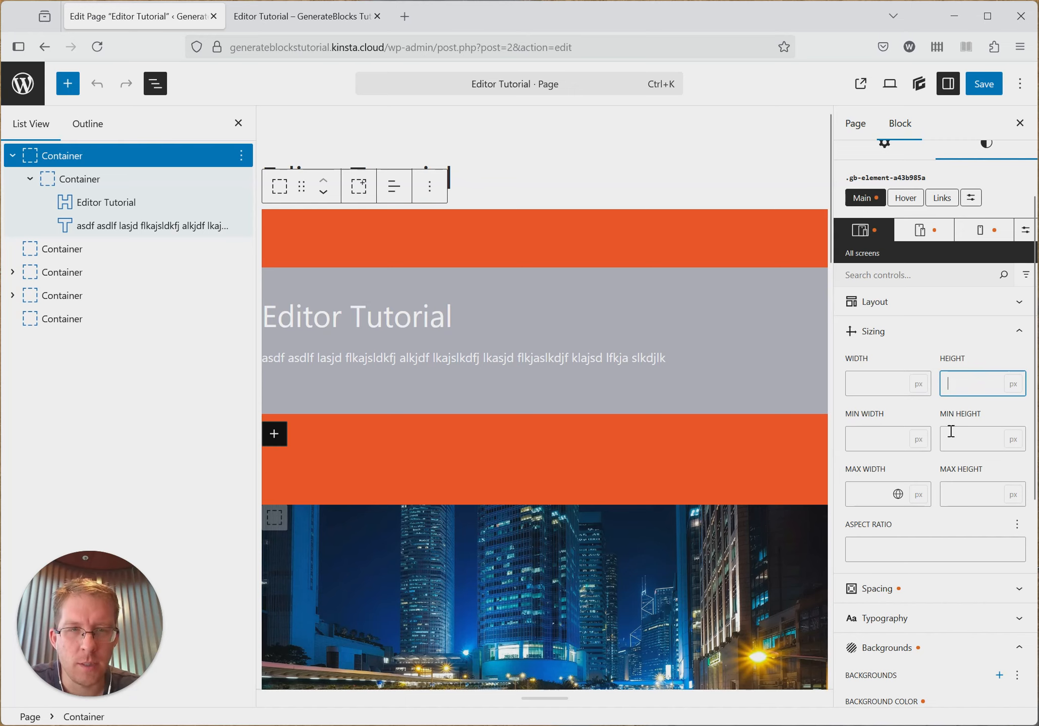
{"action": "left_click", "coordinate": [887, 494]}
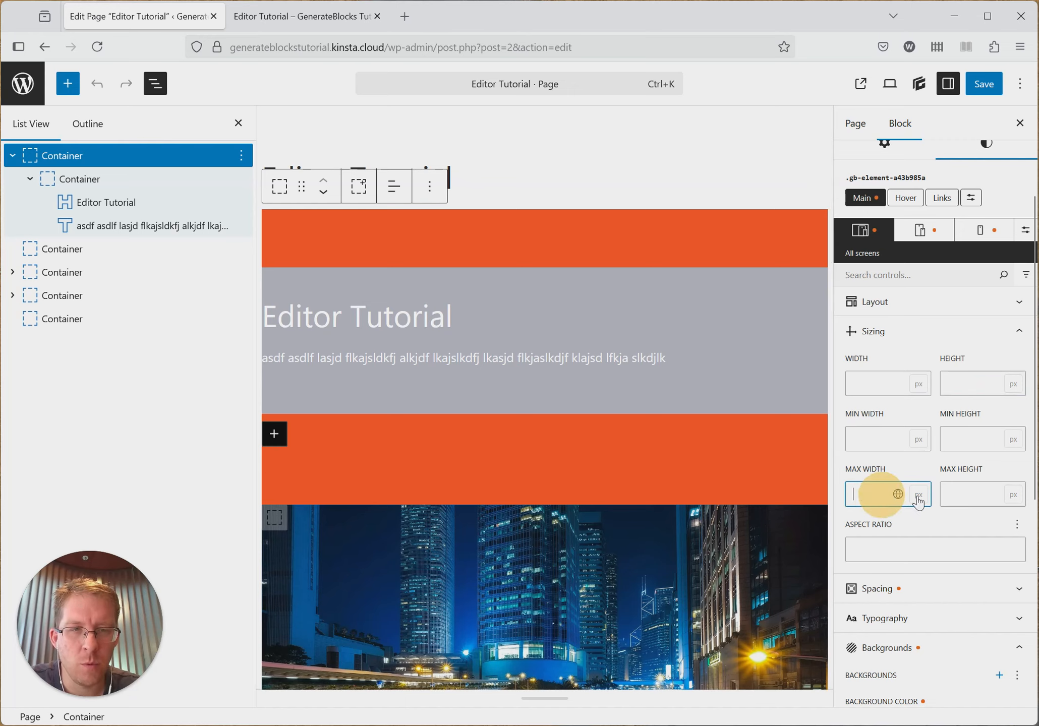
- Examine the max width in the nested container's Sizing settings
{"action": "left_click", "coordinate": [121, 178]}
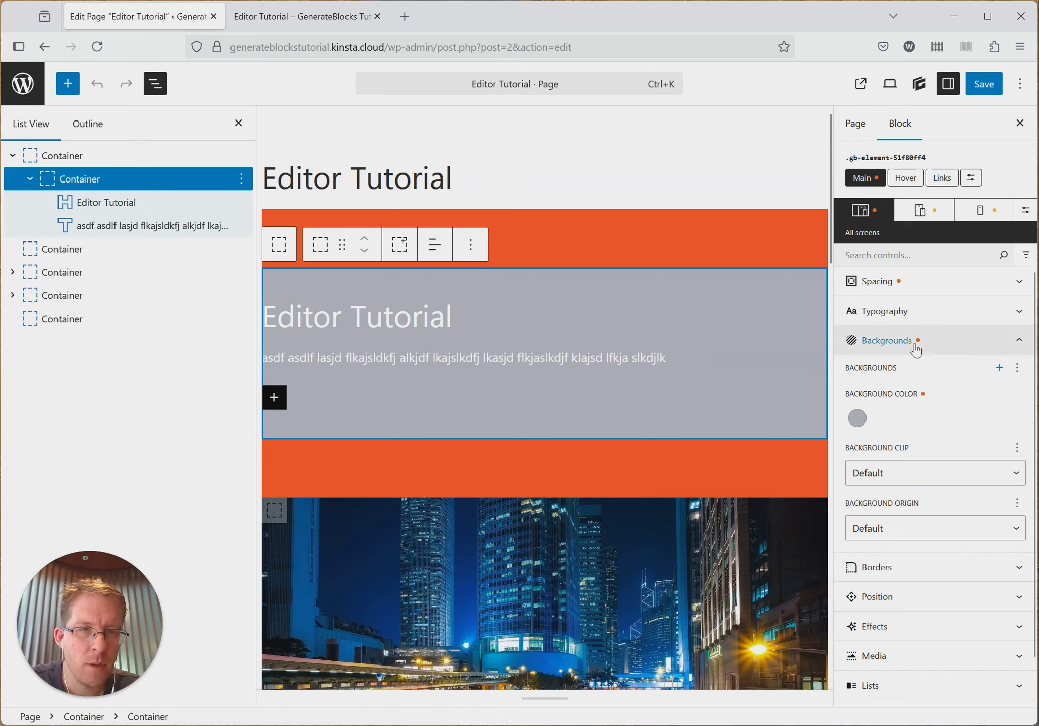
{"action": "scroll", "coordinate": [920, 341], "scroll_direction": "up", "scroll_amount": 5}
{"action": "left_click", "coordinate": [903, 482]}
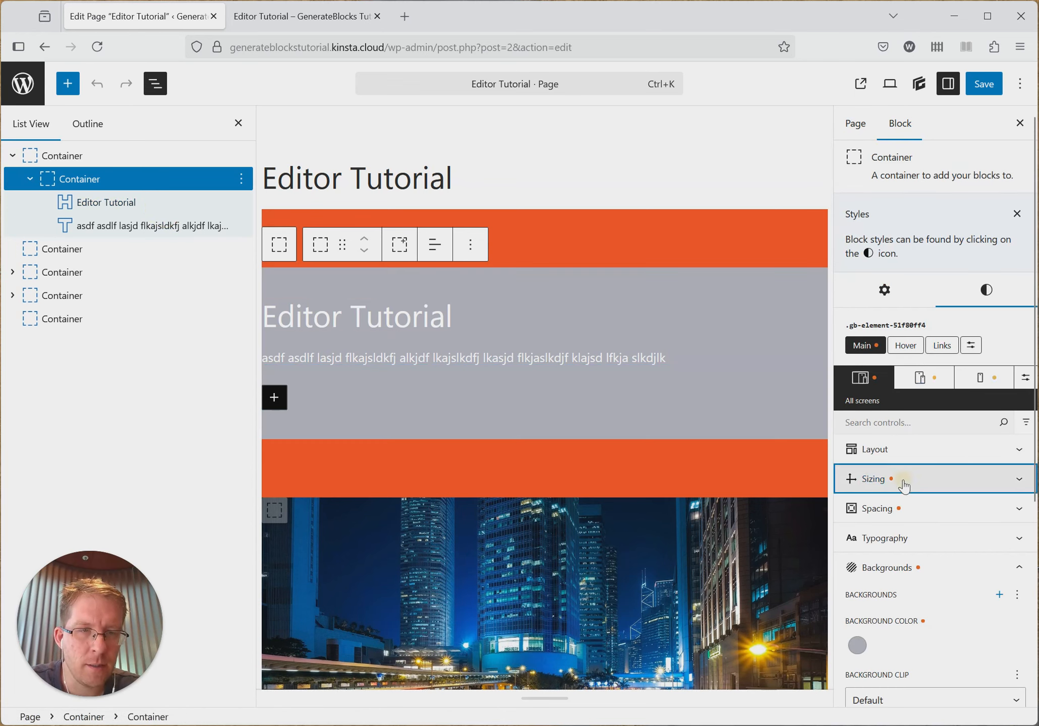
{"action": "scroll", "coordinate": [910, 444], "scroll_direction": "down", "scroll_amount": 3}
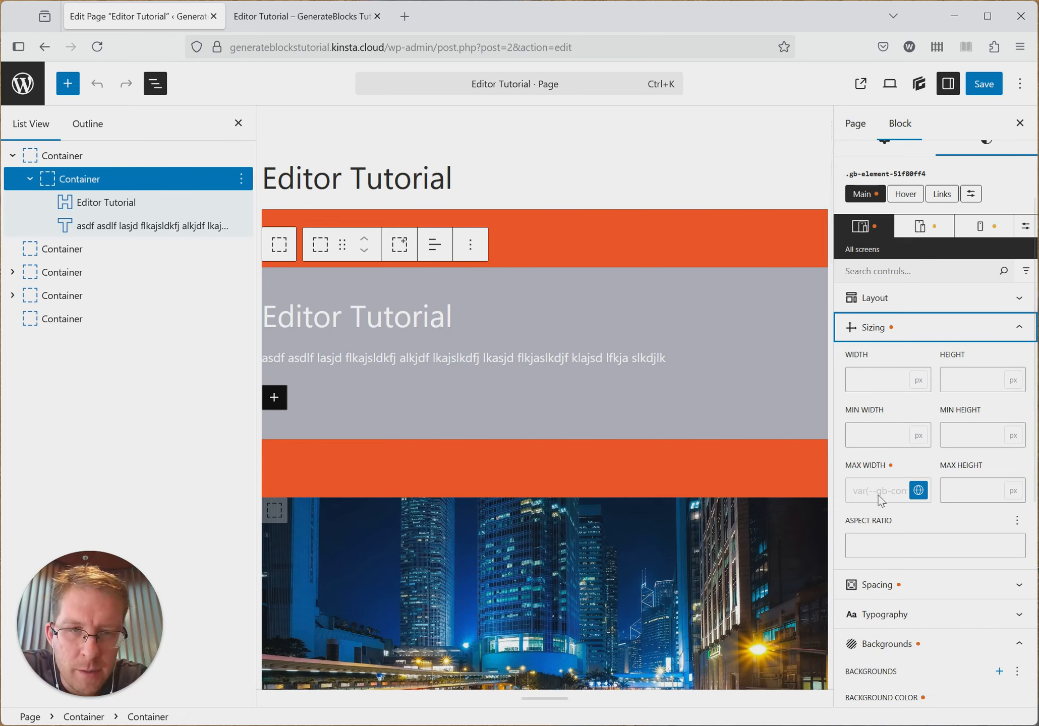
- Inspect the CSS of the grey nested container on the published page, closing the developer tools when done
{"action": "left_click", "coordinate": [323, 17]}
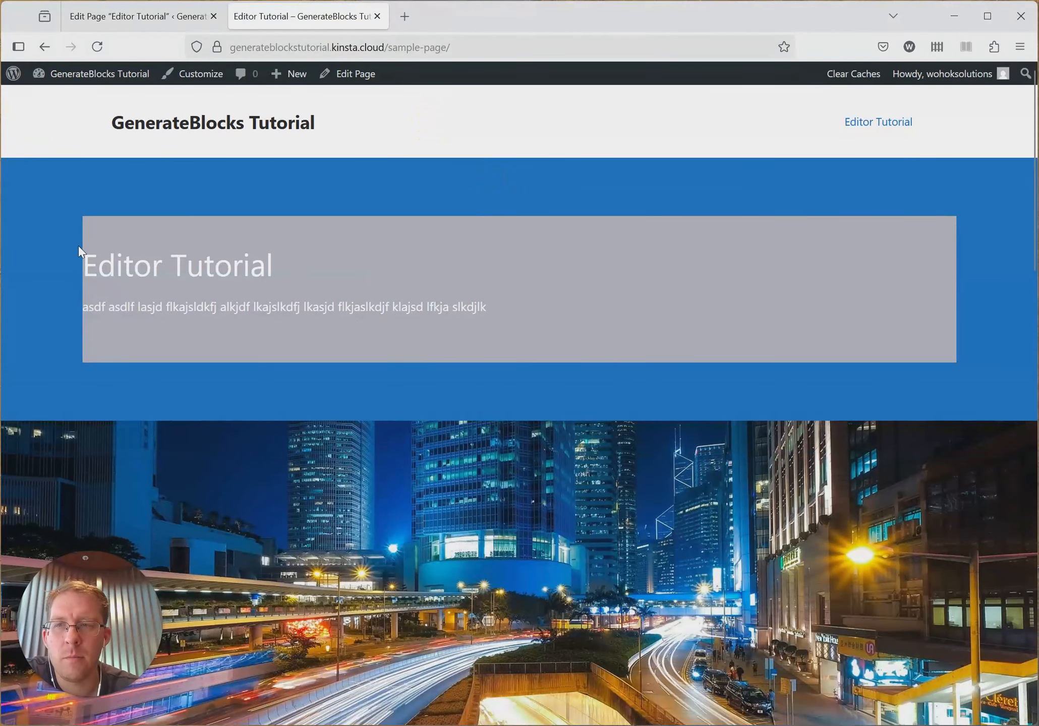
{"action": "right_click", "coordinate": [258, 225]}
{"action": "left_click", "coordinate": [332, 413]}
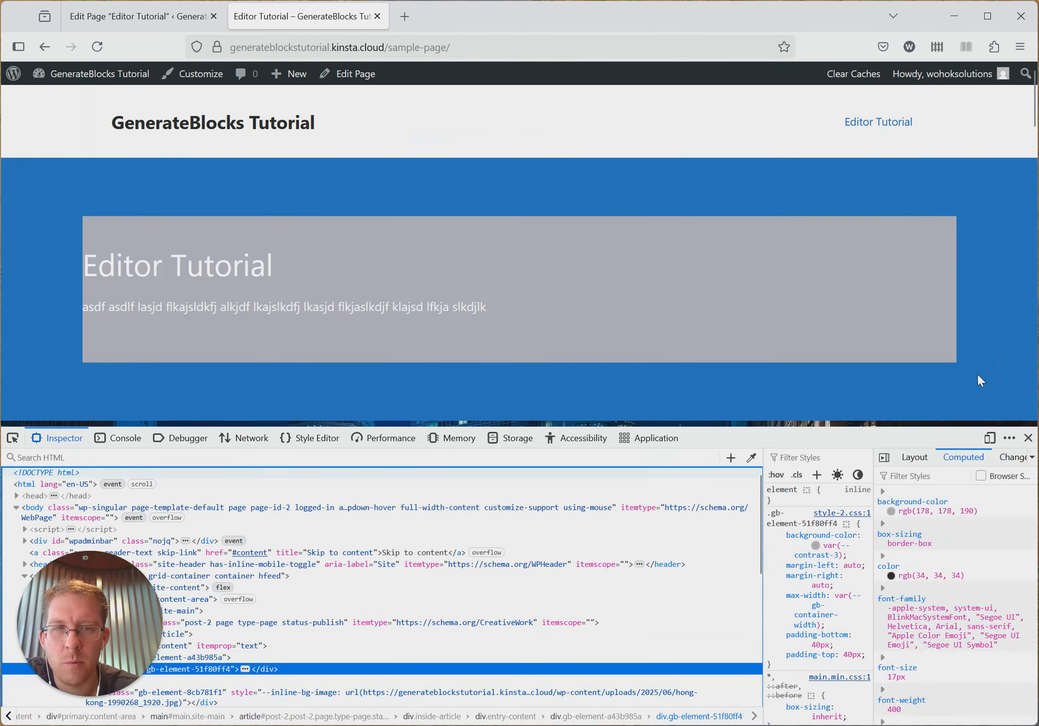
{"action": "left_click", "coordinate": [1028, 438]}
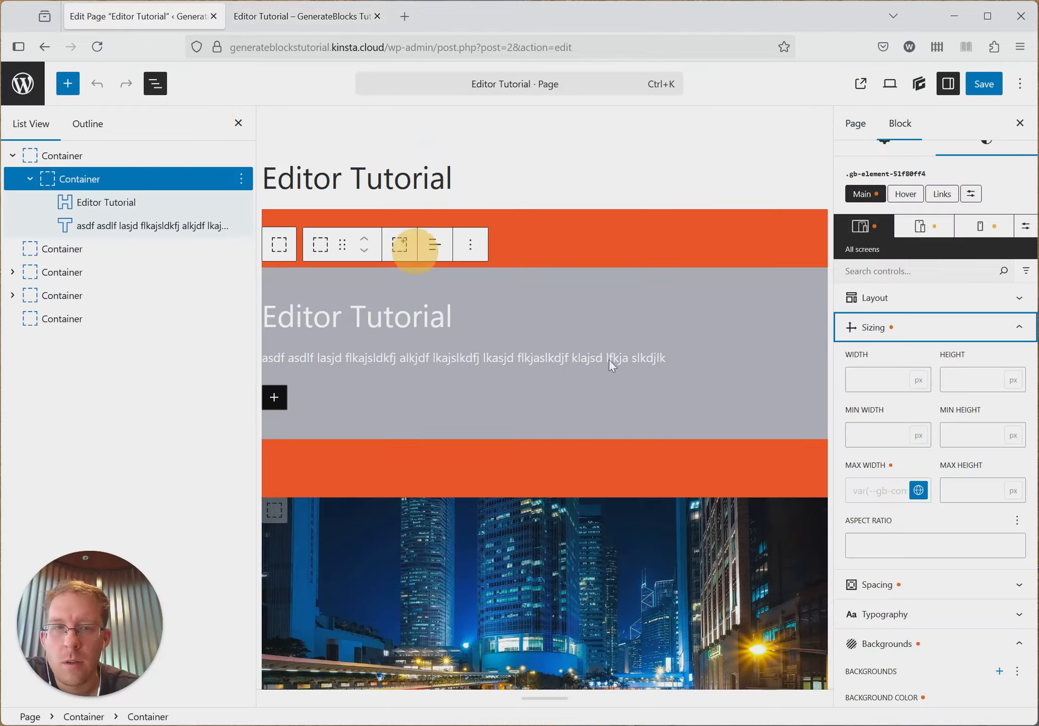
- Compare the container widths in the editor with those on the published page, ending in the editor
{"action": "left_click", "coordinate": [137, 17]}
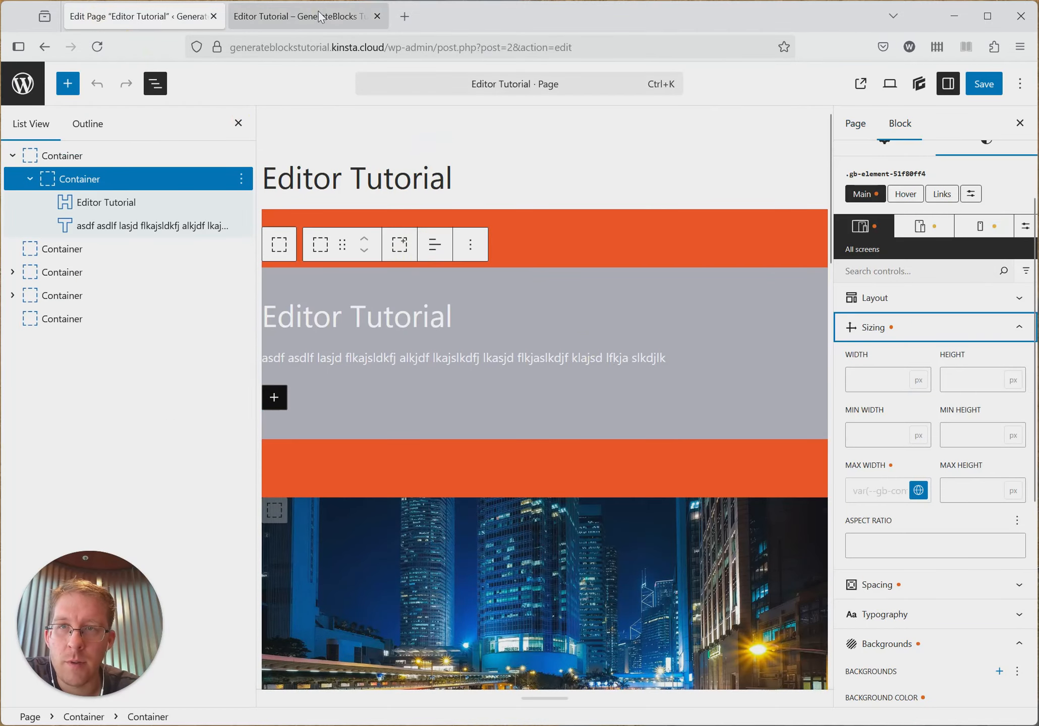
{"action": "left_click", "coordinate": [302, 16]}
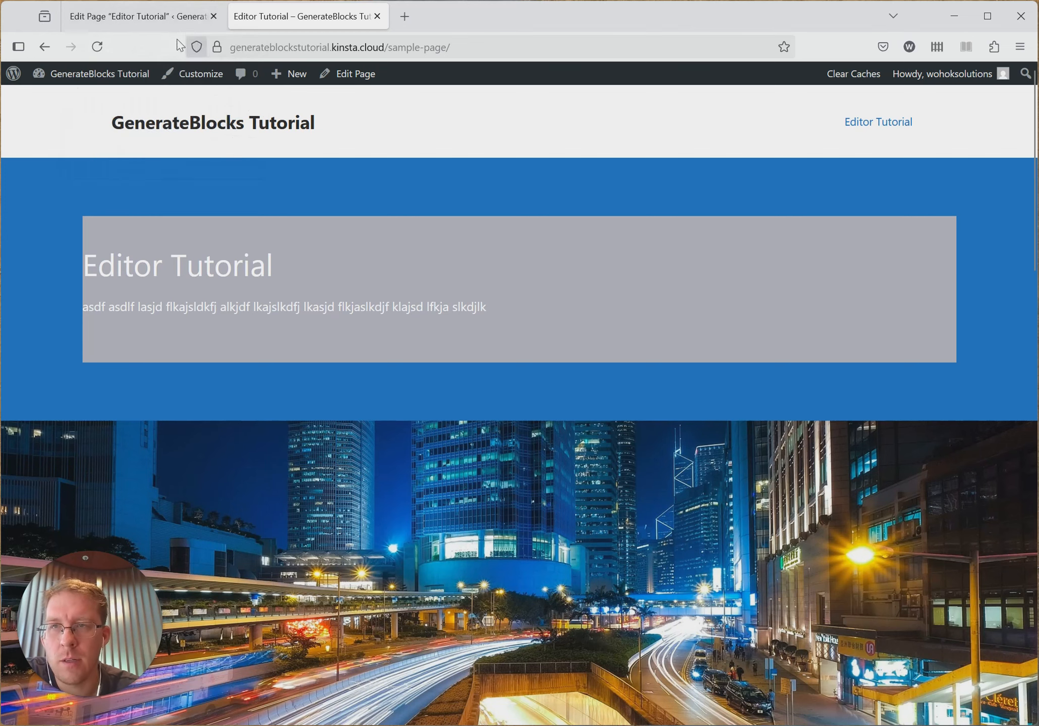
{"action": "left_click", "coordinate": [136, 17]}
- Set the width of the grey nested container to 500 px
{"action": "left_click", "coordinate": [593, 303]}
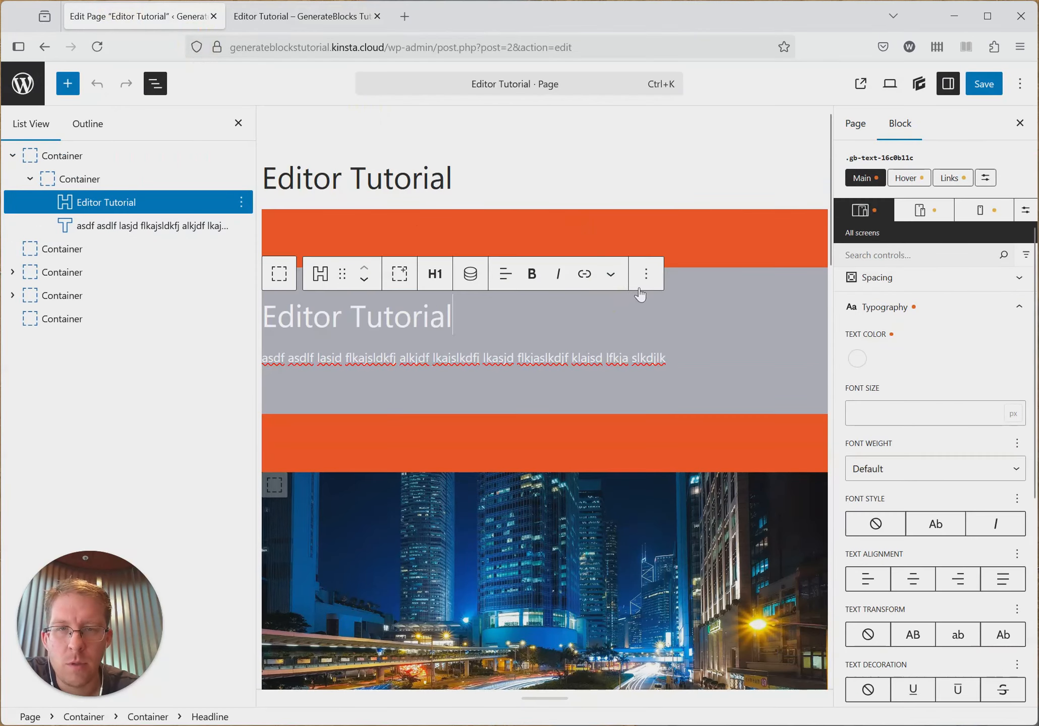
{"action": "left_click", "coordinate": [644, 286]}
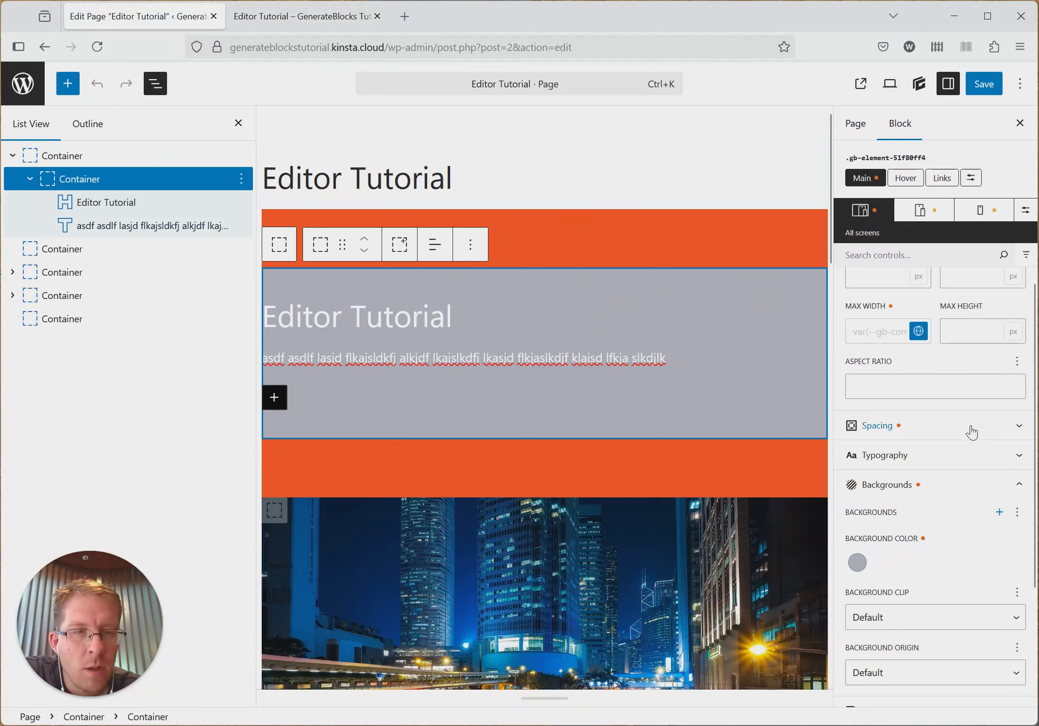
{"action": "scroll", "coordinate": [905, 421], "scroll_direction": "up", "scroll_amount": 3}
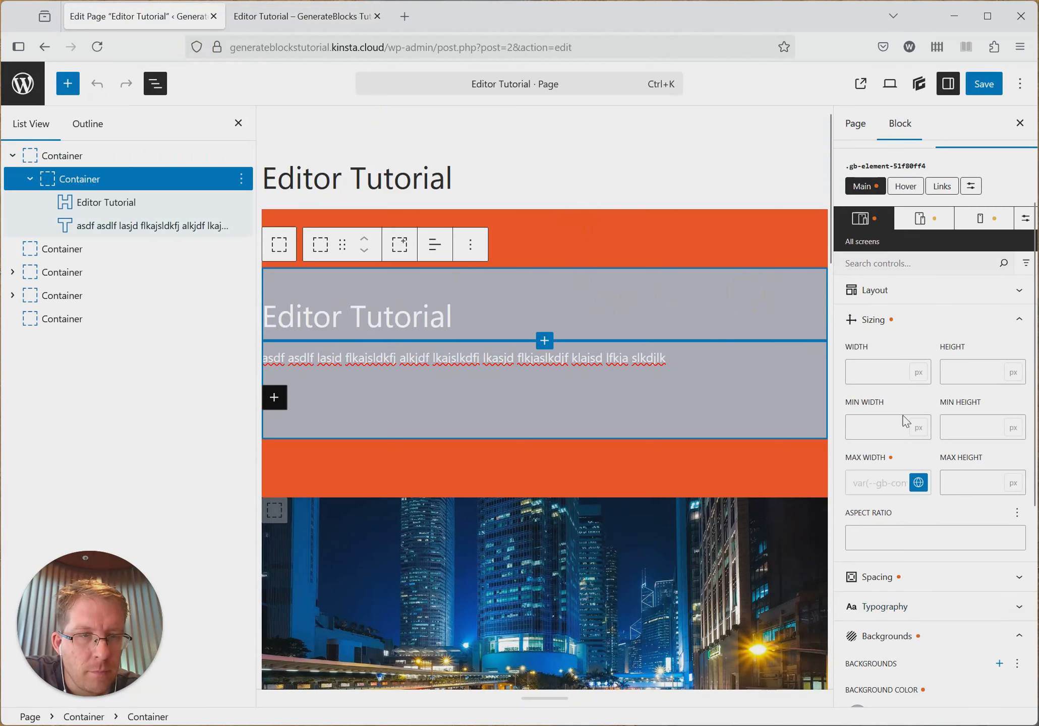
{"action": "left_click", "coordinate": [867, 371]}
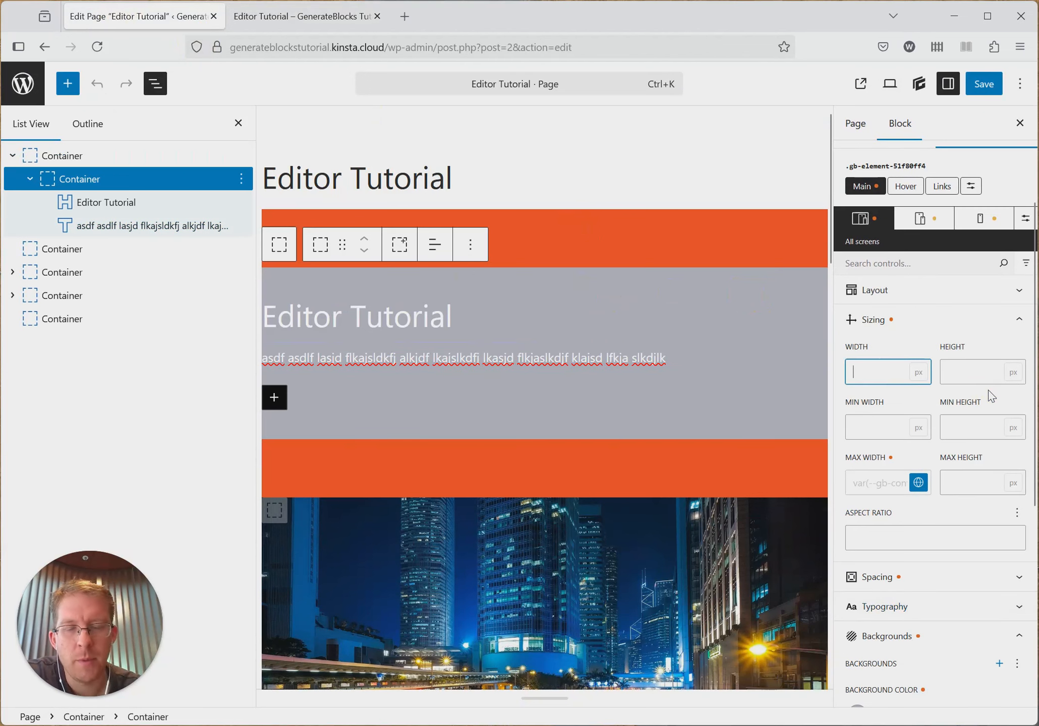
{"action": "type", "text": "500"}
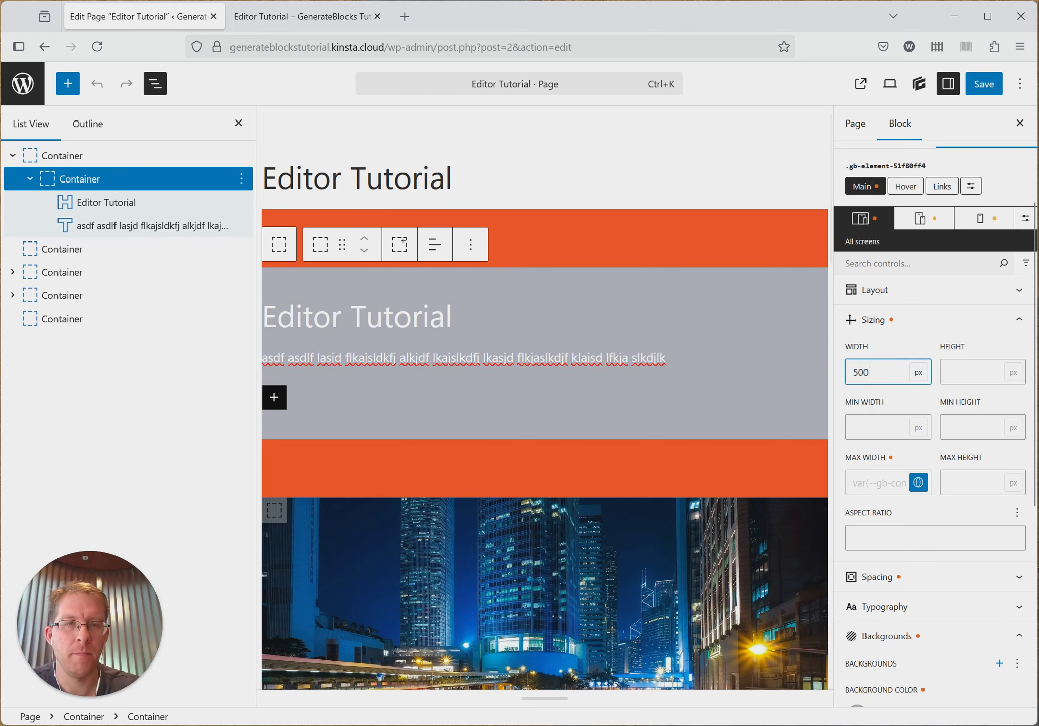
- Save the page and reload its published version to check the nested container's width
{"action": "left_click", "coordinate": [983, 84]}
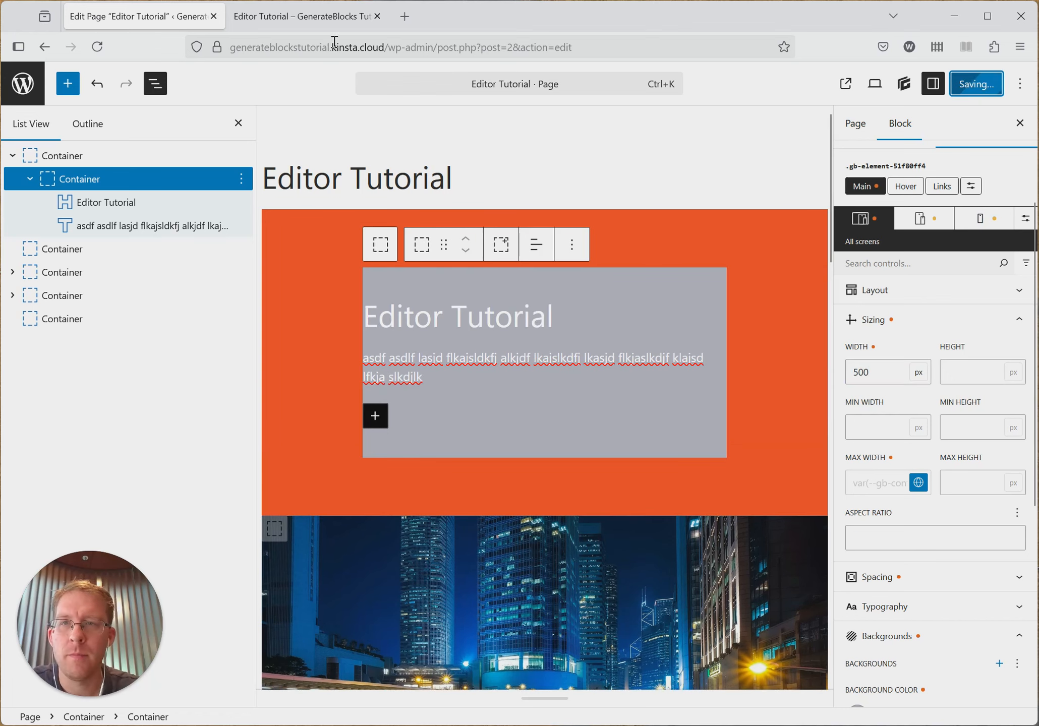
{"action": "left_click", "coordinate": [317, 22]}
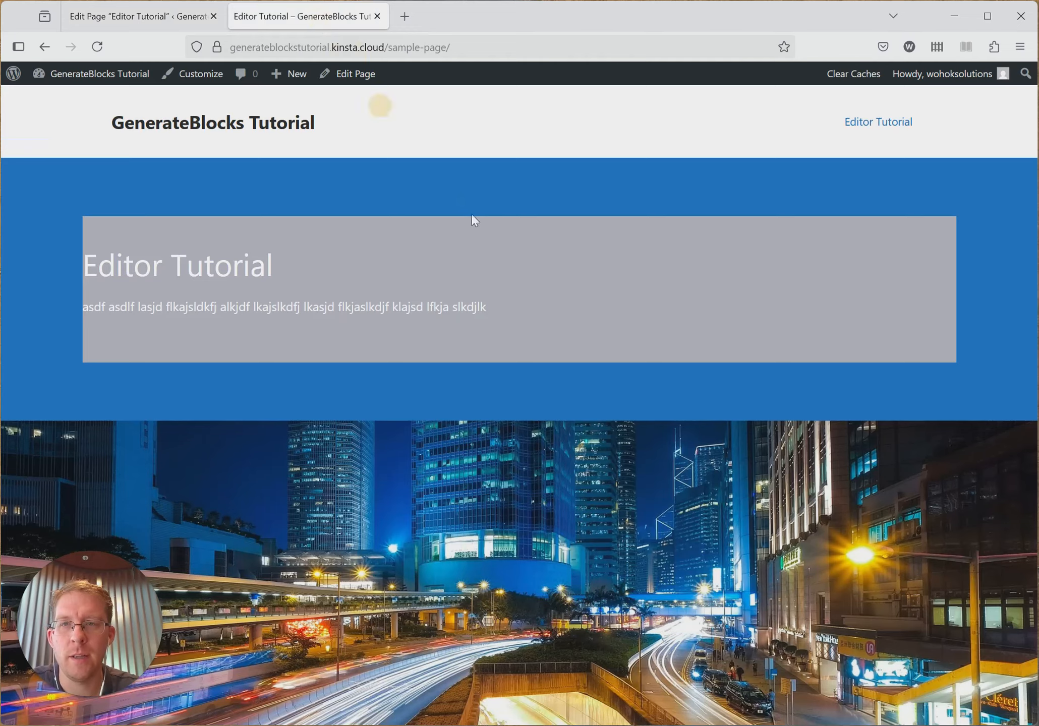
{"action": "key", "text": "F5"}
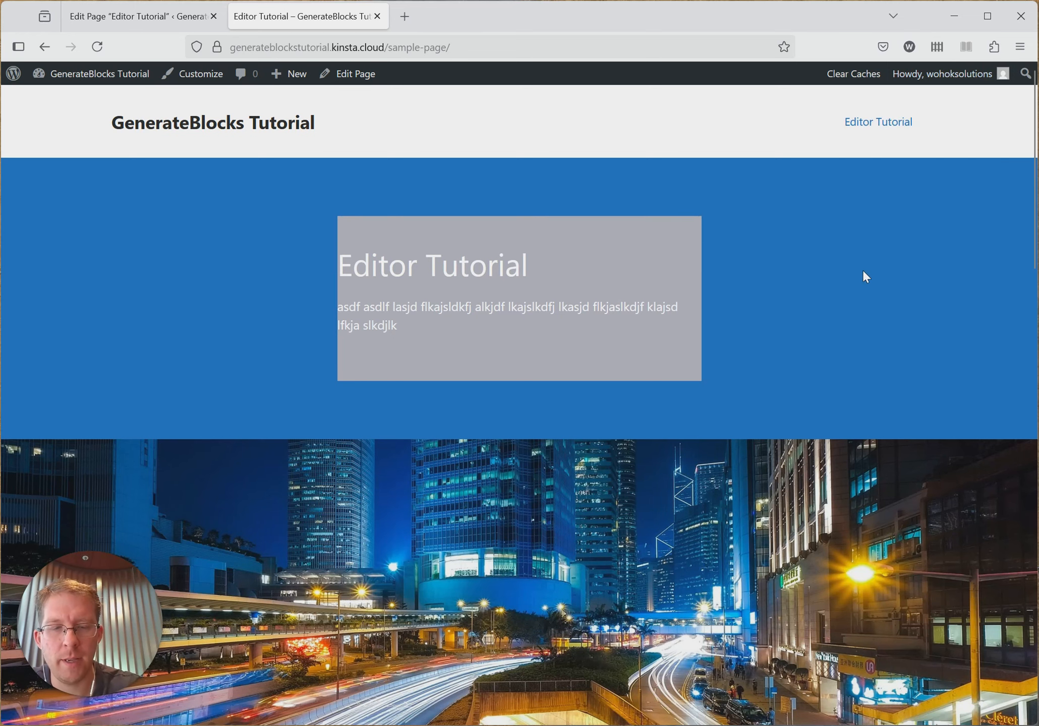
- Preview the published page in responsive design mode at 300 px wide, closing the developer tools panel
{"action": "key", "text": "F12"}
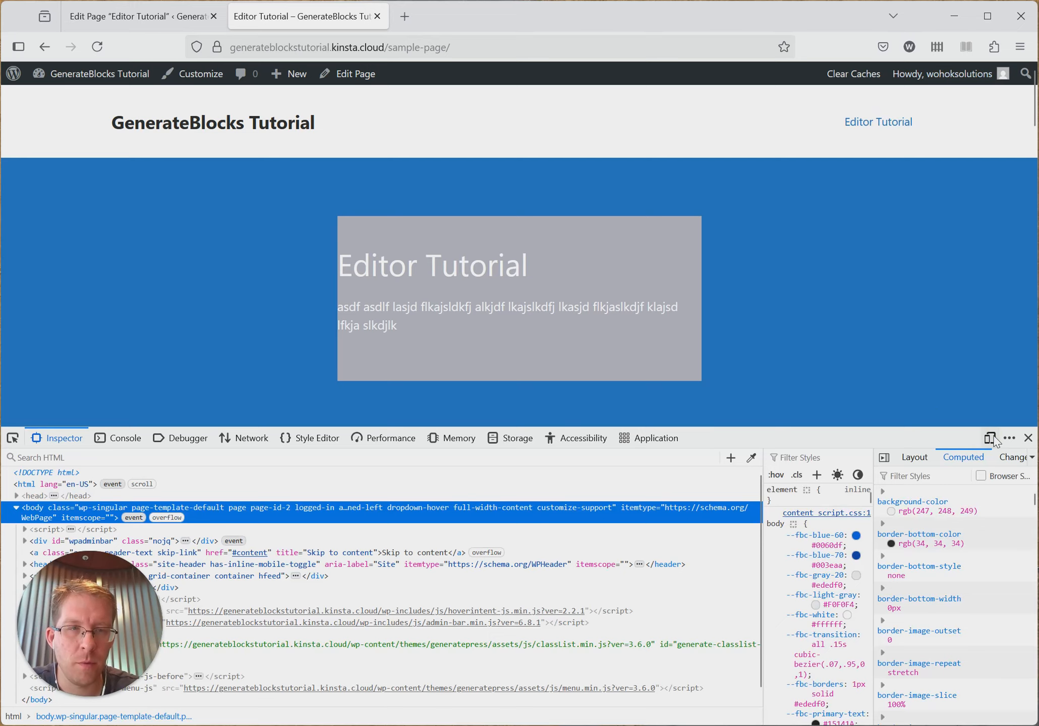
{"action": "left_click", "coordinate": [990, 439]}
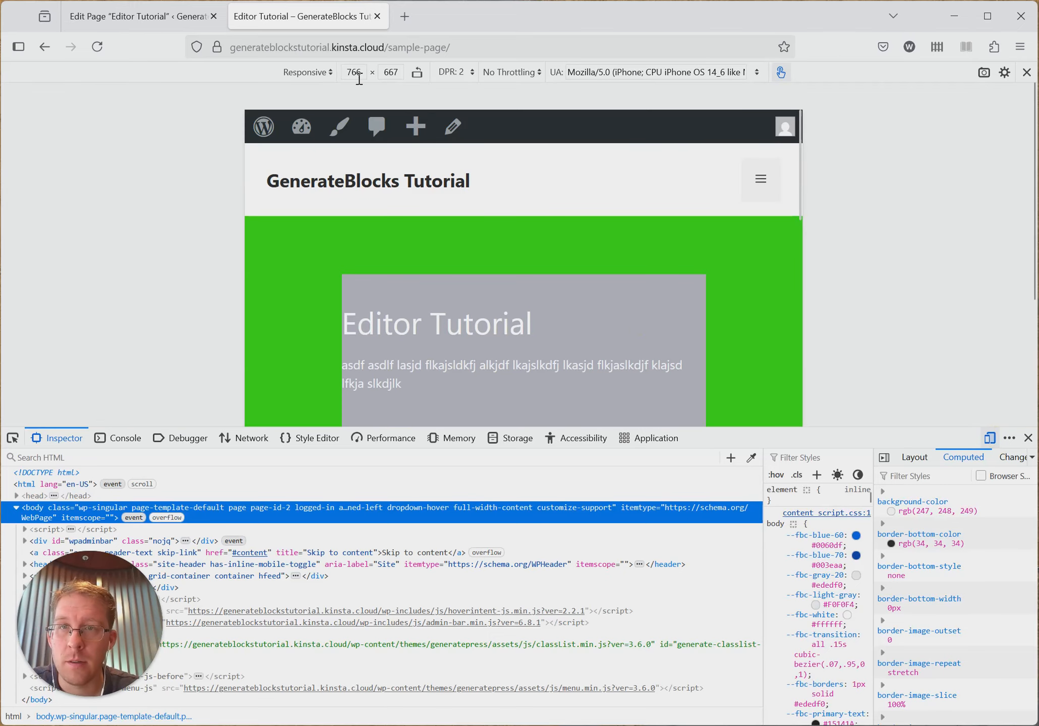
{"action": "left_click", "coordinate": [348, 73]}
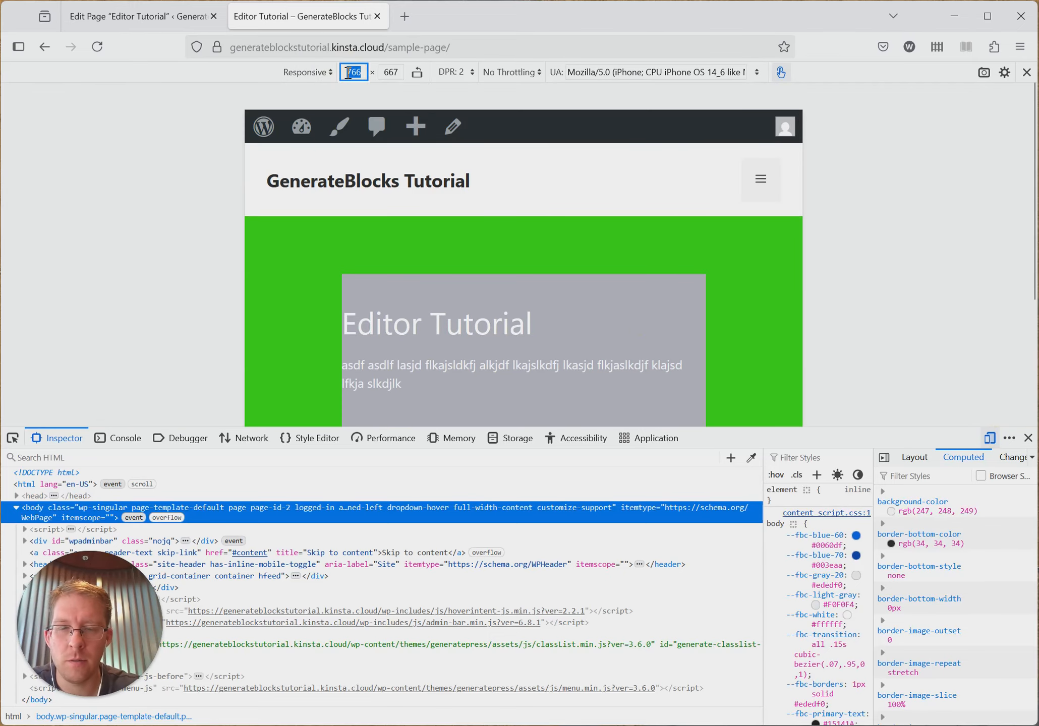
{"action": "type", "text": "300"}
{"action": "key", "text": "Return"}
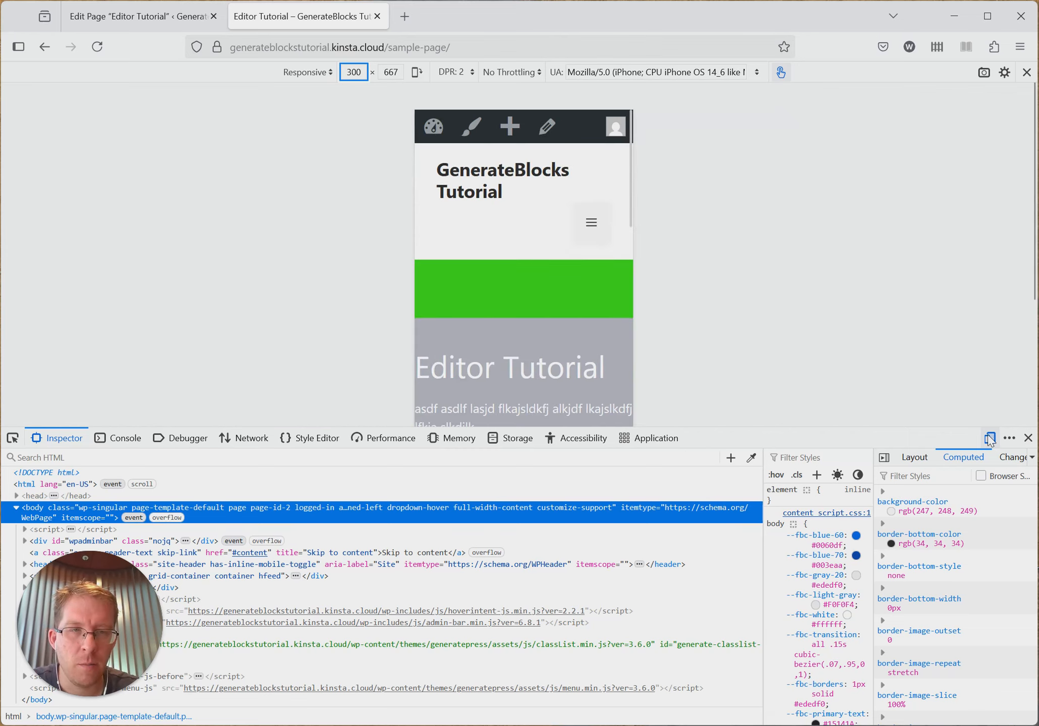
{"action": "left_click", "coordinate": [1028, 438]}
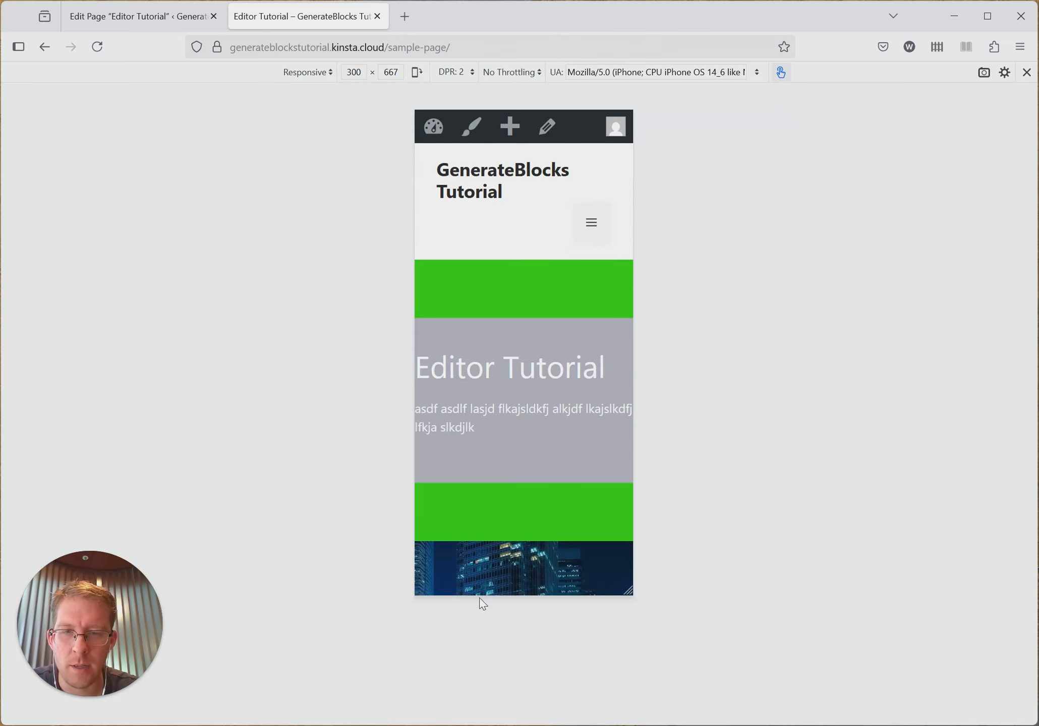
- Examine how the fixed-width grey container fits the narrow preview by panning the page sideways and back
{"action": "left_click_drag", "start_coordinate": [486, 594], "coordinate": [511, 412]}
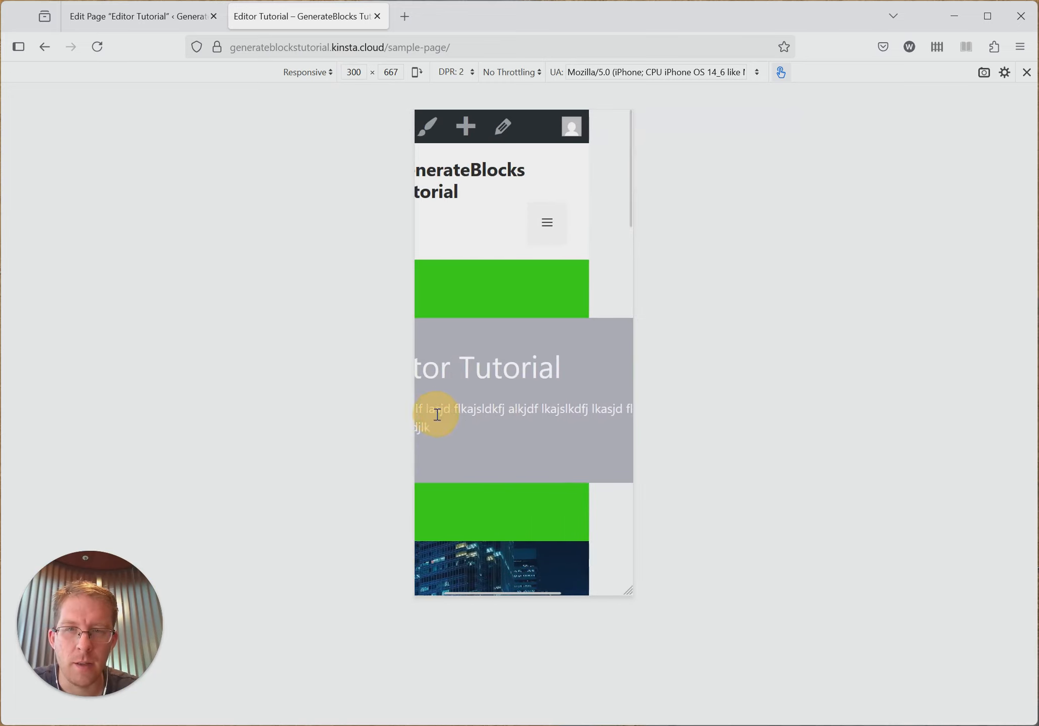
{"action": "left_click_drag", "start_coordinate": [595, 395], "coordinate": [471, 396]}
{"action": "left_click", "coordinate": [508, 402]}
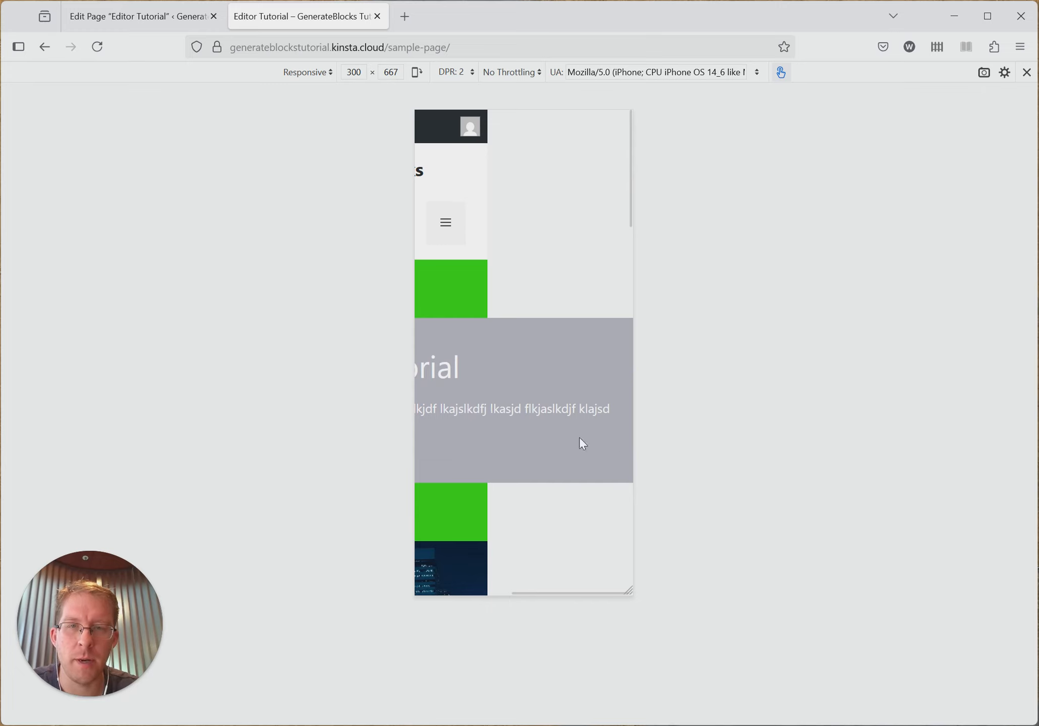
{"action": "left_click_drag", "start_coordinate": [568, 396], "coordinate": [852, 396]}
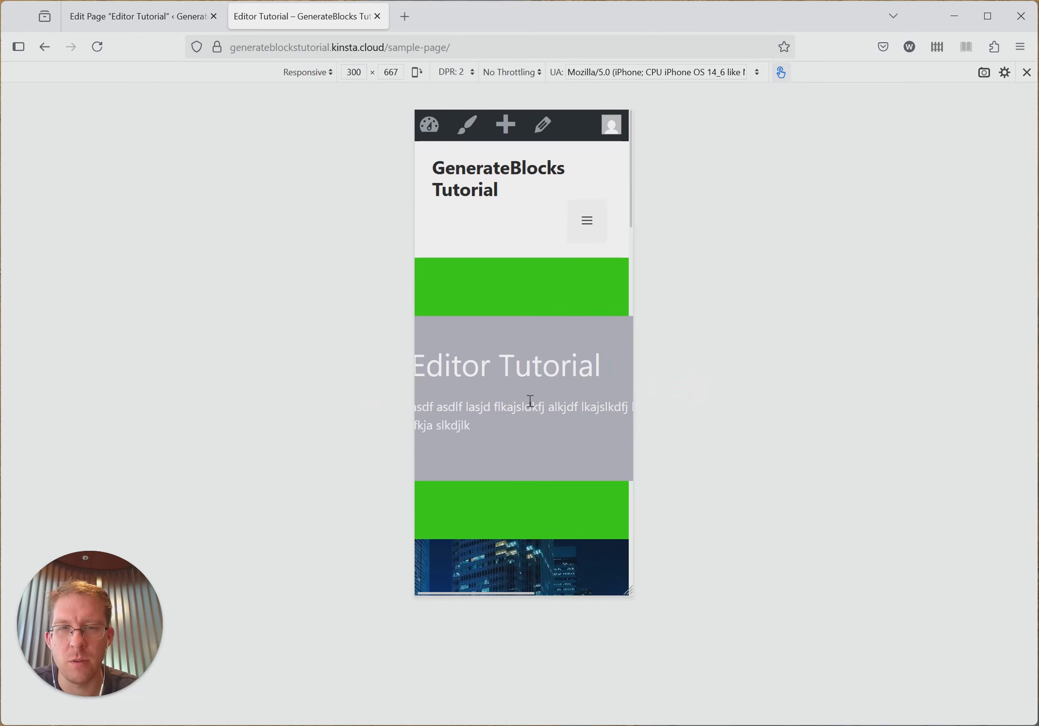
- Return to the page editor and set the grey nested container's width to 100%
{"action": "left_click", "coordinate": [147, 20]}
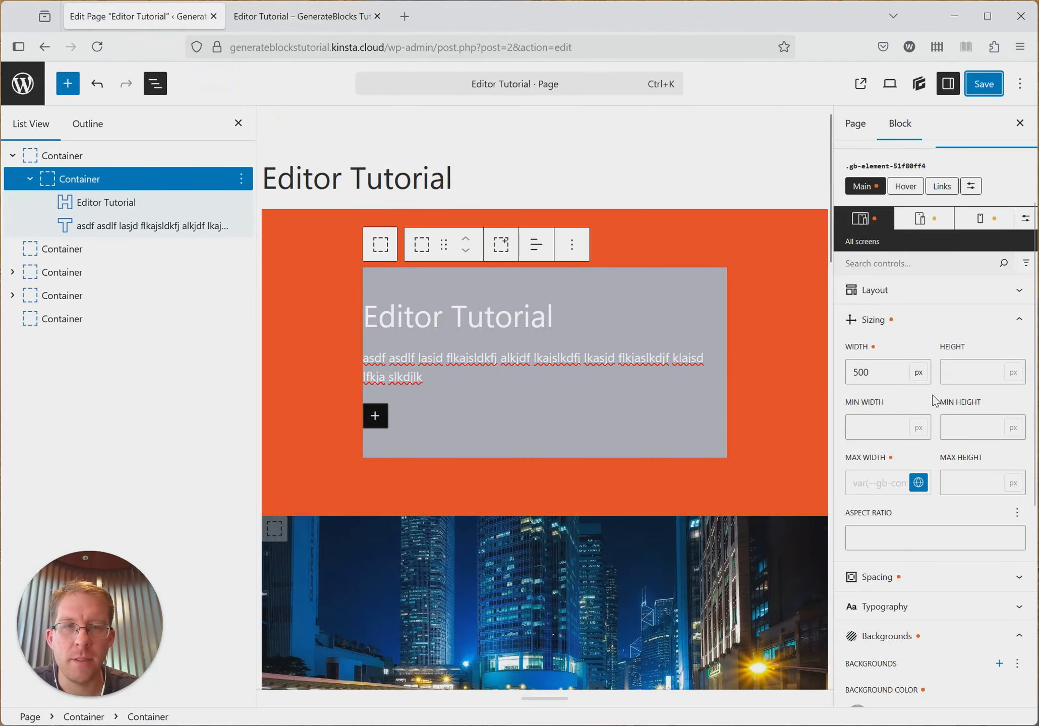
{"action": "double_click", "coordinate": [878, 371]}
{"action": "type", "text": "100%"}
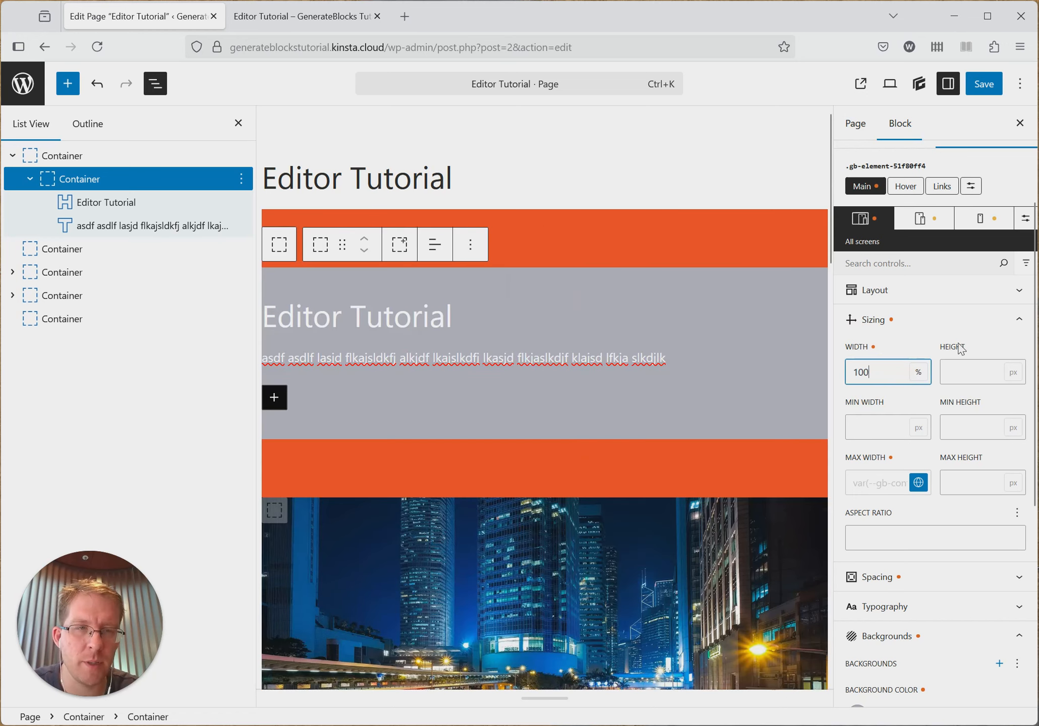
{"action": "left_click", "coordinate": [919, 373]}
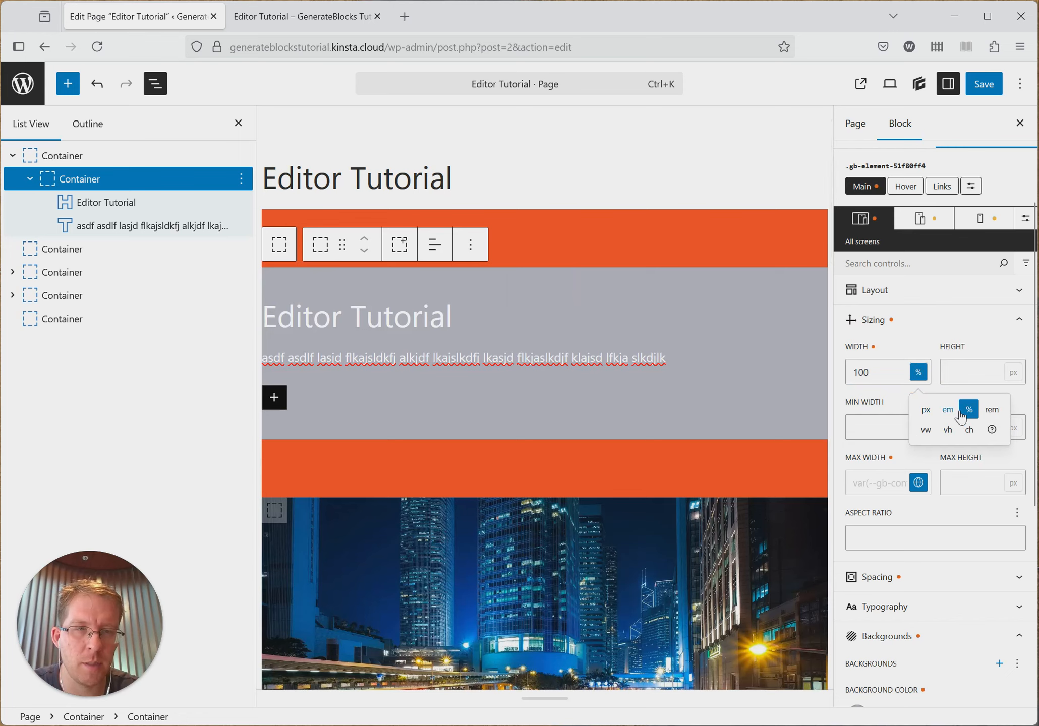
{"action": "left_click", "coordinate": [927, 328]}
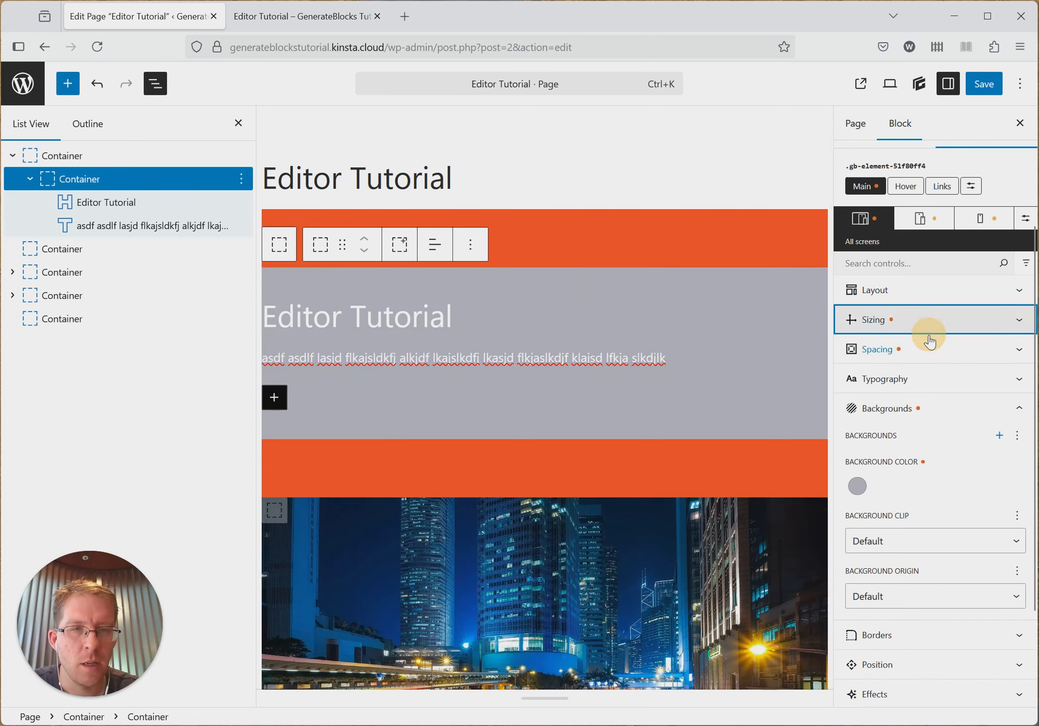
{"action": "left_click", "coordinate": [906, 328]}
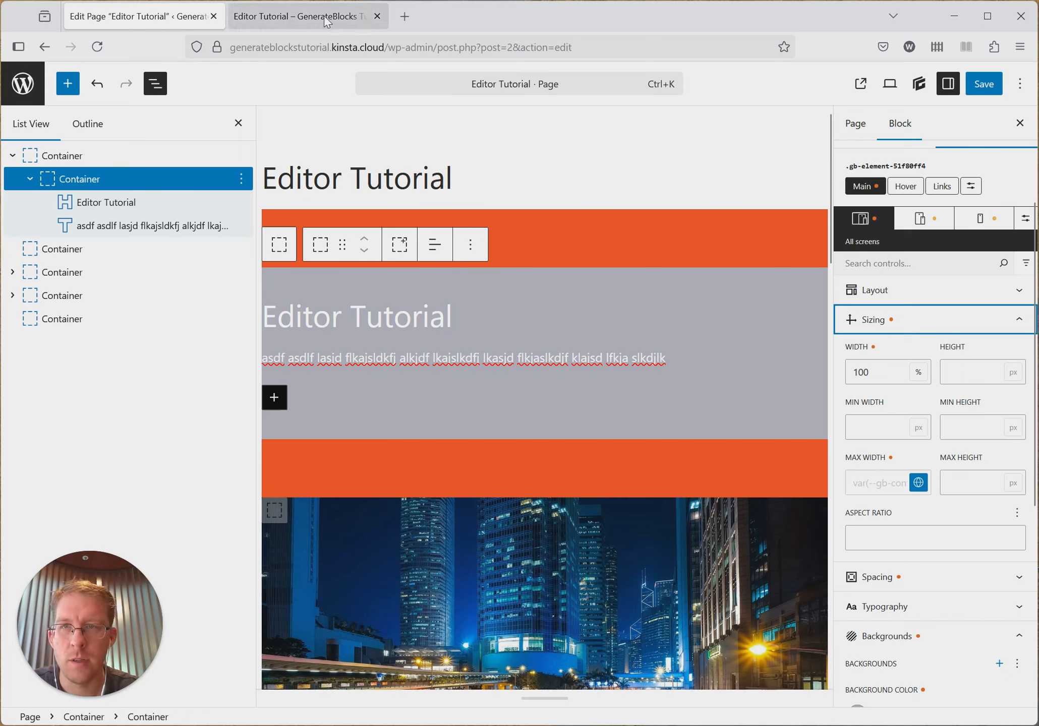
- Set the grey nested container's width to 80% and save the page
{"action": "mouse_move", "coordinate": [342, 30]}
{"action": "double_click", "coordinate": [895, 374]}
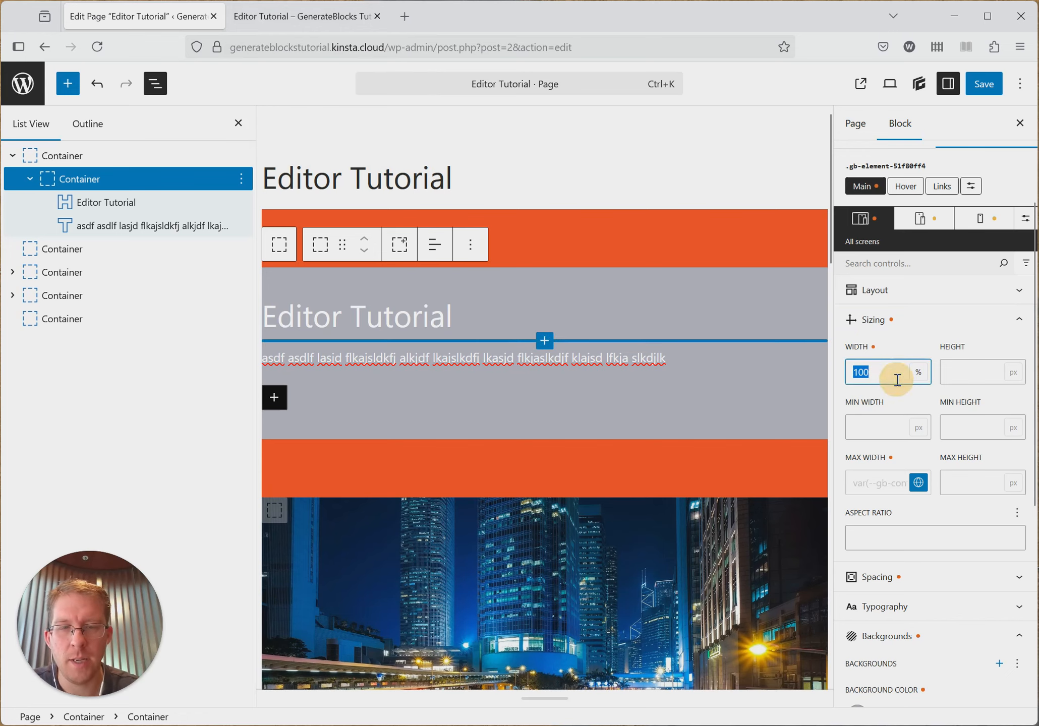
{"action": "type", "text": "80"}
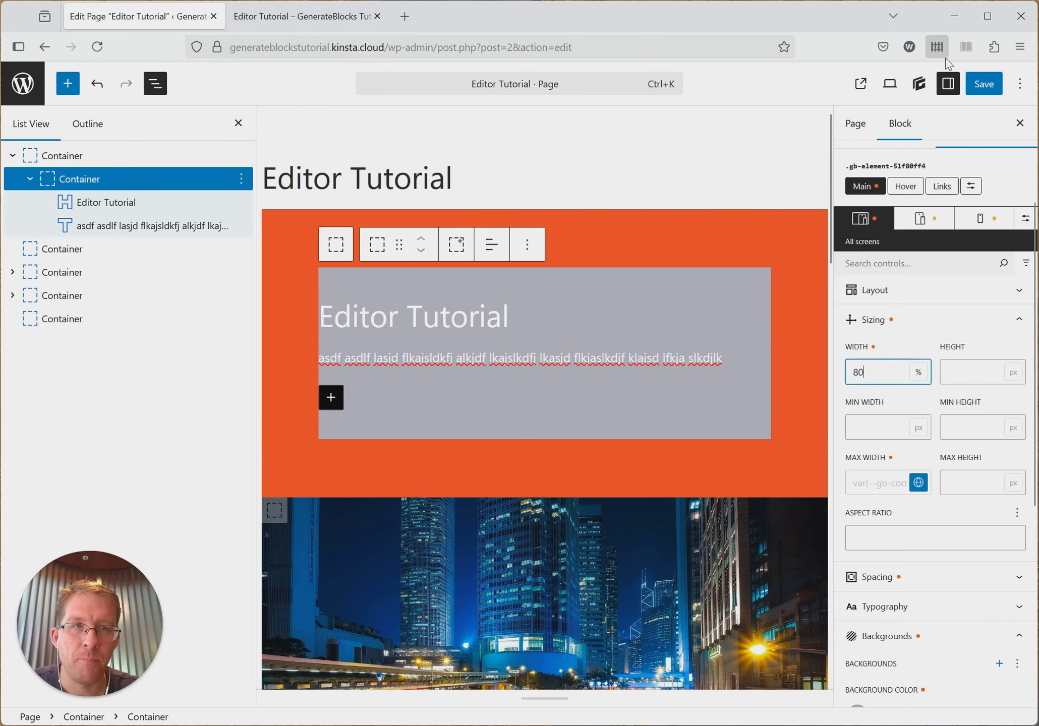
{"action": "left_click", "coordinate": [984, 85]}
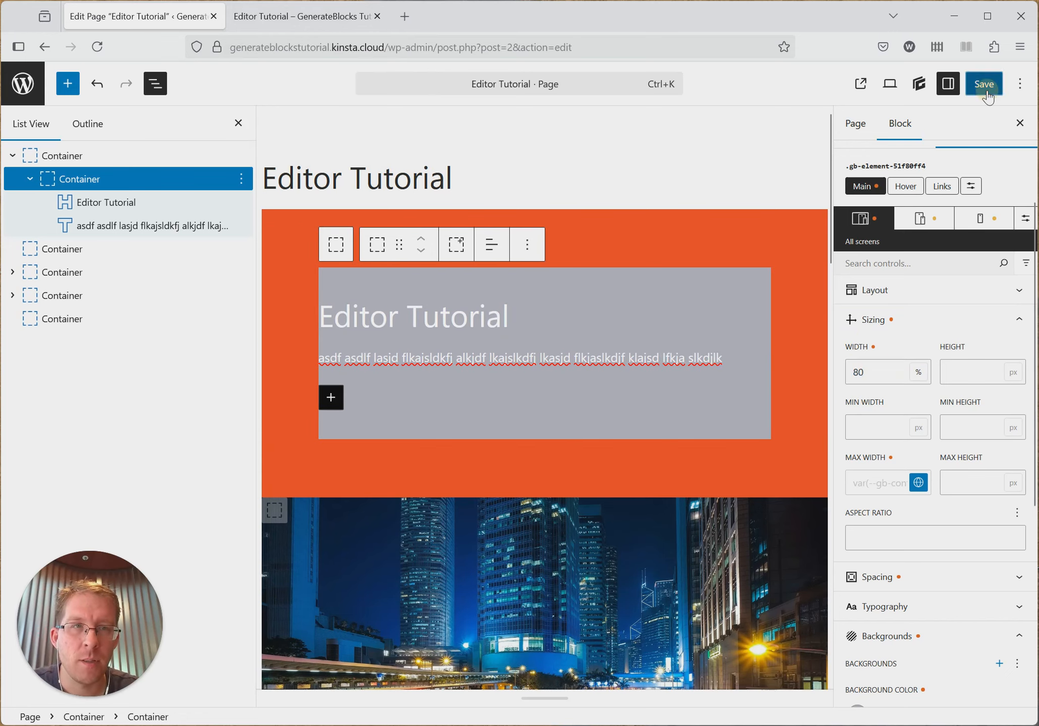
- Reload the published page to check the container in the narrow preview, ending back in the full-width view
{"action": "left_click", "coordinate": [303, 16]}
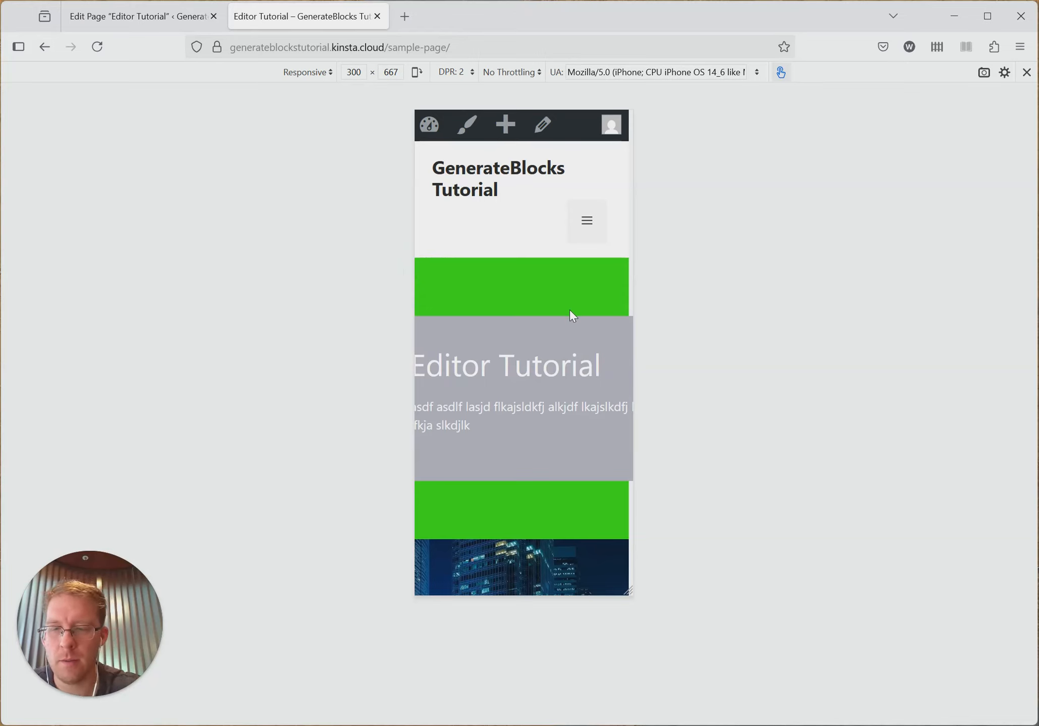
{"action": "key", "text": "F5"}
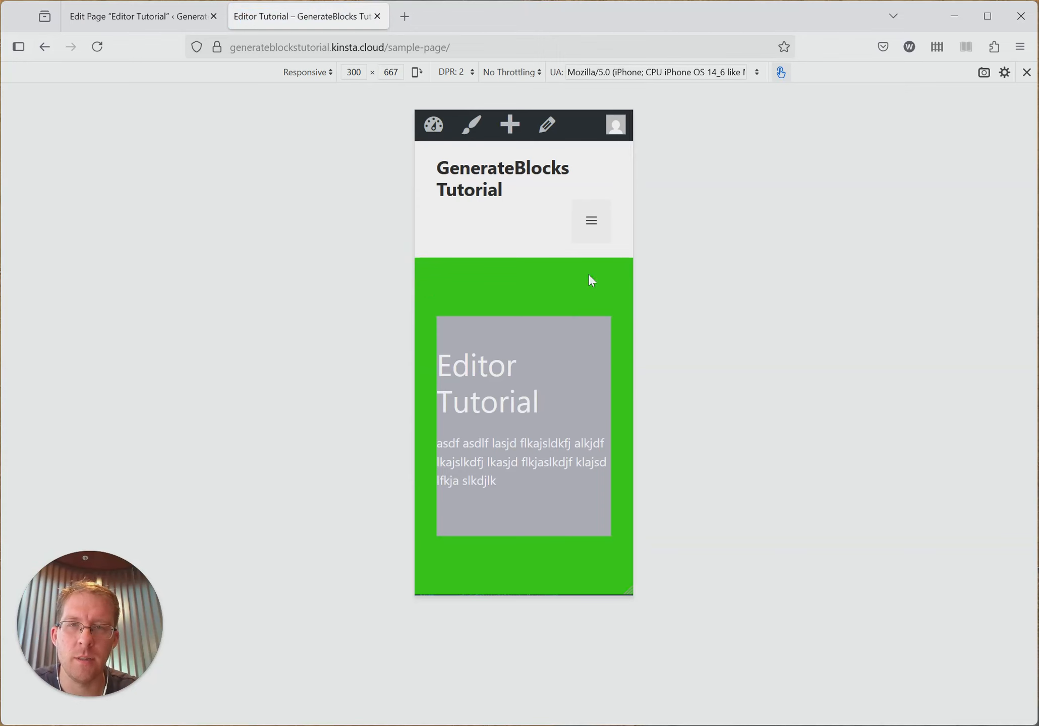
{"action": "left_click", "coordinate": [1027, 73]}
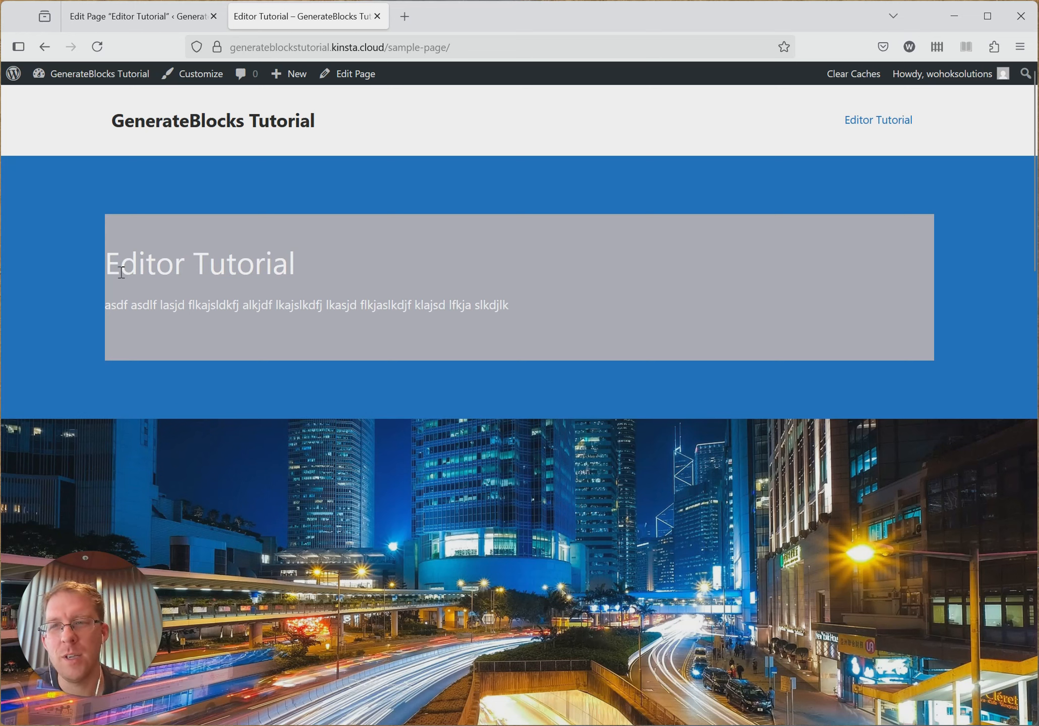
- Inspect the Editor Tutorial heading and its parent containers in the published page's markup, closing the developer tools when done
{"action": "right_click", "coordinate": [158, 244]}
{"action": "left_click", "coordinate": [204, 433]}
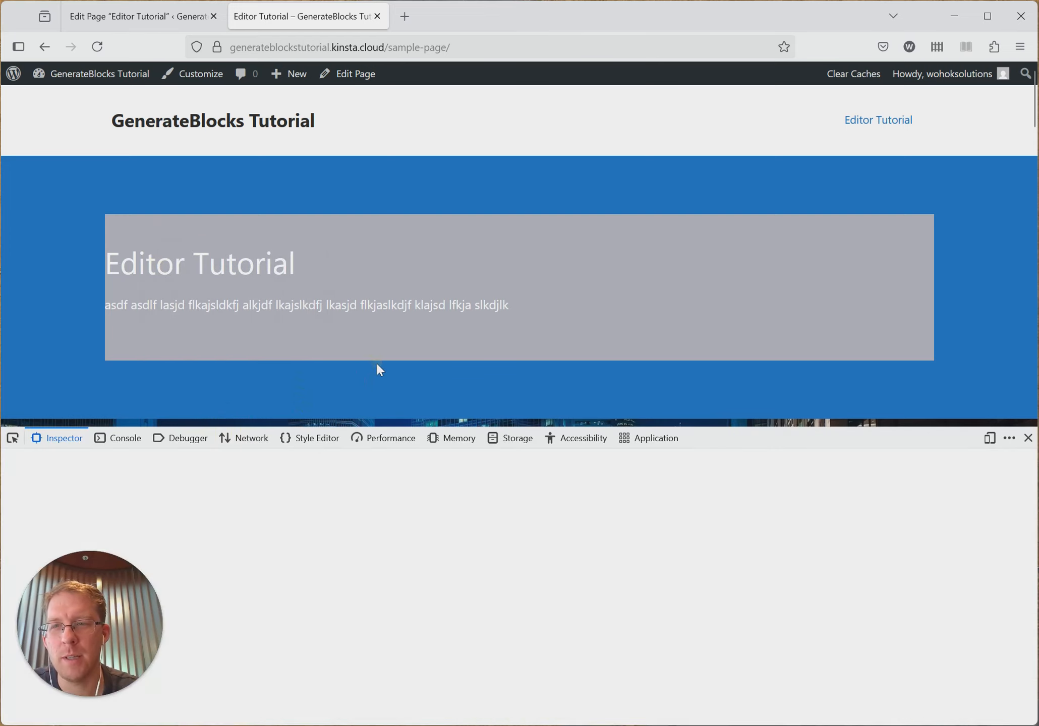
{"action": "scroll", "coordinate": [335, 608], "scroll_direction": "down", "scroll_amount": 3}
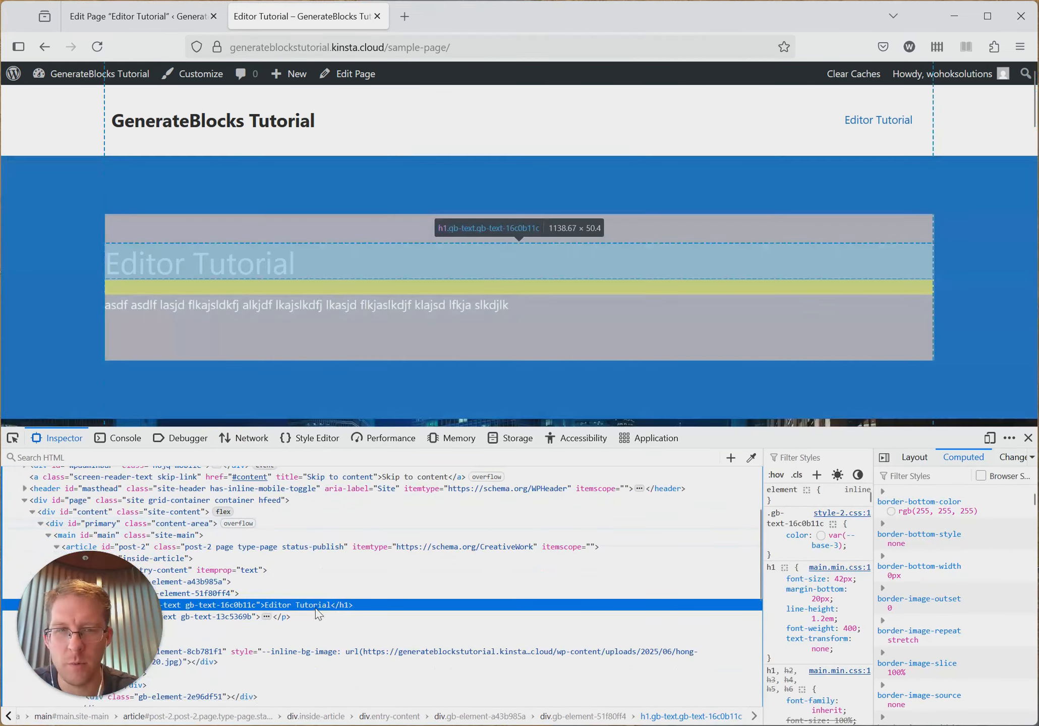
{"action": "left_click", "coordinate": [1028, 438]}
- Clear the grey nested container's width in the page editor and save the page
{"action": "left_click", "coordinate": [103, 15]}
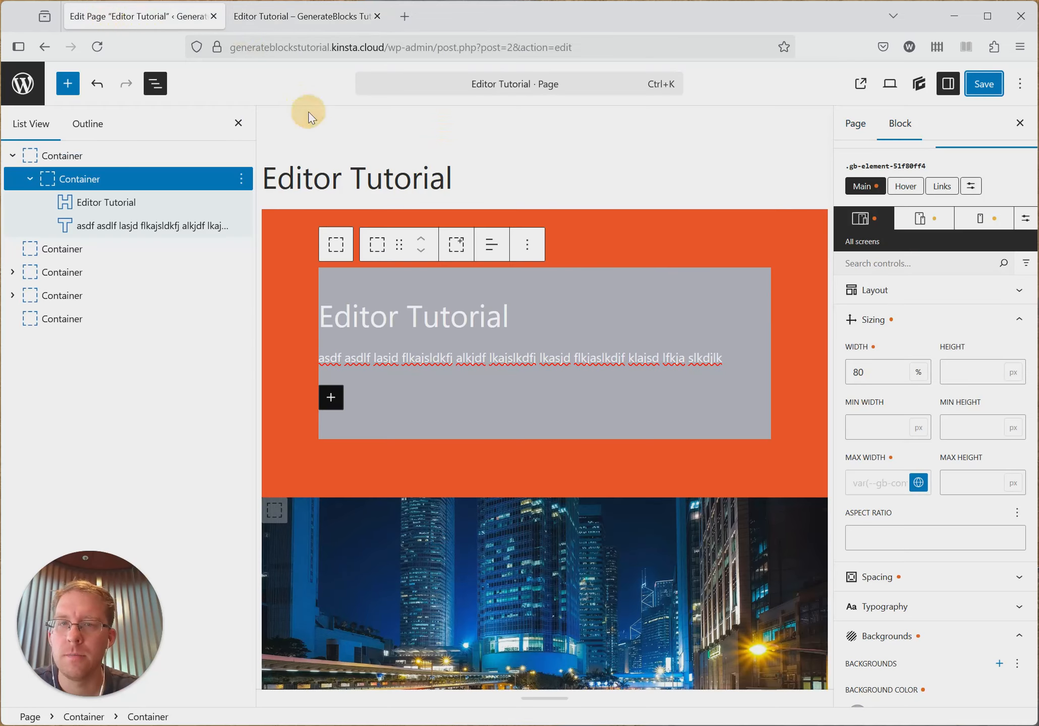
{"action": "double_click", "coordinate": [880, 377]}
{"action": "key", "text": "BackSpace"}
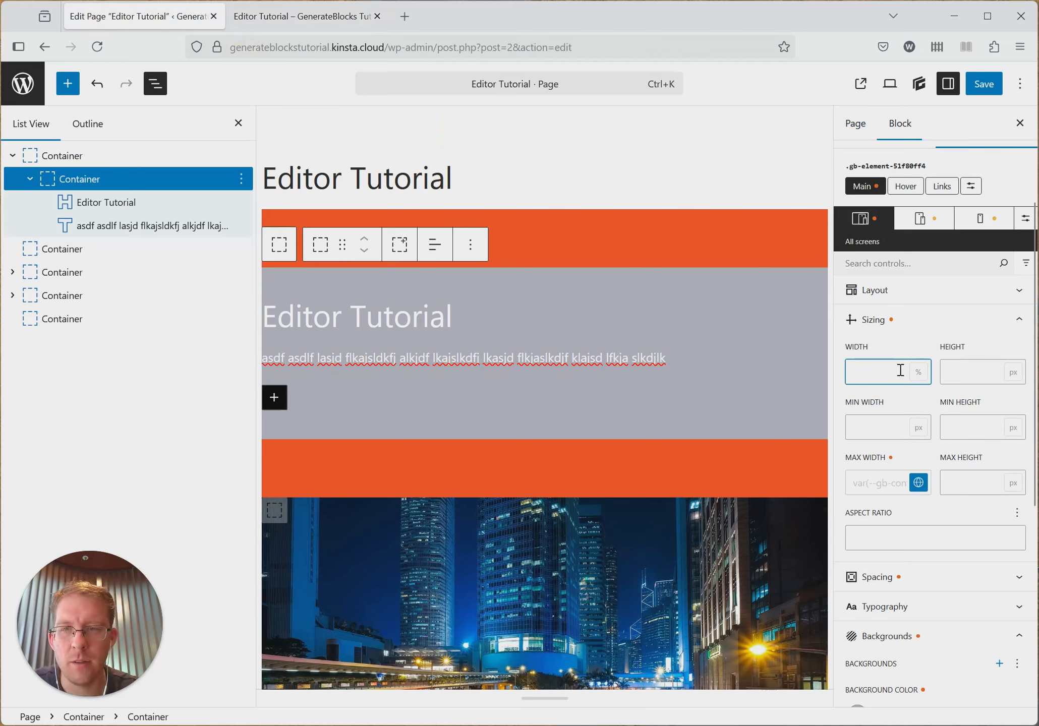
{"action": "scroll", "coordinate": [987, 367], "scroll_direction": "down", "scroll_amount": 3}
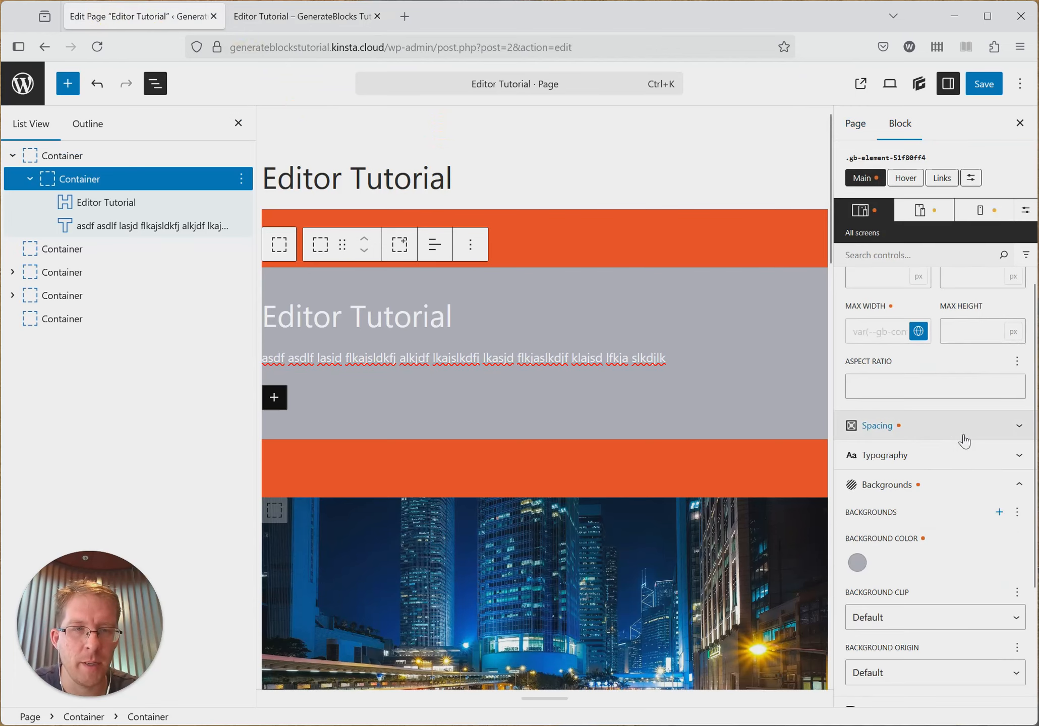
{"action": "key", "text": "ctrl+s"}
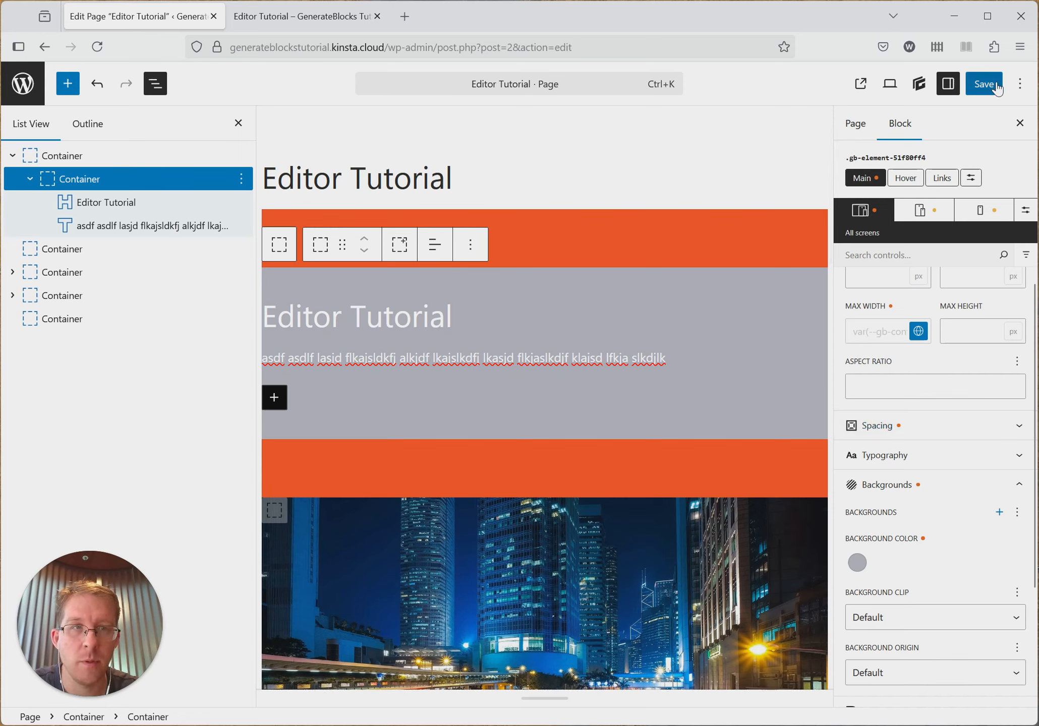
- Review the nested container's sizing, padding and margin settings and compare them with the published page, ending in the editor
{"action": "scroll", "coordinate": [936, 440], "scroll_direction": "up", "scroll_amount": 2}
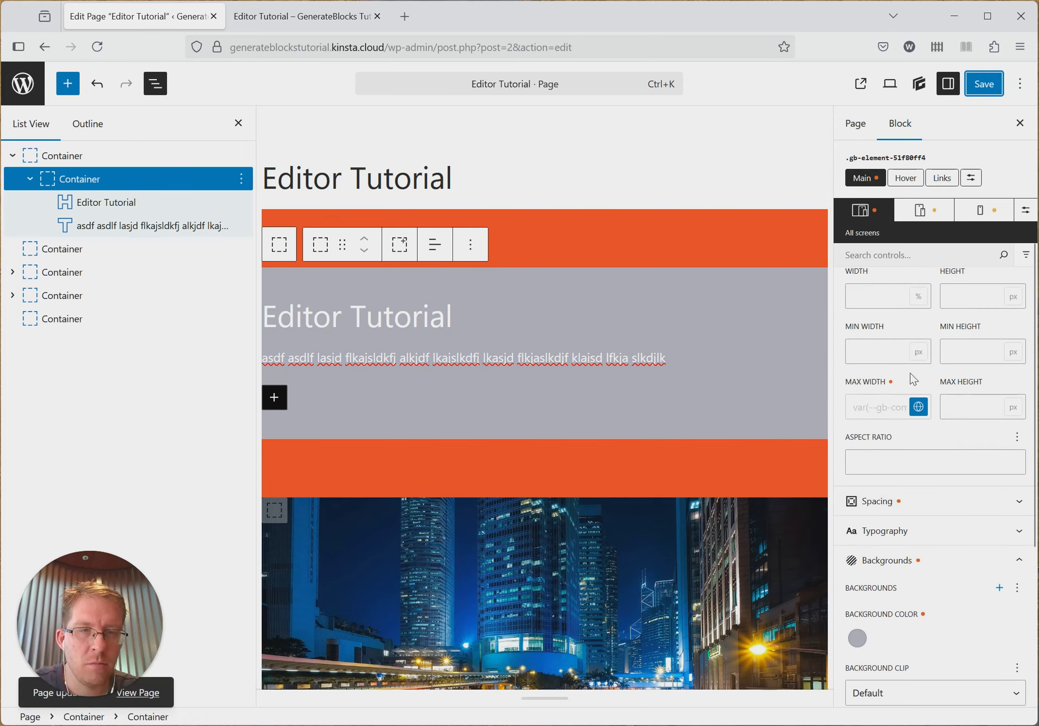
{"action": "scroll", "coordinate": [933, 348], "scroll_direction": "up", "scroll_amount": 3}
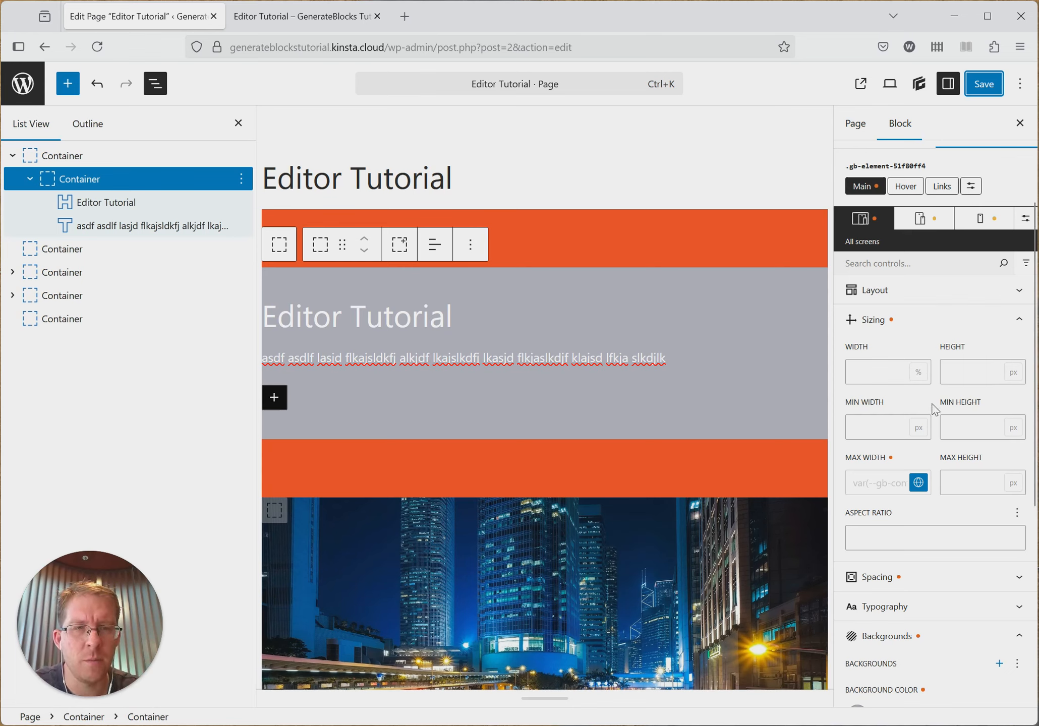
{"action": "scroll", "coordinate": [951, 416], "scroll_direction": "down", "scroll_amount": 3}
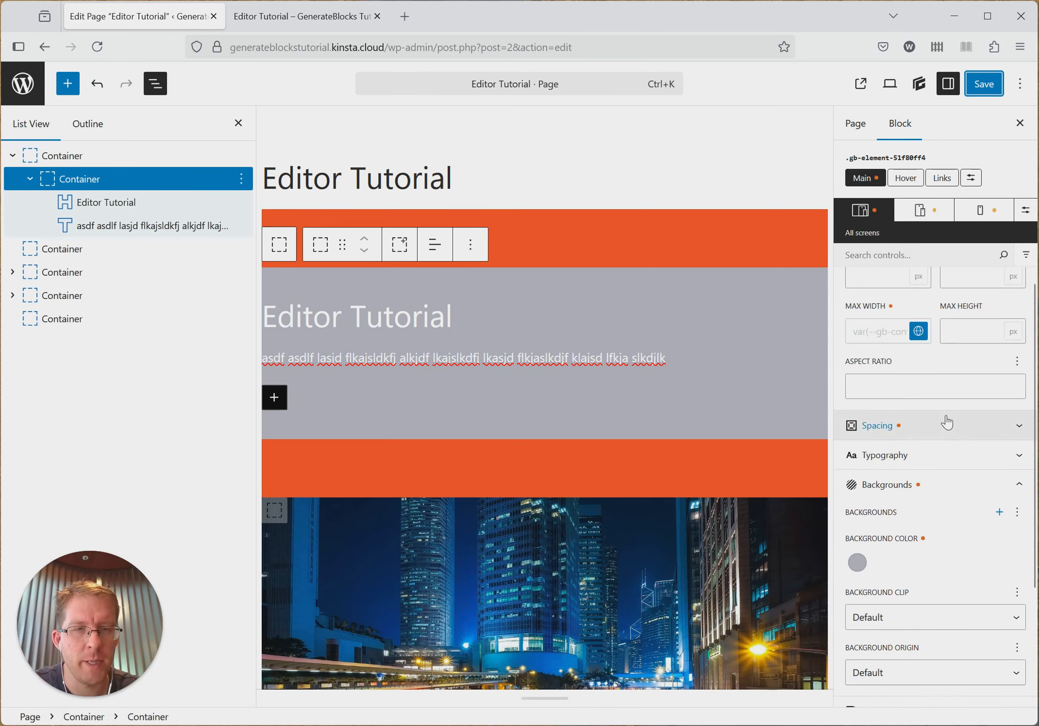
{"action": "left_click", "coordinate": [947, 423]}
{"action": "scroll", "coordinate": [938, 408], "scroll_direction": "up", "scroll_amount": 3}
{"action": "left_click", "coordinate": [928, 406]}
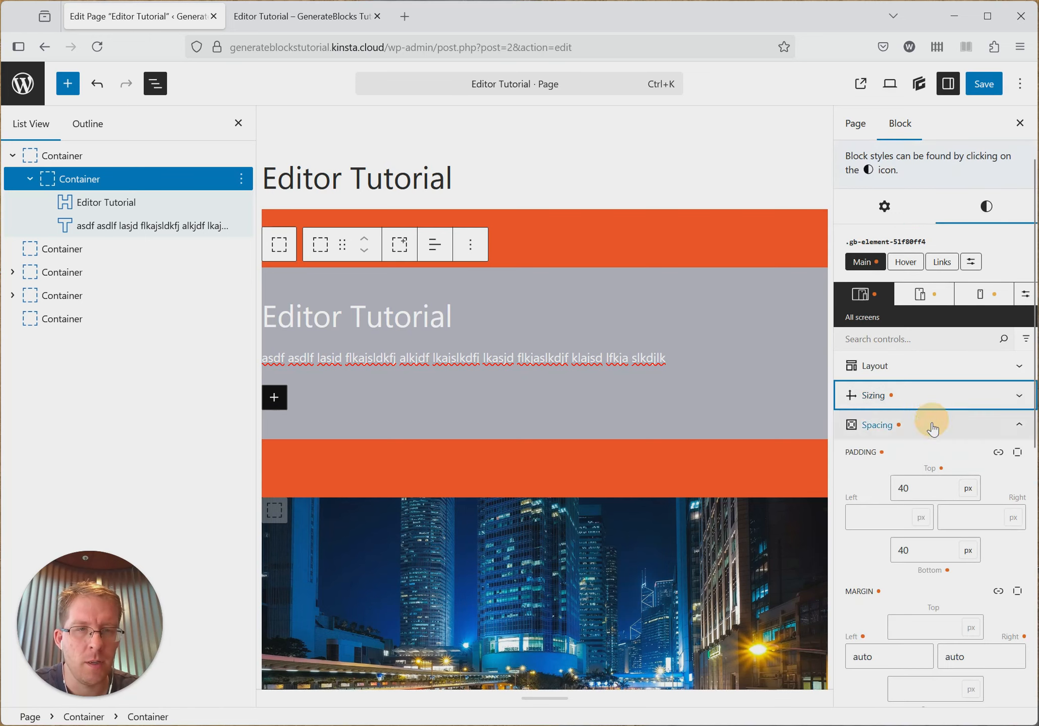
{"action": "scroll", "coordinate": [934, 449], "scroll_direction": "down", "scroll_amount": 2}
{"action": "left_click", "coordinate": [596, 286]}
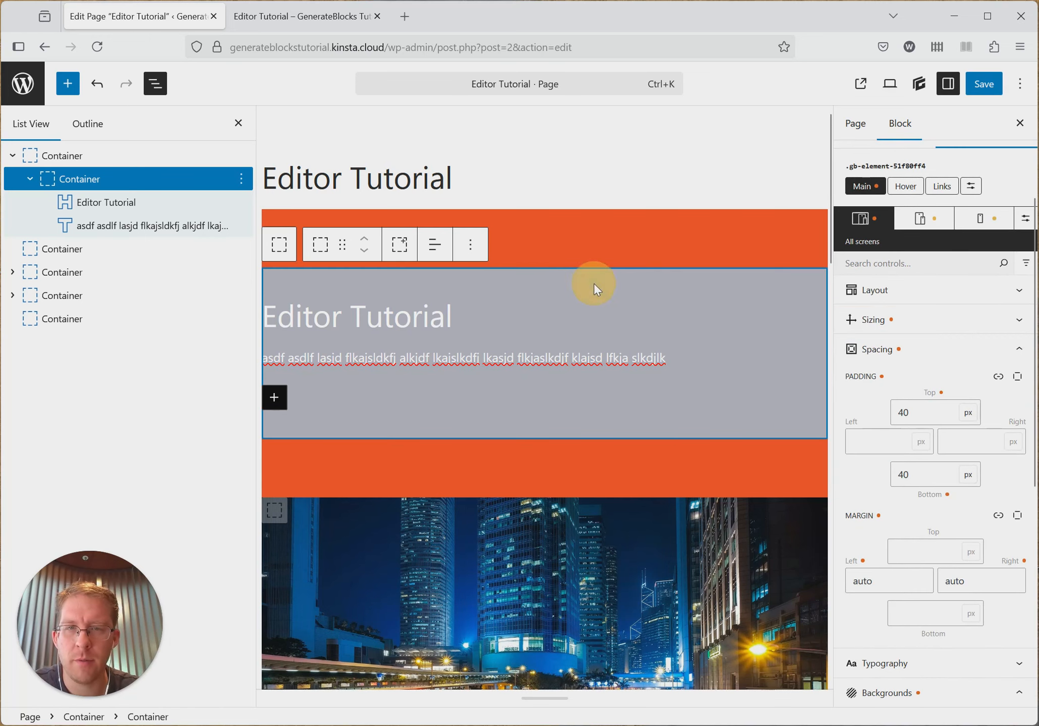
{"action": "scroll", "coordinate": [910, 406], "scroll_direction": "down", "scroll_amount": 2}
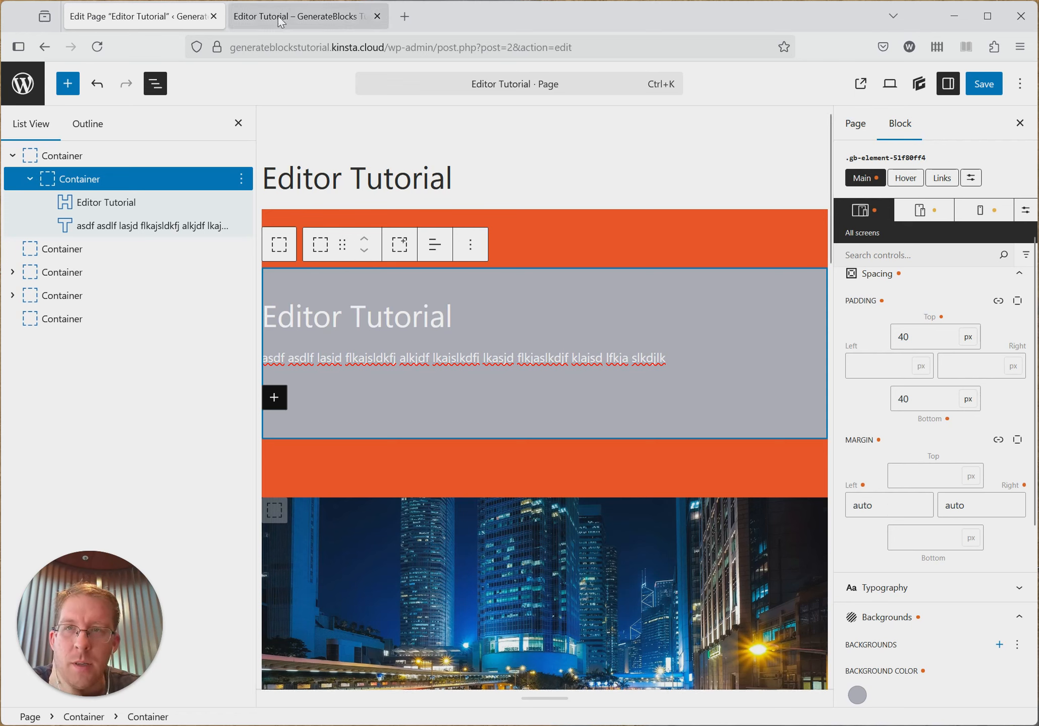
{"action": "left_click", "coordinate": [301, 16]}
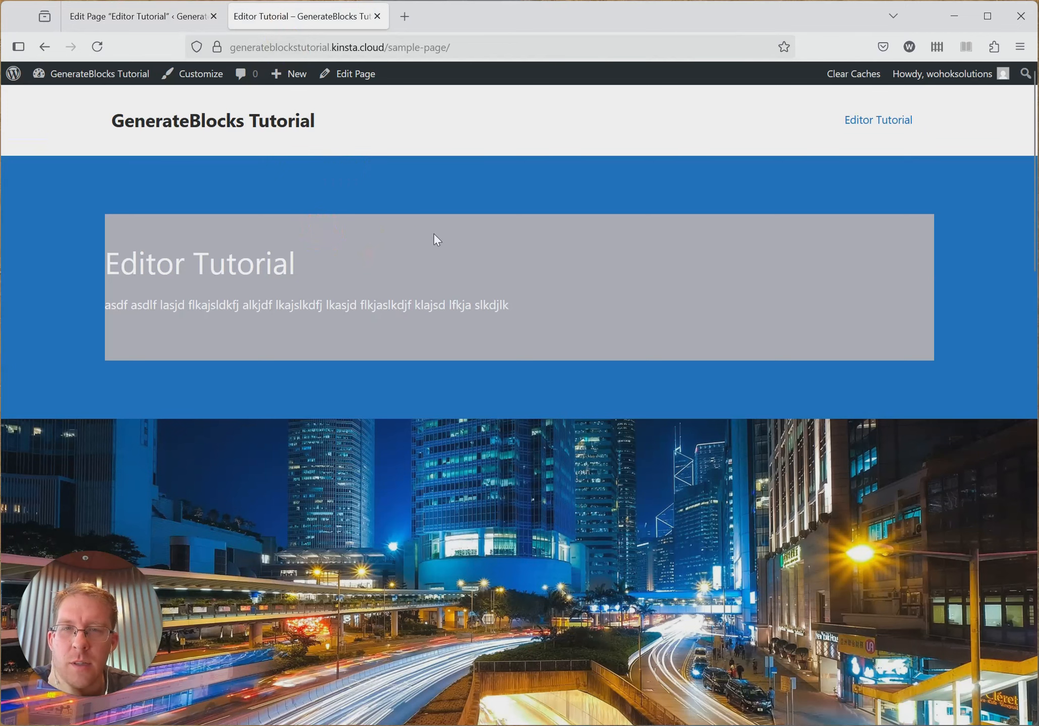
{"action": "left_click", "coordinate": [132, 16]}
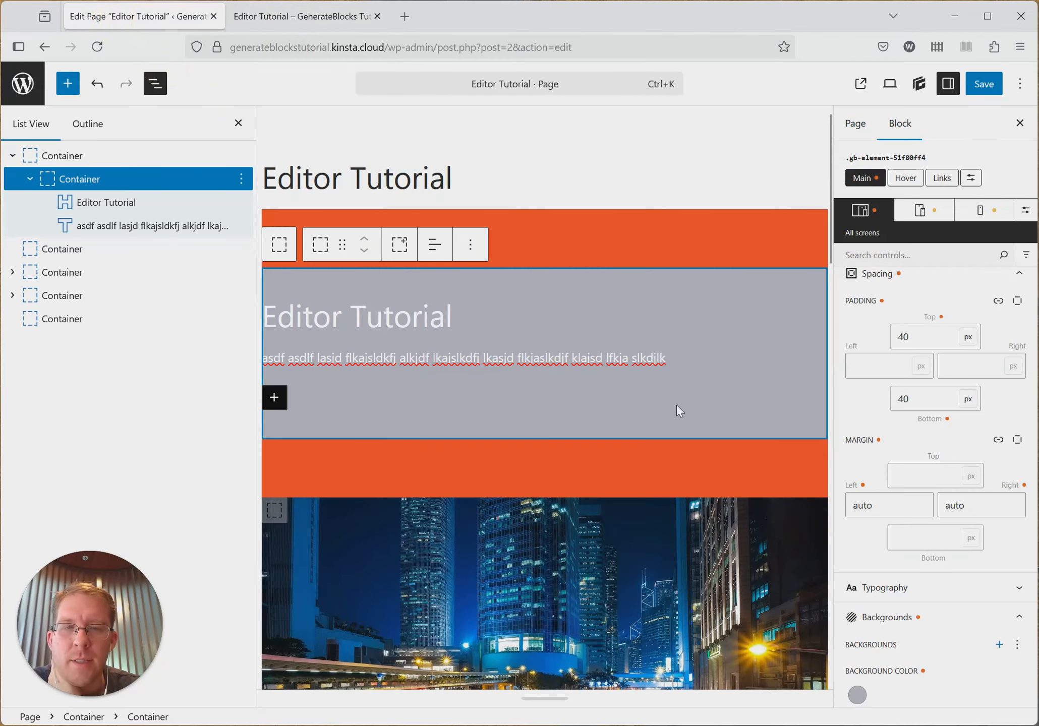
- Insert a new Container block before the Editor Tutorial heading inside the grey nested container
{"action": "left_click", "coordinate": [241, 179]}
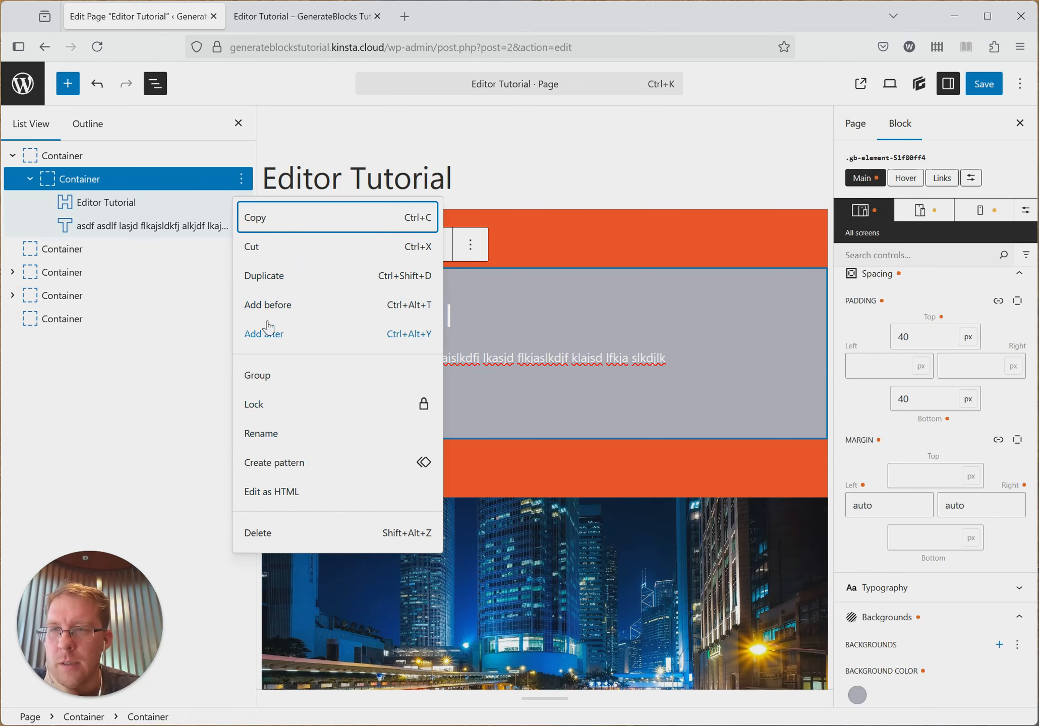
{"action": "left_click", "coordinate": [162, 202]}
{"action": "left_click", "coordinate": [163, 202]}
{"action": "left_click", "coordinate": [241, 202]}
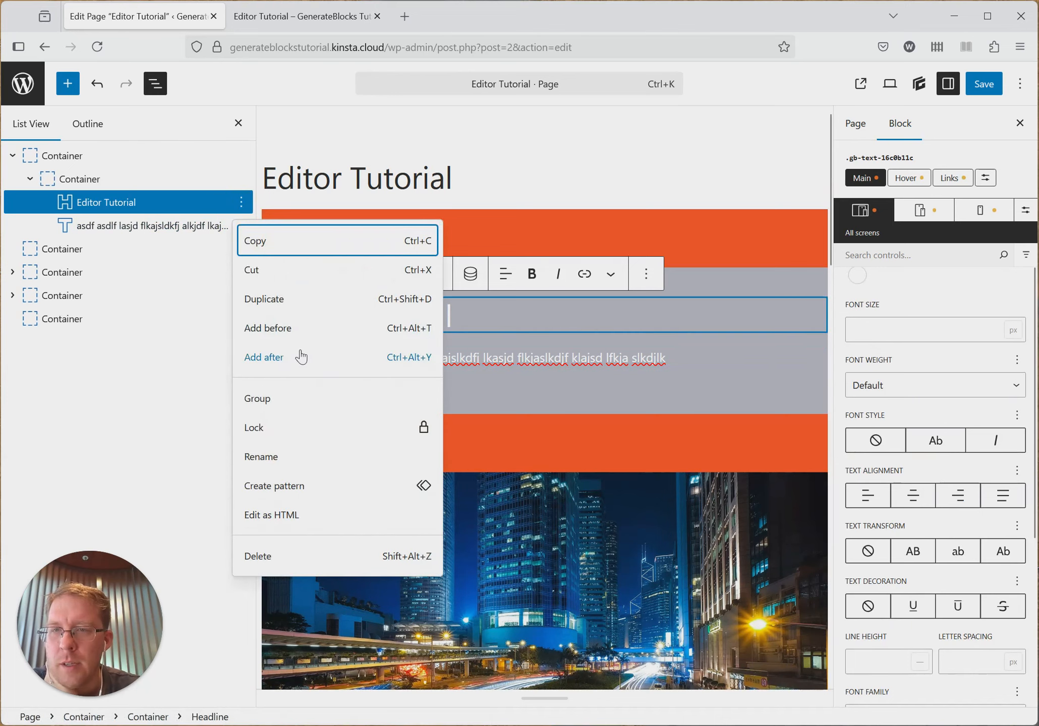
{"action": "left_click", "coordinate": [298, 324]}
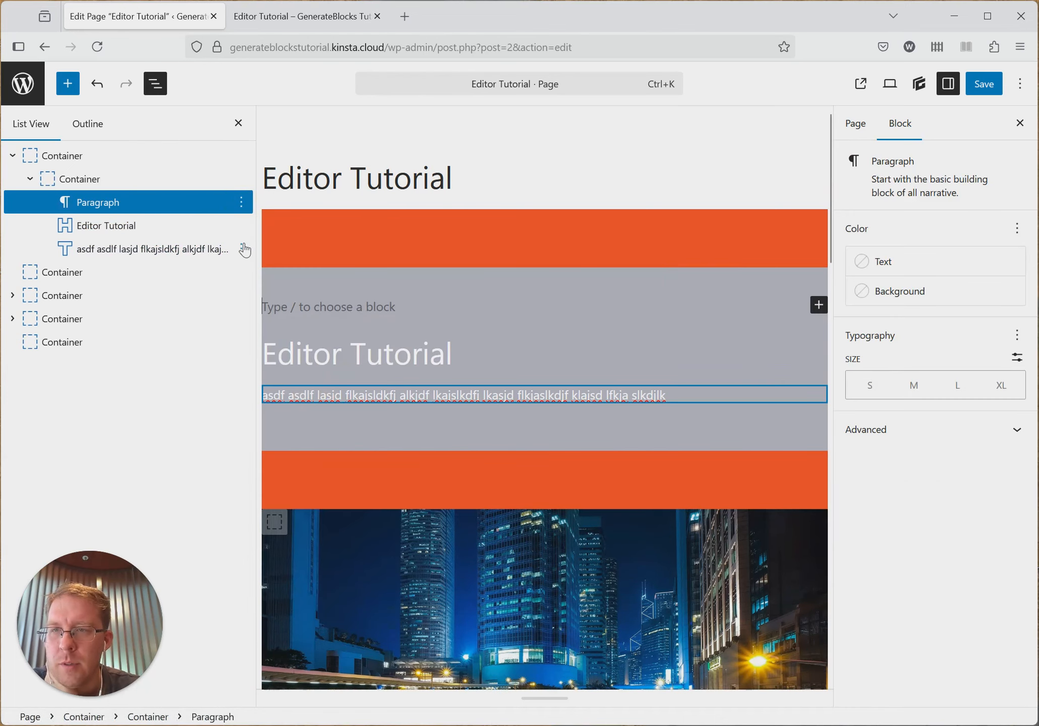
{"action": "left_click", "coordinate": [819, 304]}
{"action": "left_click", "coordinate": [623, 404]}
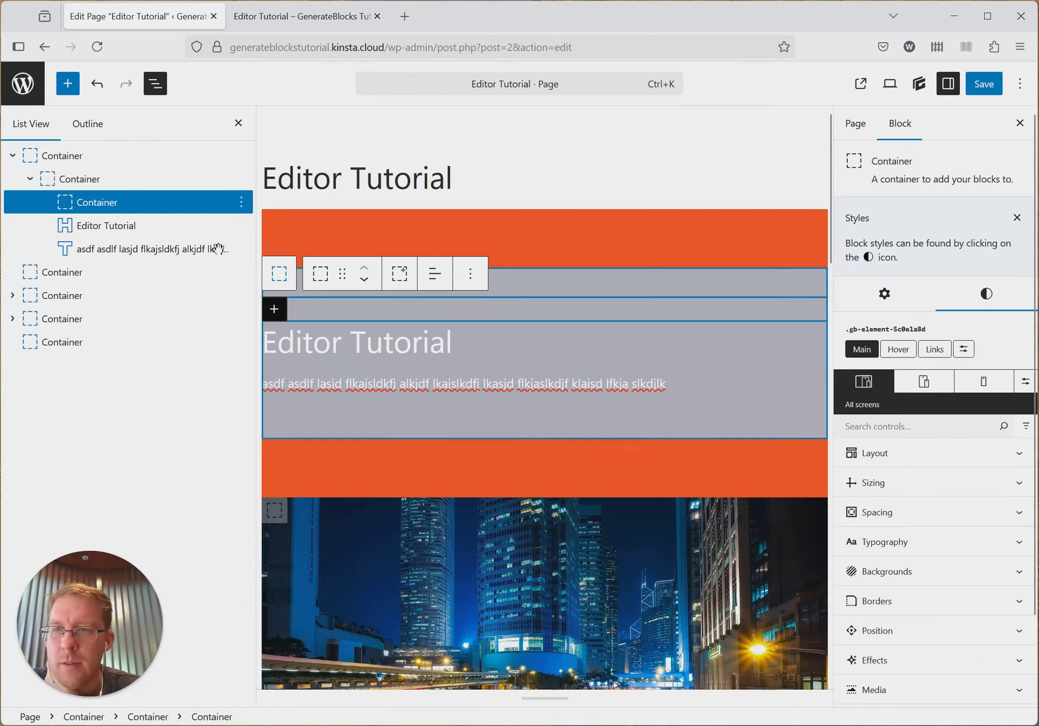
- Move the Editor Tutorial heading and the text block below it into the new innermost container
{"action": "left_click", "coordinate": [95, 225]}
{"action": "left_click_drag", "start_coordinate": [96, 225], "coordinate": [109, 203]}
{"action": "left_click", "coordinate": [96, 248]}
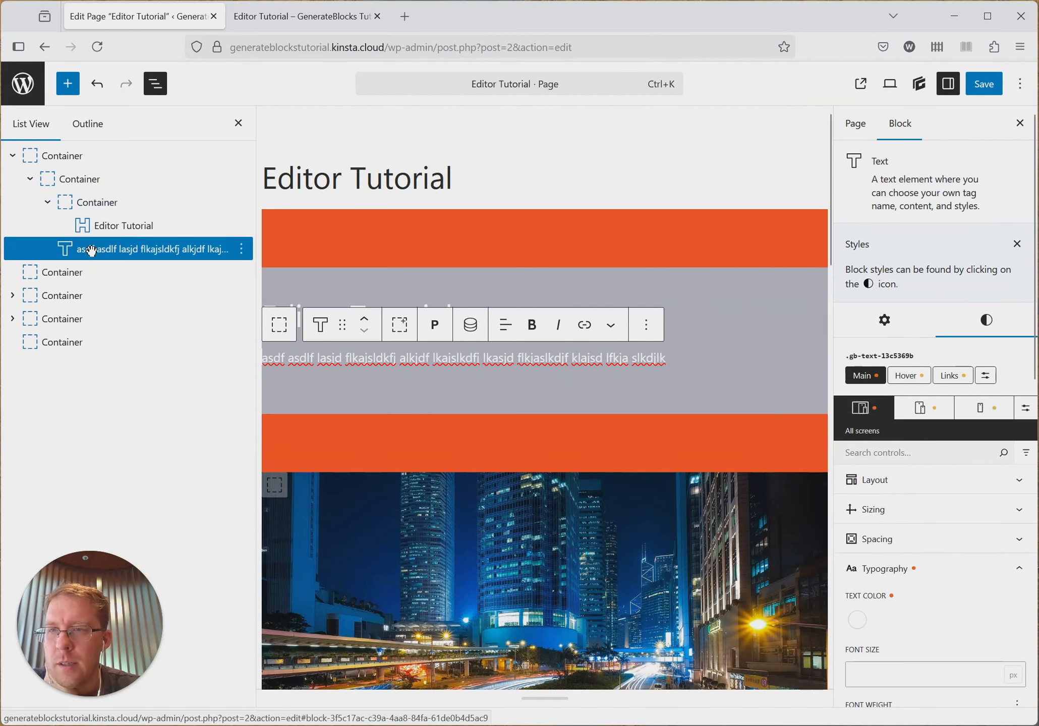
{"action": "left_click_drag", "start_coordinate": [96, 248], "coordinate": [121, 247]}
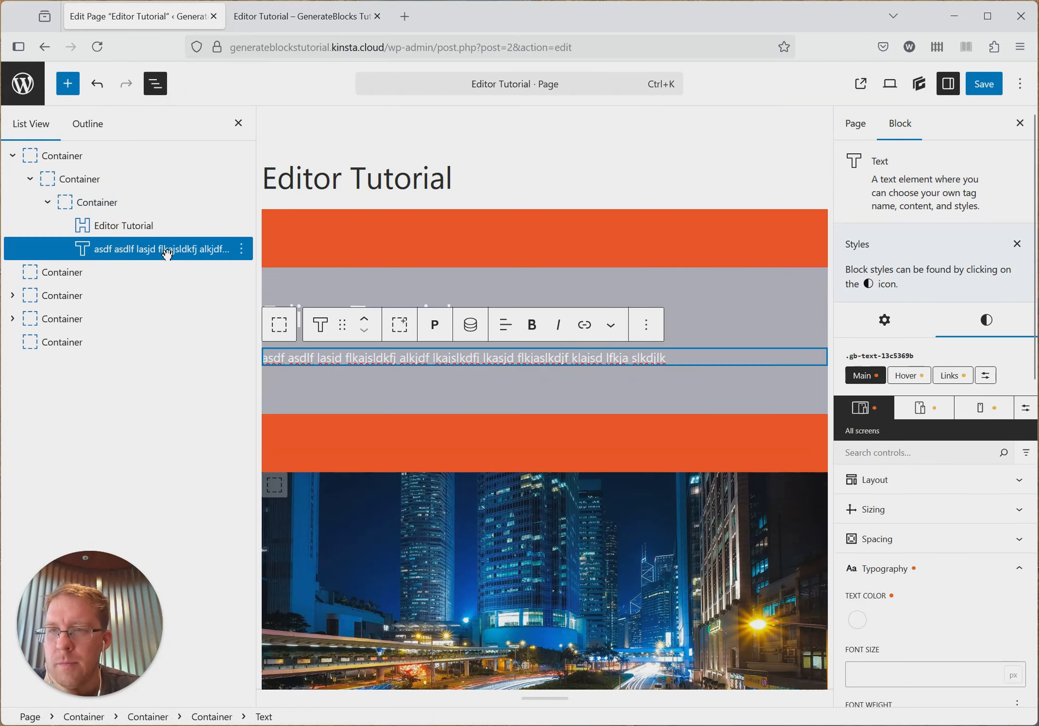
- Clear the top and bottom padding of the grey container that wraps the innermost container
{"action": "left_click", "coordinate": [125, 207]}
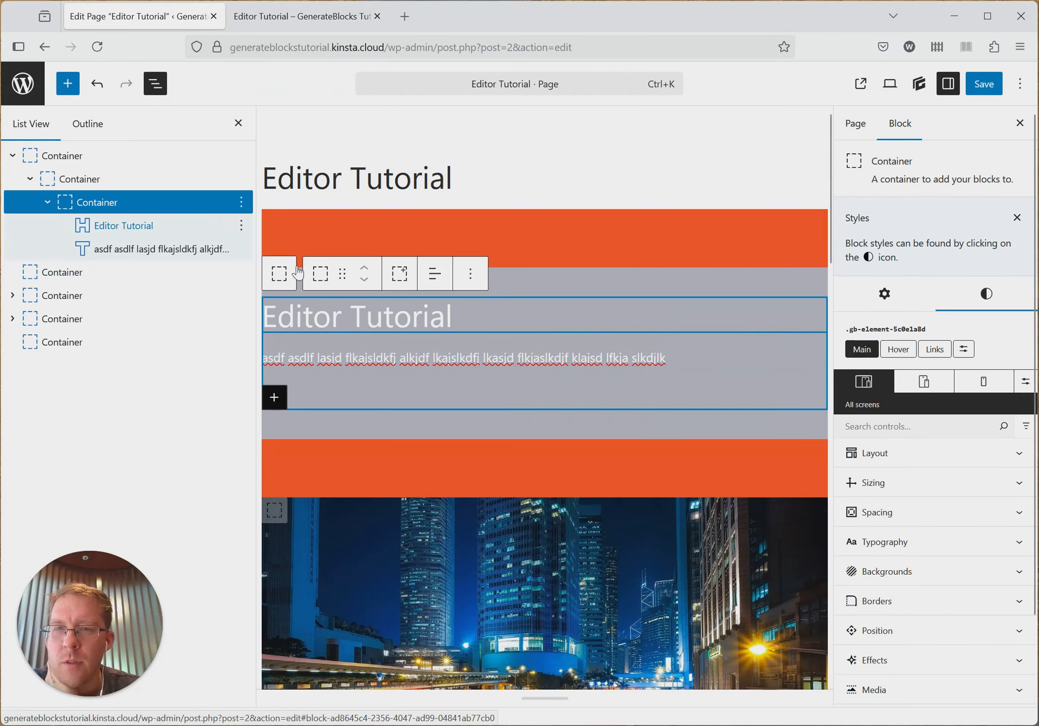
{"action": "left_click", "coordinate": [76, 180]}
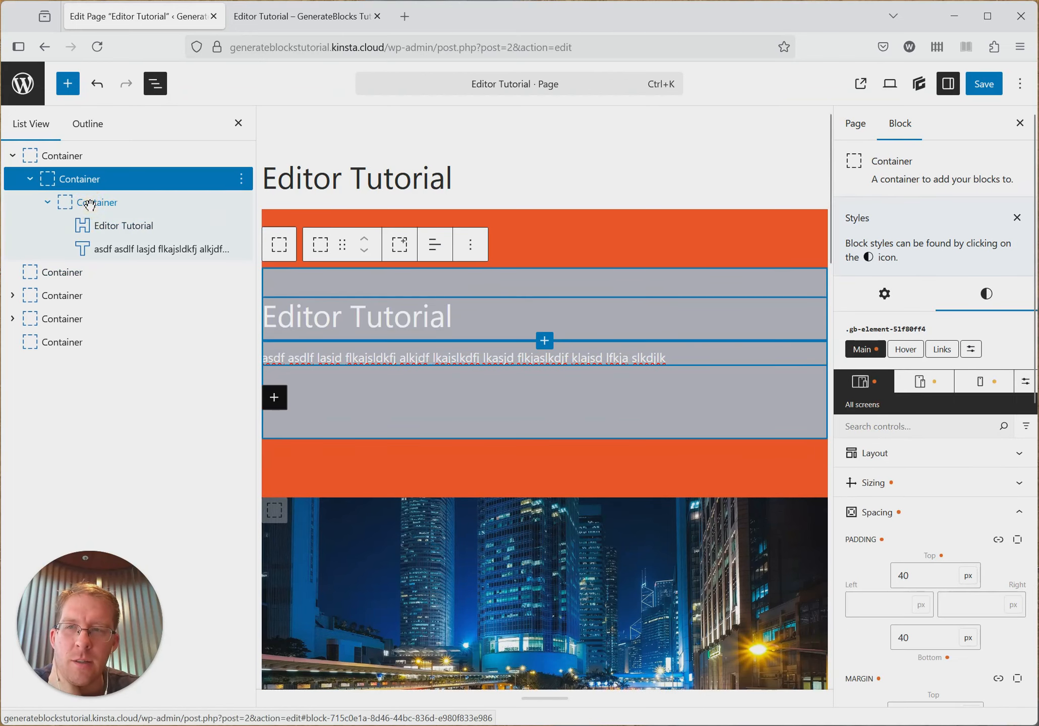
{"action": "left_click", "coordinate": [93, 201]}
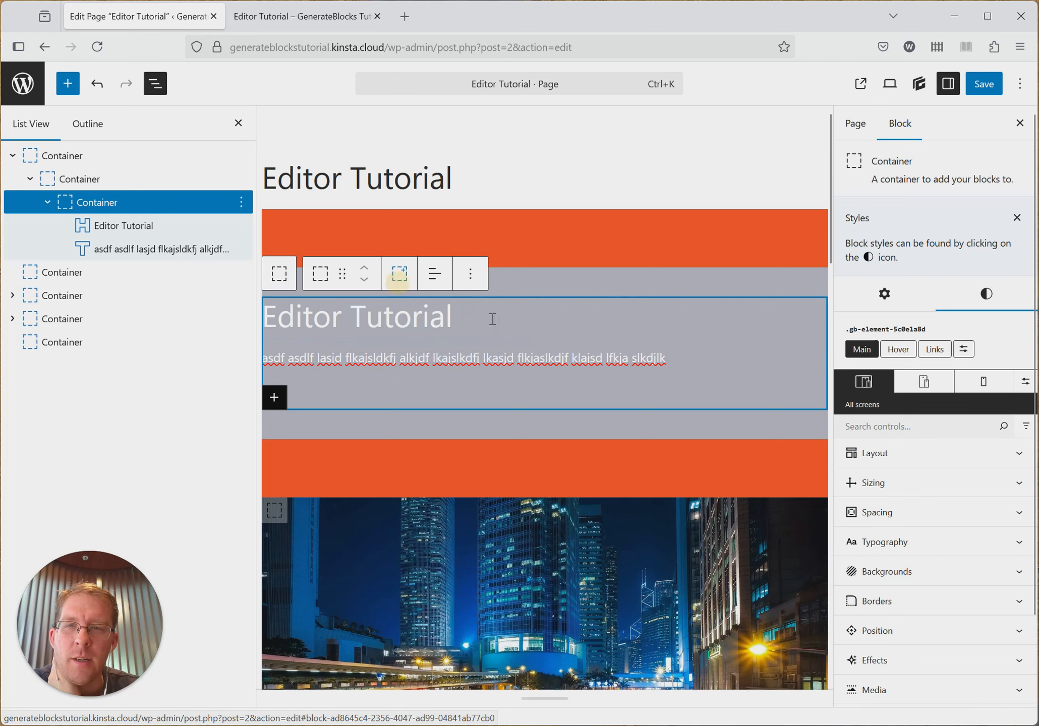
{"action": "left_click", "coordinate": [160, 178]}
{"action": "double_click", "coordinate": [932, 568]}
{"action": "key", "text": "BackSpace"}
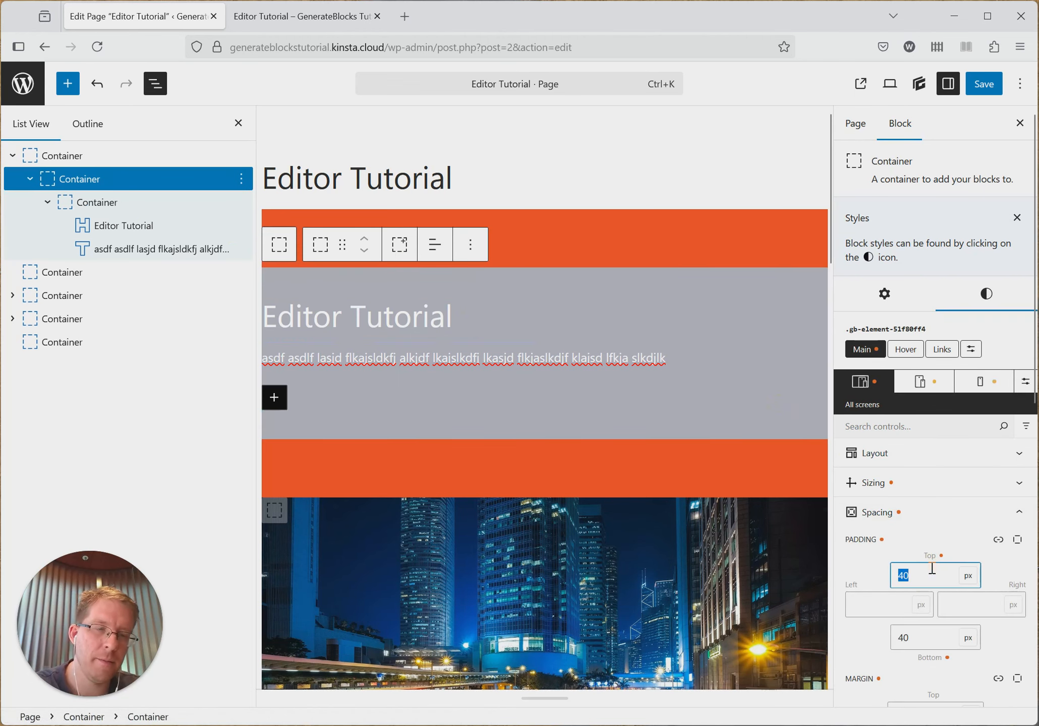
{"action": "double_click", "coordinate": [911, 638]}
{"action": "key", "text": "BackSpace"}
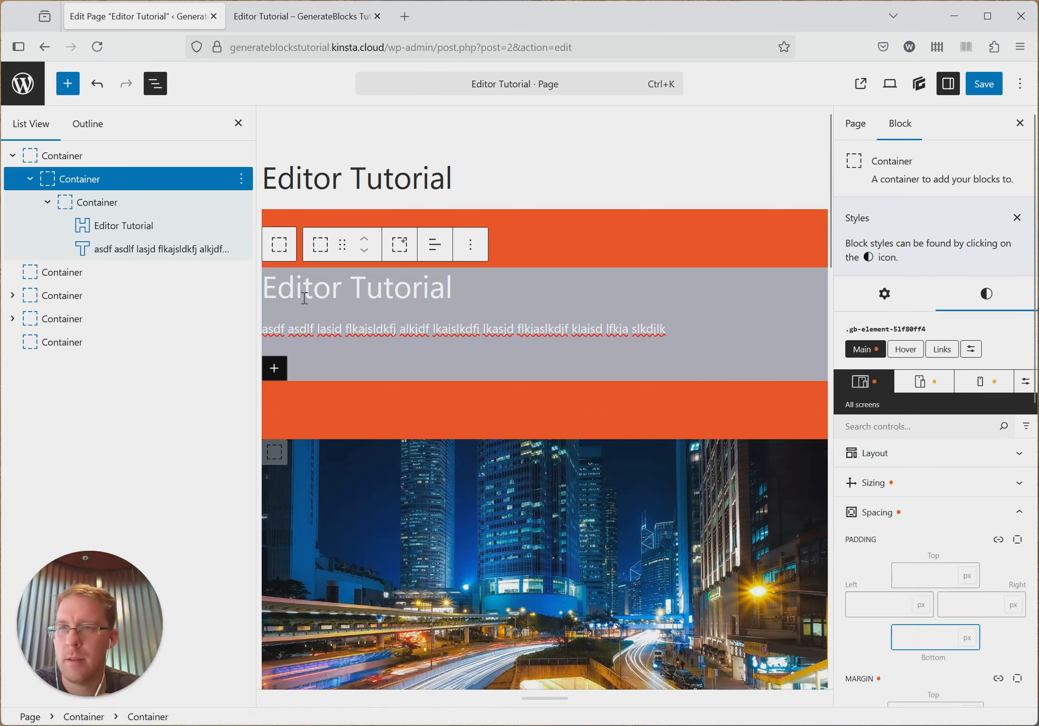
- Save the page and reload its published version to check the container without padding, ending in the editor with the innermost container selected
{"action": "left_click", "coordinate": [105, 201]}
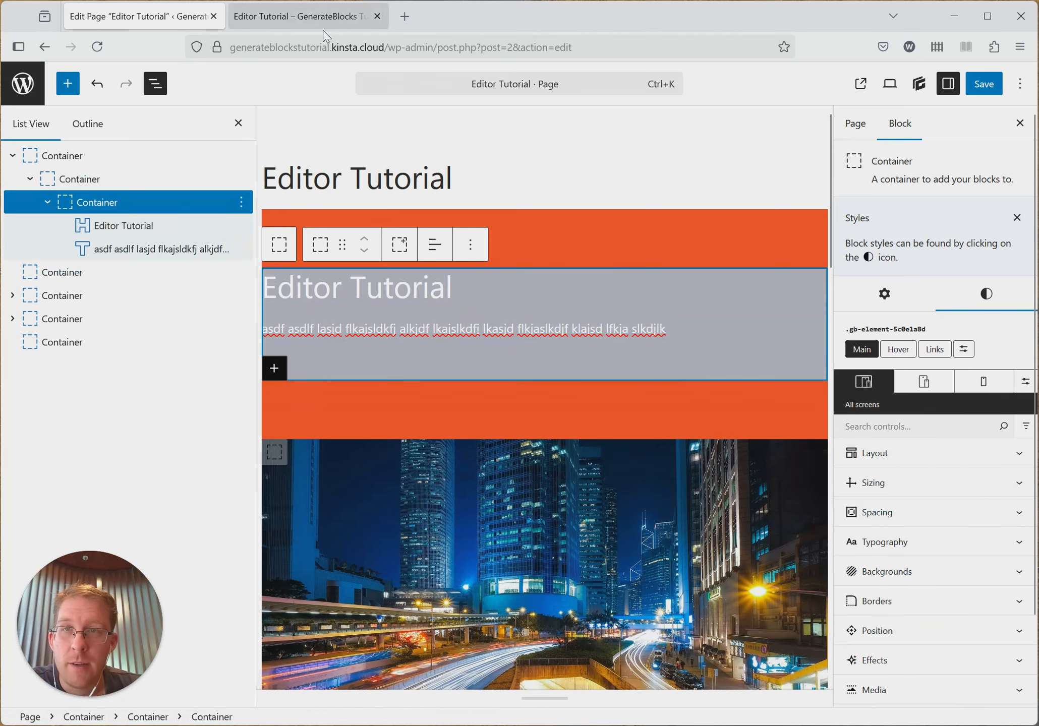
{"action": "left_click", "coordinate": [303, 16]}
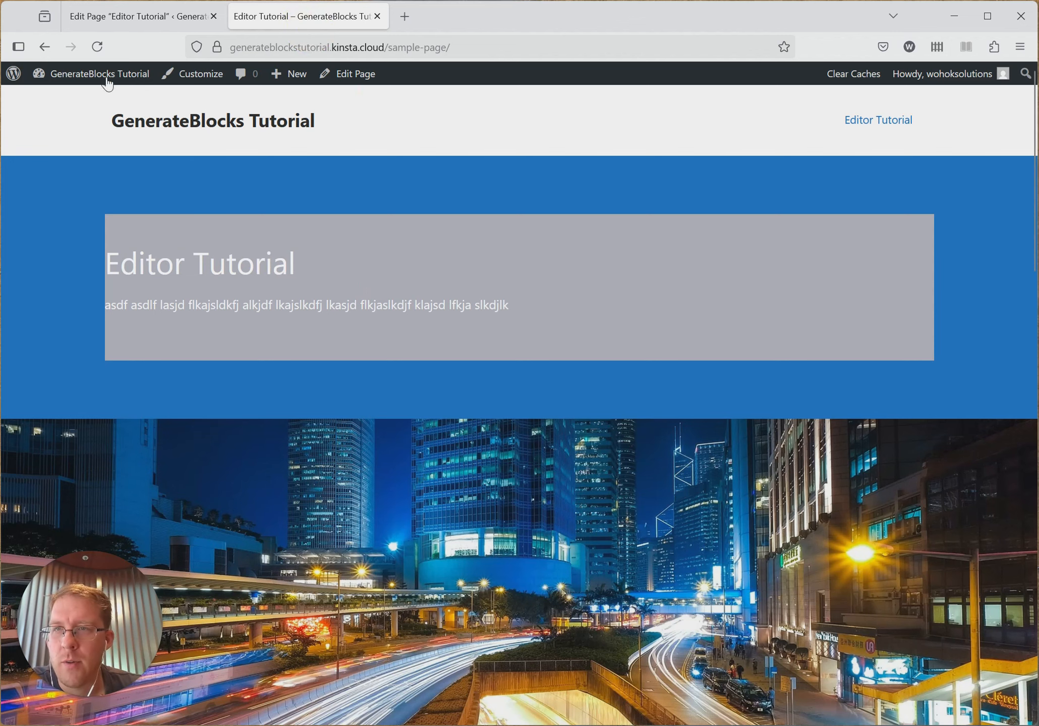
{"action": "left_click", "coordinate": [95, 19]}
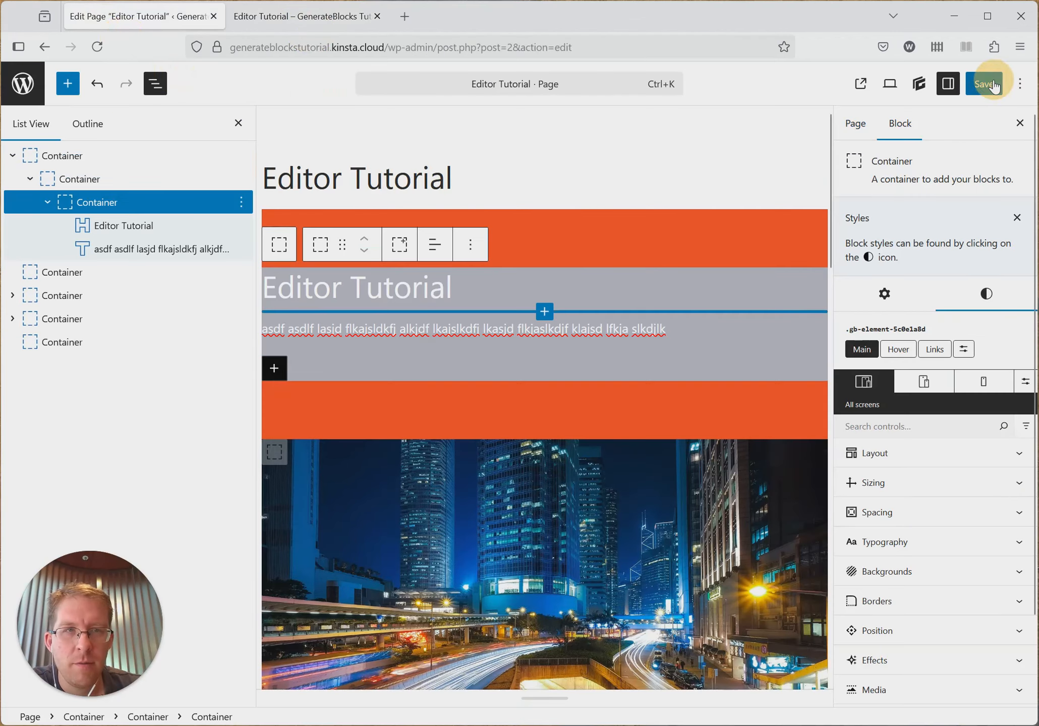
{"action": "left_click", "coordinate": [986, 84]}
{"action": "left_click", "coordinate": [302, 16]}
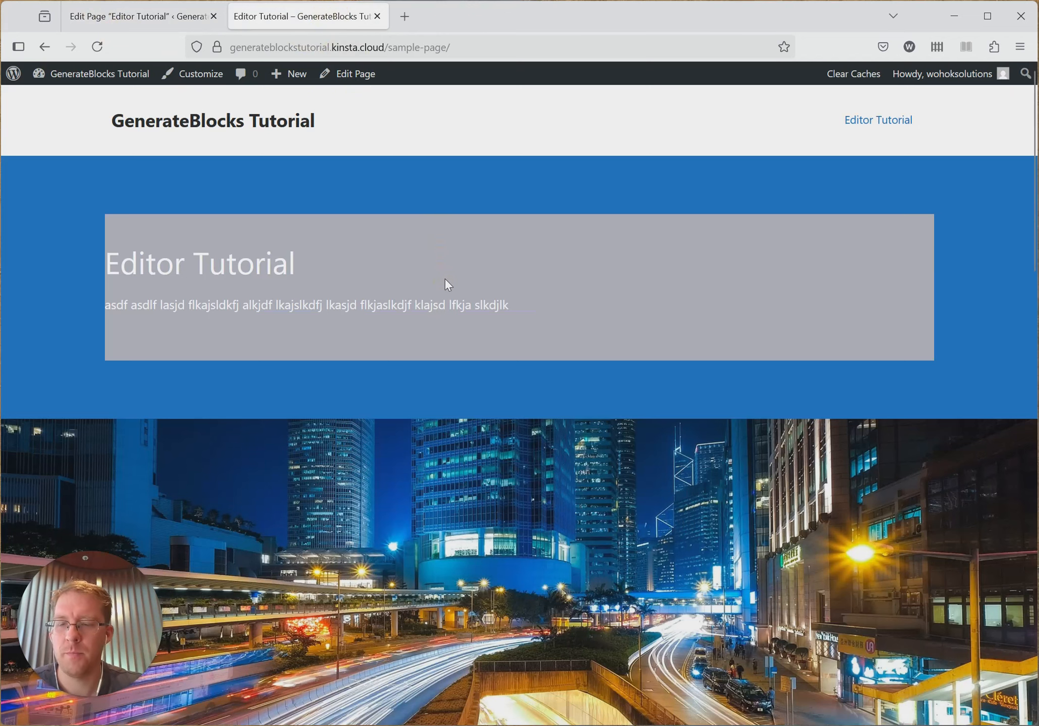
{"action": "key", "text": "F5"}
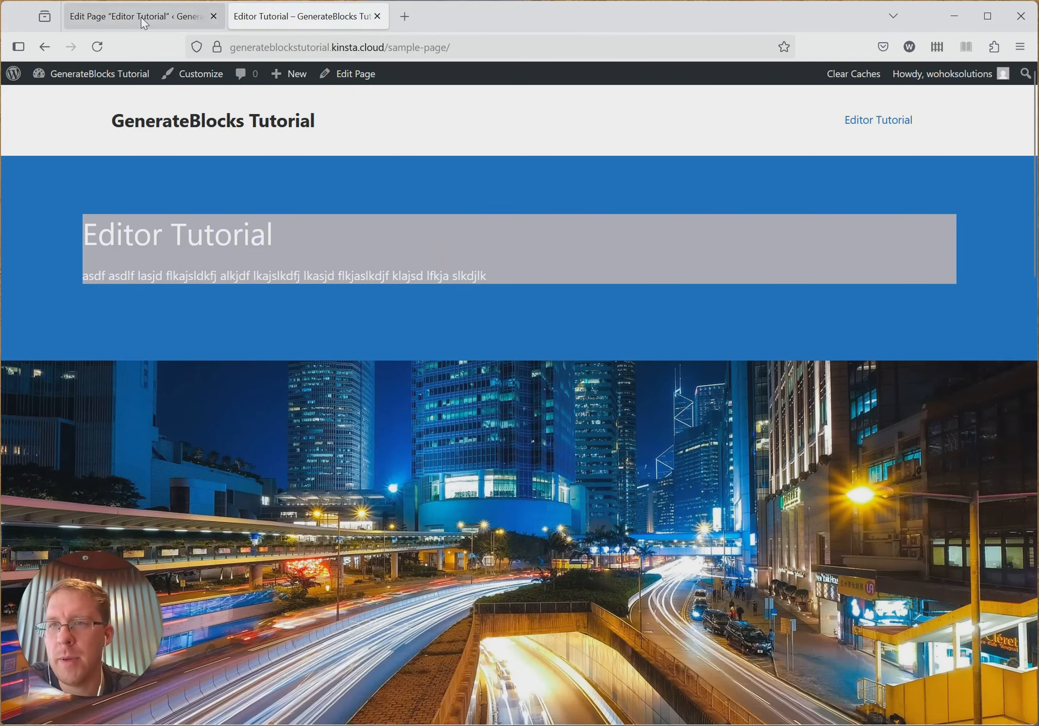
{"action": "left_click", "coordinate": [94, 19]}
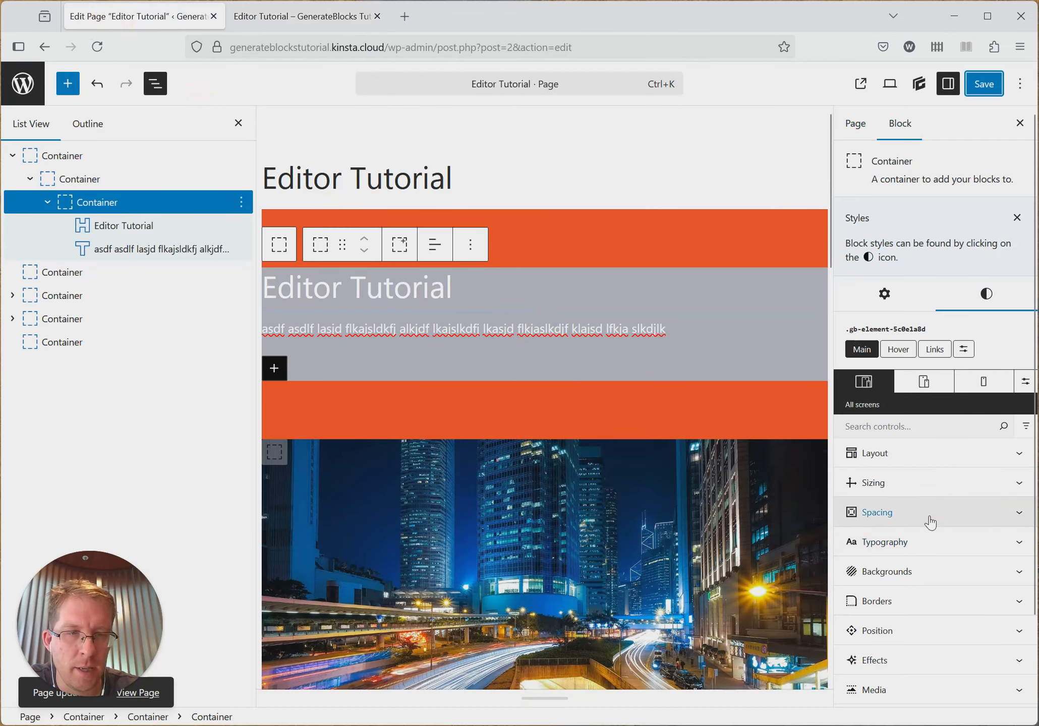
- Set the innermost container's padding to 60 px top and bottom and 40 px left and right
{"action": "left_click", "coordinate": [962, 524]}
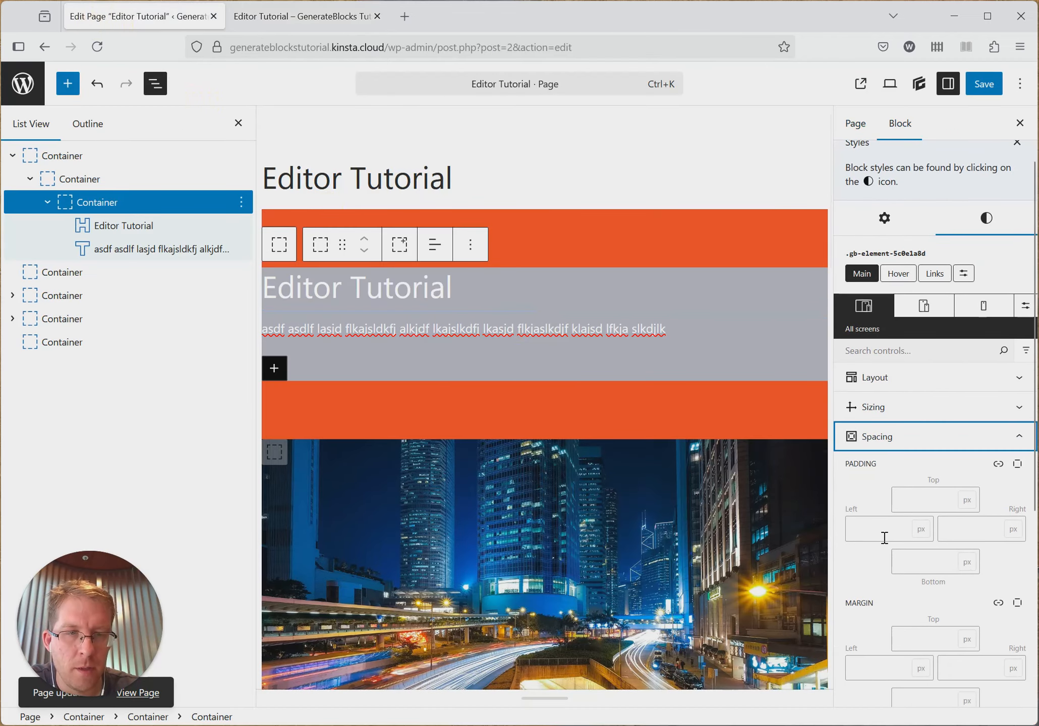
{"action": "left_click", "coordinate": [884, 537]}
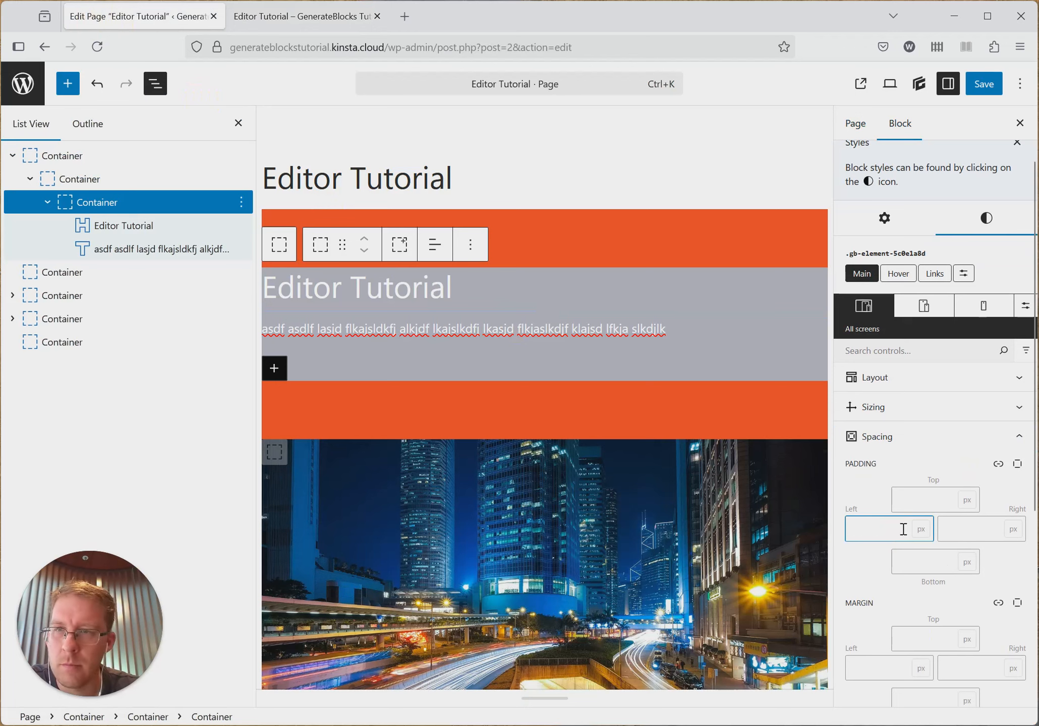
{"action": "scroll", "coordinate": [917, 524], "scroll_direction": "down", "scroll_amount": 3}
{"action": "left_click", "coordinate": [938, 429]}
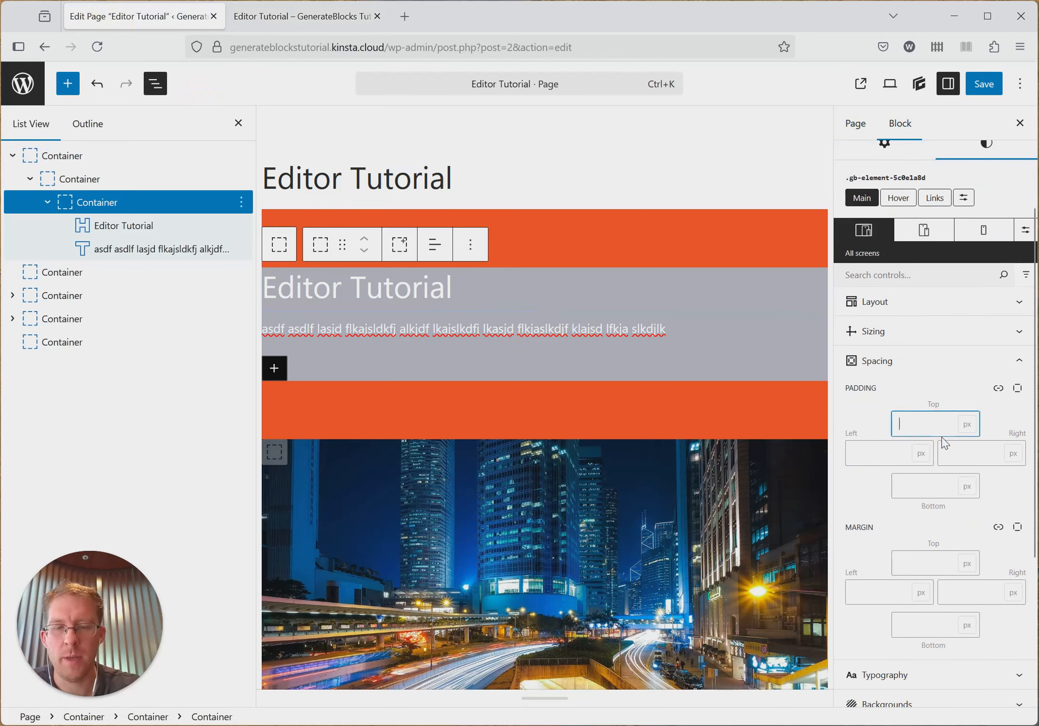
{"action": "type", "text": "60"}
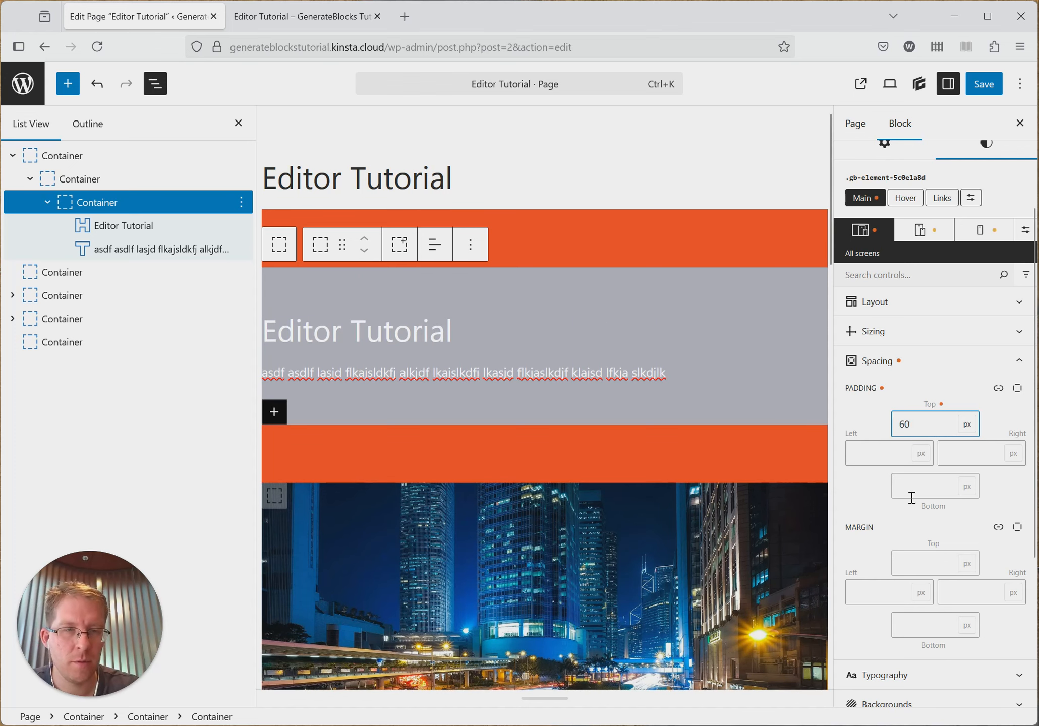
{"action": "left_click", "coordinate": [915, 488]}
{"action": "type", "text": "60"}
{"action": "left_click", "coordinate": [870, 454]}
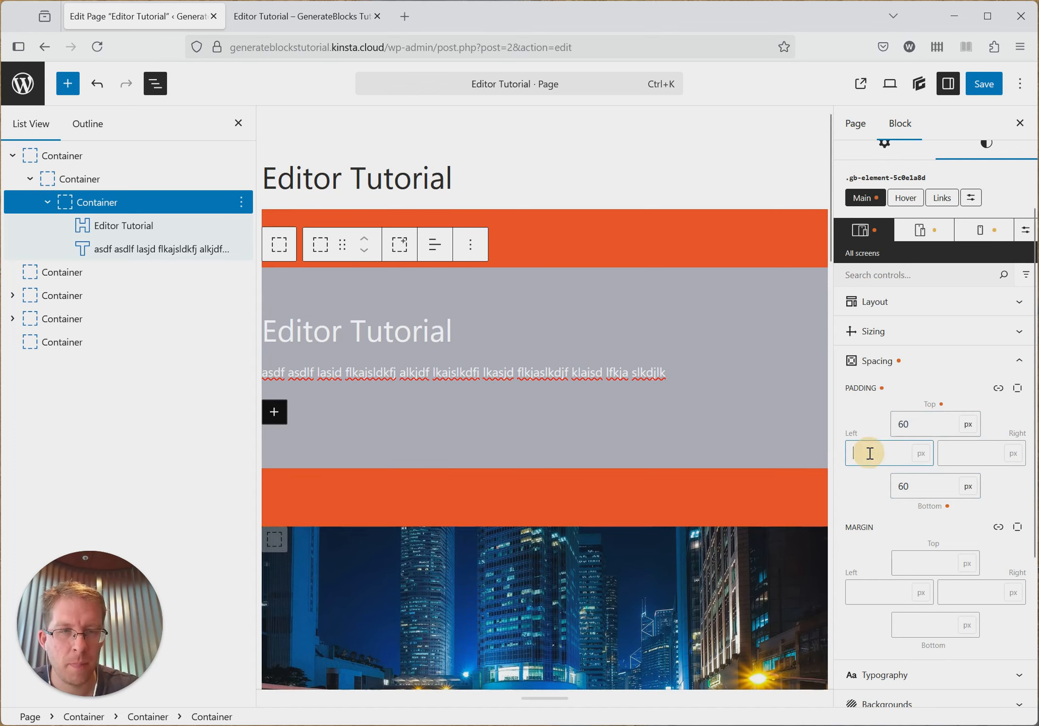
{"action": "left_click", "coordinate": [948, 456]}
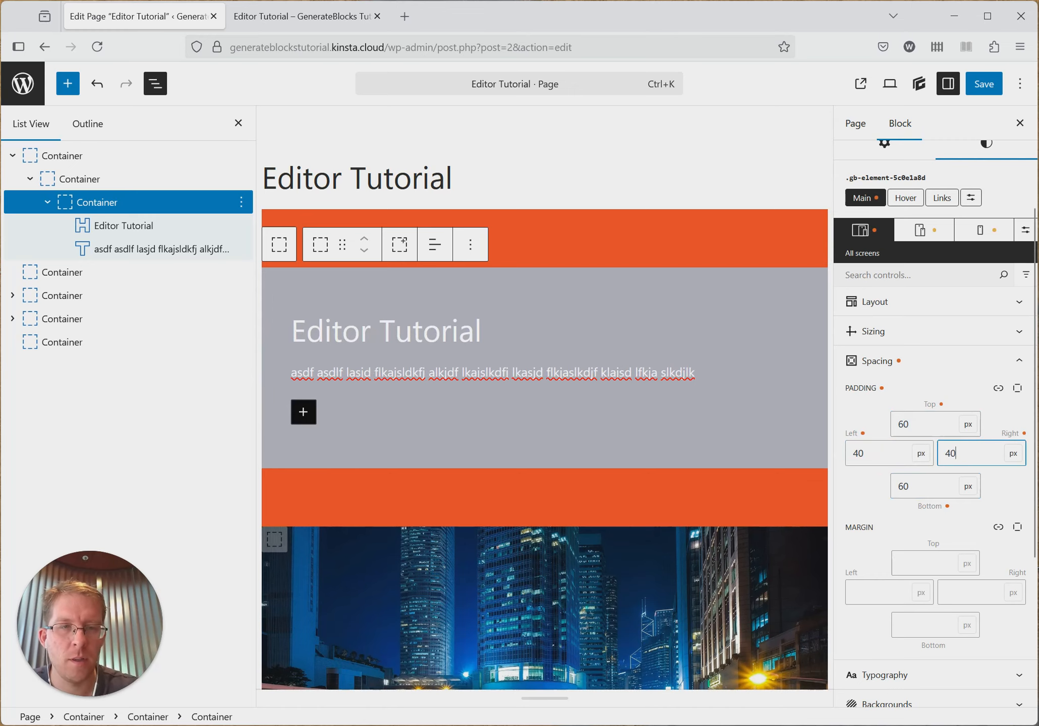
- Save the page and compare the innermost container's spacing settings with the reloaded published page, ending in the editor
{"action": "left_click", "coordinate": [984, 84]}
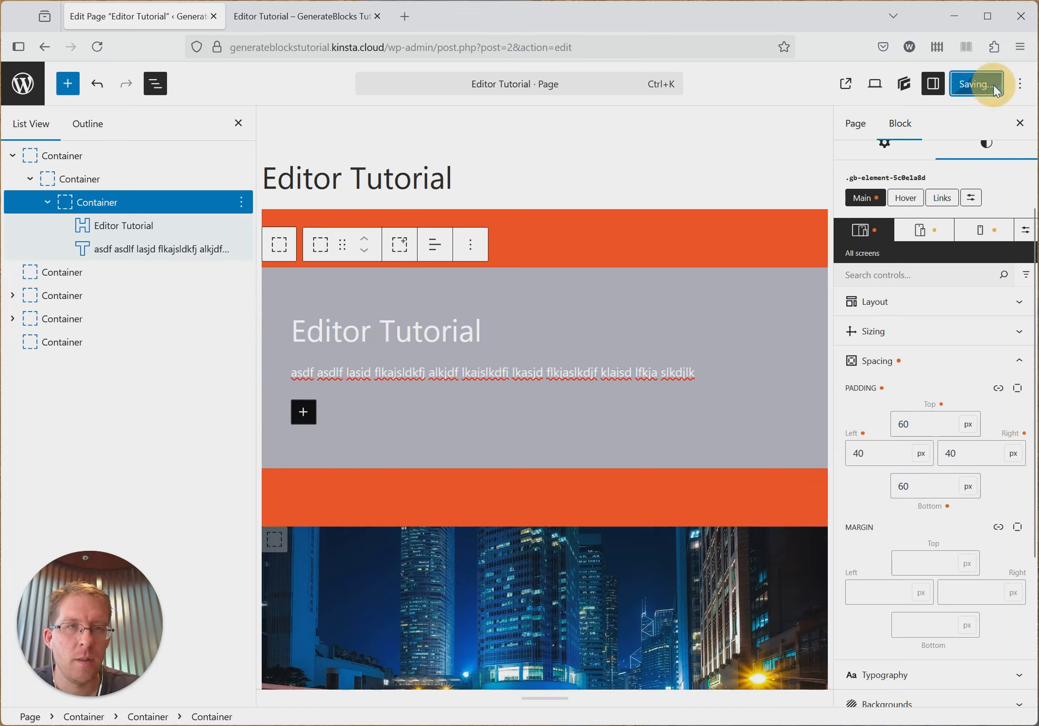
{"action": "left_click", "coordinate": [290, 17]}
{"action": "key", "text": "F5"}
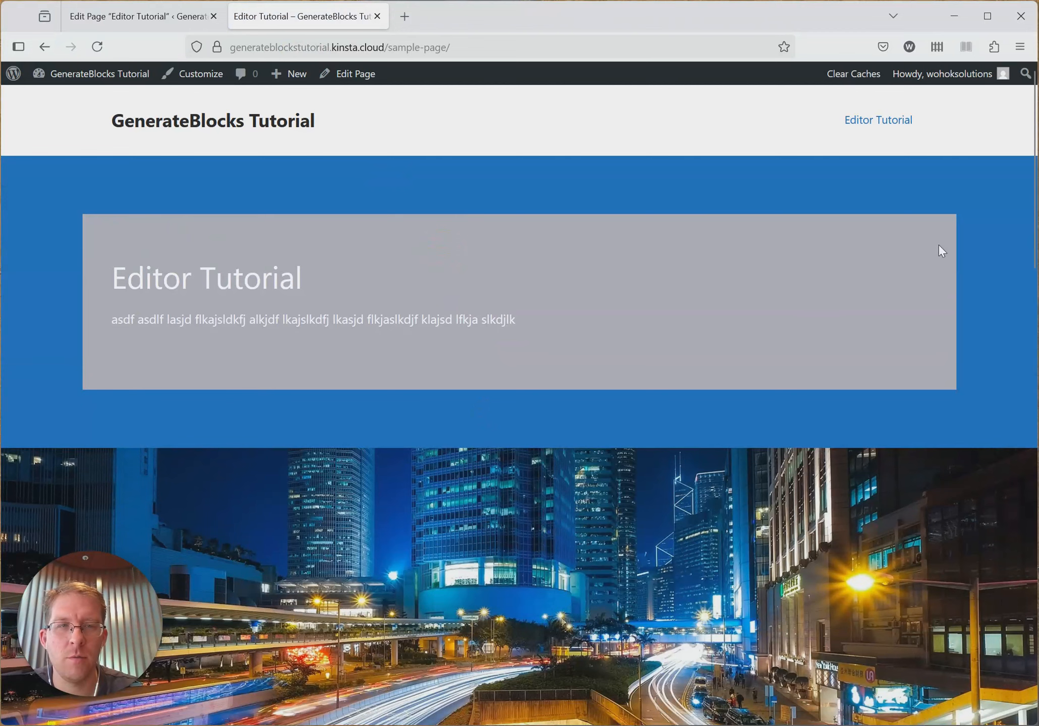
{"action": "left_click", "coordinate": [92, 16]}
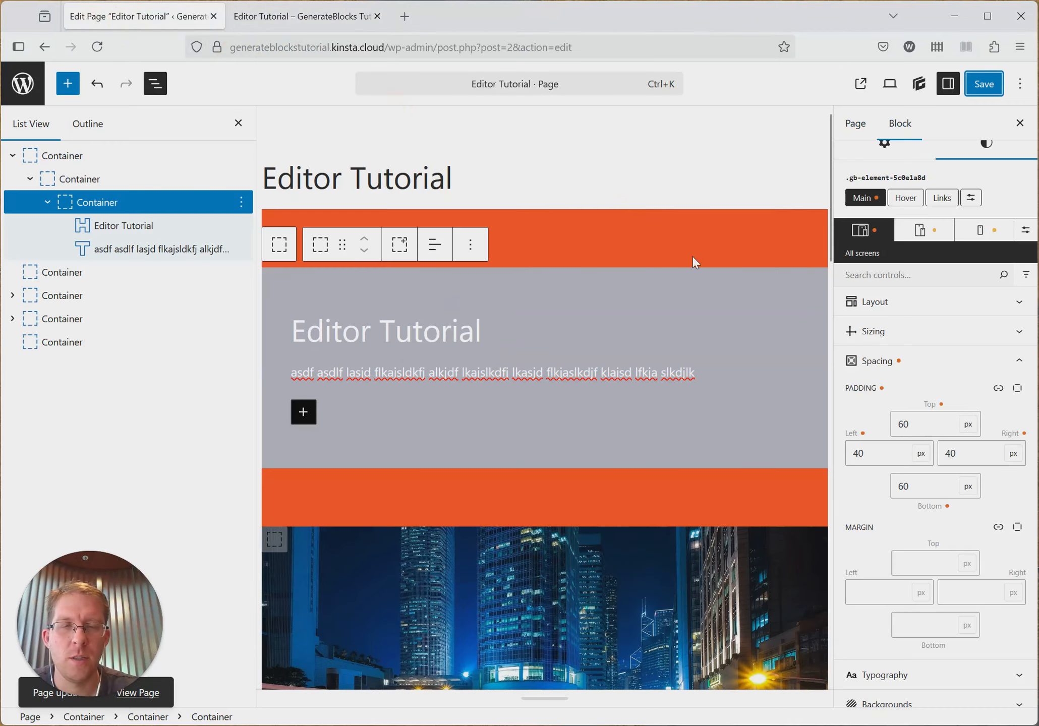
{"action": "scroll", "coordinate": [951, 397], "scroll_direction": "down", "scroll_amount": 3}
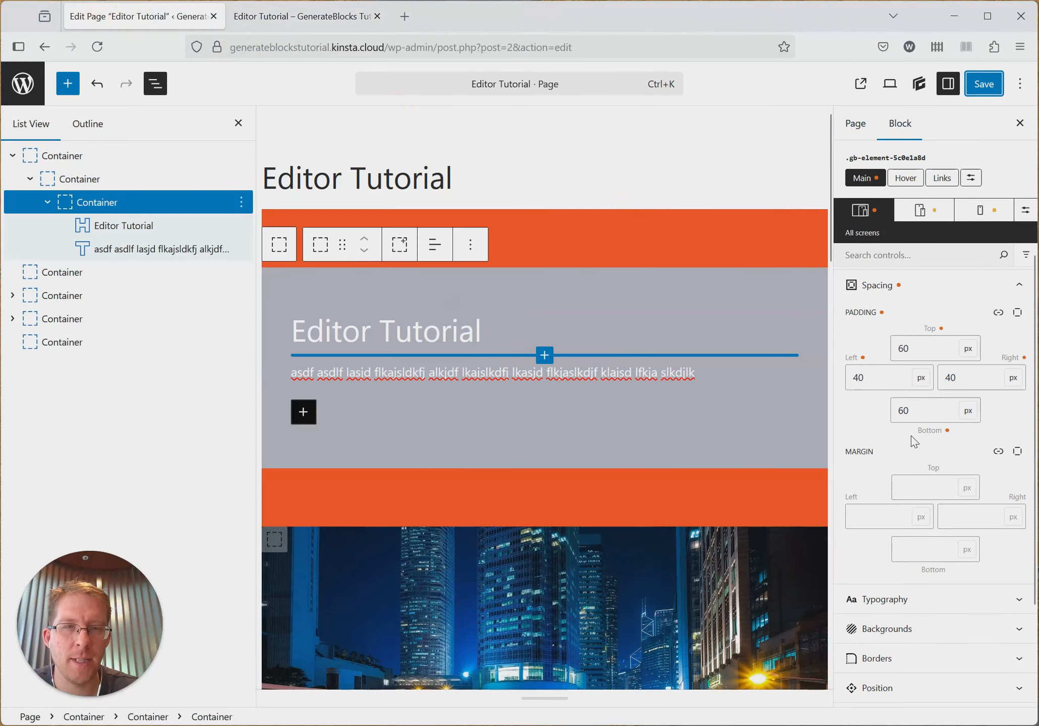
{"action": "left_click", "coordinate": [241, 21]}
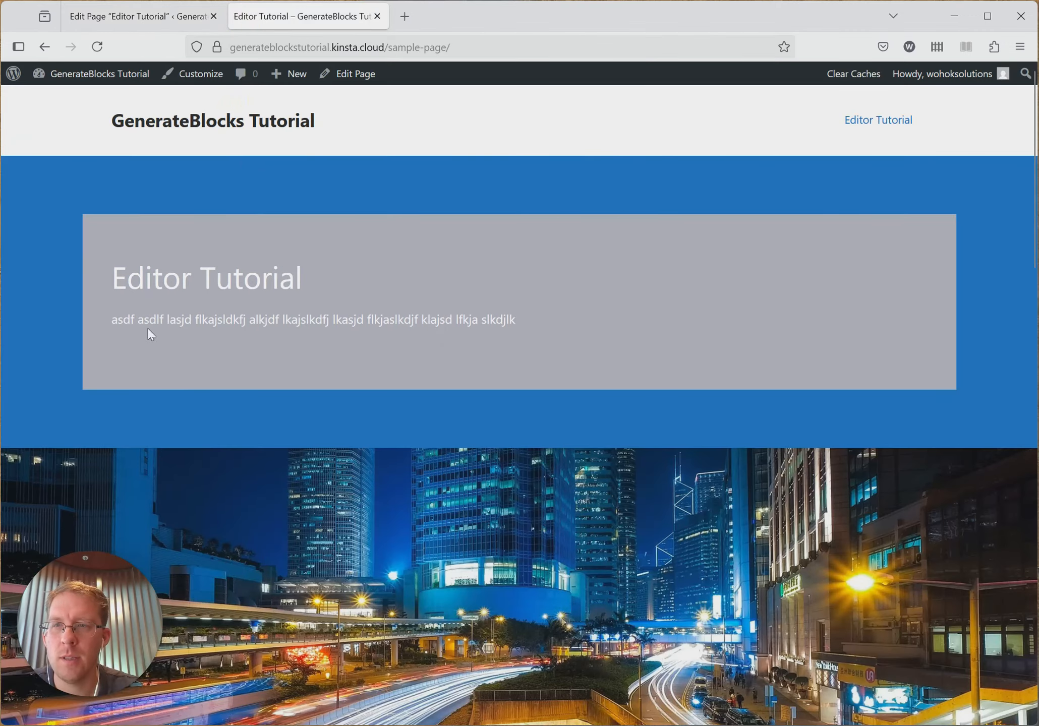
{"action": "left_click", "coordinate": [174, 8]}
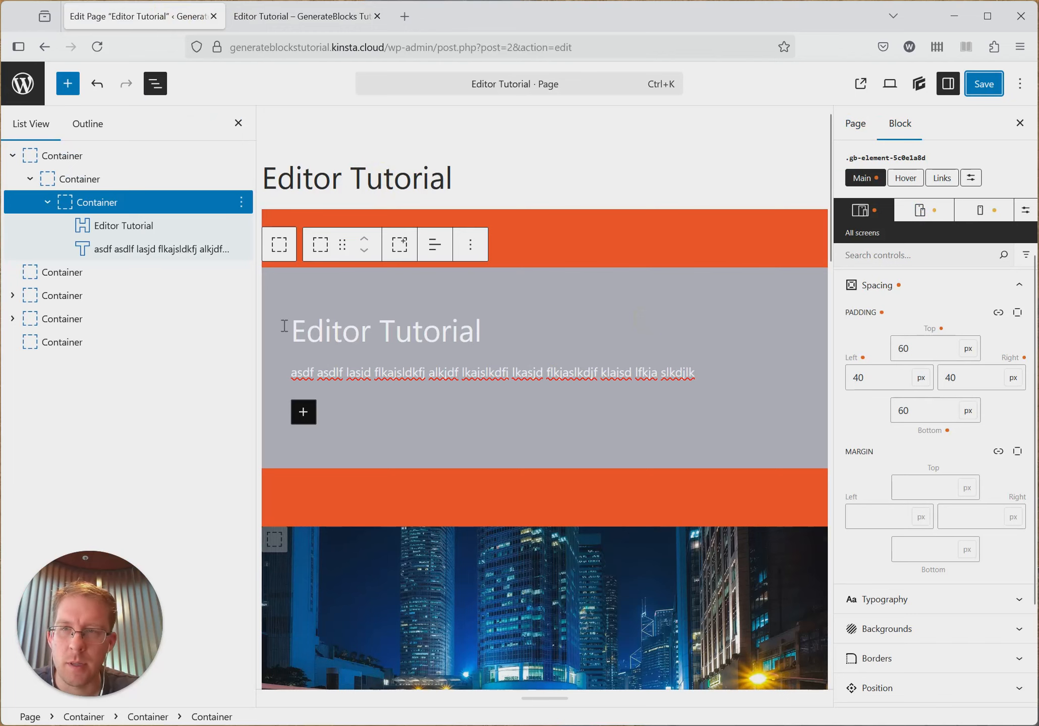
- Try the blue accent as the innermost container's background color, settling on the dark var(--contrast) color
{"action": "scroll", "coordinate": [933, 464], "scroll_direction": "down", "scroll_amount": 3}
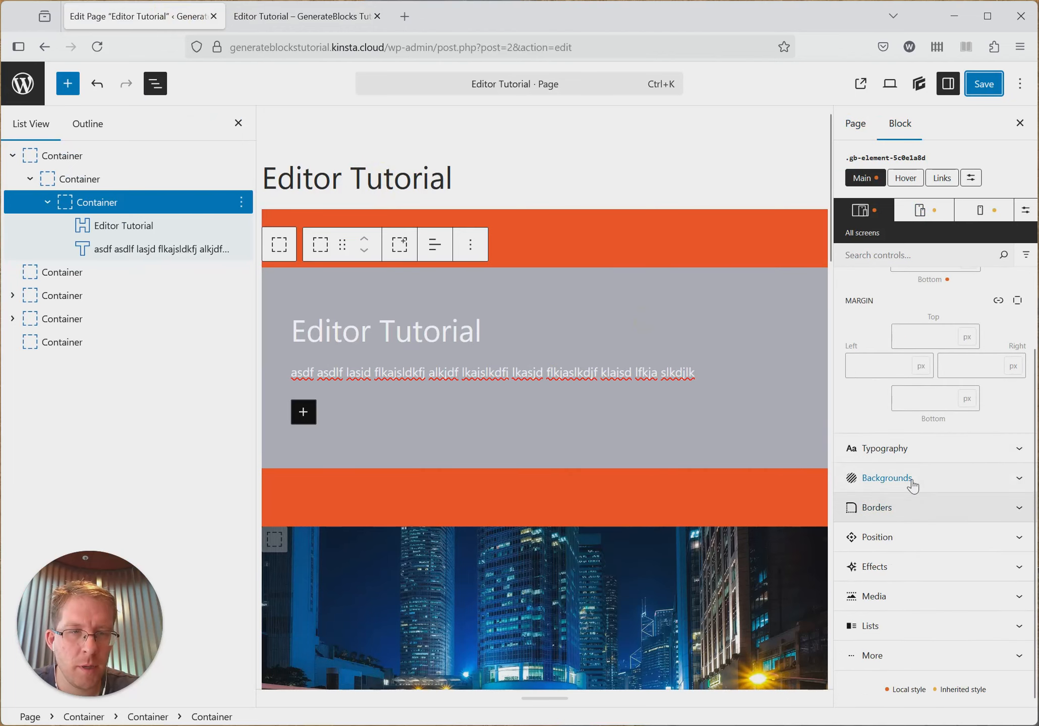
{"action": "left_click", "coordinate": [911, 482]}
{"action": "scroll", "coordinate": [903, 570], "scroll_direction": "down", "scroll_amount": 2}
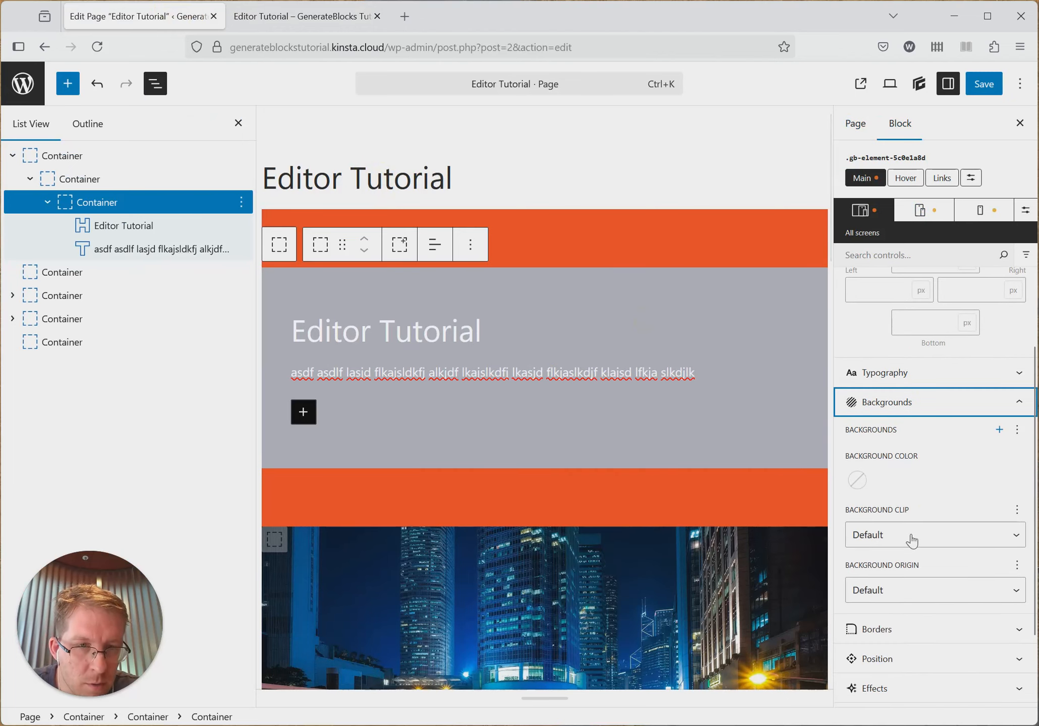
{"action": "left_click", "coordinate": [857, 480]}
{"action": "left_click", "coordinate": [1001, 440]}
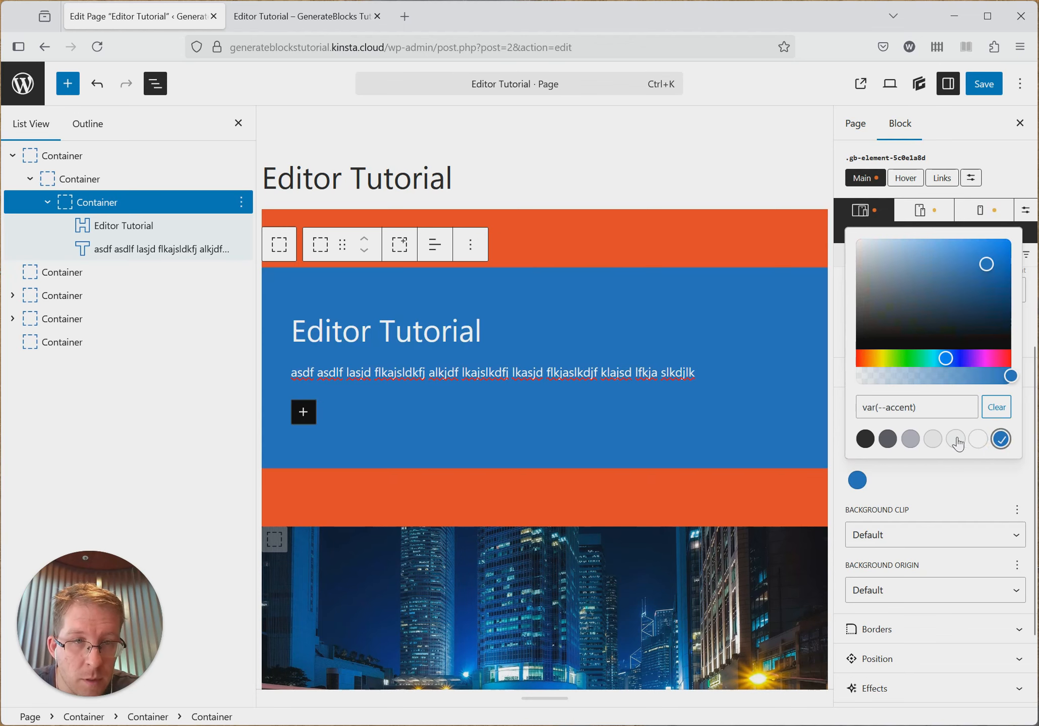
{"action": "left_click", "coordinate": [866, 439]}
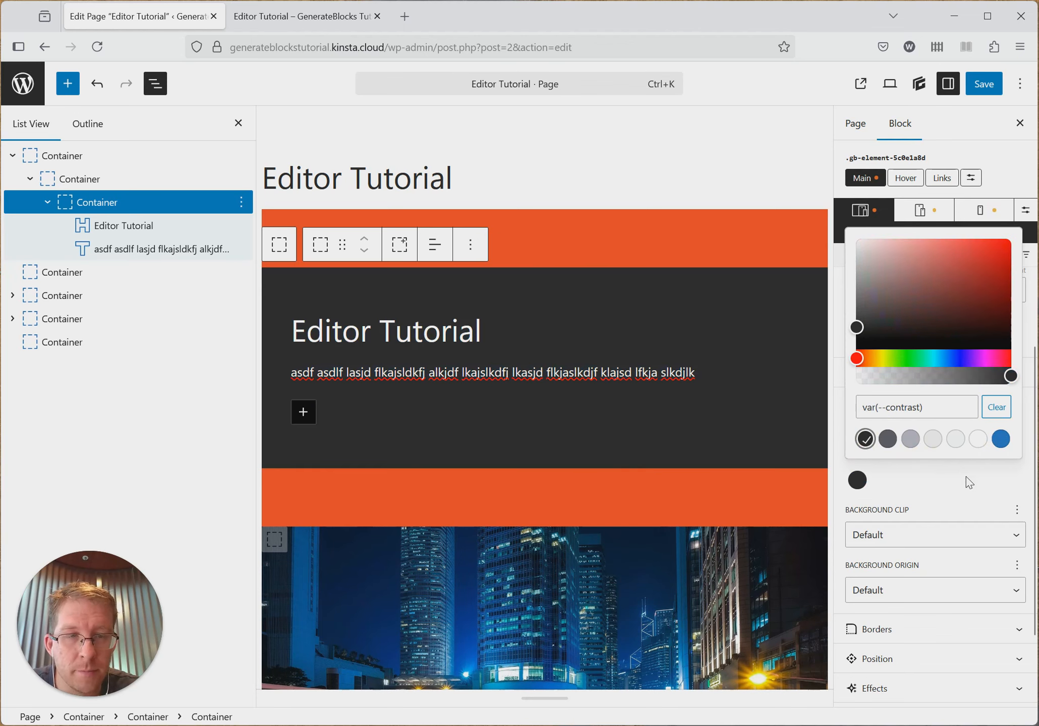
{"action": "left_click", "coordinate": [966, 480]}
- Save the page and reload its published version to check the innermost container's dark background, ending back in the editor
{"action": "left_click", "coordinate": [984, 84]}
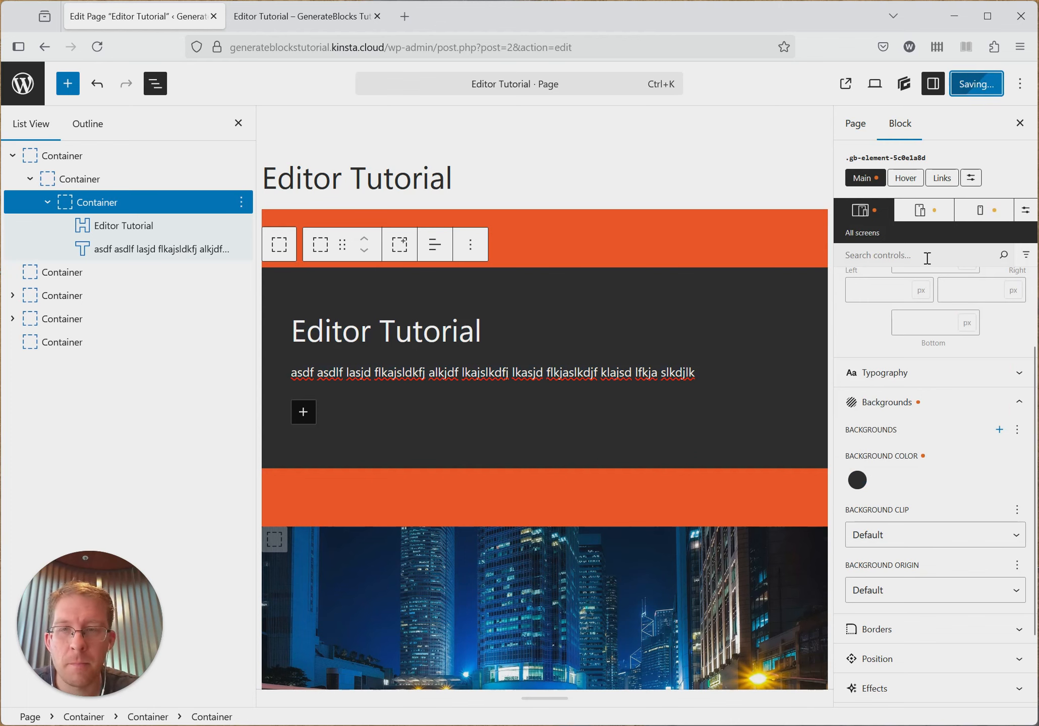
{"action": "left_click", "coordinate": [305, 16]}
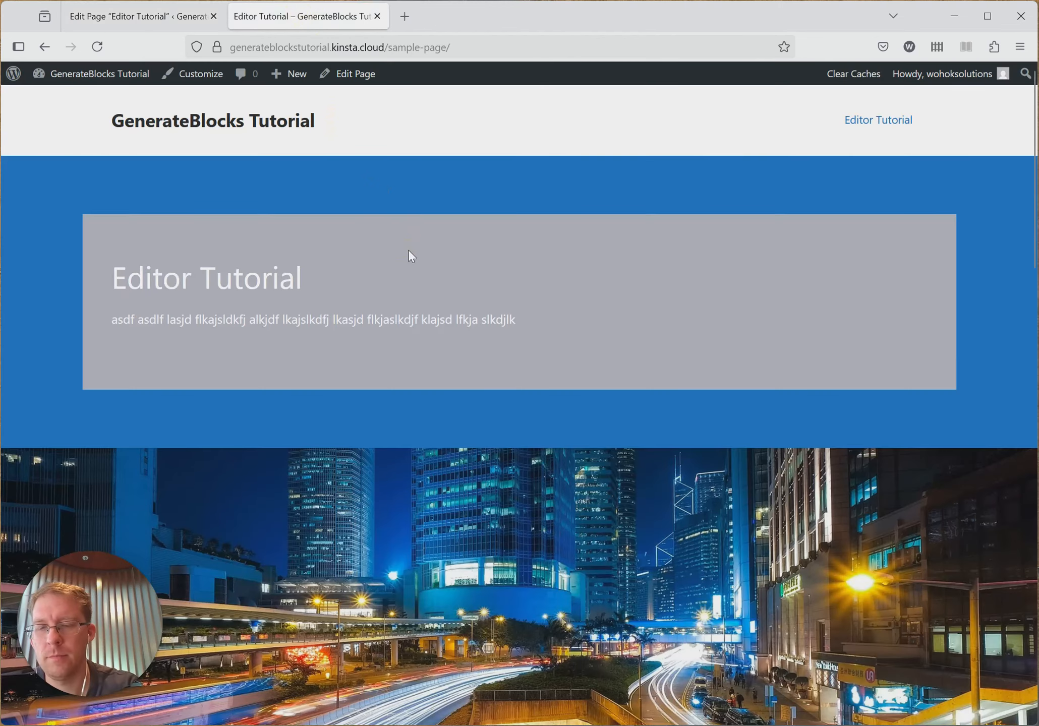
{"action": "key", "text": "F5"}
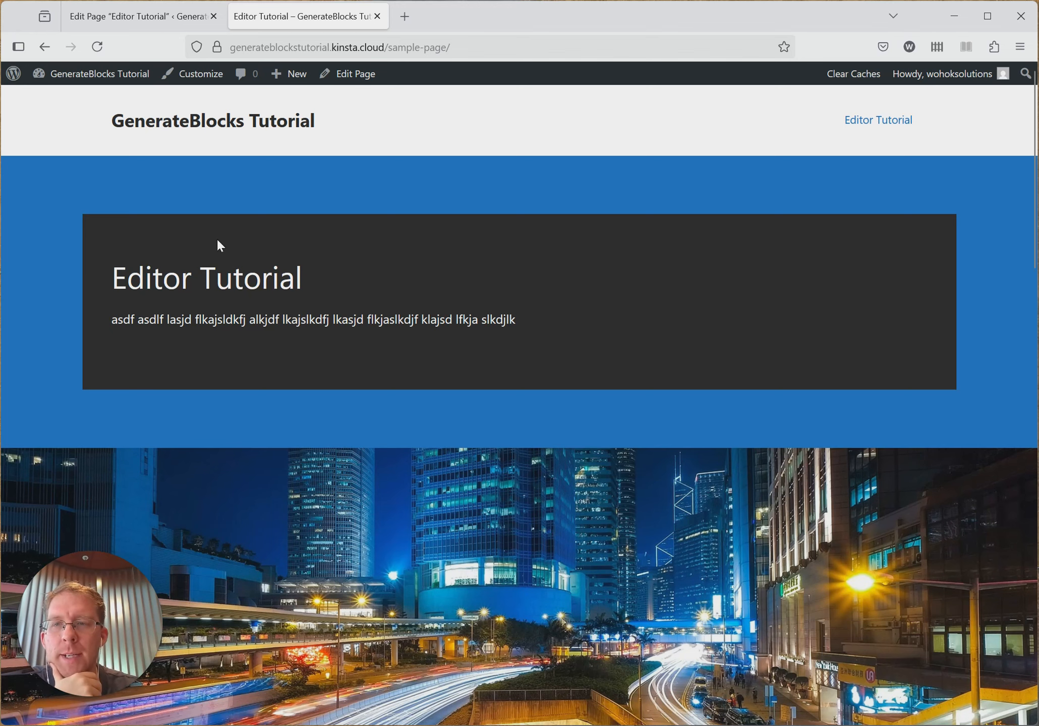
{"action": "left_click", "coordinate": [98, 19]}
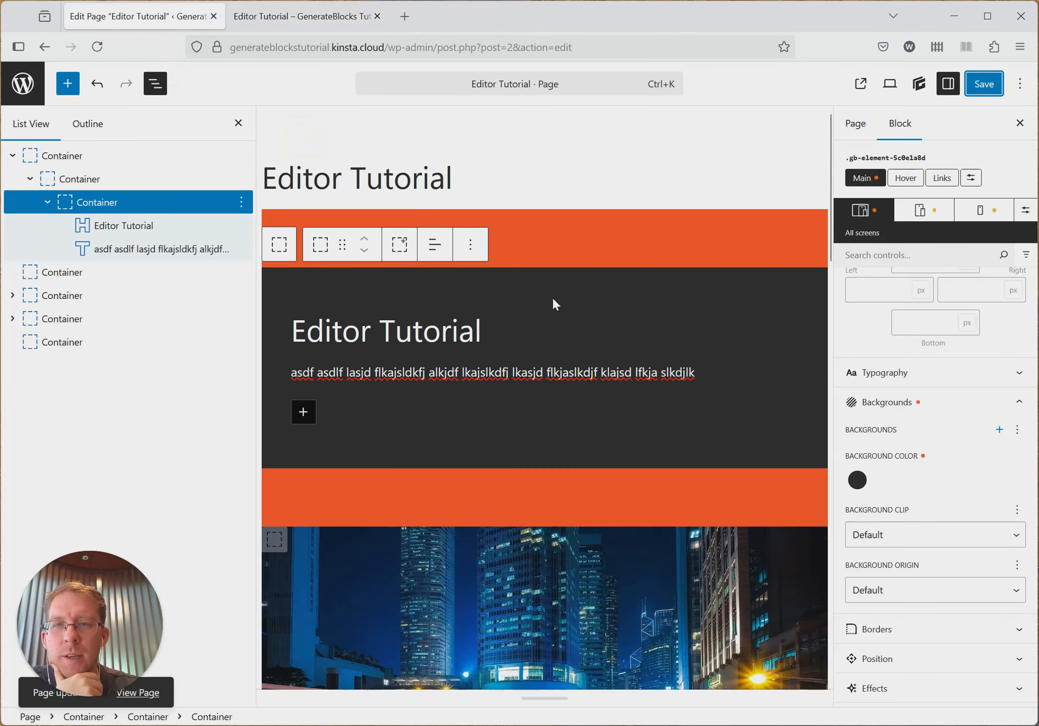
- Set the innermost container's left and right margins to 10 px
{"action": "scroll", "coordinate": [997, 353], "scroll_direction": "up", "scroll_amount": 5}
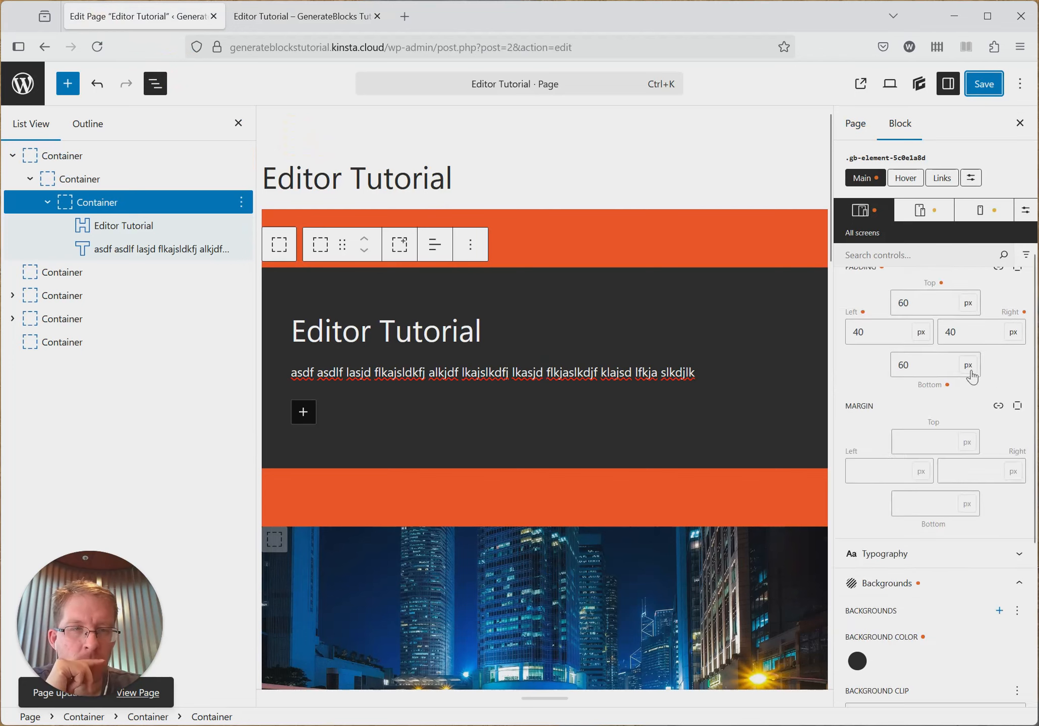
{"action": "scroll", "coordinate": [965, 377], "scroll_direction": "down", "scroll_amount": 2}
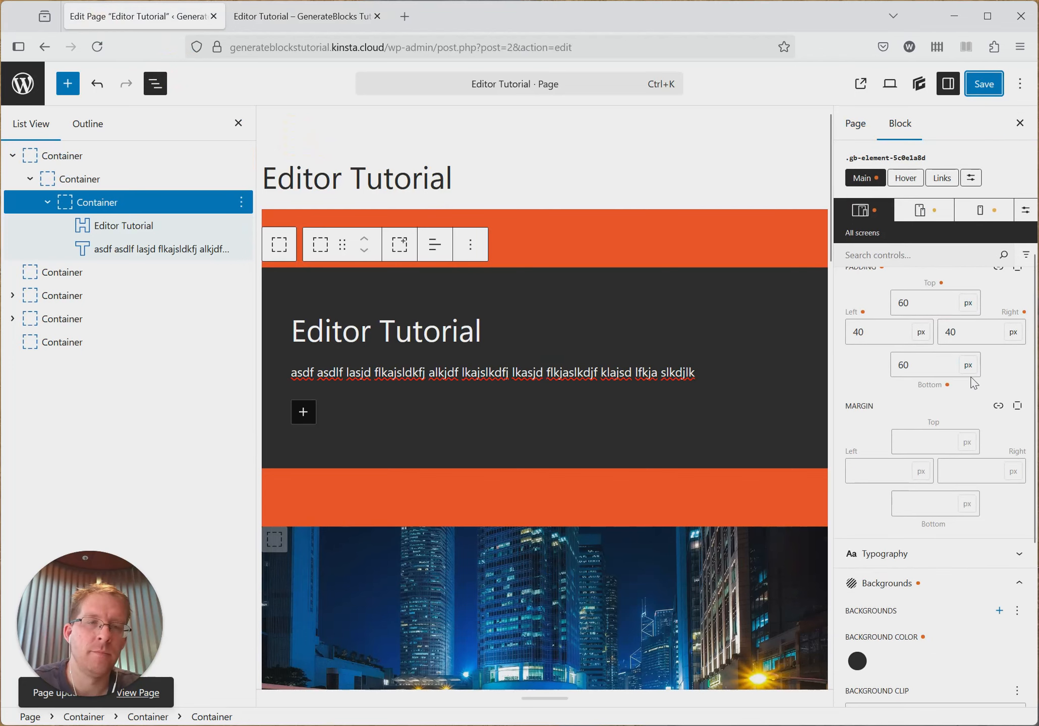
{"action": "left_click", "coordinate": [880, 474]}
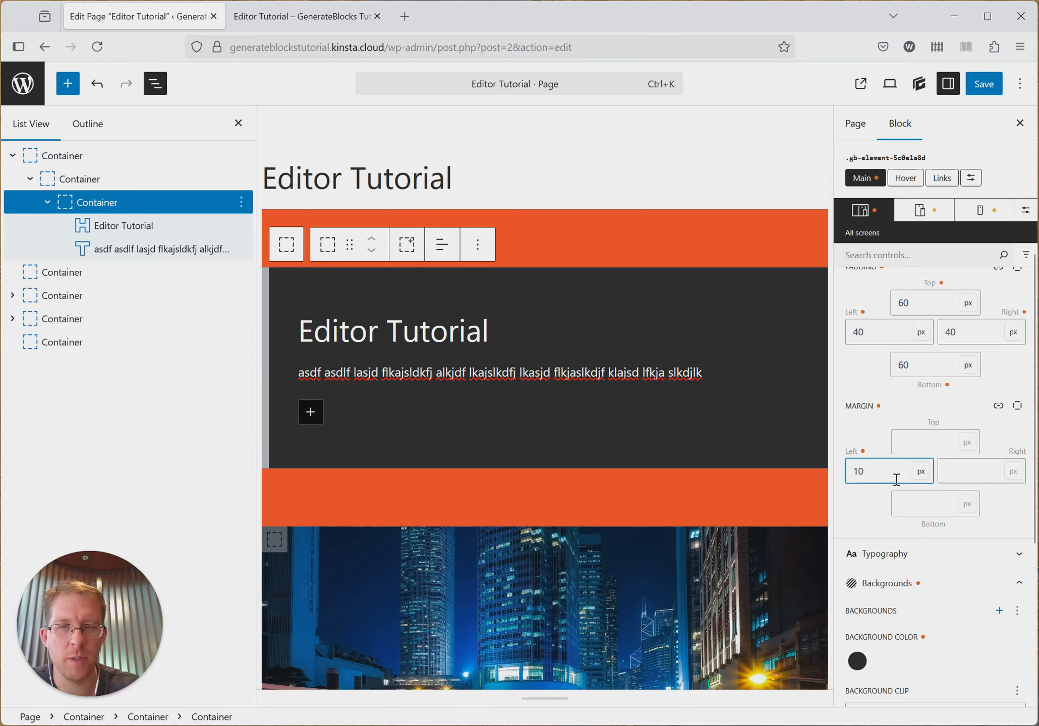
{"action": "left_click", "coordinate": [967, 474]}
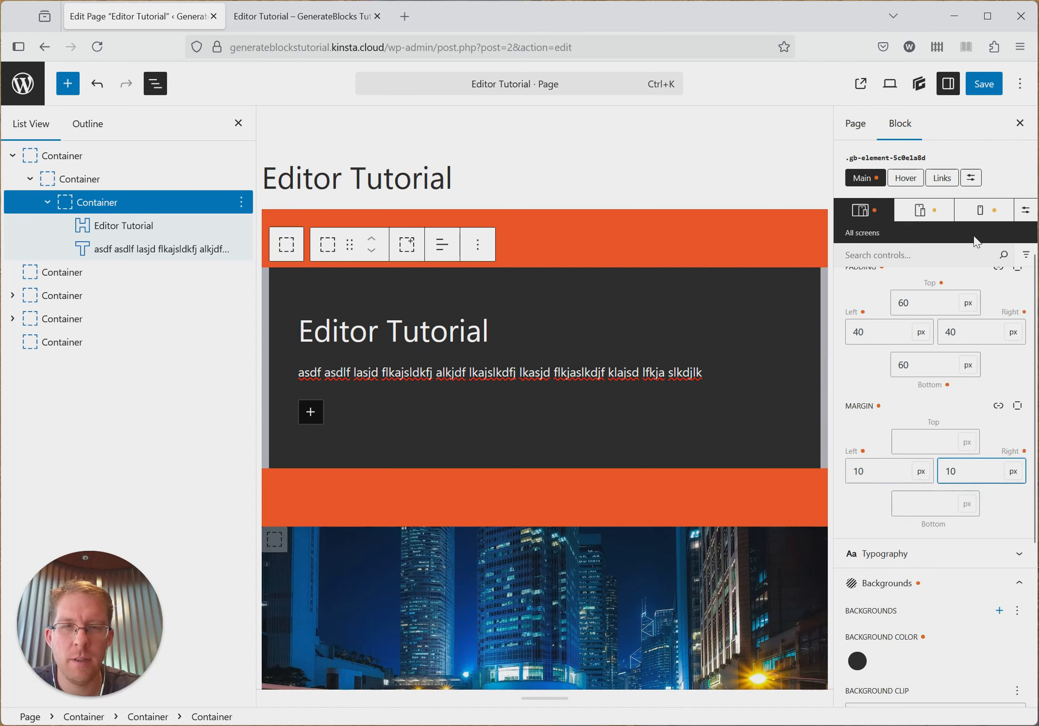
- Save the page and reload its published version to check the container's side margins, ending back in the editor
{"action": "left_click", "coordinate": [983, 84]}
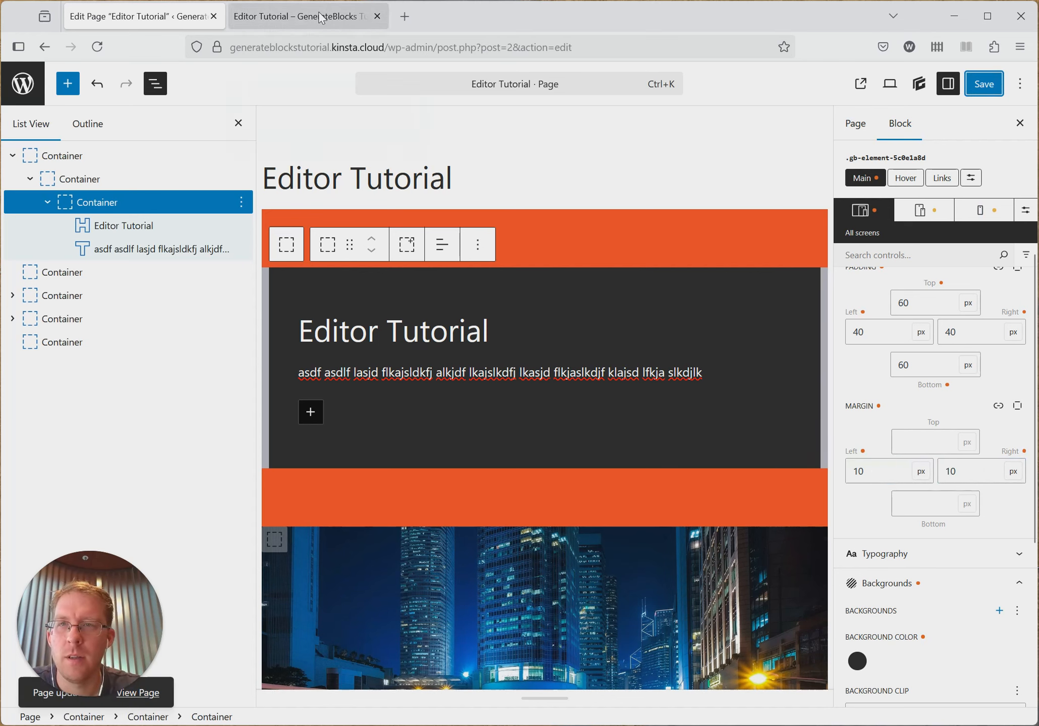
{"action": "left_click", "coordinate": [302, 17]}
{"action": "key", "text": "F5"}
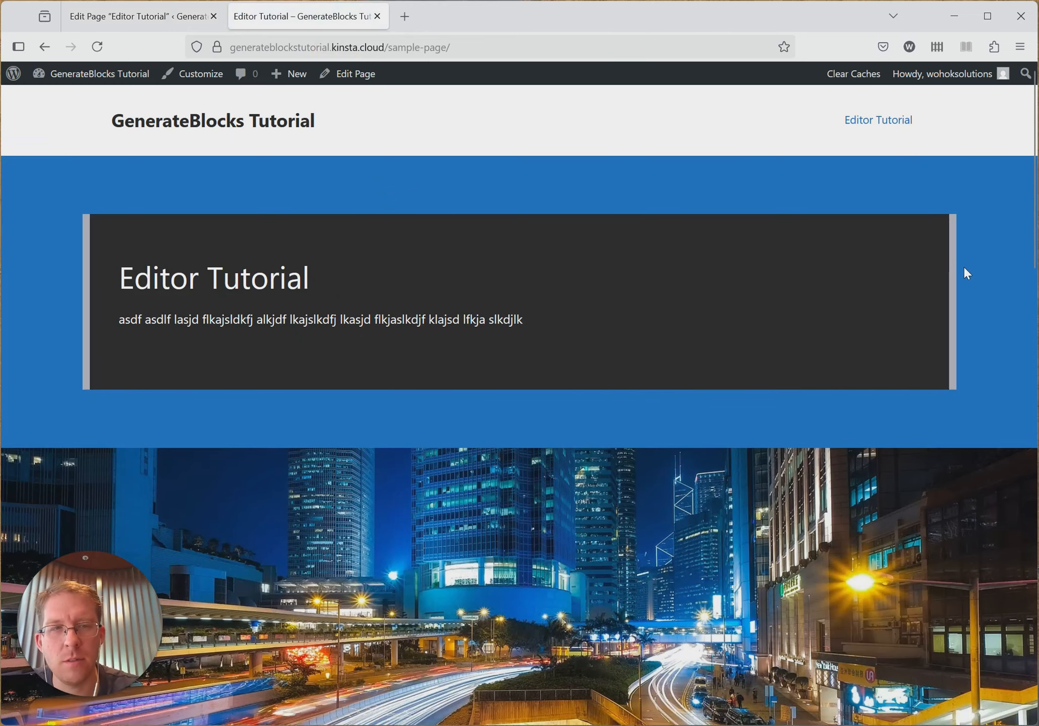
{"action": "left_click", "coordinate": [119, 17]}
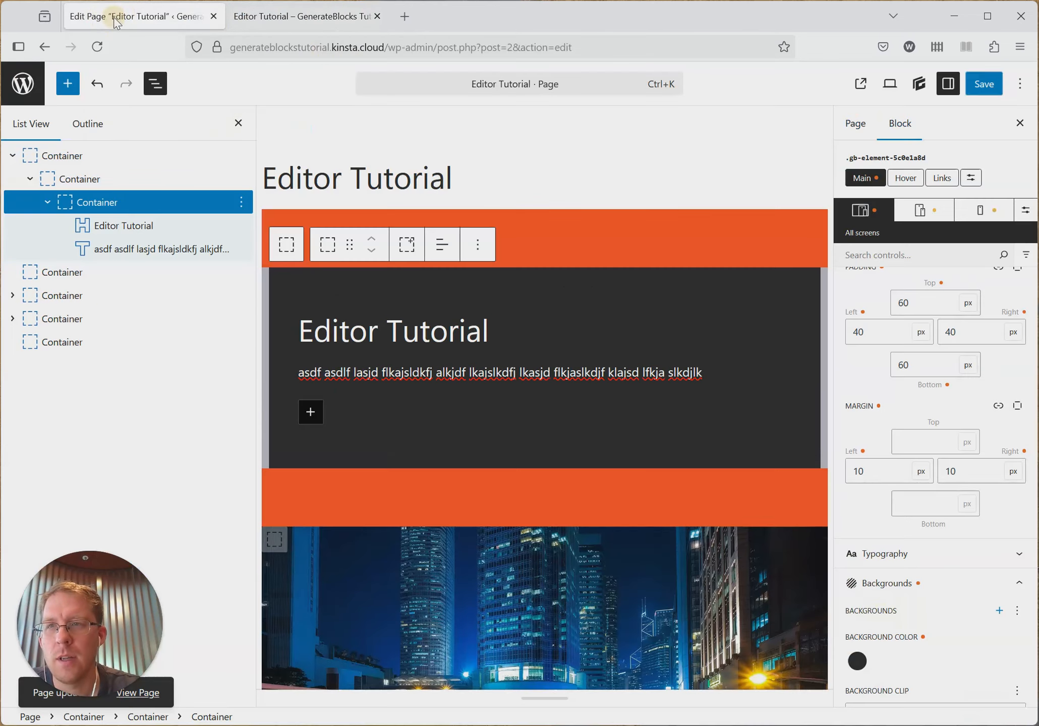
- Clear the innermost container's left and right margins and save the page
{"action": "double_click", "coordinate": [857, 471]}
{"action": "key", "text": "BackSpace"}
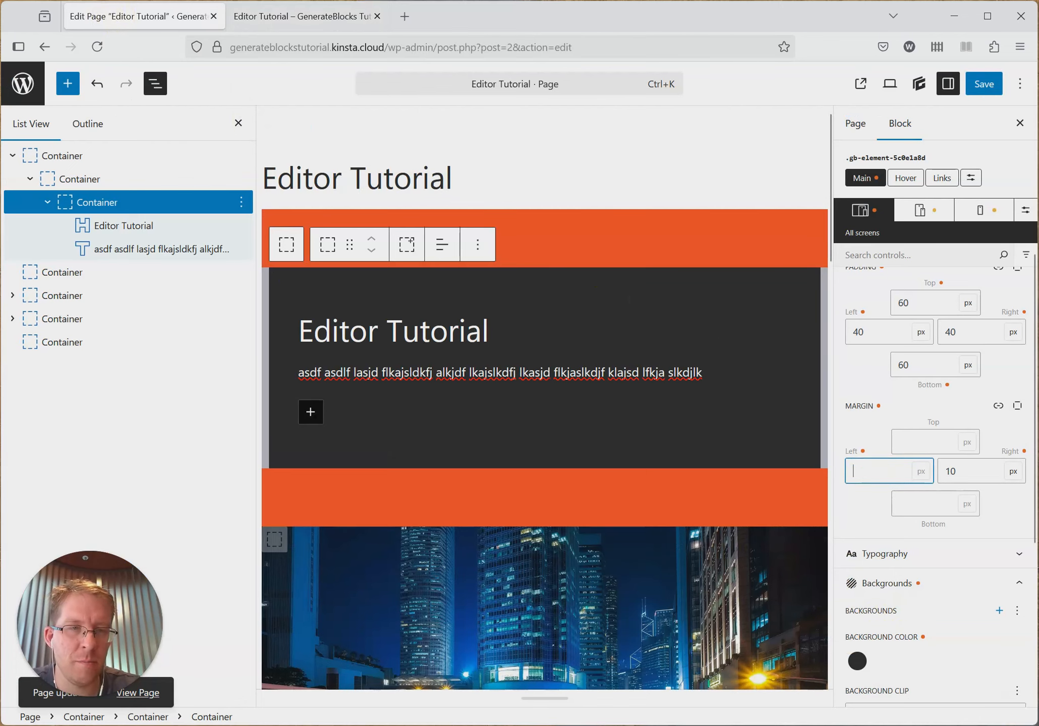
{"action": "double_click", "coordinate": [980, 472]}
{"action": "key", "text": "BackSpace"}
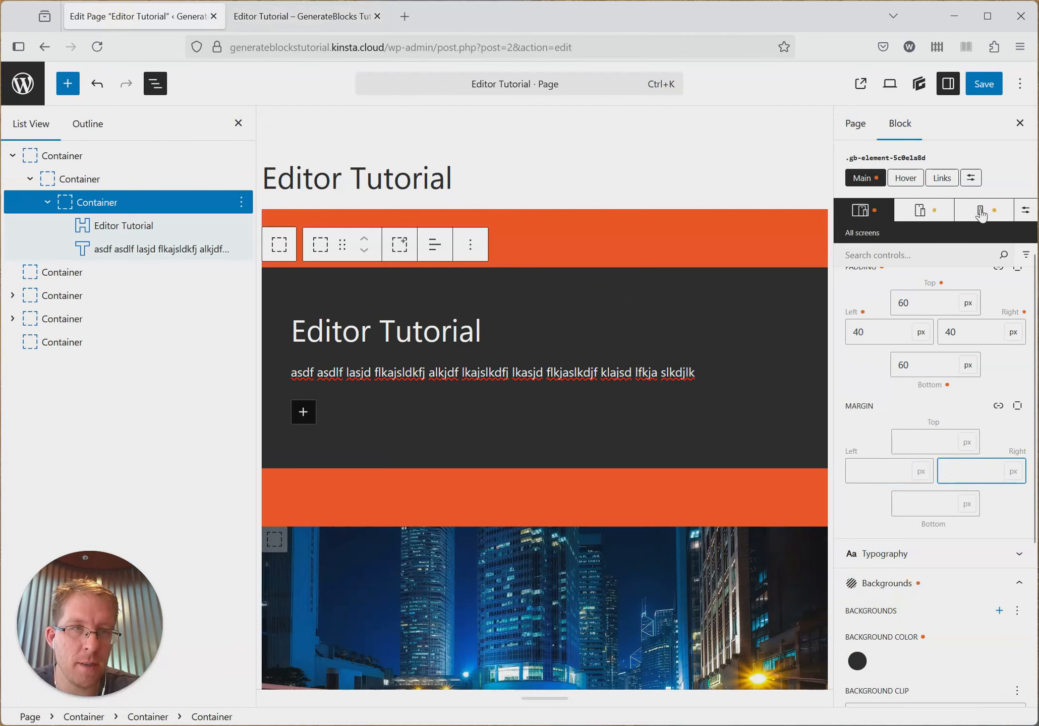
{"action": "left_click", "coordinate": [971, 92]}
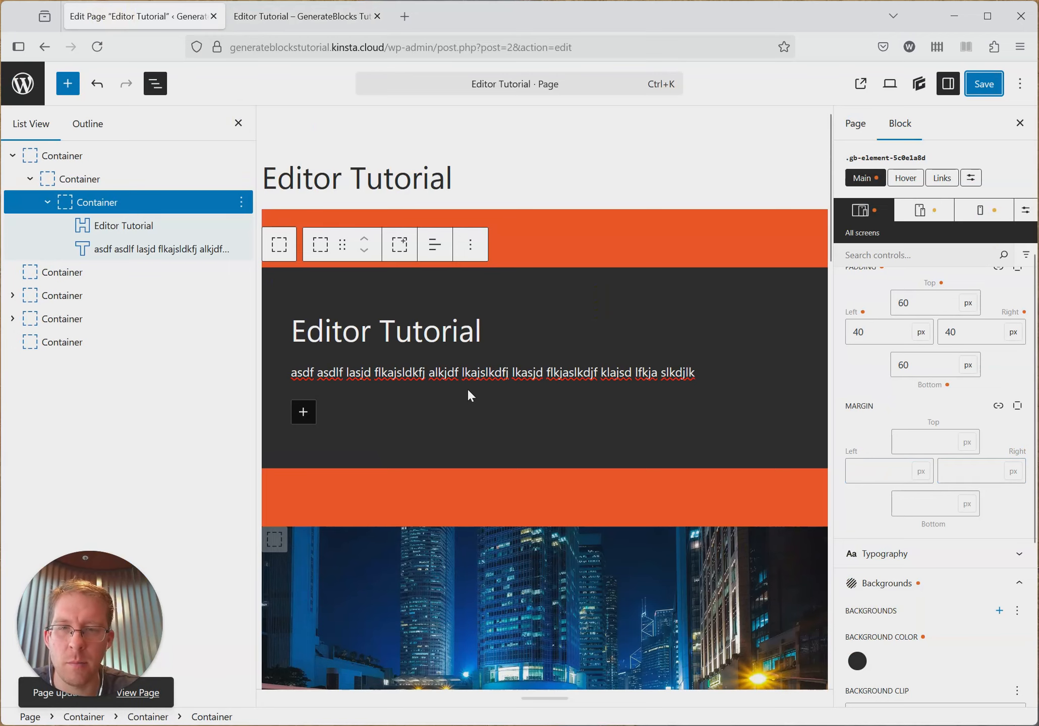
- Look through the innermost container's style settings, collapsing the spacing options and expanding the typography options
{"action": "scroll", "coordinate": [471, 394], "scroll_direction": "down", "scroll_amount": 2}
{"action": "scroll", "coordinate": [634, 391], "scroll_direction": "up", "scroll_amount": 2}
{"action": "scroll", "coordinate": [948, 384], "scroll_direction": "up", "scroll_amount": 2}
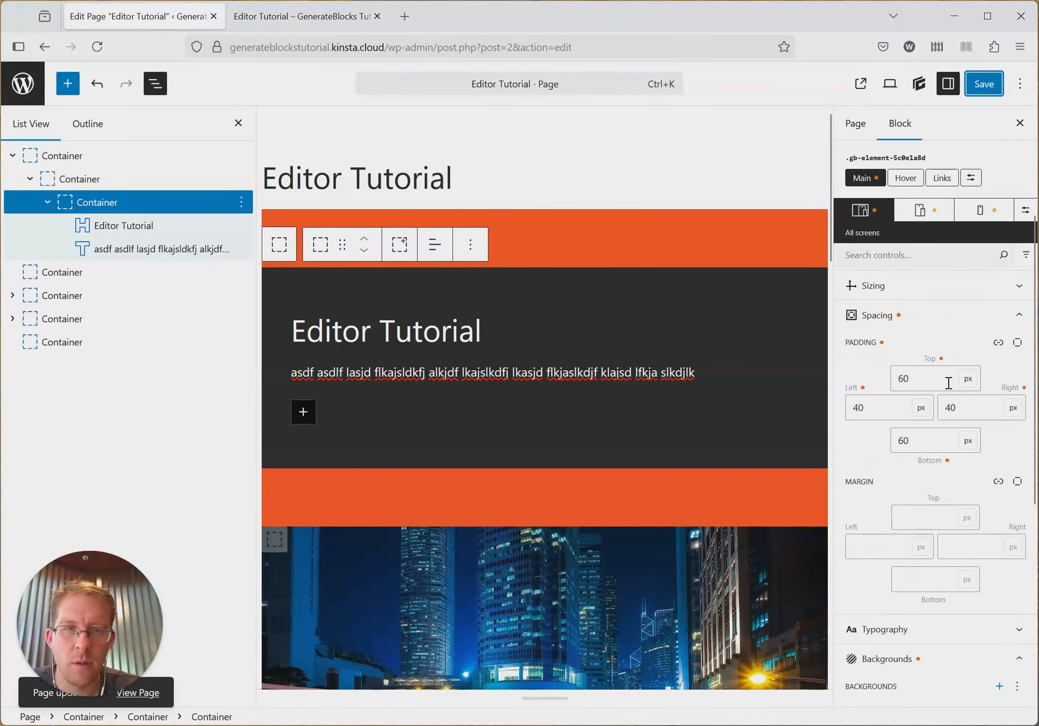
{"action": "scroll", "coordinate": [937, 378], "scroll_direction": "down", "scroll_amount": 2}
{"action": "scroll", "coordinate": [916, 399], "scroll_direction": "up", "scroll_amount": 4}
{"action": "left_click", "coordinate": [910, 393]}
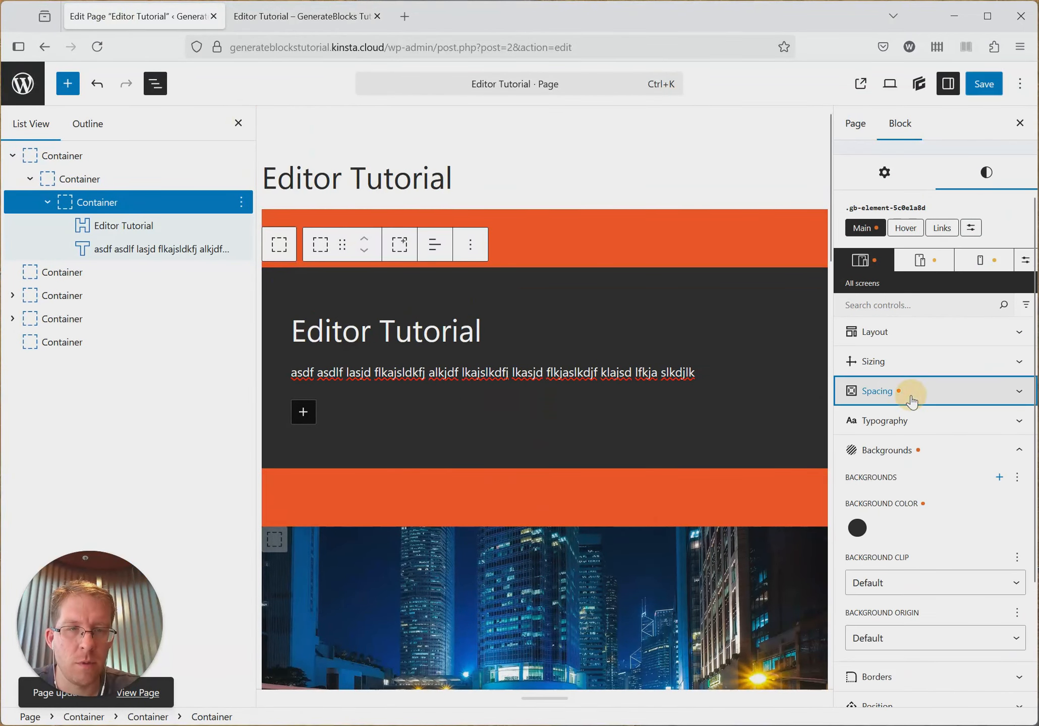
{"action": "left_click", "coordinate": [907, 433]}
{"action": "scroll", "coordinate": [950, 441], "scroll_direction": "down", "scroll_amount": 2}
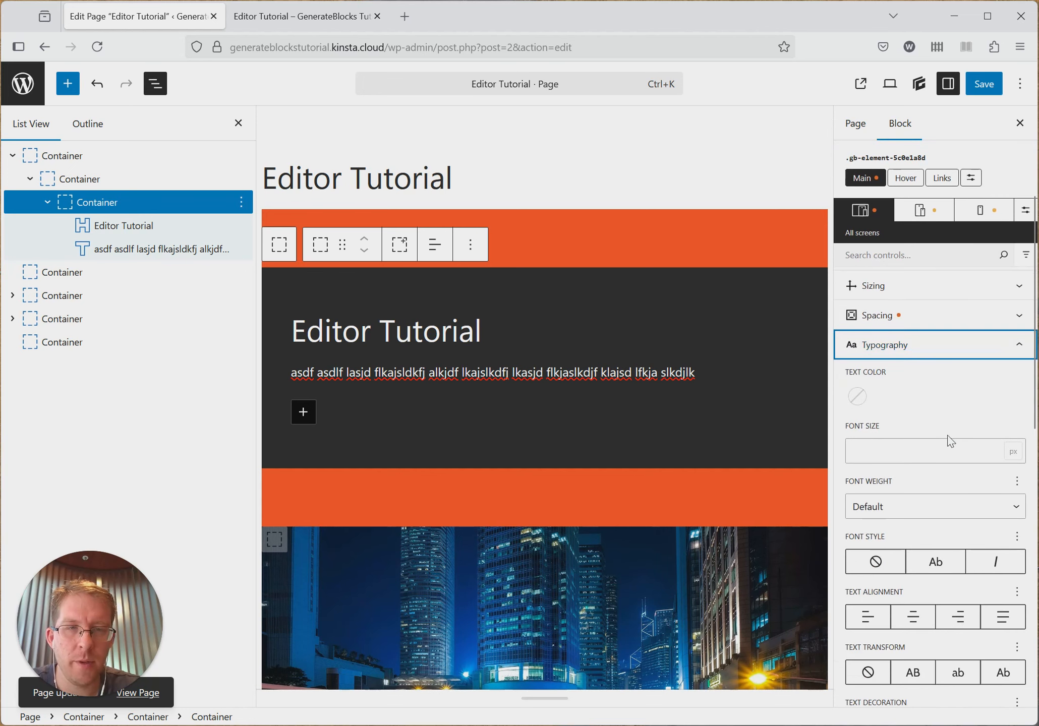
- Select the Editor Tutorial heading inside the dark container and review its available heading levels, keeping Heading 1
{"action": "double_click", "coordinate": [333, 334]}
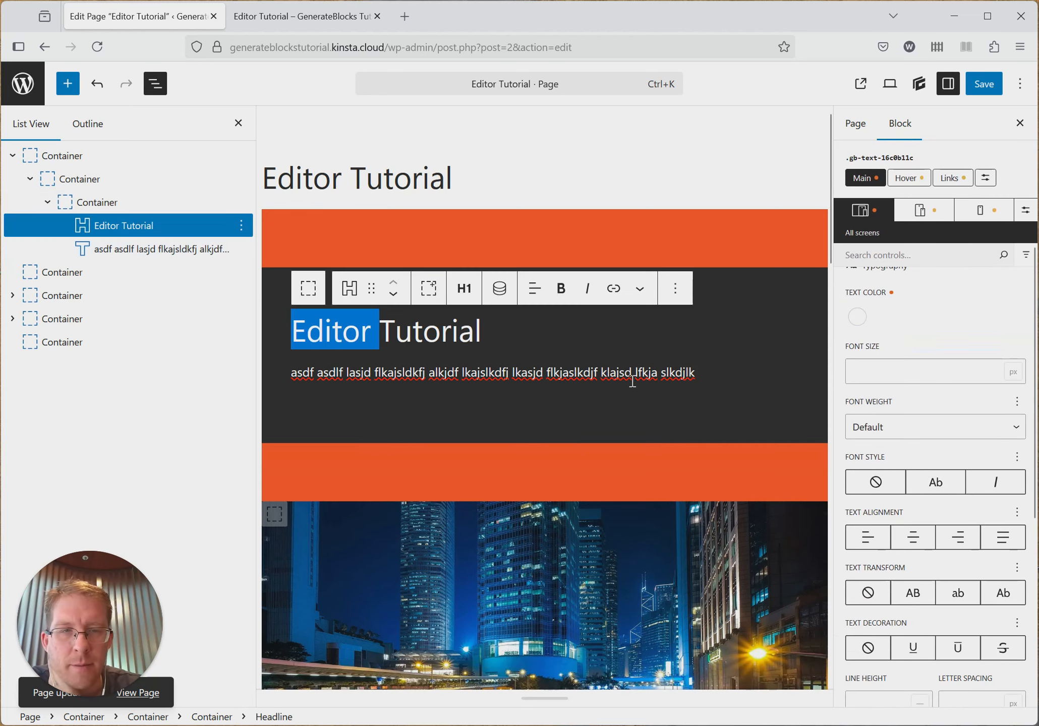
{"action": "triple_click", "coordinate": [463, 331]}
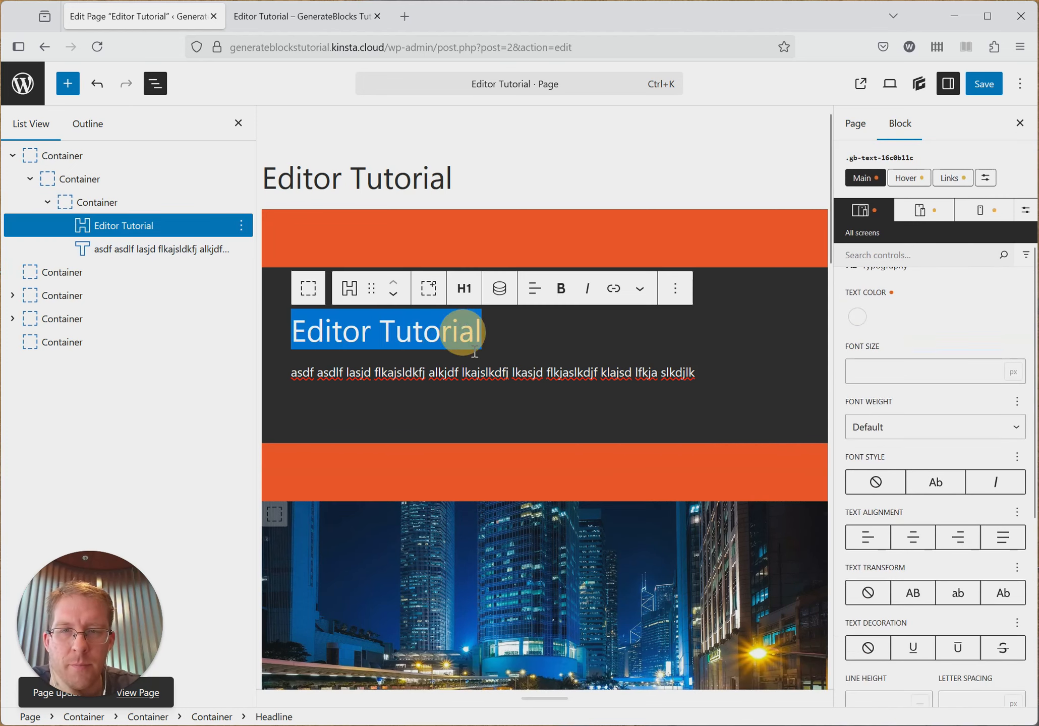
{"action": "left_click", "coordinate": [459, 297]}
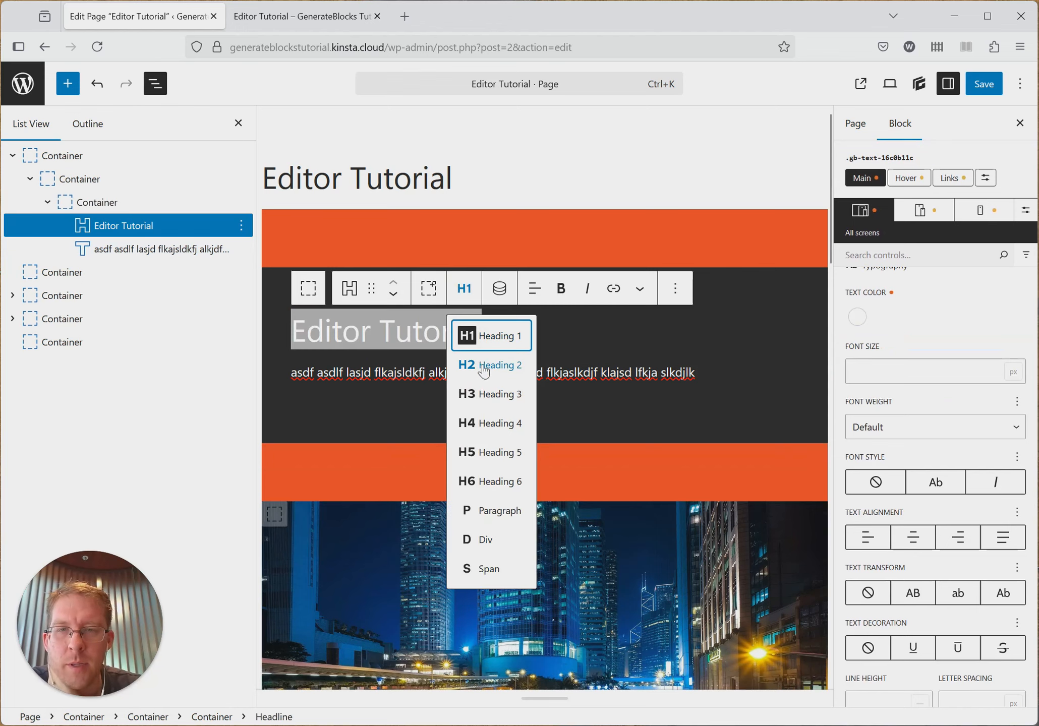
{"action": "left_click", "coordinate": [600, 323]}
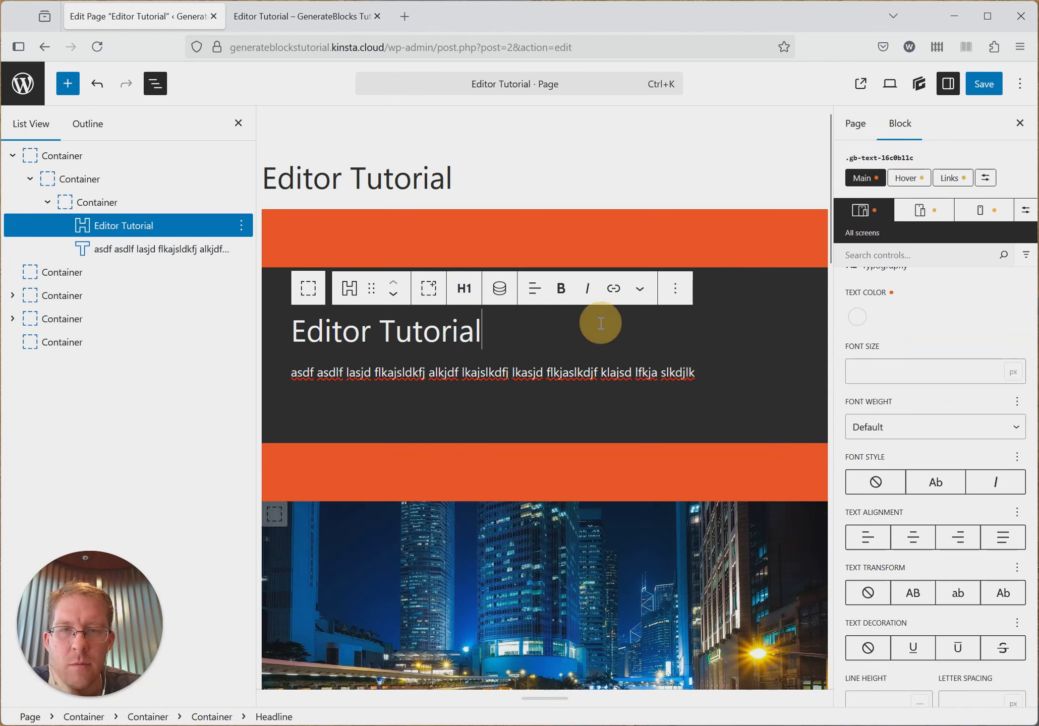
{"action": "left_click", "coordinate": [460, 292]}
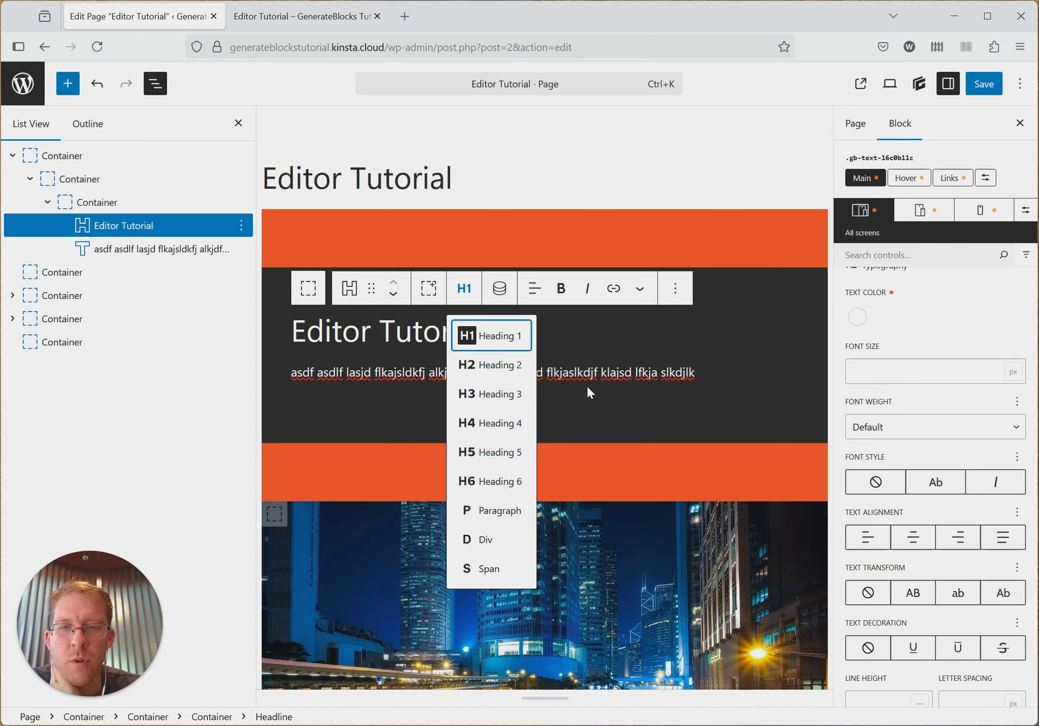
{"action": "left_click", "coordinate": [589, 342]}
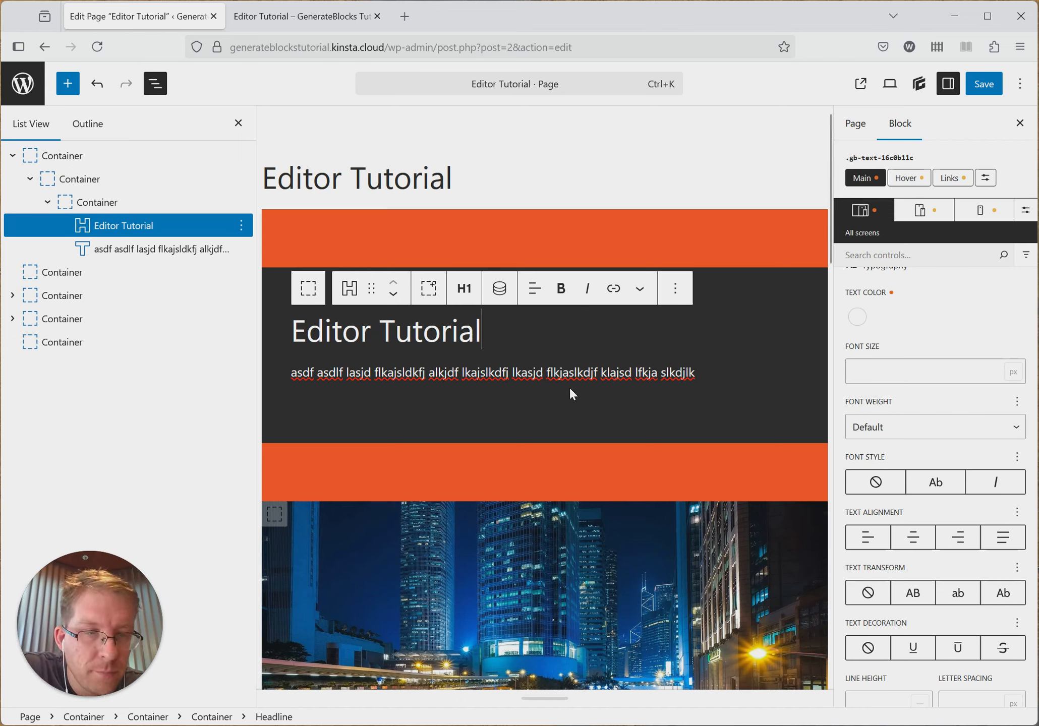
- Set the Editor Tutorial heading's font size to 80 px for all screens
{"action": "scroll", "coordinate": [931, 394], "scroll_direction": "up", "scroll_amount": 3}
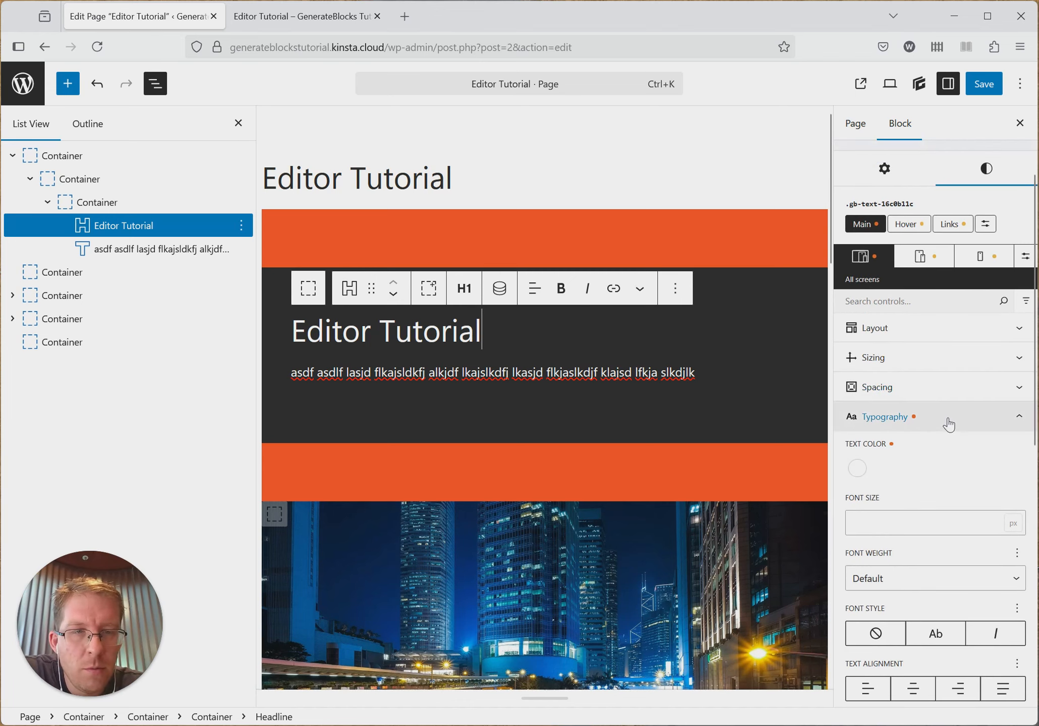
{"action": "scroll", "coordinate": [949, 419], "scroll_direction": "down", "scroll_amount": 2}
{"action": "scroll", "coordinate": [925, 406], "scroll_direction": "down", "scroll_amount": 2}
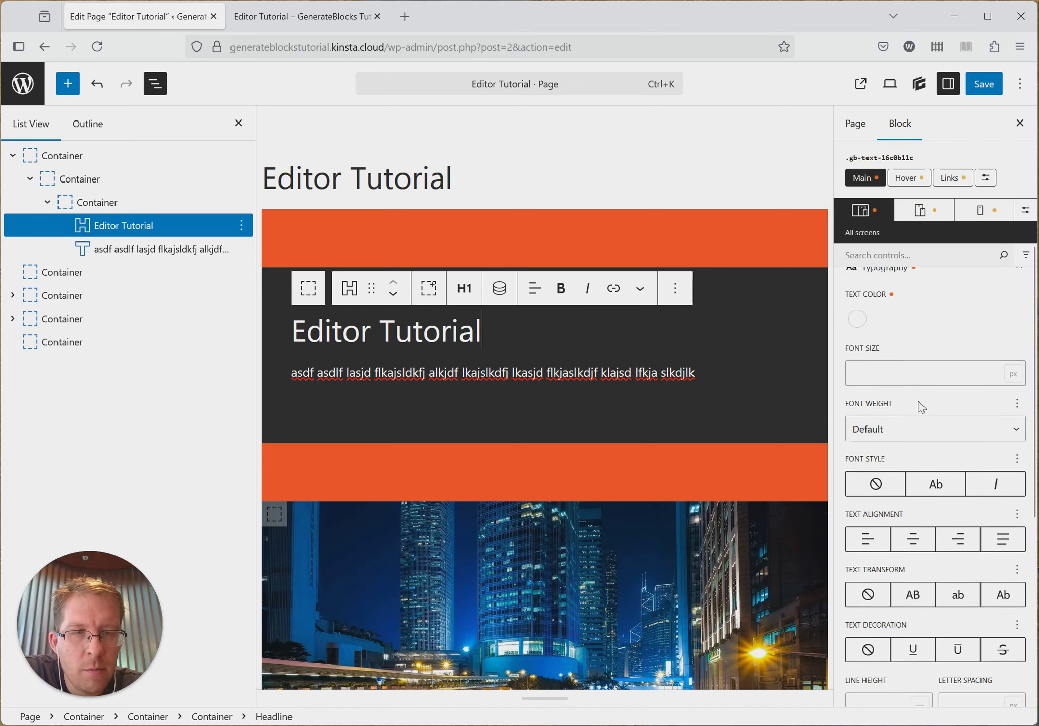
{"action": "left_click", "coordinate": [928, 372]}
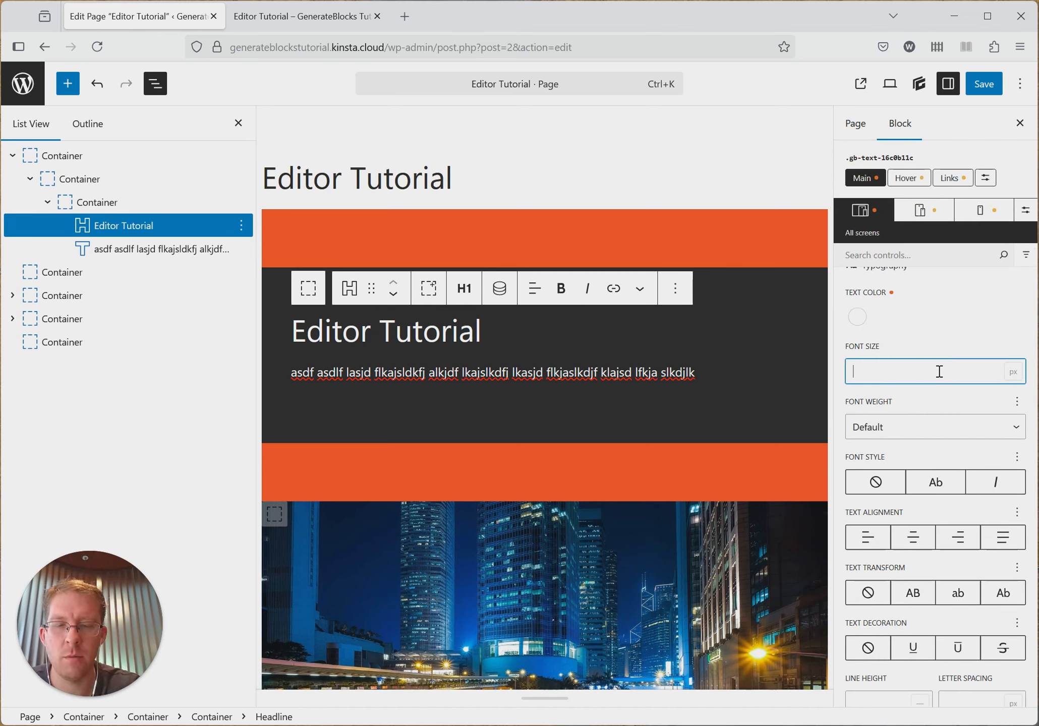
- Compare font weights 100 and 400 on the Editor Tutorial heading, ending with 100
{"action": "left_click", "coordinate": [912, 428]}
{"action": "left_click", "coordinate": [863, 512]}
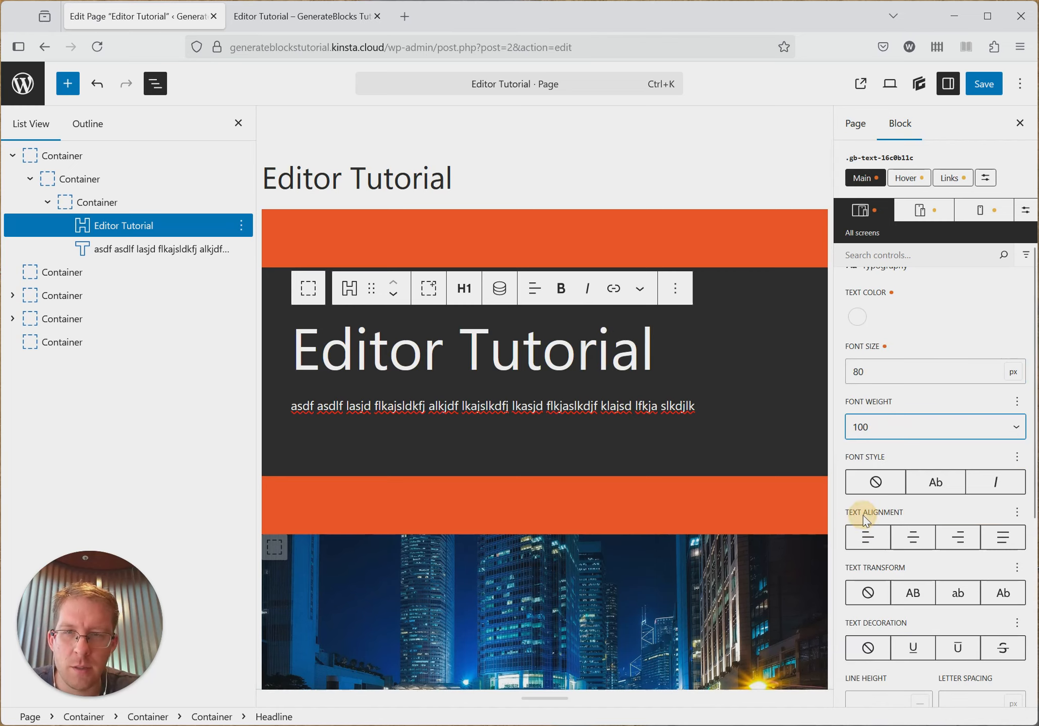
{"action": "left_click", "coordinate": [890, 432]}
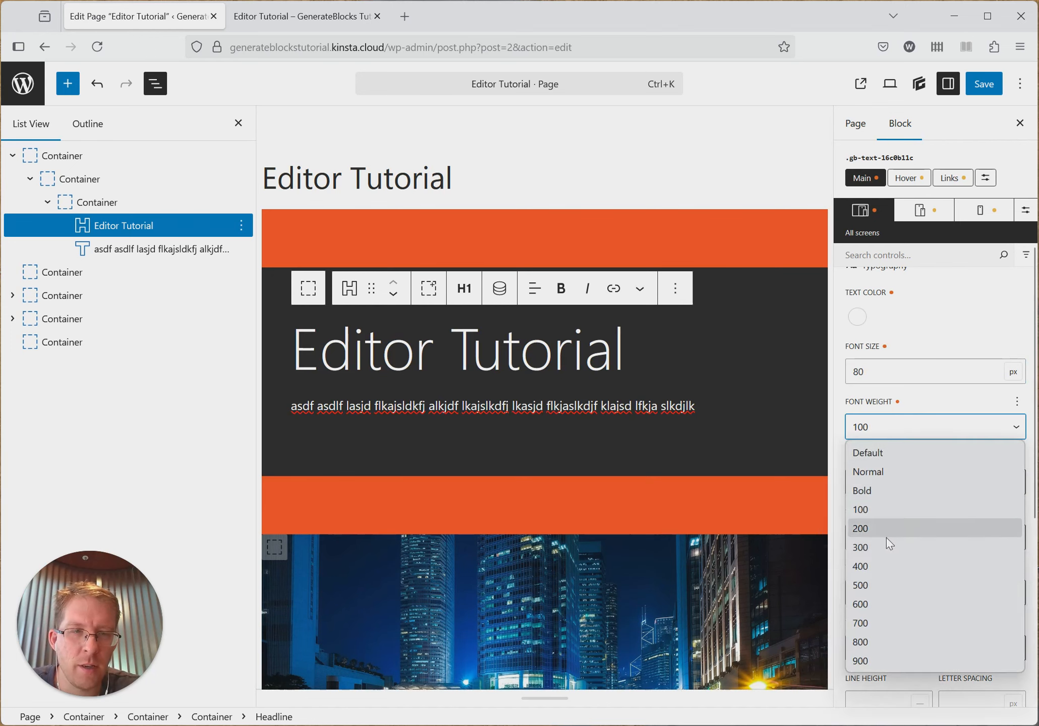
{"action": "left_click", "coordinate": [872, 566]}
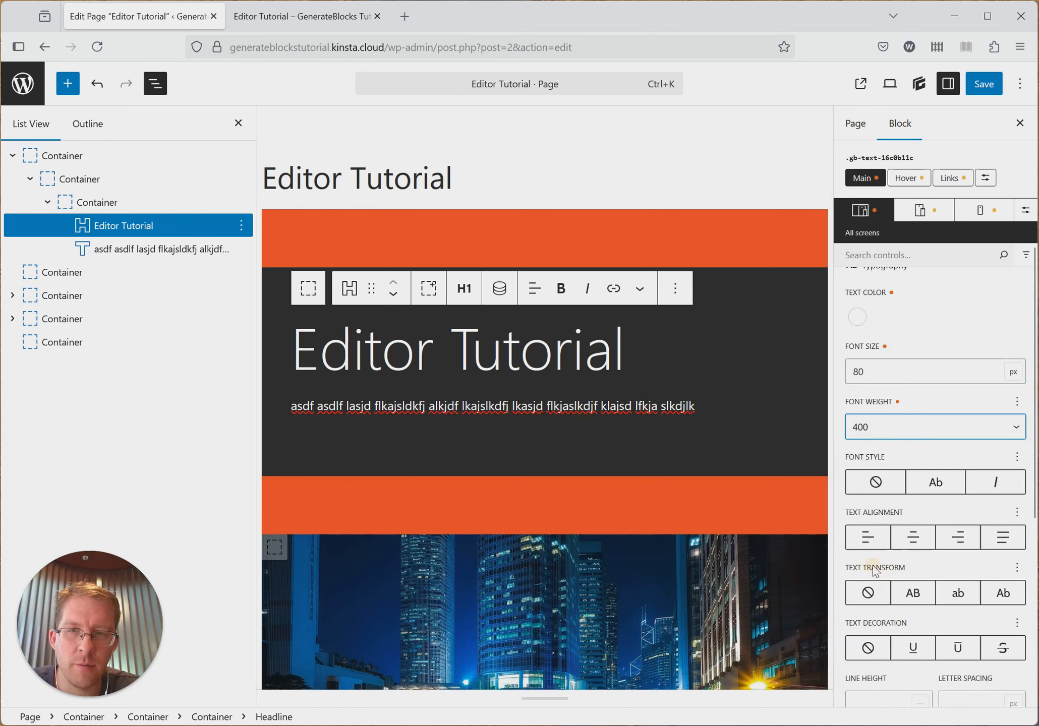
{"action": "left_click", "coordinate": [886, 432]}
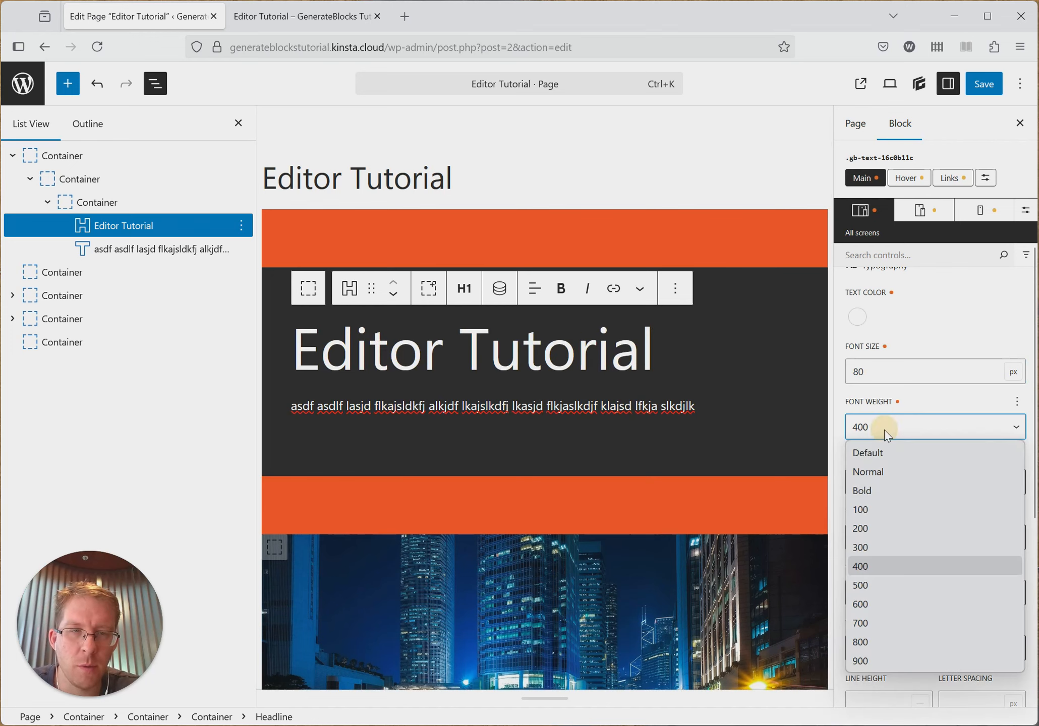
{"action": "left_click", "coordinate": [863, 509]}
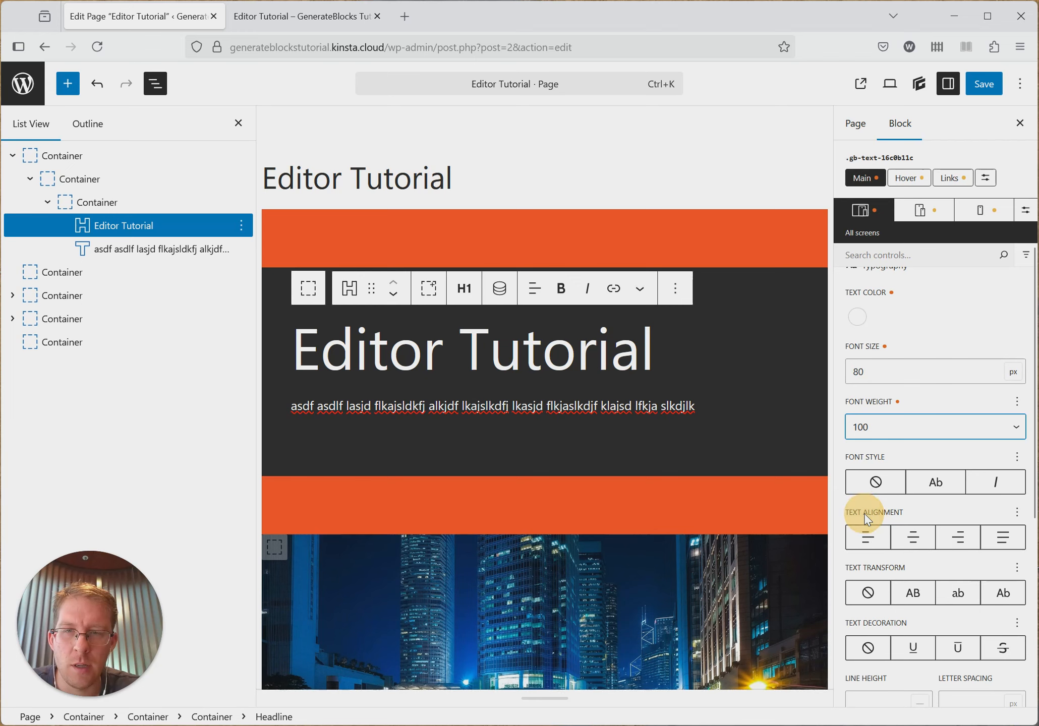
- Try the Bold font weight on the Editor Tutorial heading, settling on 900
{"action": "left_click", "coordinate": [883, 431]}
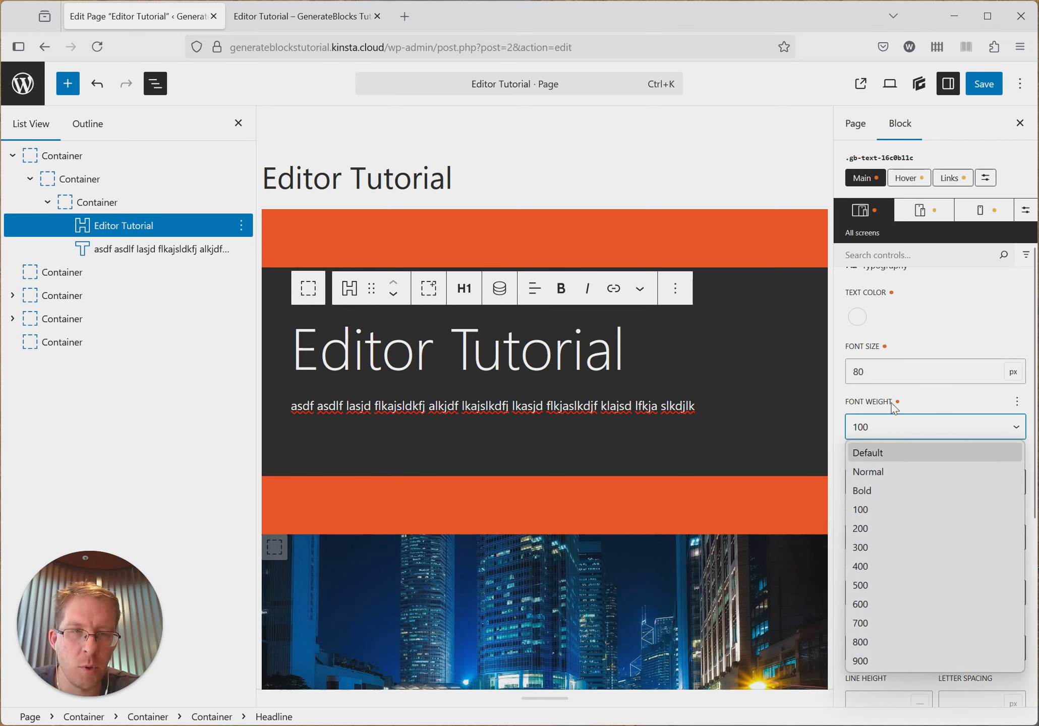
{"action": "left_click", "coordinate": [884, 434]}
{"action": "left_click", "coordinate": [883, 433]}
{"action": "left_click", "coordinate": [877, 490]}
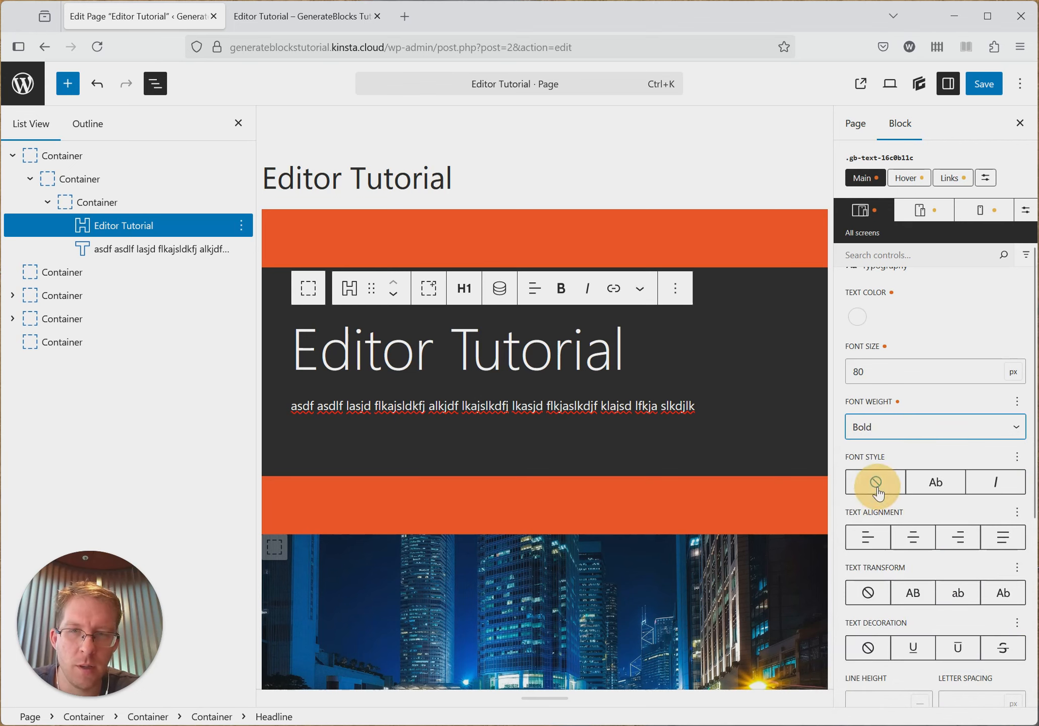
{"action": "left_click", "coordinate": [889, 423]}
{"action": "left_click", "coordinate": [870, 617]}
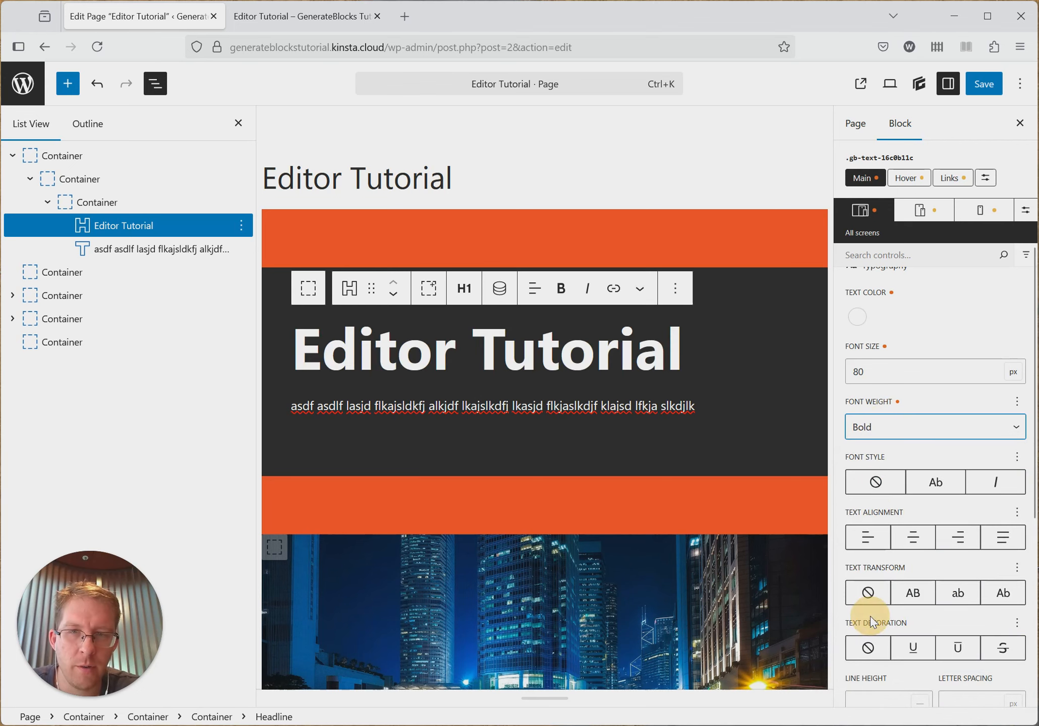
{"action": "left_click", "coordinate": [893, 435]}
{"action": "left_click", "coordinate": [888, 655]}
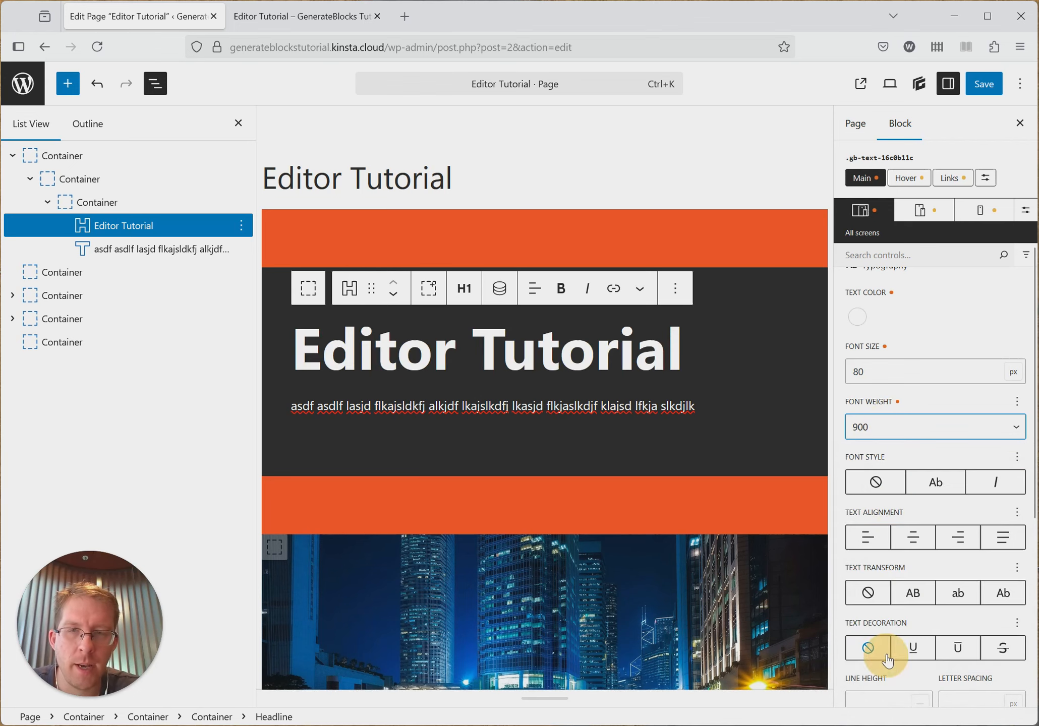
- Set the Editor Tutorial heading's font weight to 100 and try the italic font style, ending with normal
{"action": "left_click", "coordinate": [907, 424]}
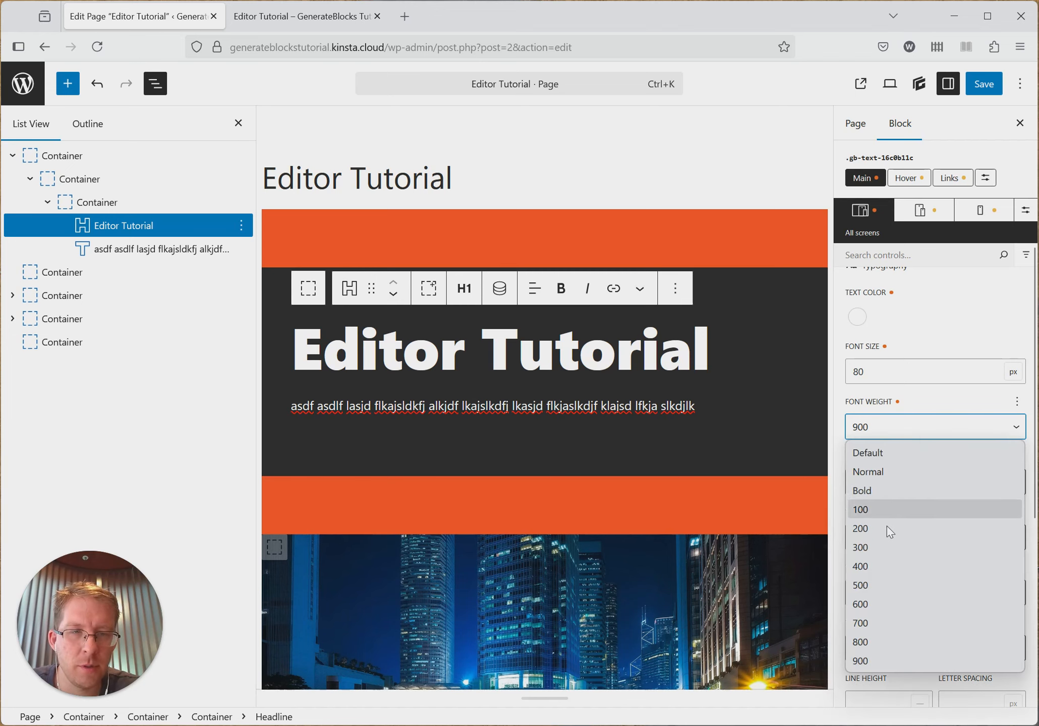
{"action": "left_click", "coordinate": [879, 509]}
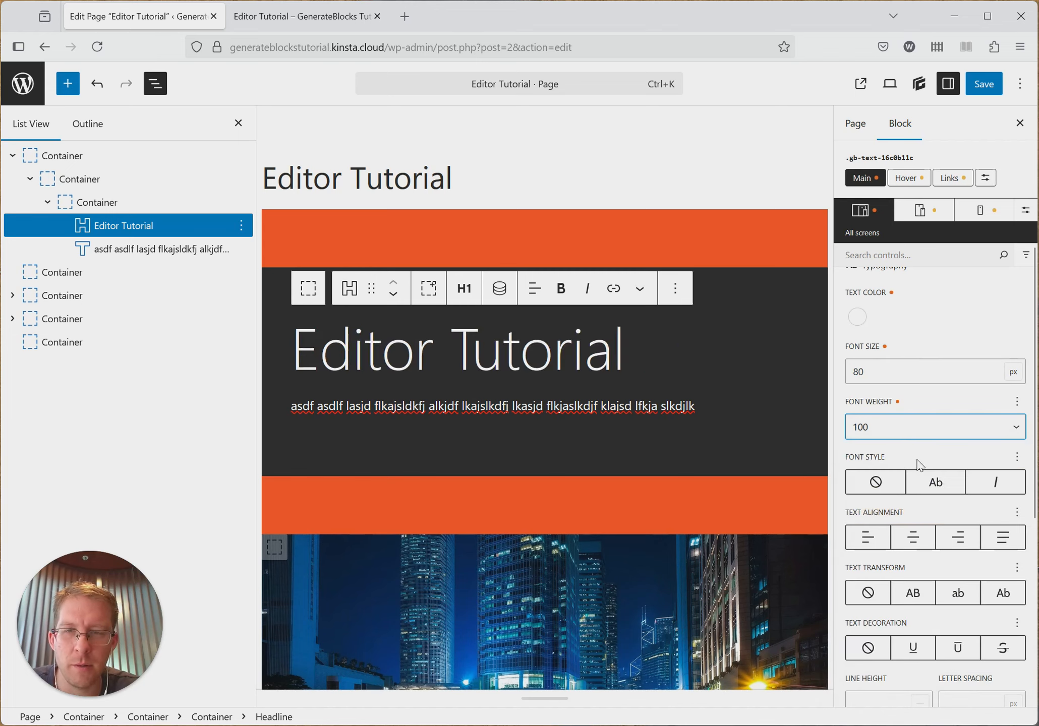
{"action": "scroll", "coordinate": [903, 484], "scroll_direction": "down", "scroll_amount": 2}
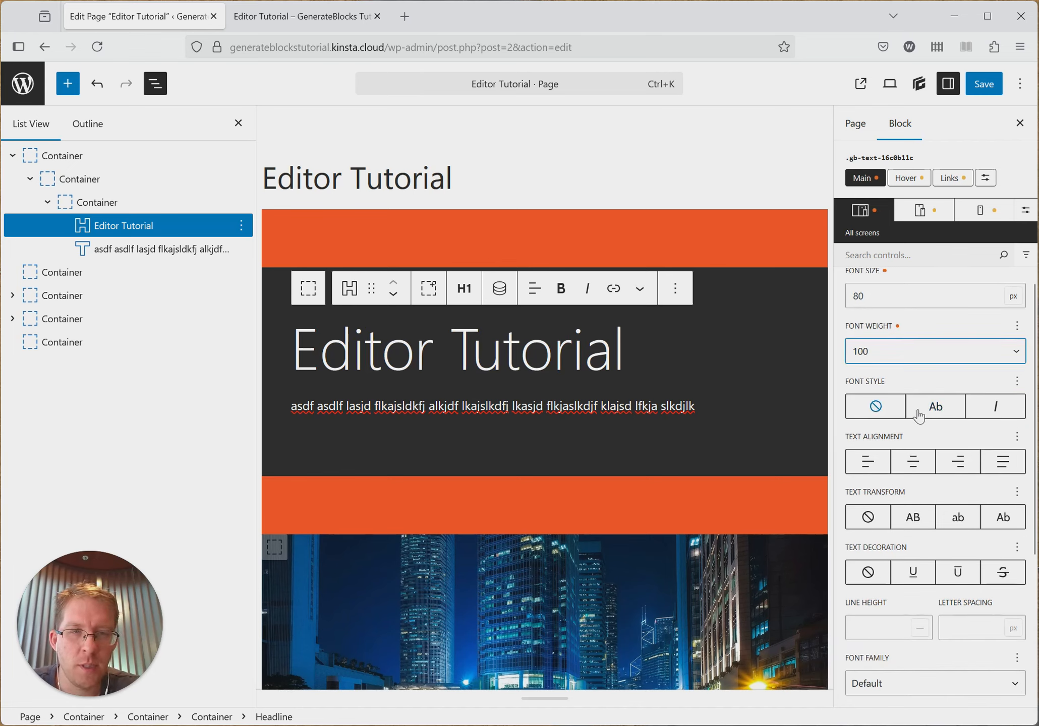
{"action": "left_click", "coordinate": [995, 413]}
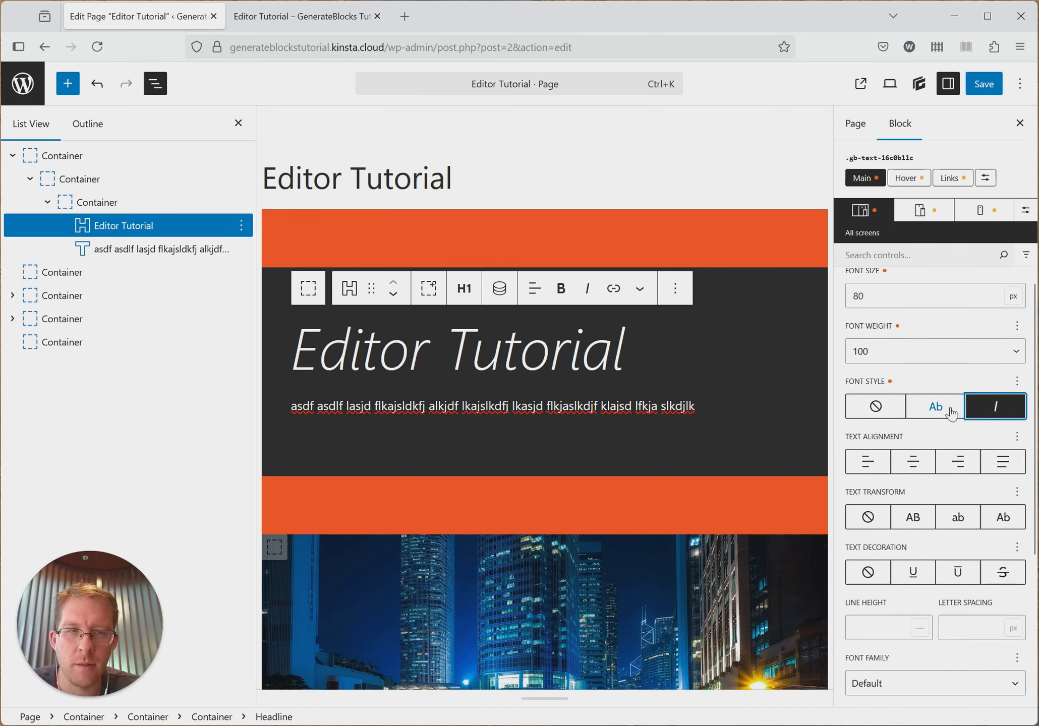
{"action": "left_click", "coordinate": [935, 413]}
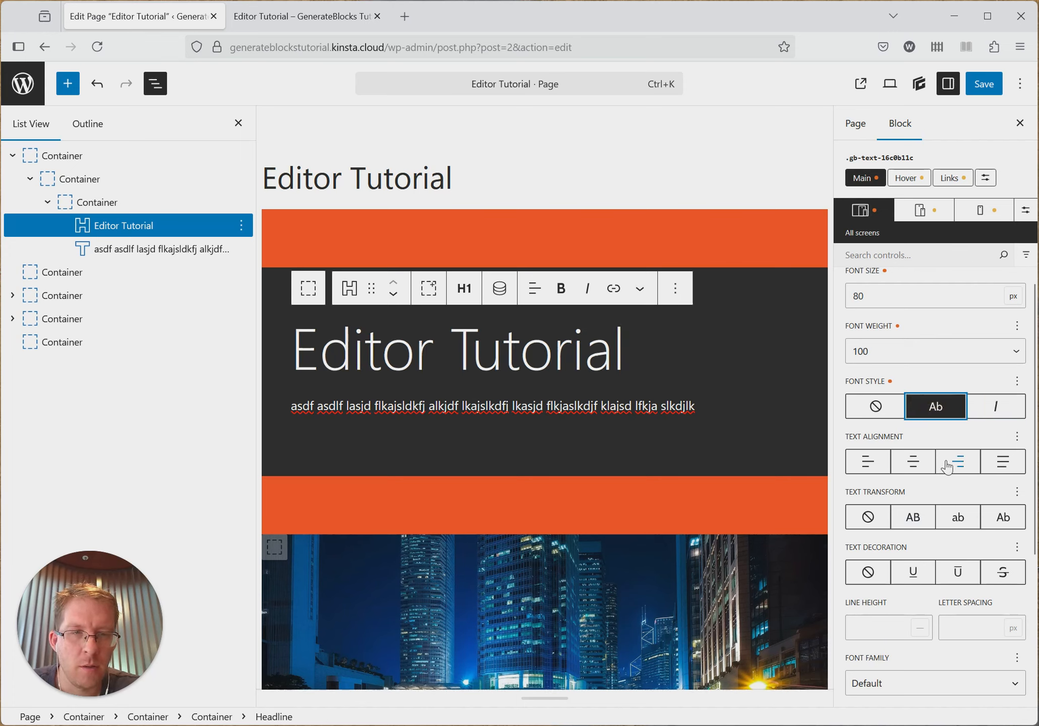
- Compare centre, right and left text alignment on the Editor Tutorial heading, settling on left
{"action": "left_click", "coordinate": [916, 468]}
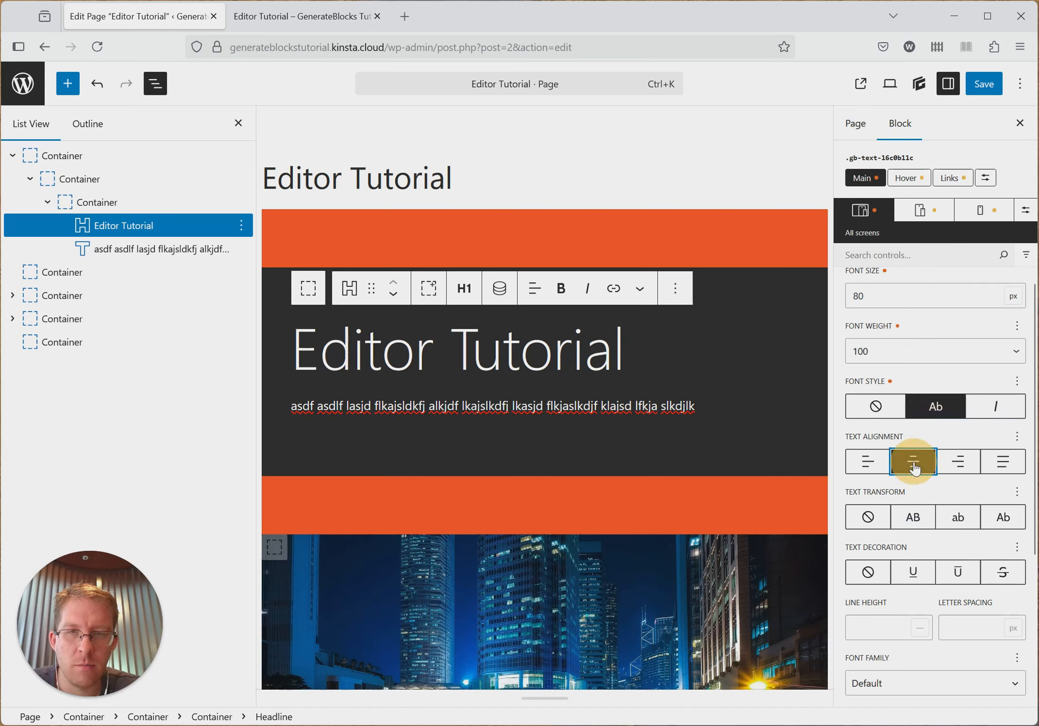
{"action": "left_click", "coordinate": [969, 468]}
{"action": "left_click", "coordinate": [913, 463]}
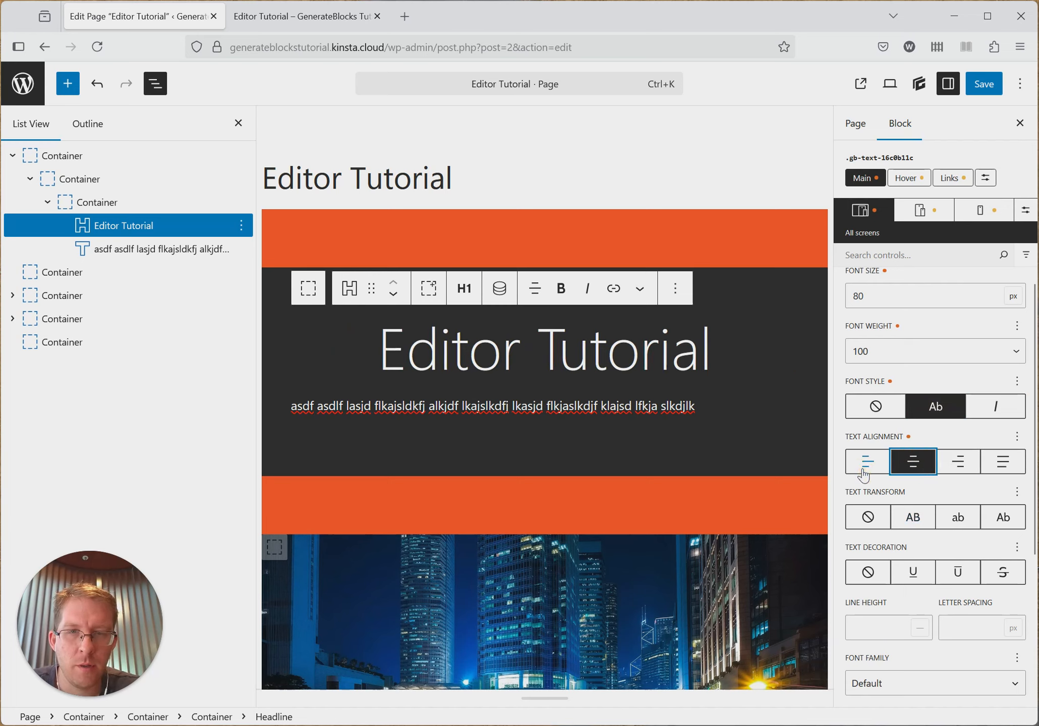
{"action": "left_click", "coordinate": [867, 472]}
{"action": "left_click", "coordinate": [912, 462]}
{"action": "left_click", "coordinate": [957, 463]}
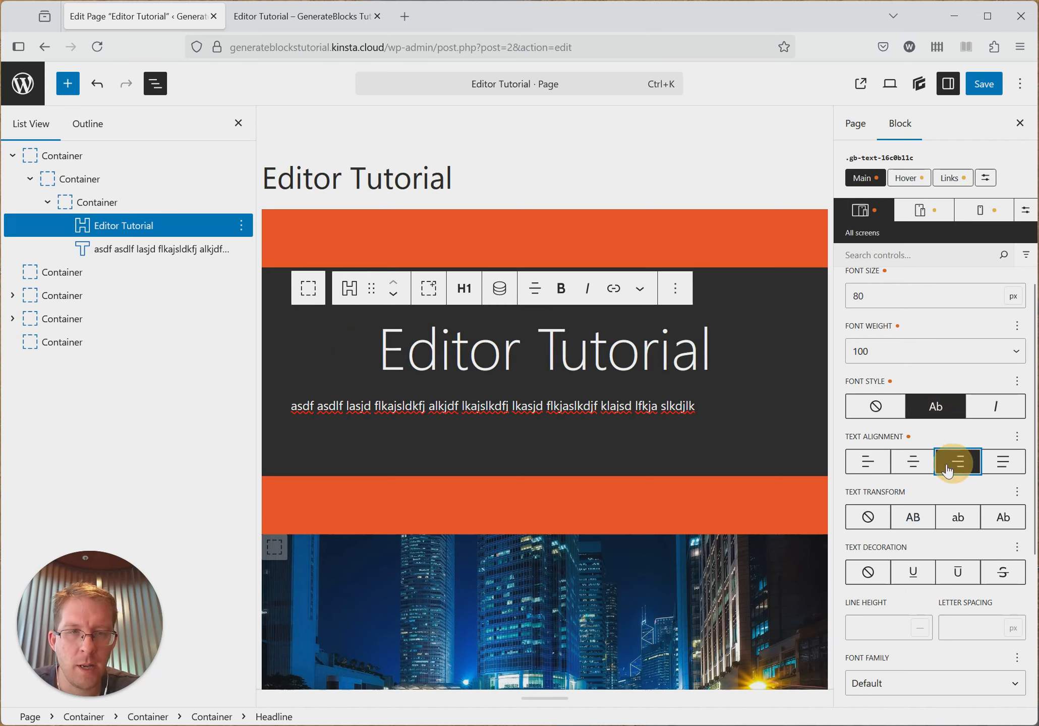
{"action": "left_click", "coordinate": [914, 469]}
{"action": "left_click", "coordinate": [868, 462]}
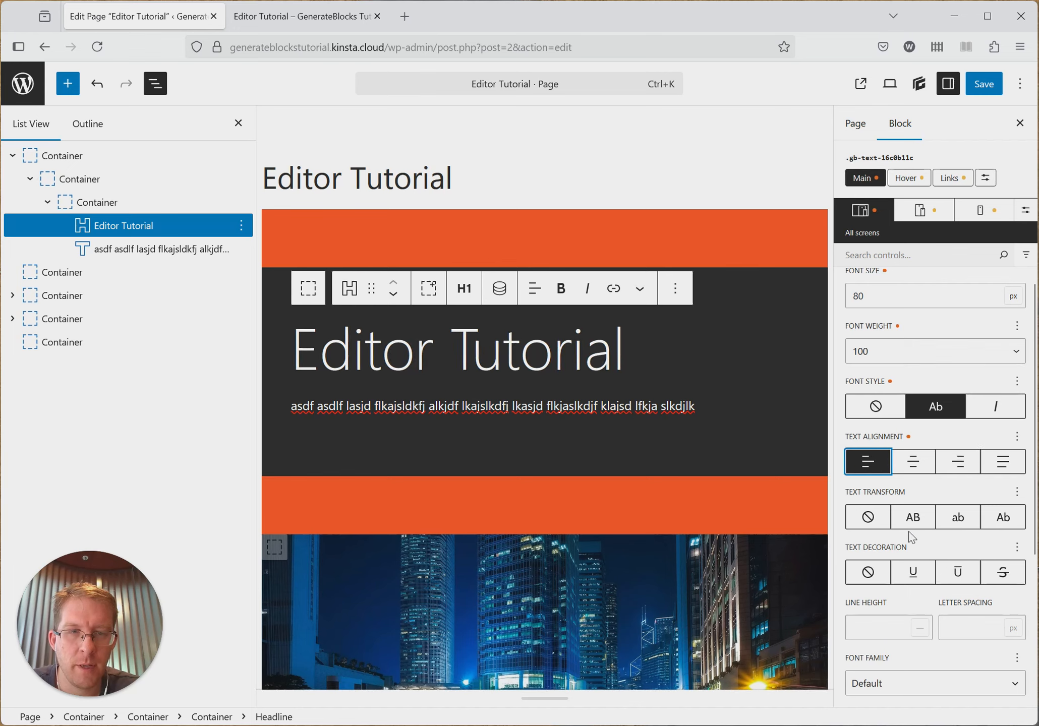
- Try the uppercase and lowercase text transforms on the Editor Tutorial heading, ending with capitalize
{"action": "scroll", "coordinate": [915, 536], "scroll_direction": "down", "scroll_amount": 1}
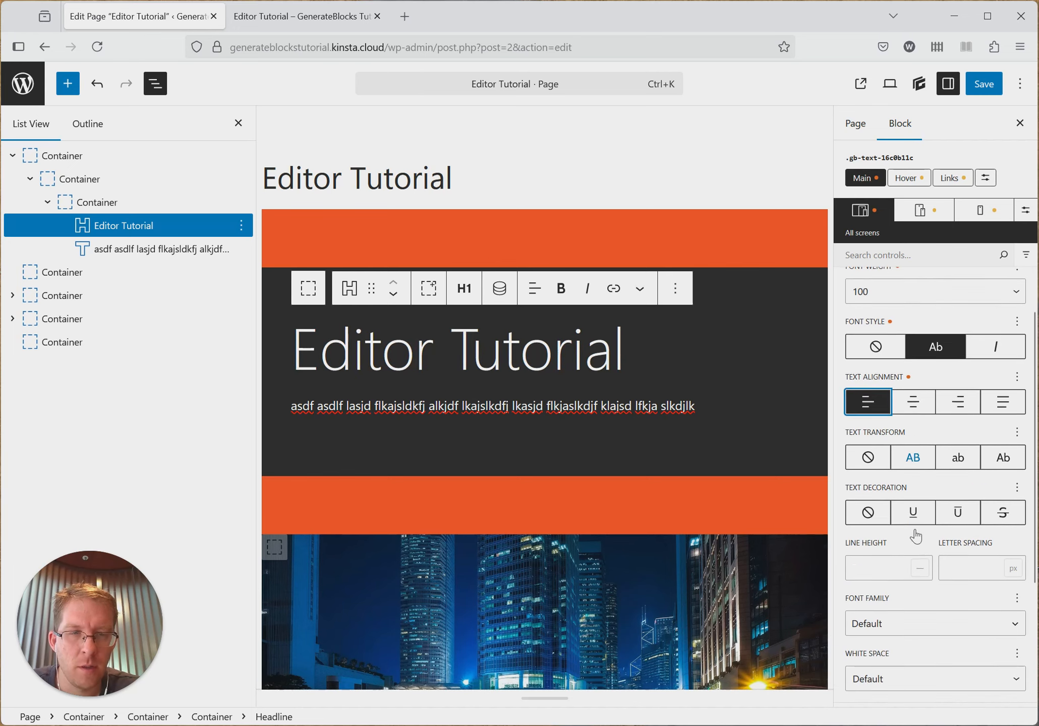
{"action": "left_click", "coordinate": [913, 443]}
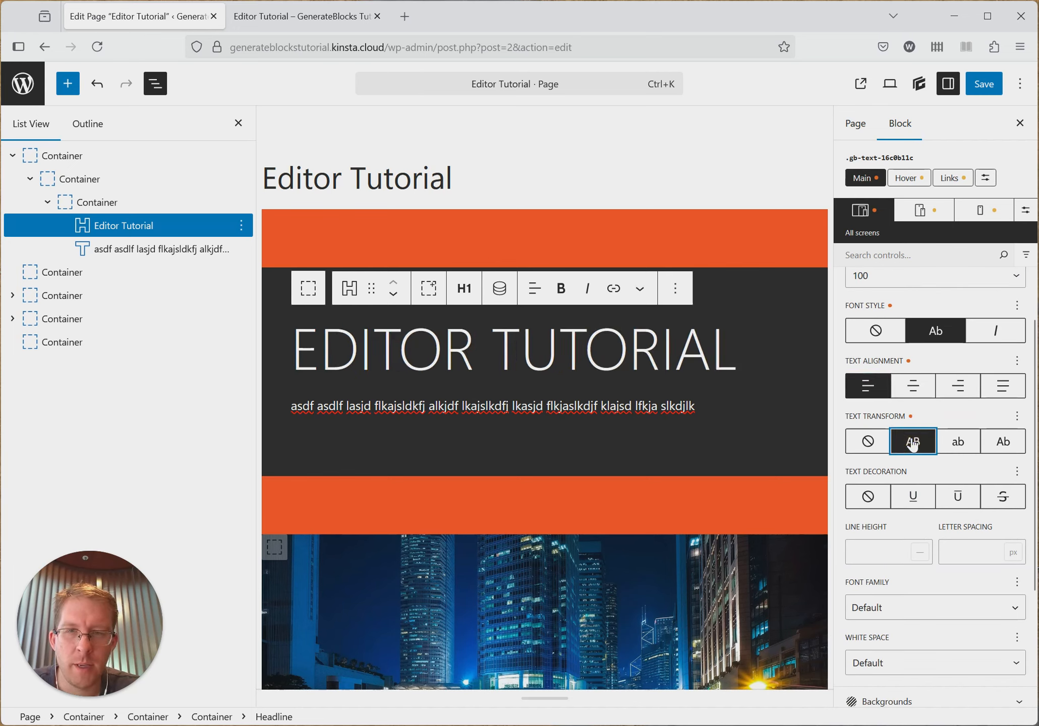
{"action": "left_click", "coordinate": [957, 443]}
{"action": "left_click", "coordinate": [998, 454]}
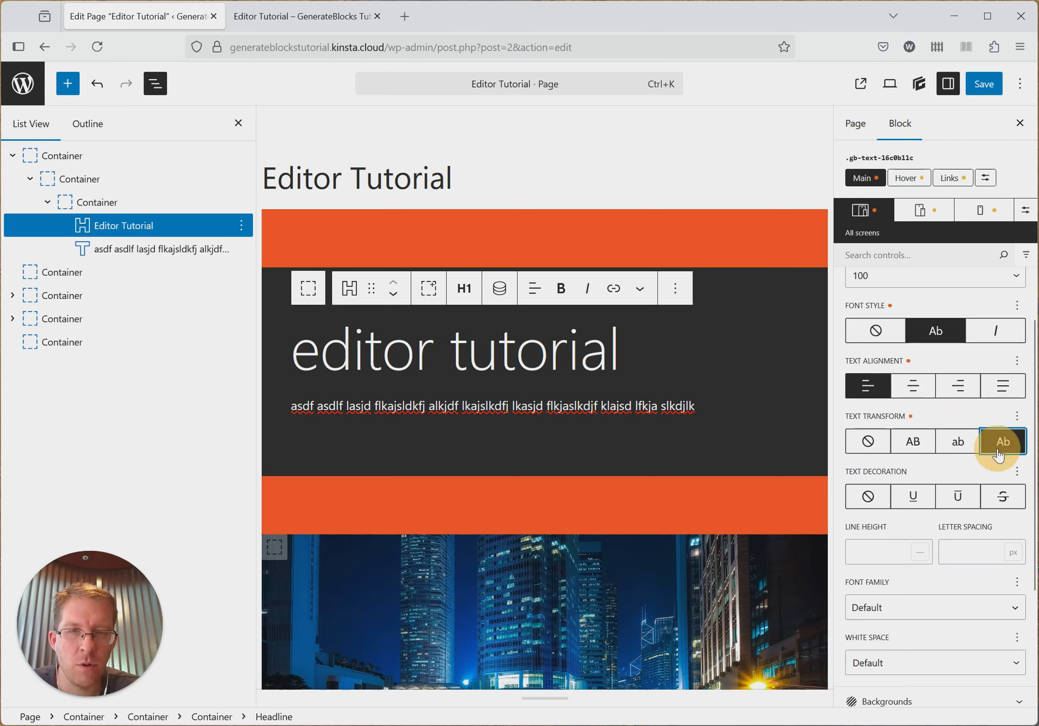
- Retype the T of "Tutorial" in the heading as a lowercase t and compare no text transform with capitalize, keeping capitalize
{"action": "left_click", "coordinate": [469, 348]}
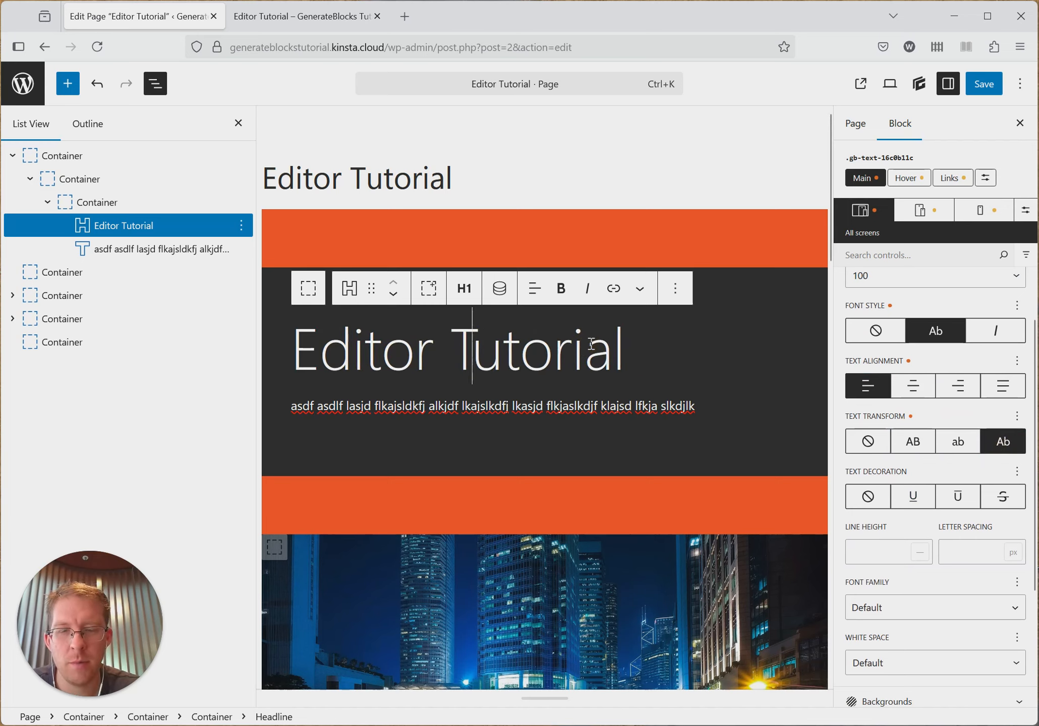
{"action": "key", "text": "BackSpace"}
{"action": "type", "text": "t"}
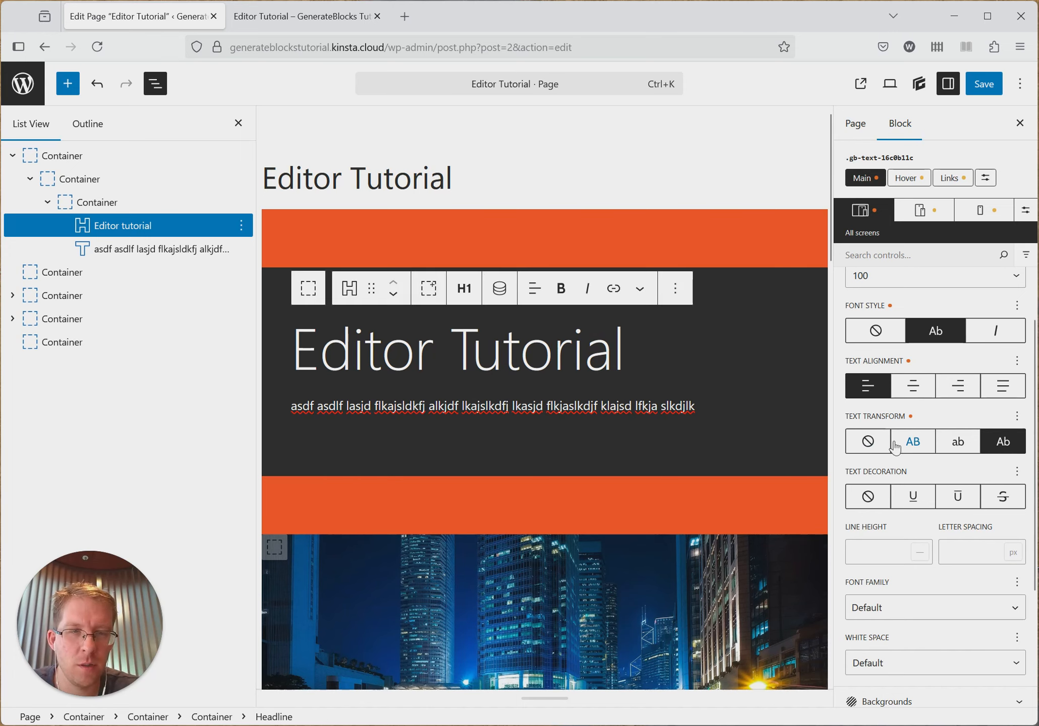
{"action": "left_click", "coordinate": [866, 441]}
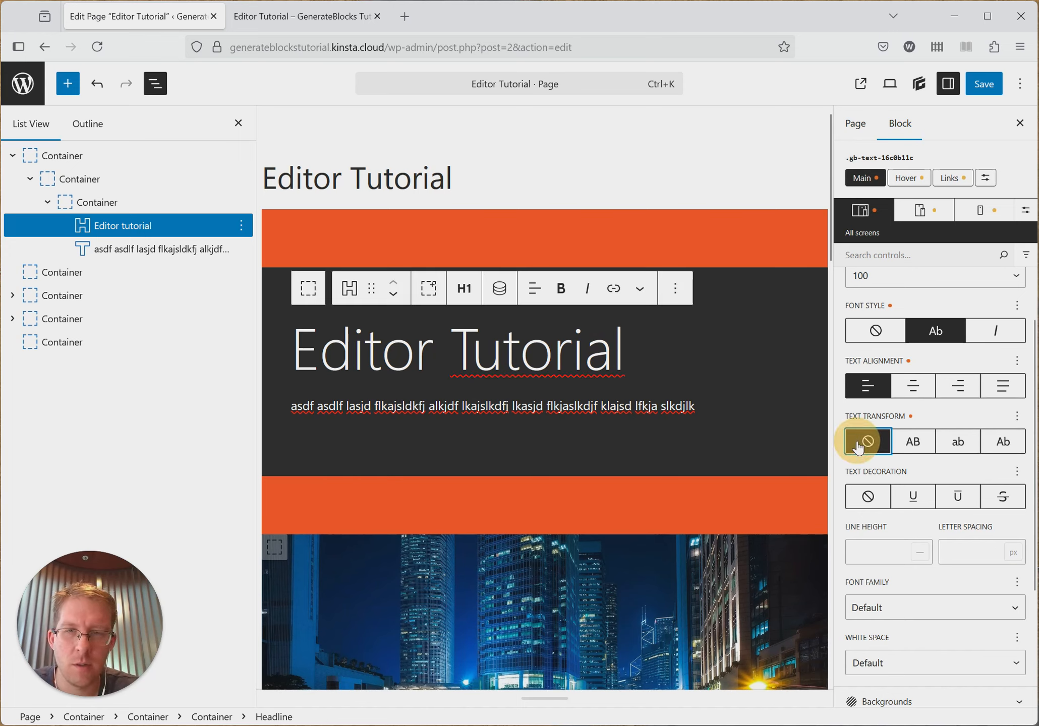
{"action": "left_click", "coordinate": [1006, 444]}
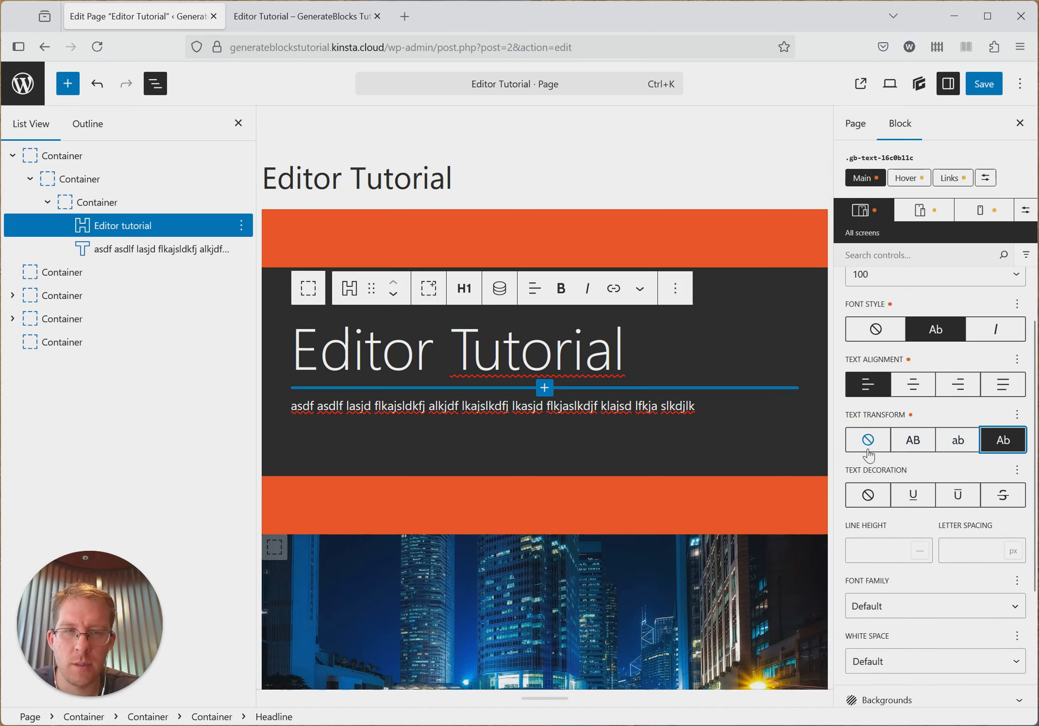
- Try underline, overline and strikethrough text decoration on the heading, ending with none
{"action": "scroll", "coordinate": [877, 461], "scroll_direction": "down", "scroll_amount": 2}
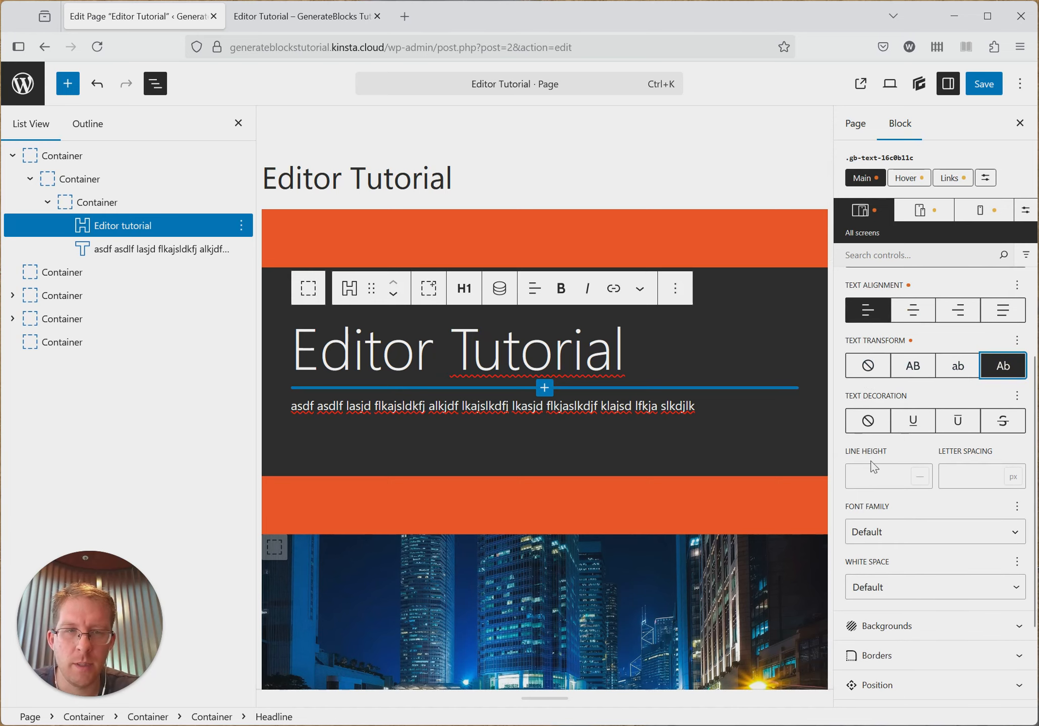
{"action": "left_click", "coordinate": [912, 421]}
{"action": "left_click", "coordinate": [958, 423]}
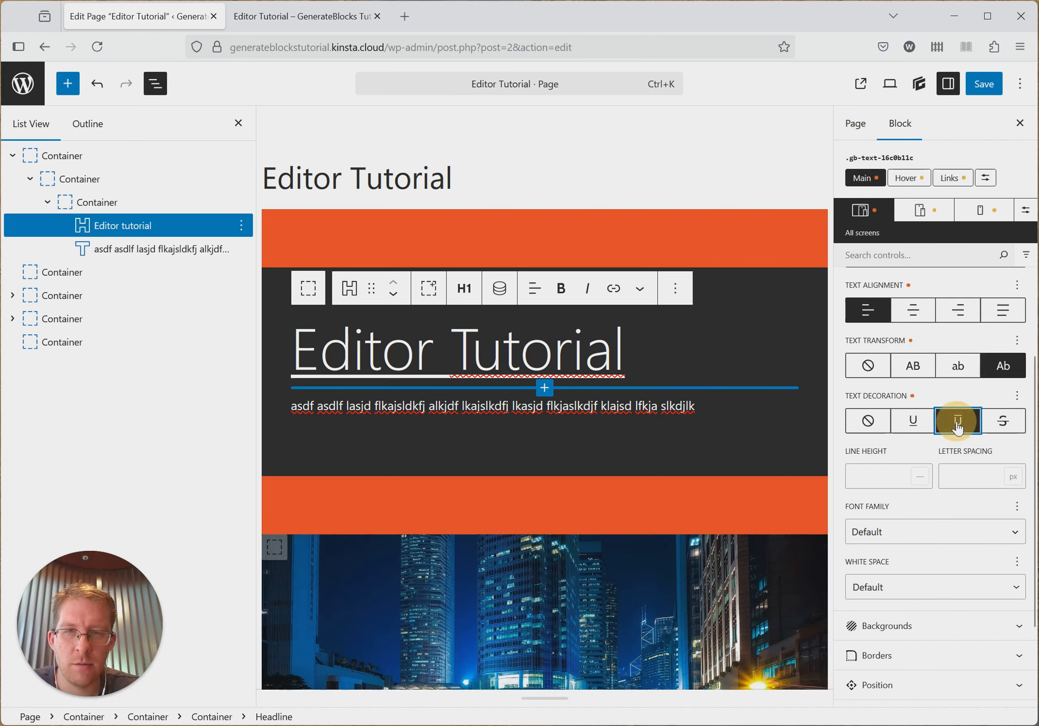
{"action": "left_click", "coordinate": [994, 428]}
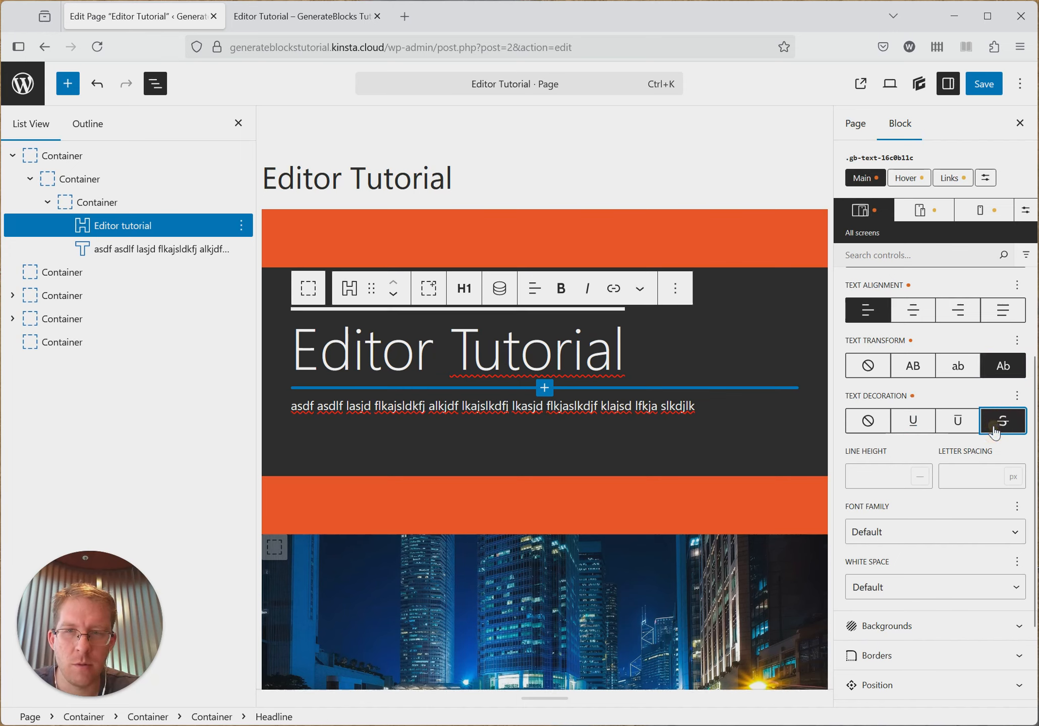
{"action": "left_click", "coordinate": [865, 421]}
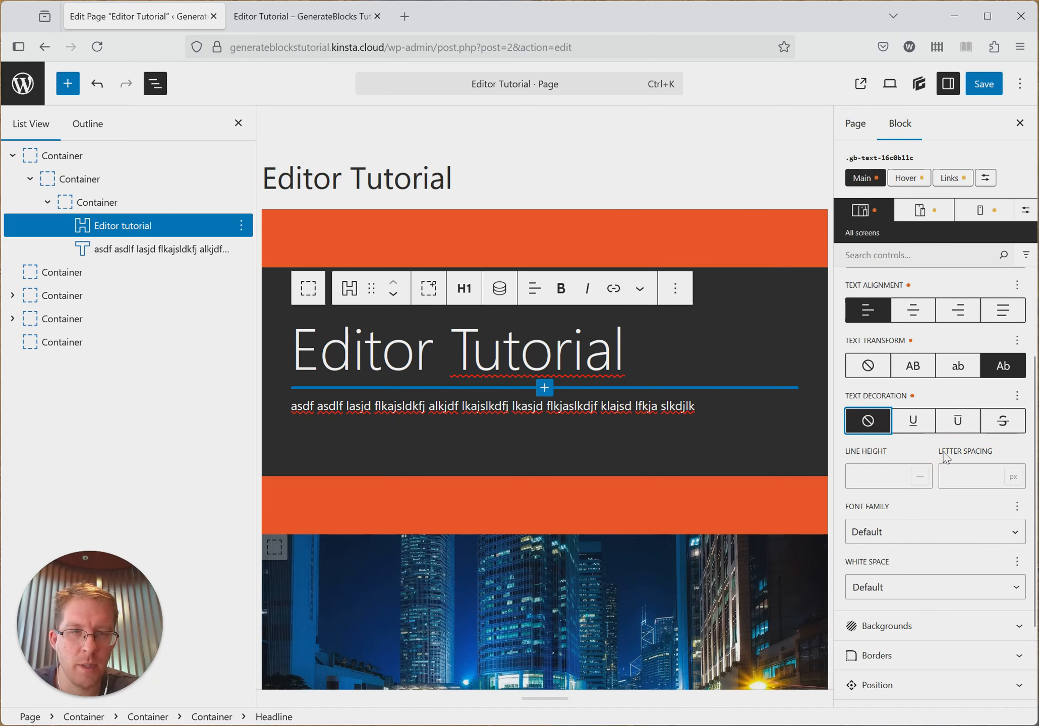
- Try line heights of 1 and 2 on the single-line Editor Tutorial heading
{"action": "scroll", "coordinate": [937, 457], "scroll_direction": "down", "scroll_amount": 2}
{"action": "left_click", "coordinate": [874, 399]}
{"action": "scroll", "coordinate": [937, 434], "scroll_direction": "down", "scroll_amount": 2}
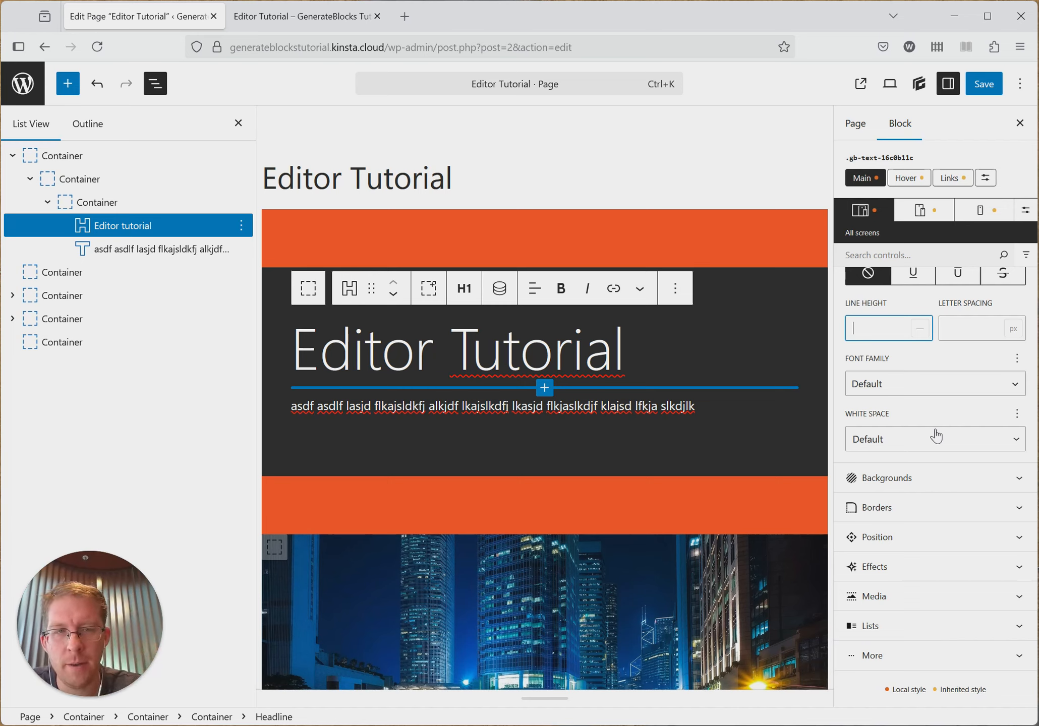
{"action": "type", "text": "1"}
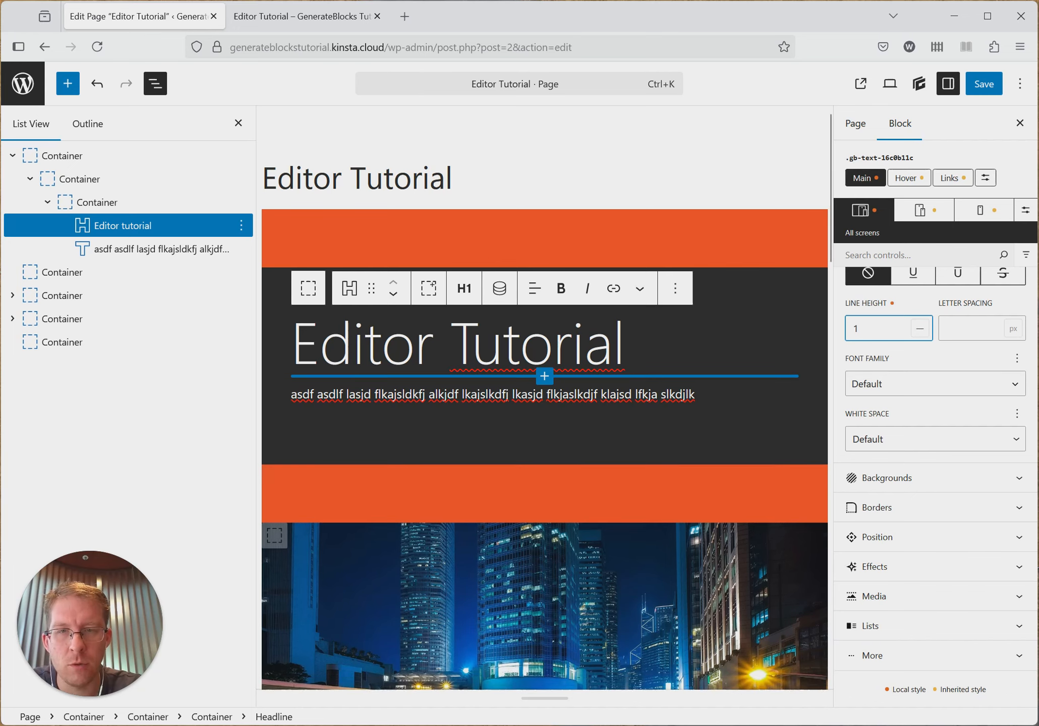
{"action": "type", "text": "2"}
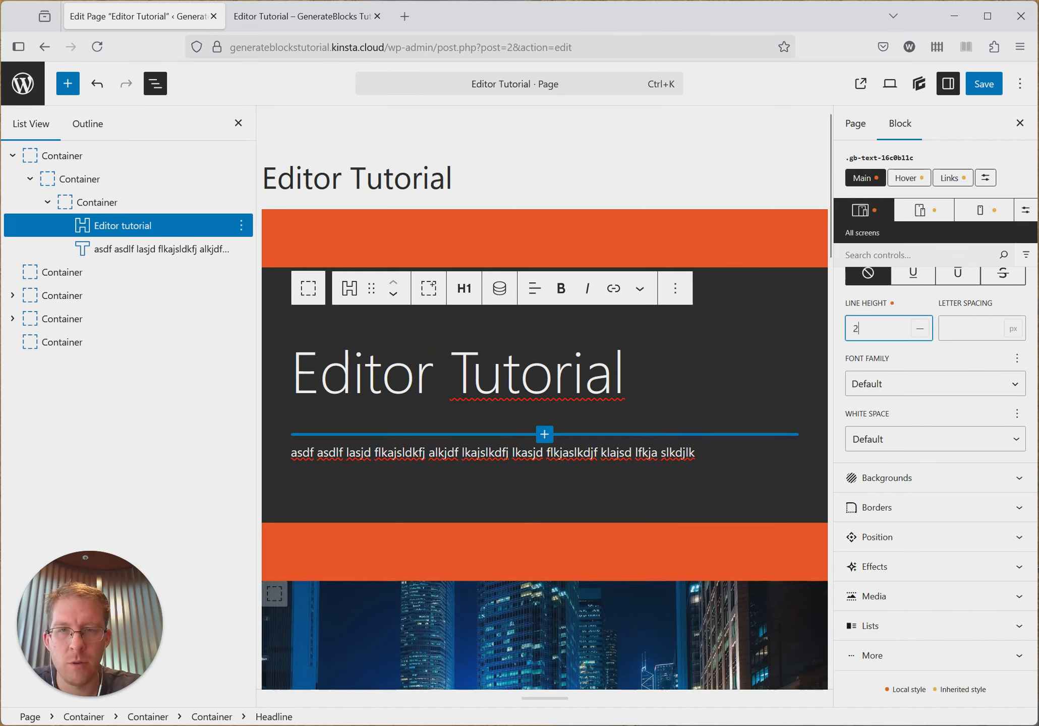
- Insert a line break before "Tutorial" in the heading and compare line heights 1, 1.5 and 2, clearing the line height at the end
{"action": "left_click", "coordinate": [468, 378]}
{"action": "key", "text": "shift+Return"}
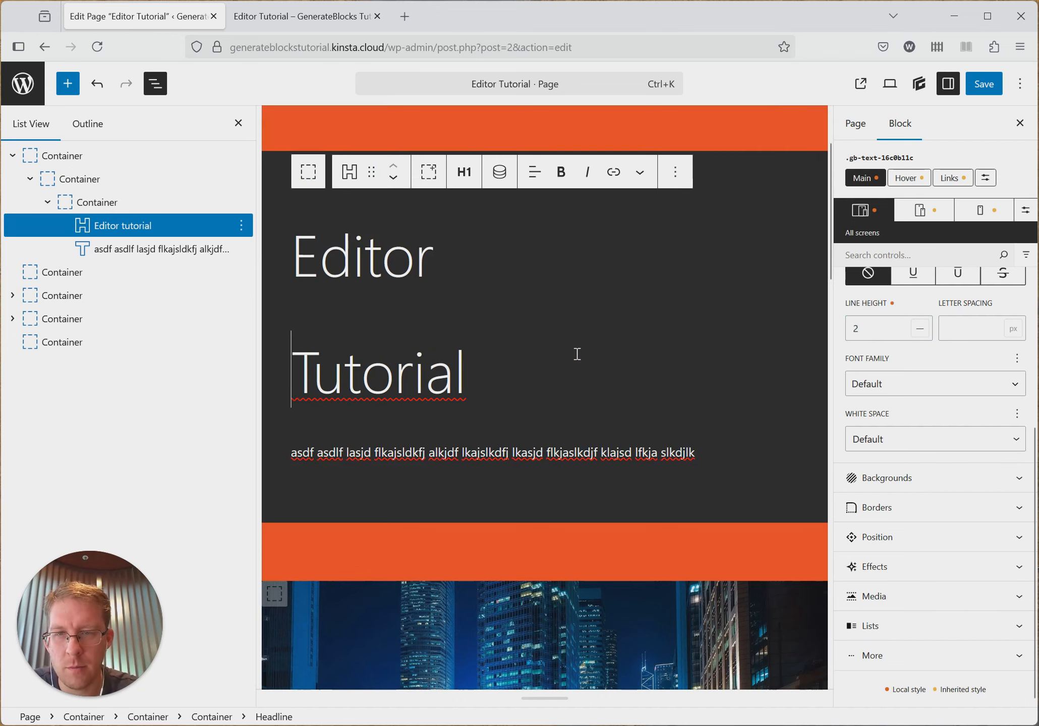
{"action": "double_click", "coordinate": [877, 337]}
{"action": "type", "text": "1.5"}
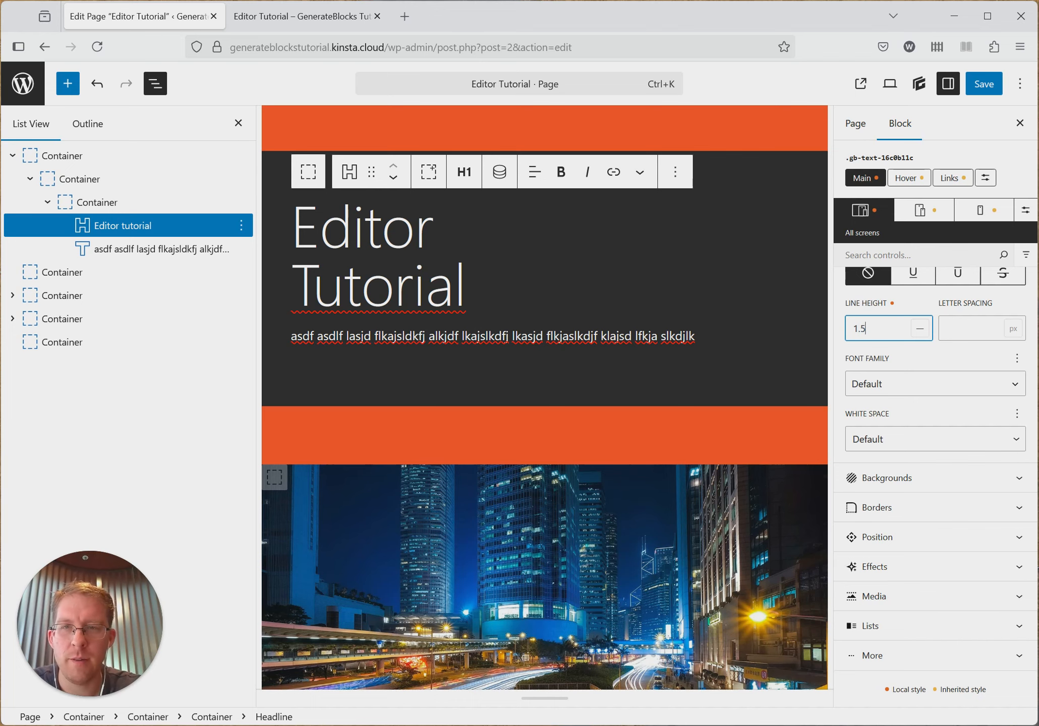
{"action": "key", "text": "BackSpace"}
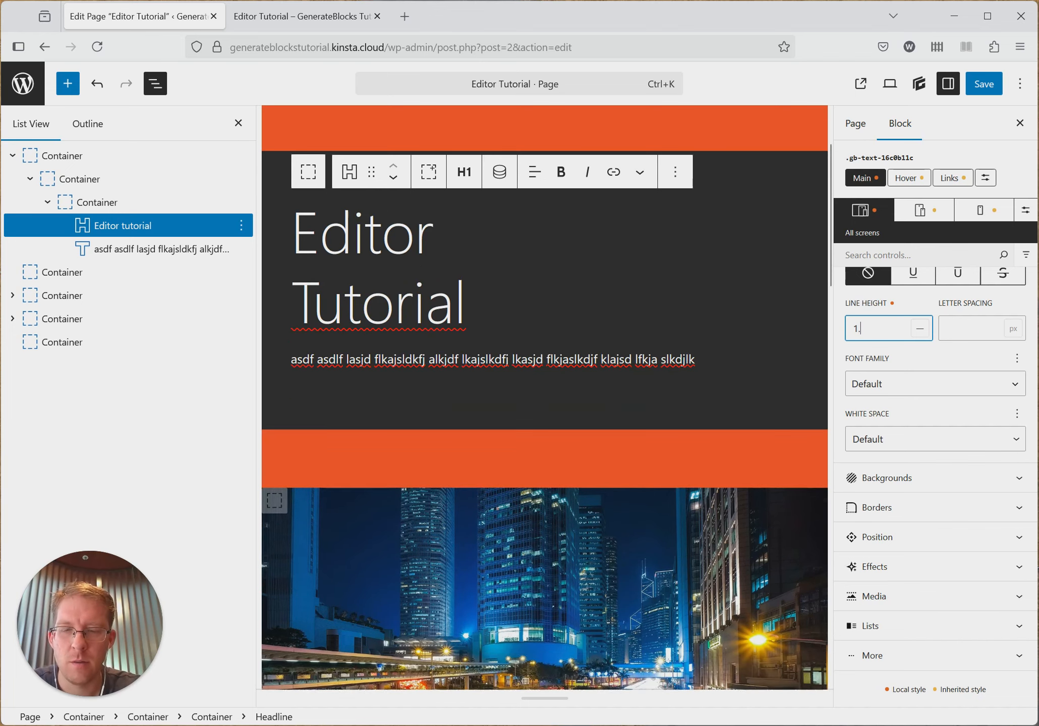
{"action": "key", "text": "BackSpace"}
{"action": "type", "text": "2"}
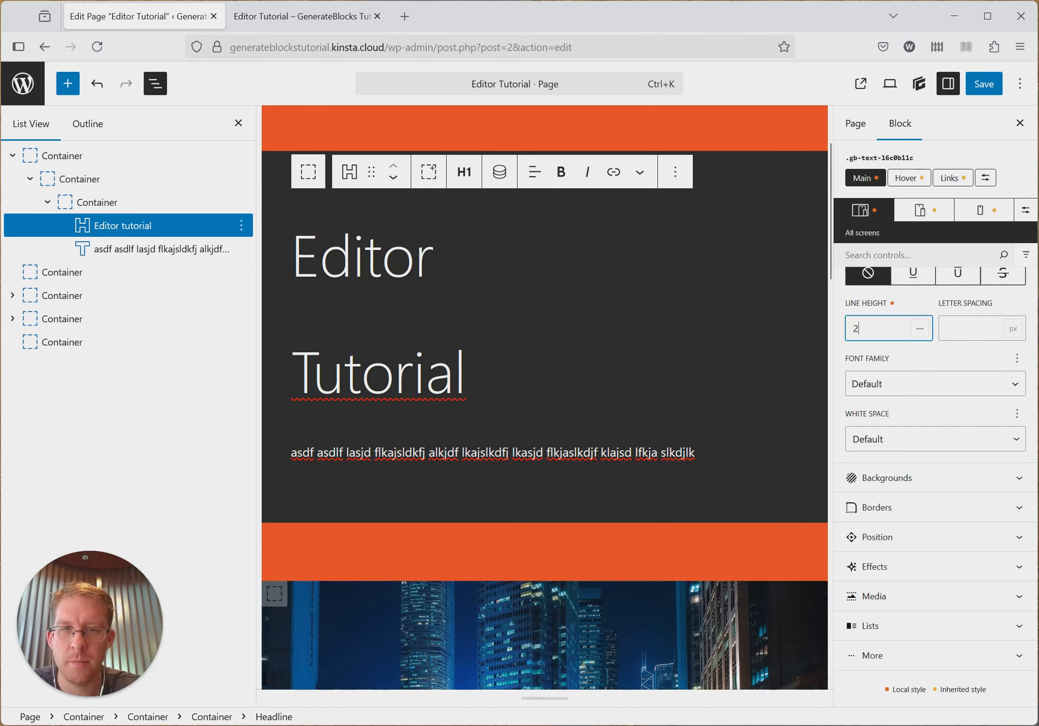
{"action": "key", "text": "BackSpace"}
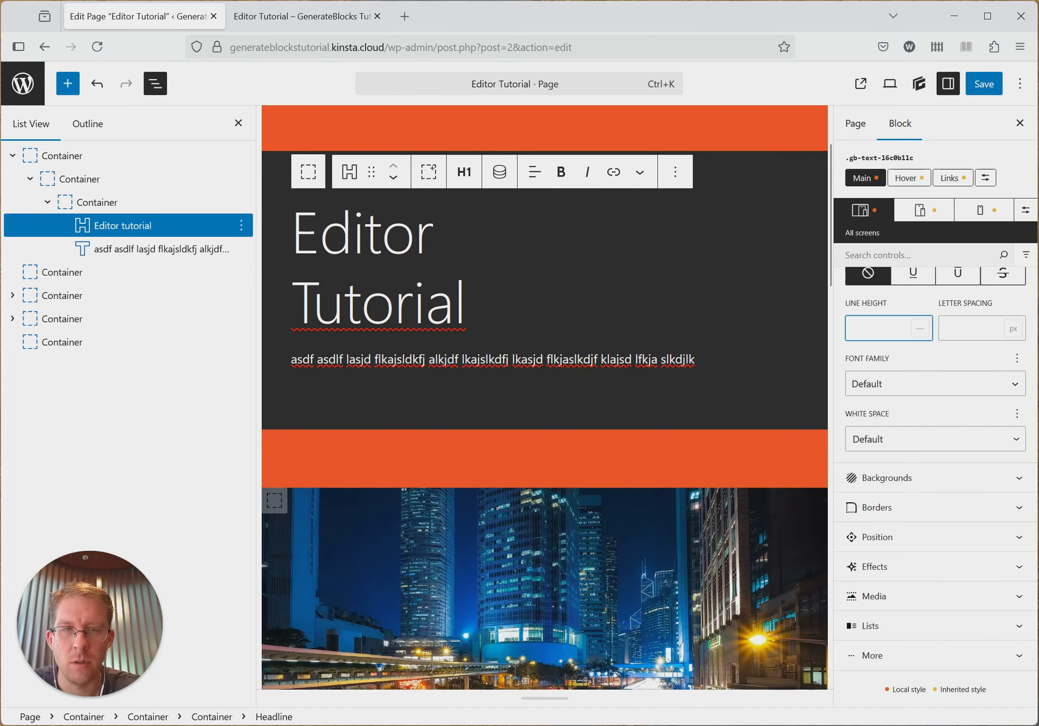
{"action": "type", "text": "1"}
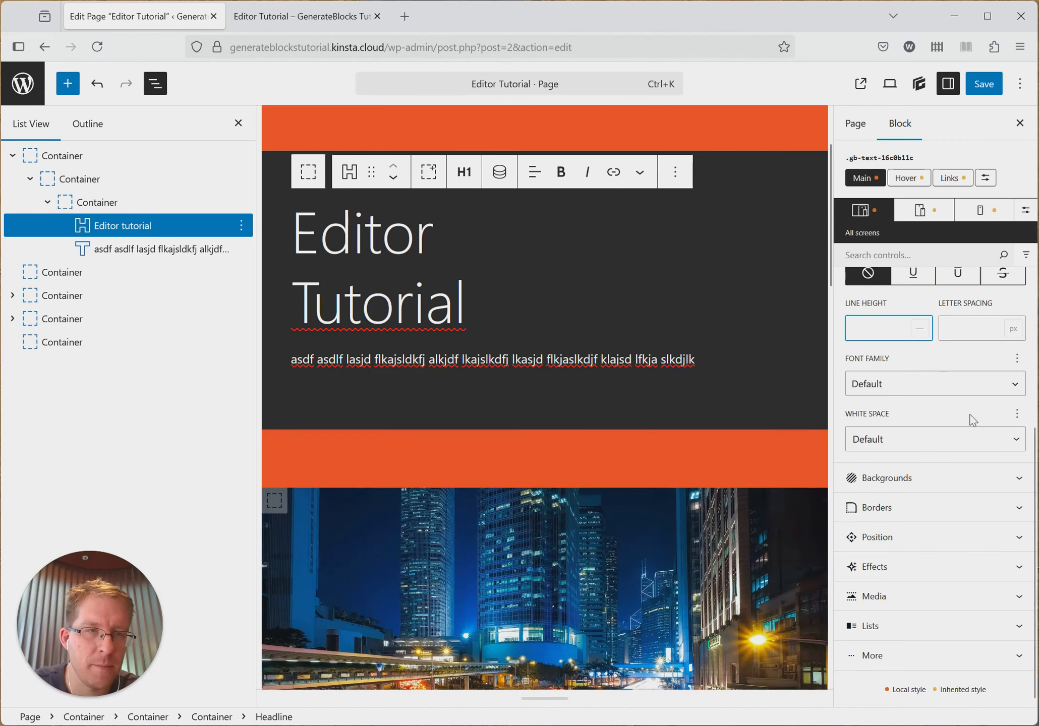
- Try letter spacings of 10, -10 and -3 px on the two-line heading, leaving the letter spacing empty
{"action": "left_click", "coordinate": [977, 339]}
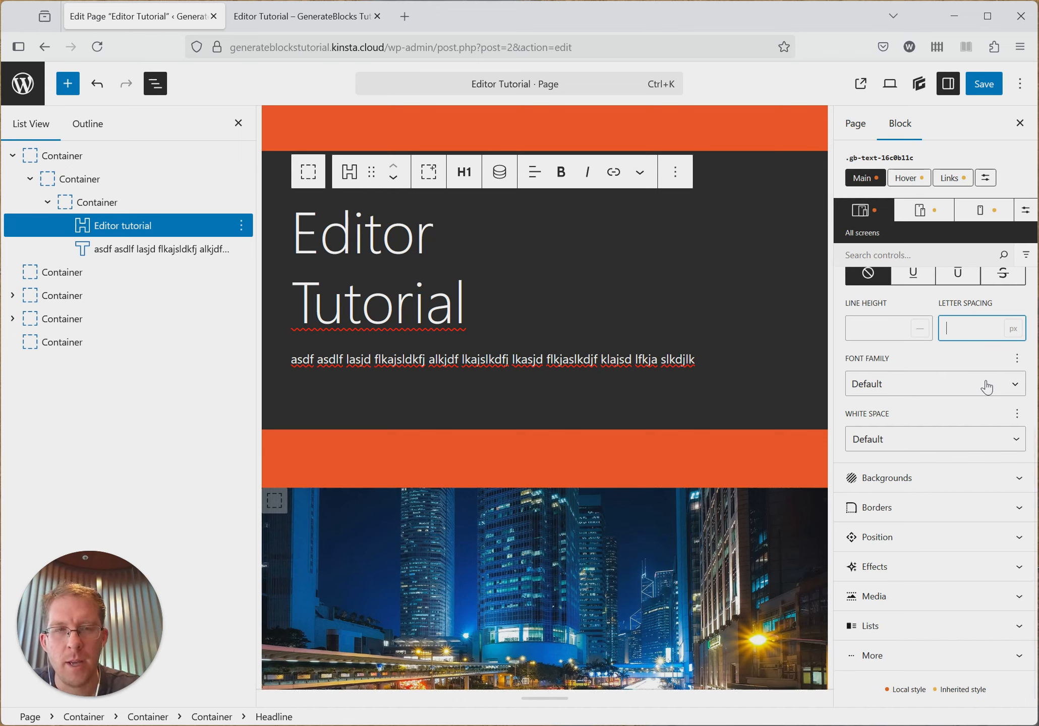
{"action": "type", "text": "1"}
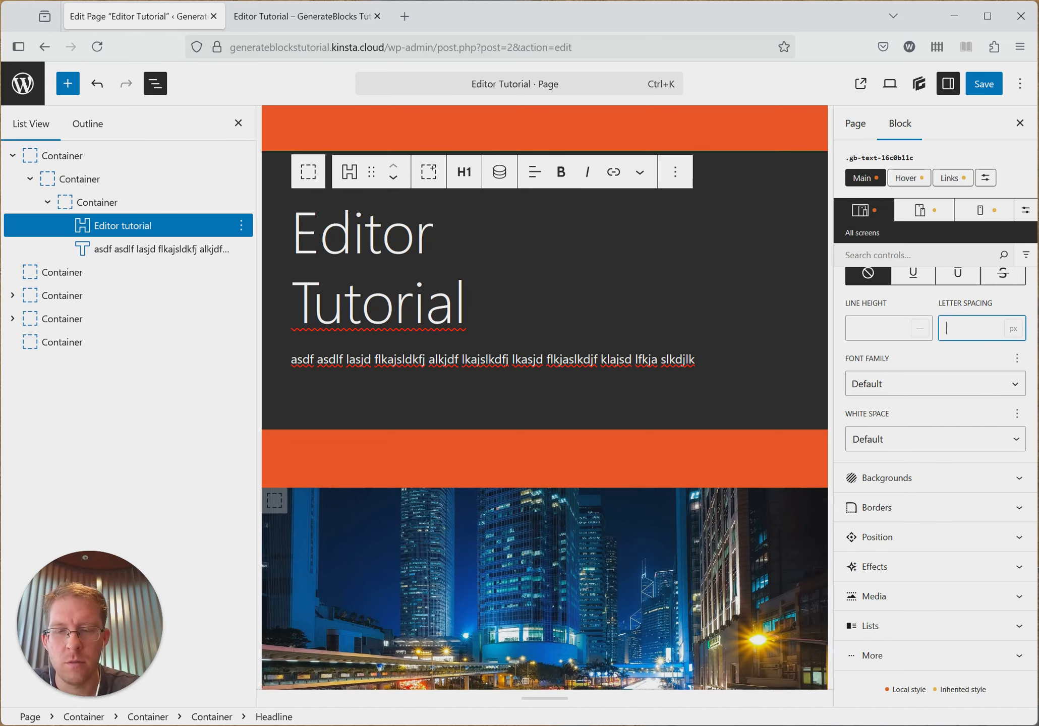
{"action": "type", "text": "0"}
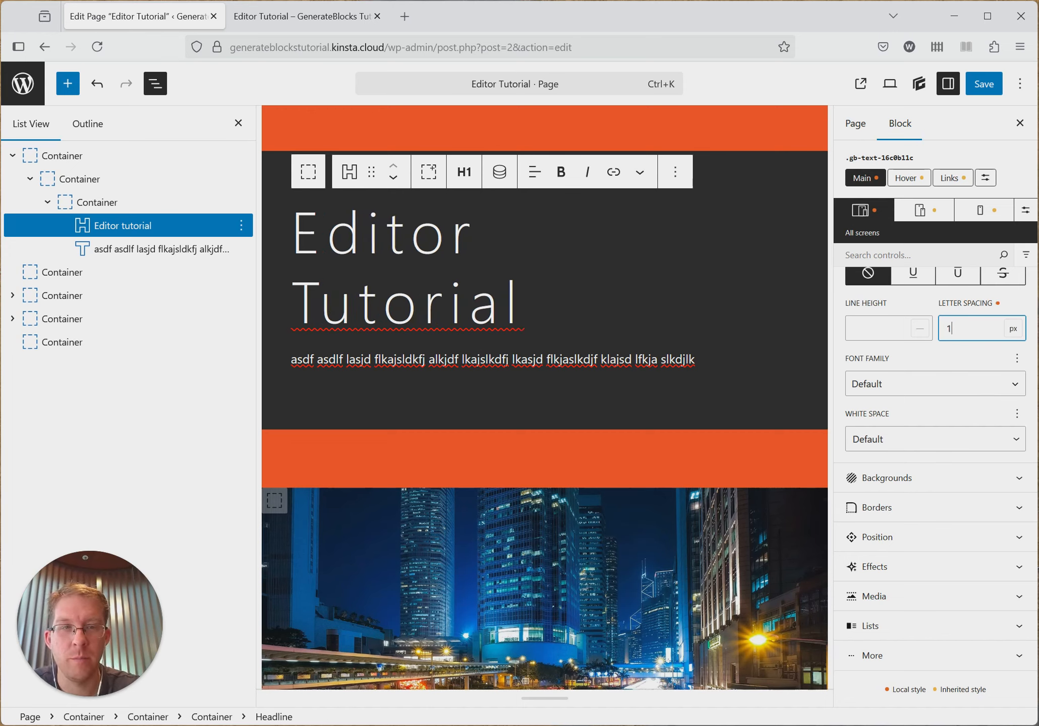
{"action": "key", "text": "BackSpace"}
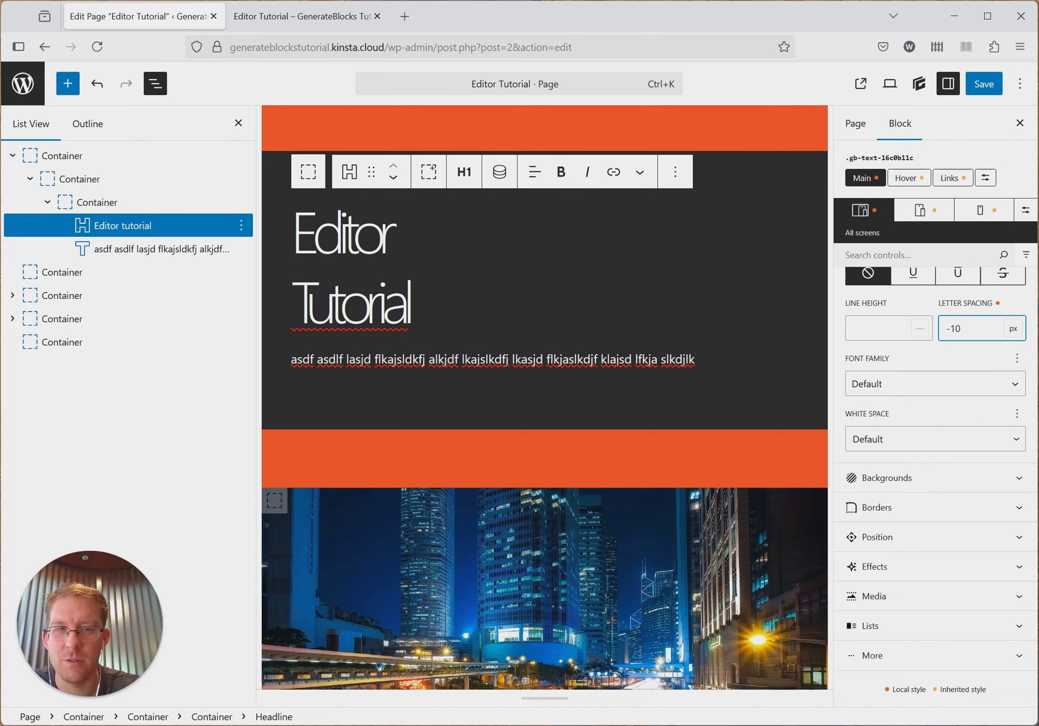
{"action": "key", "text": "BackSpace"}
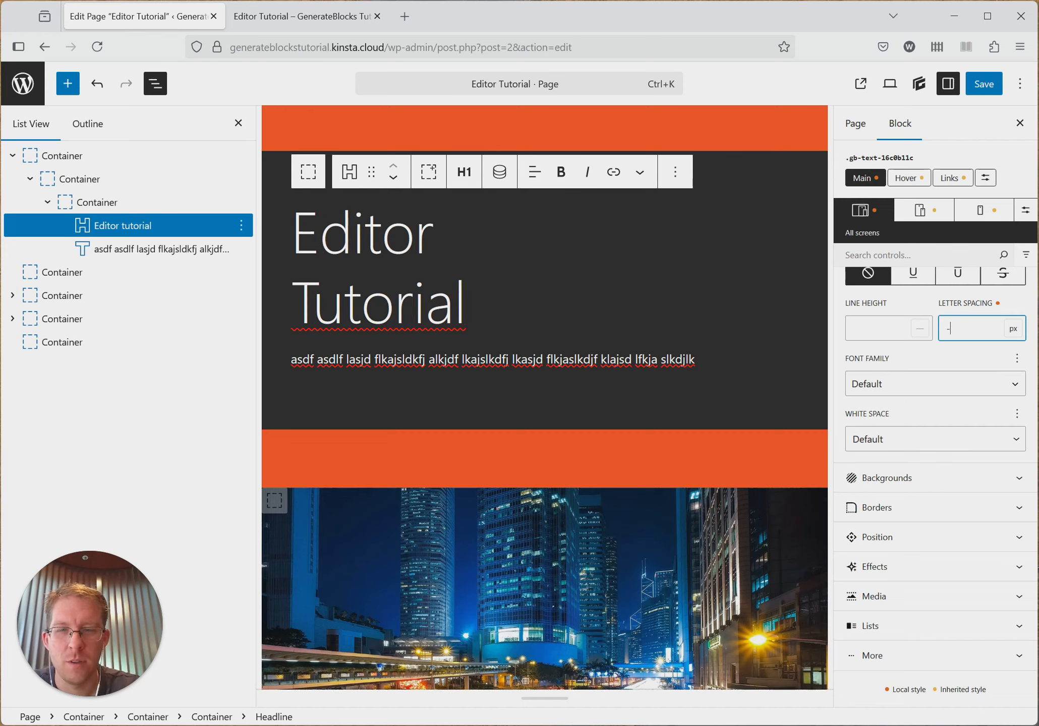
{"action": "type", "text": "3"}
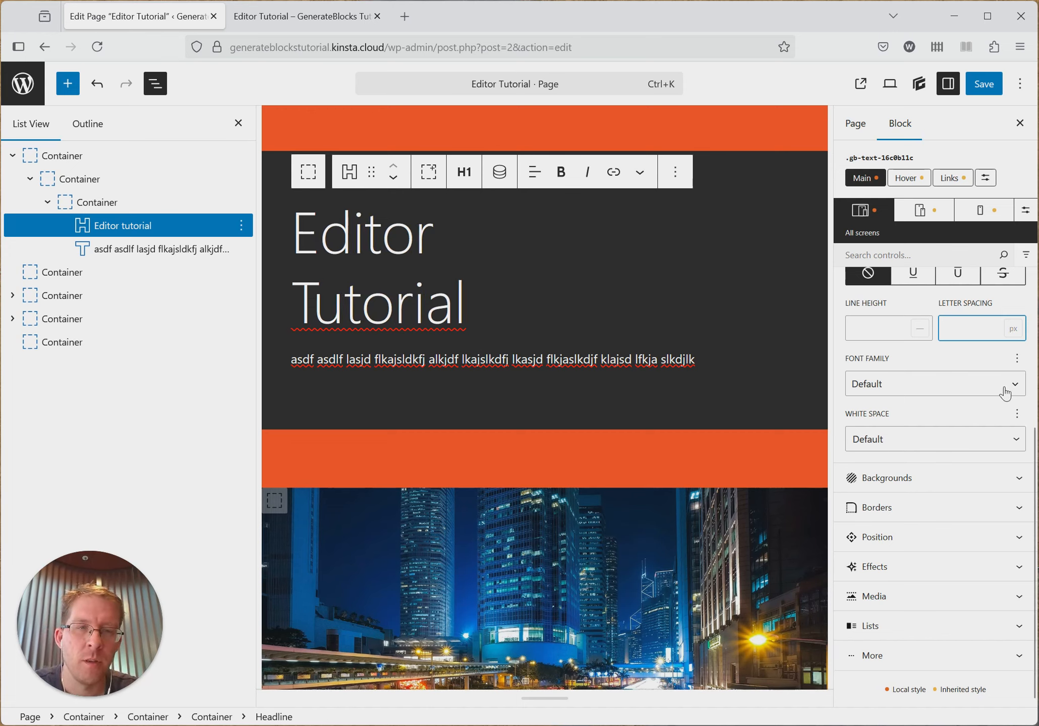
- Examine the heading's font family and white space options, leaving both at Default, and collapse its typography settings
{"action": "left_click", "coordinate": [922, 389]}
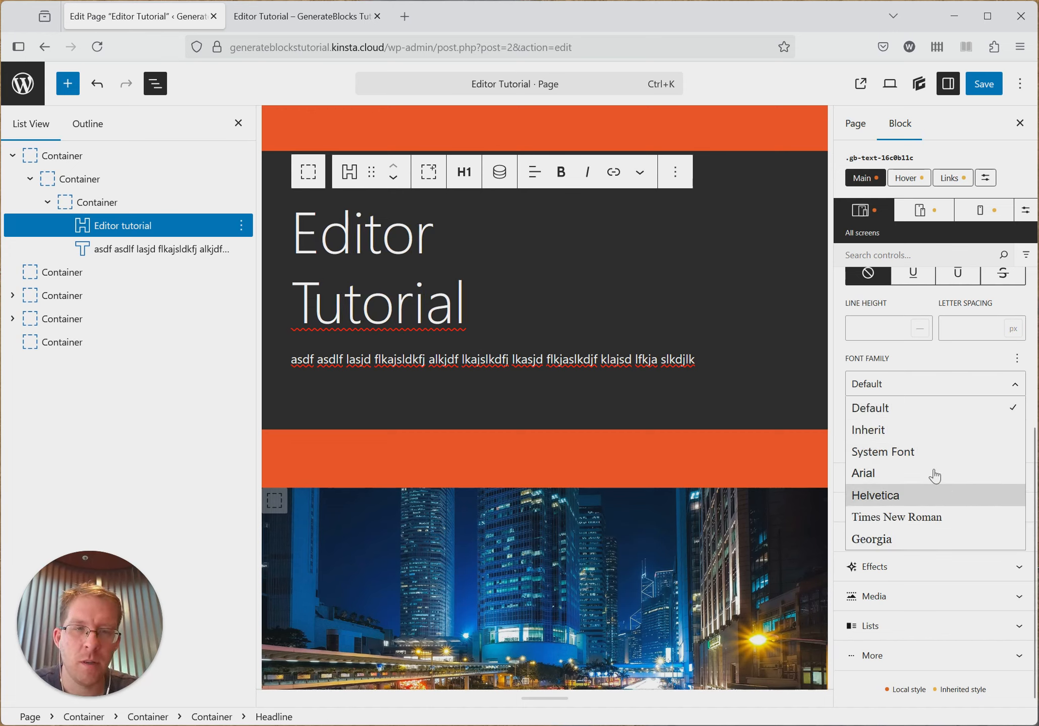
{"action": "left_click", "coordinate": [898, 384]}
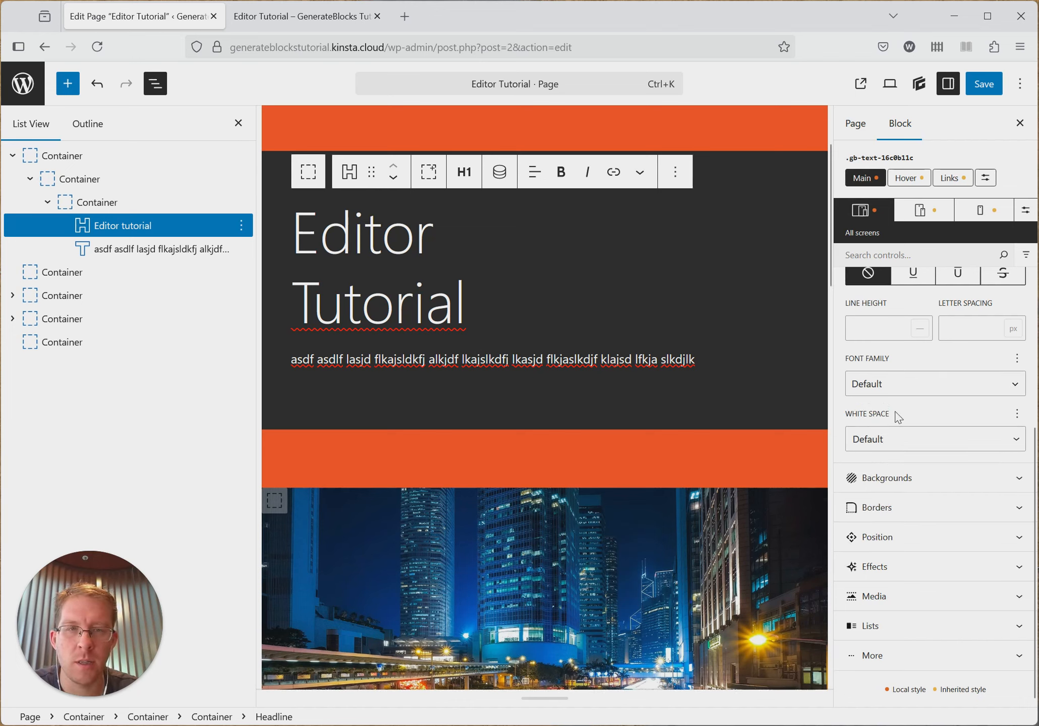
{"action": "left_click", "coordinate": [894, 446]}
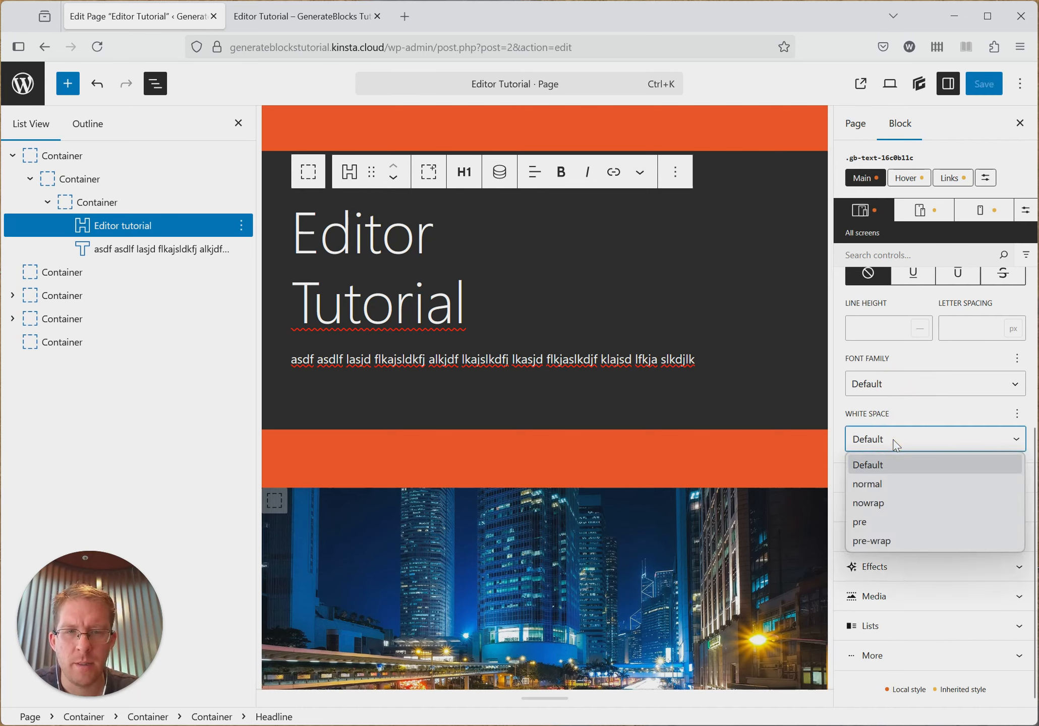
{"action": "left_click", "coordinate": [908, 440]}
{"action": "scroll", "coordinate": [974, 452], "scroll_direction": "up", "scroll_amount": 3}
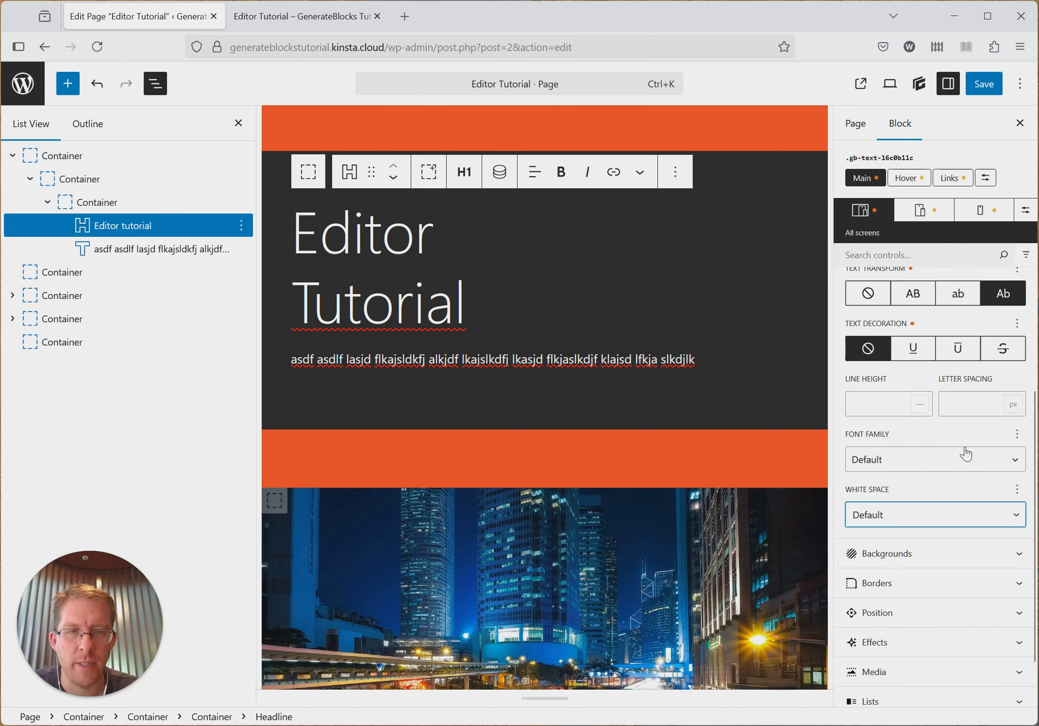
{"action": "scroll", "coordinate": [948, 404], "scroll_direction": "up", "scroll_amount": 8}
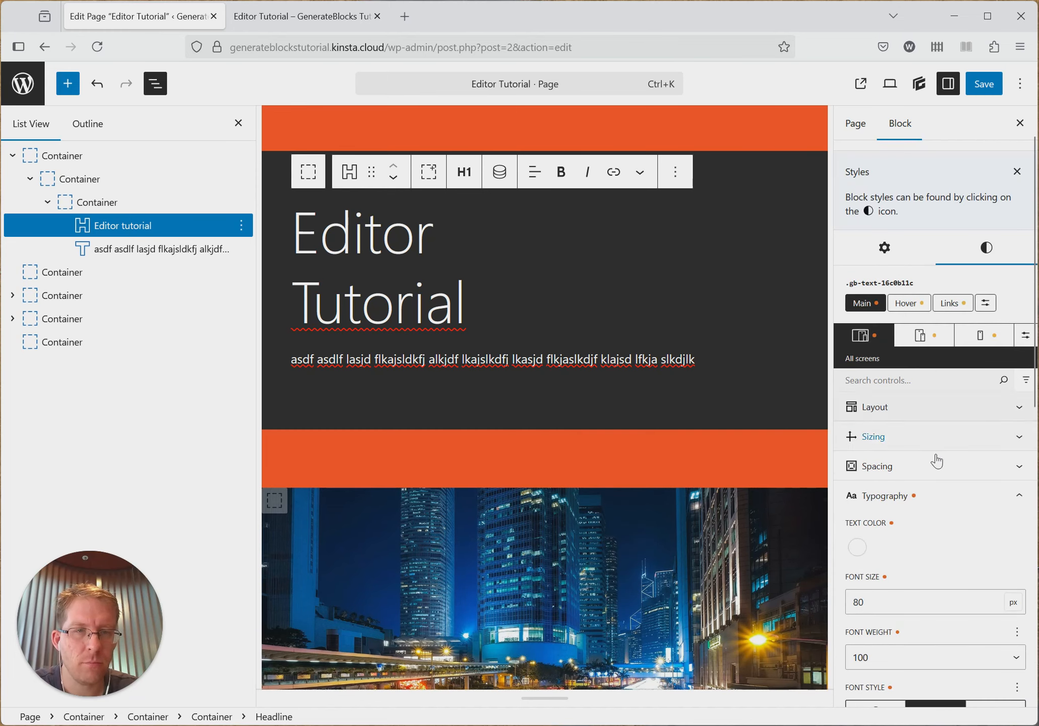
{"action": "scroll", "coordinate": [933, 464], "scroll_direction": "down", "scroll_amount": 1}
{"action": "left_click", "coordinate": [905, 434]}
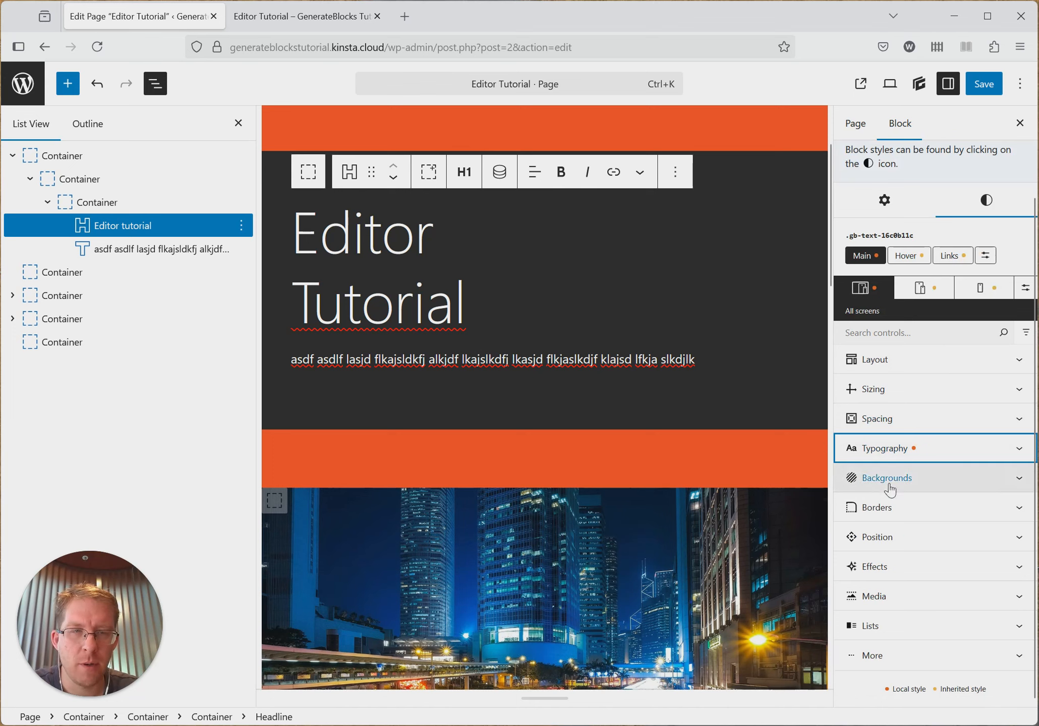
- Examine the background options available for the Editor Tutorial heading
{"action": "left_click", "coordinate": [932, 477]}
{"action": "scroll", "coordinate": [941, 449], "scroll_direction": "up", "scroll_amount": 1}
{"action": "scroll", "coordinate": [953, 449], "scroll_direction": "up", "scroll_amount": 3}
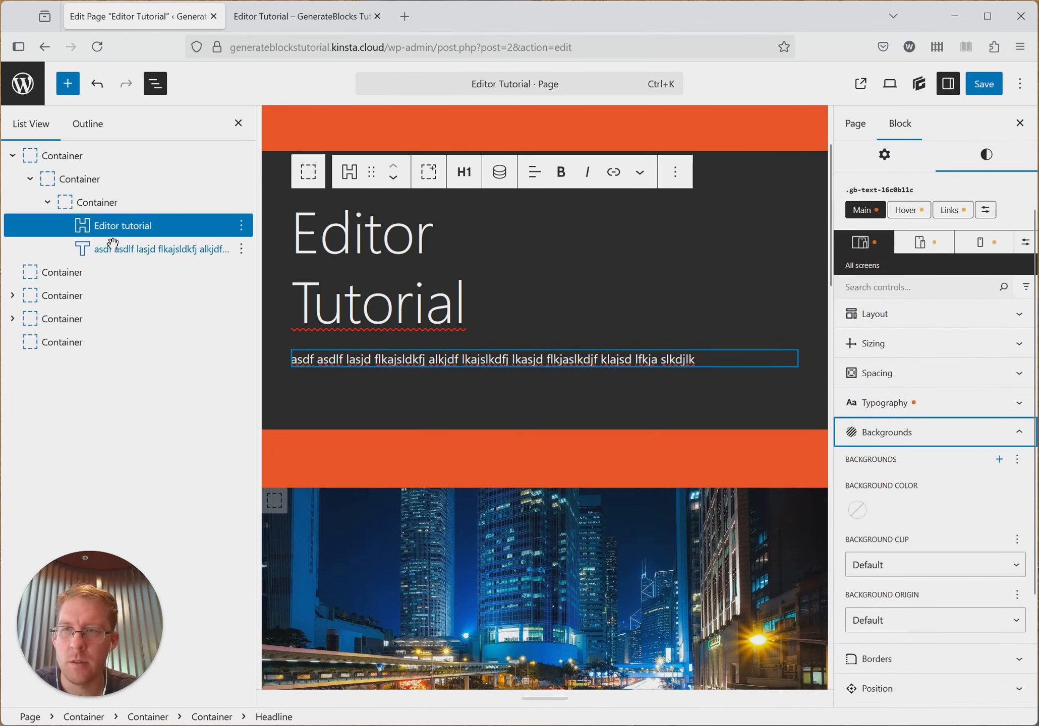
- Examine the innermost container's background settings and its background color picker without changing the color
{"action": "left_click", "coordinate": [104, 204]}
{"action": "scroll", "coordinate": [902, 449], "scroll_direction": "down", "scroll_amount": 4}
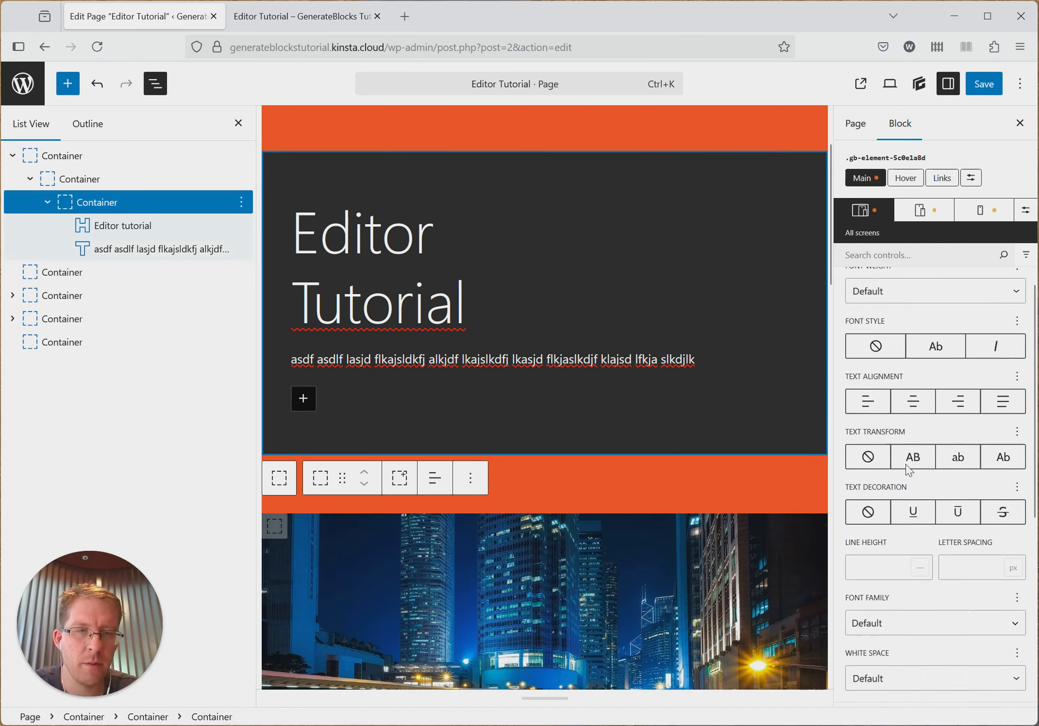
{"action": "scroll", "coordinate": [935, 429], "scroll_direction": "up", "scroll_amount": 8}
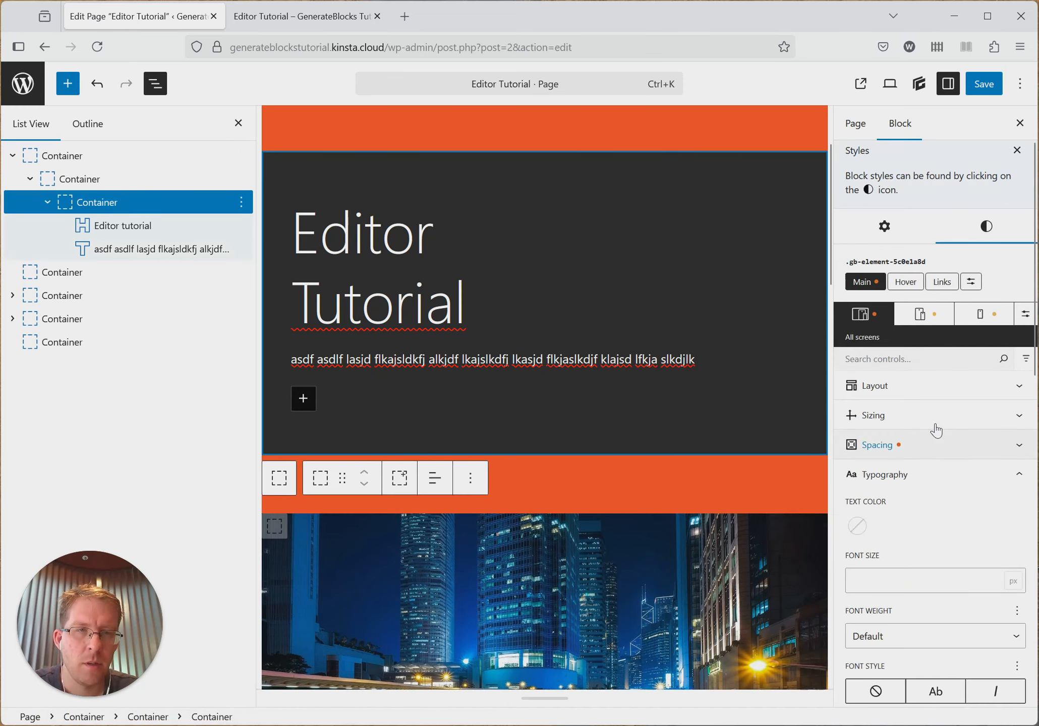
{"action": "left_click", "coordinate": [928, 473]}
{"action": "left_click", "coordinate": [926, 501]}
{"action": "scroll", "coordinate": [903, 479], "scroll_direction": "down", "scroll_amount": 4}
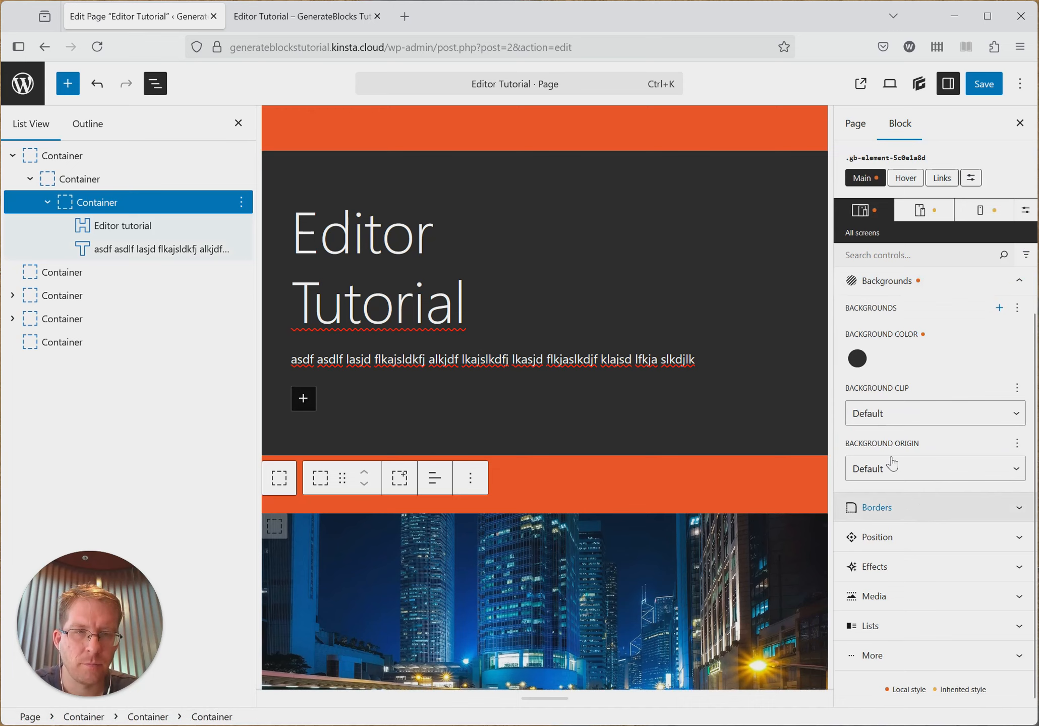
{"action": "left_click", "coordinate": [857, 359]}
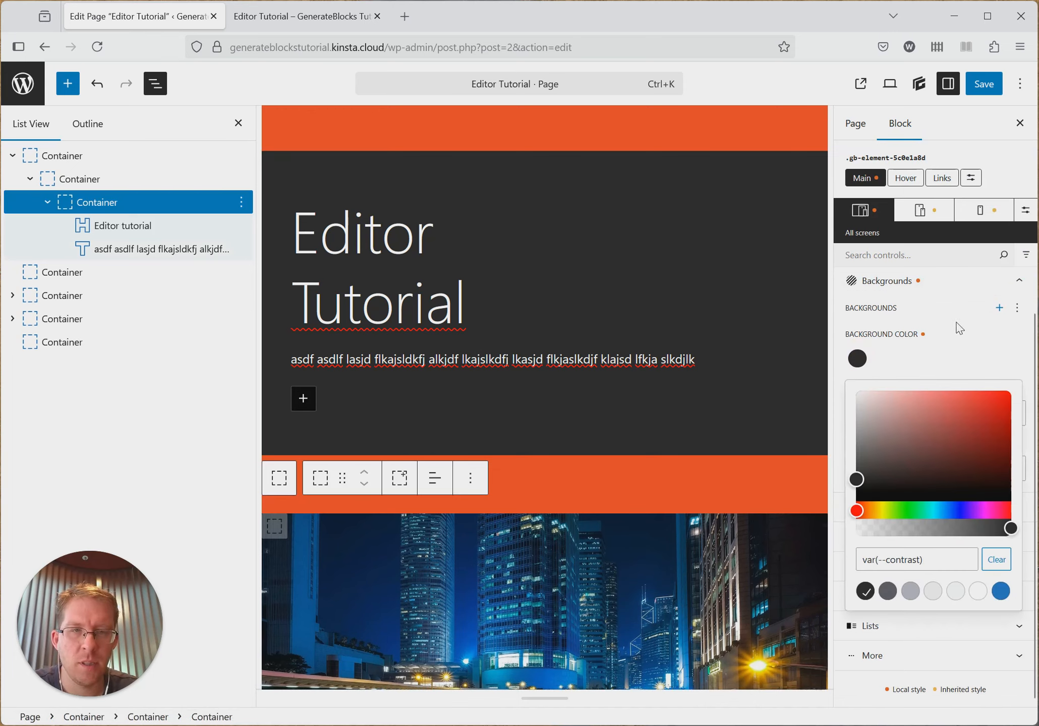
{"action": "left_click", "coordinate": [966, 356]}
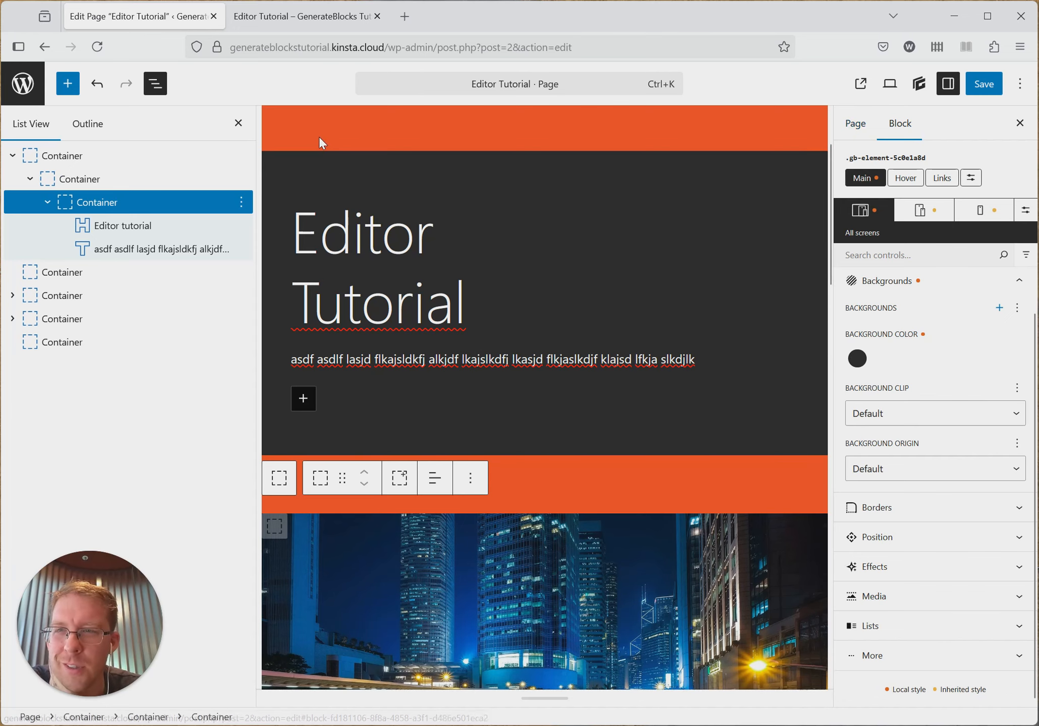
- Compare the block settings and the style settings of the middle container that wraps the heading's container
{"action": "left_click", "coordinate": [121, 178]}
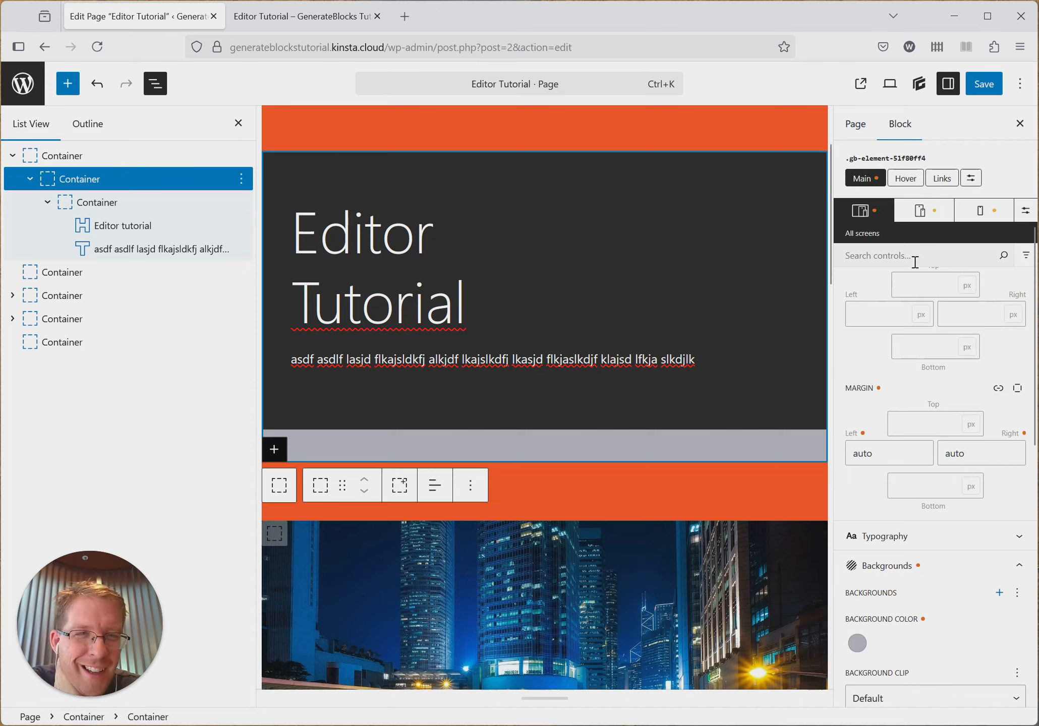
{"action": "scroll", "coordinate": [916, 262], "scroll_direction": "up", "scroll_amount": 3}
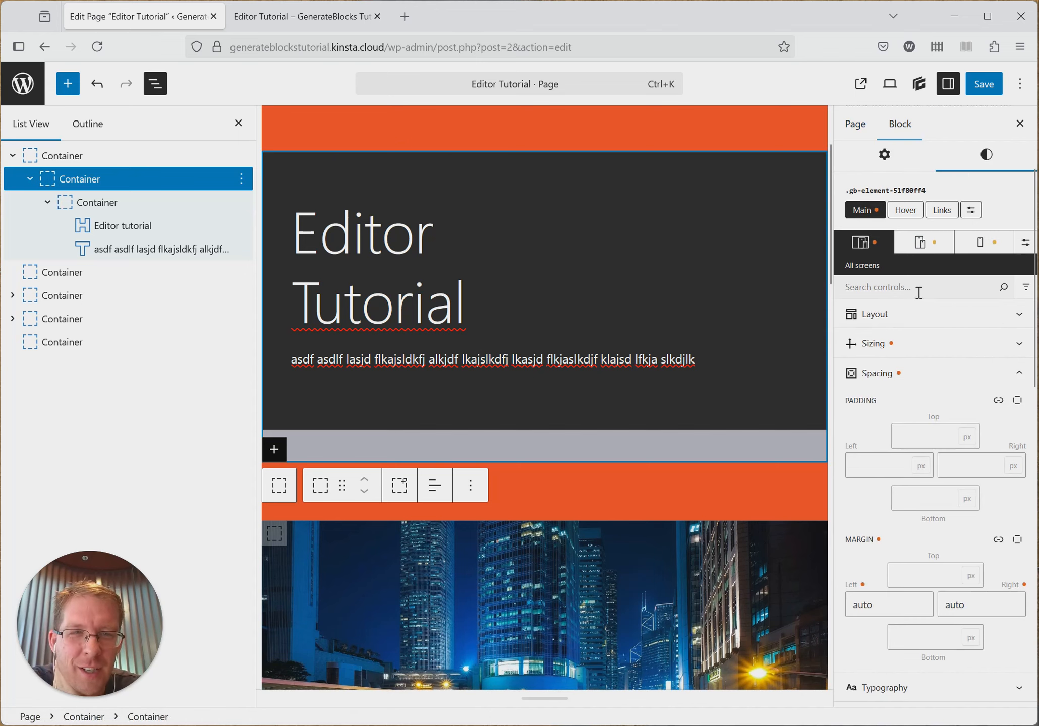
{"action": "left_click", "coordinate": [869, 160]}
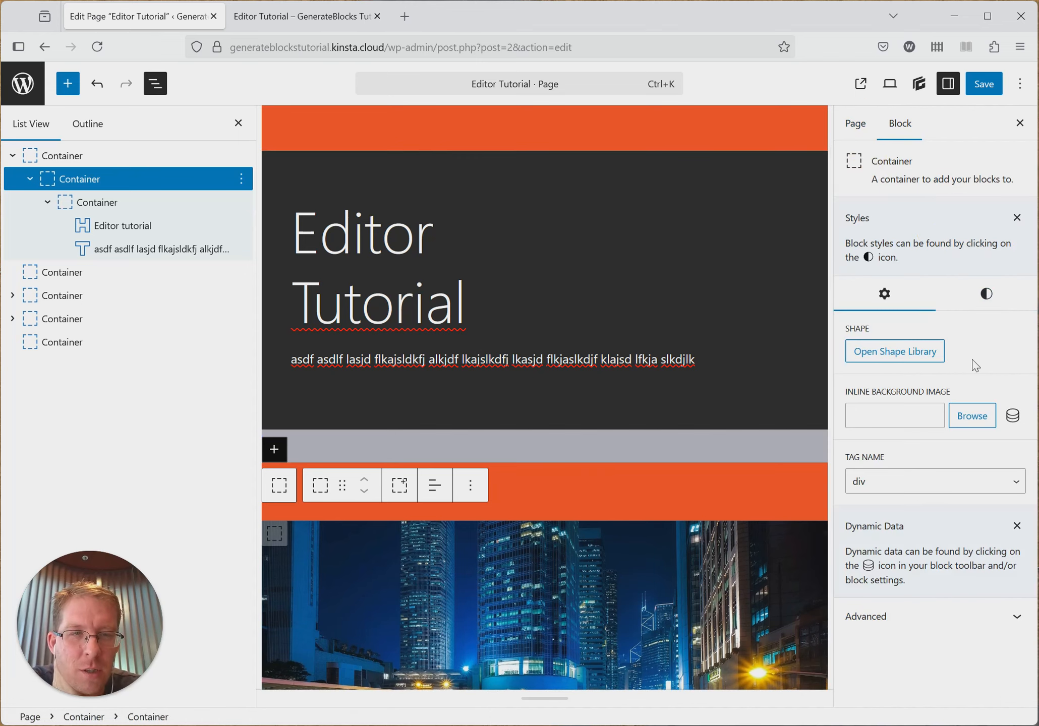
{"action": "left_click", "coordinate": [958, 301]}
{"action": "left_click", "coordinate": [916, 296]}
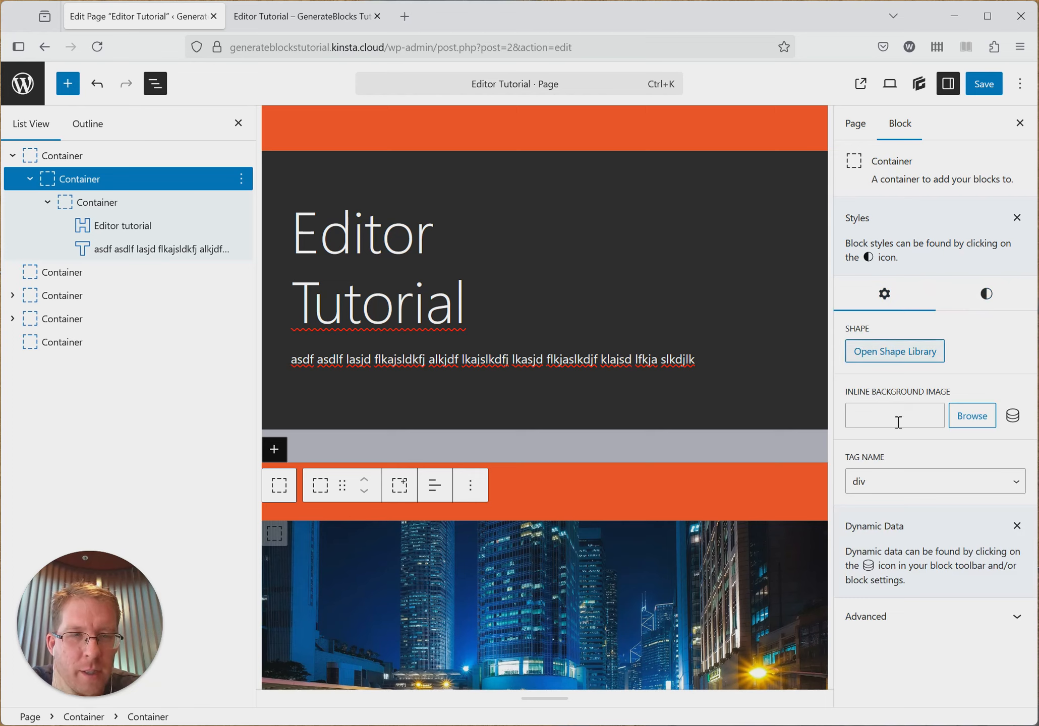
{"action": "left_click", "coordinate": [987, 300]}
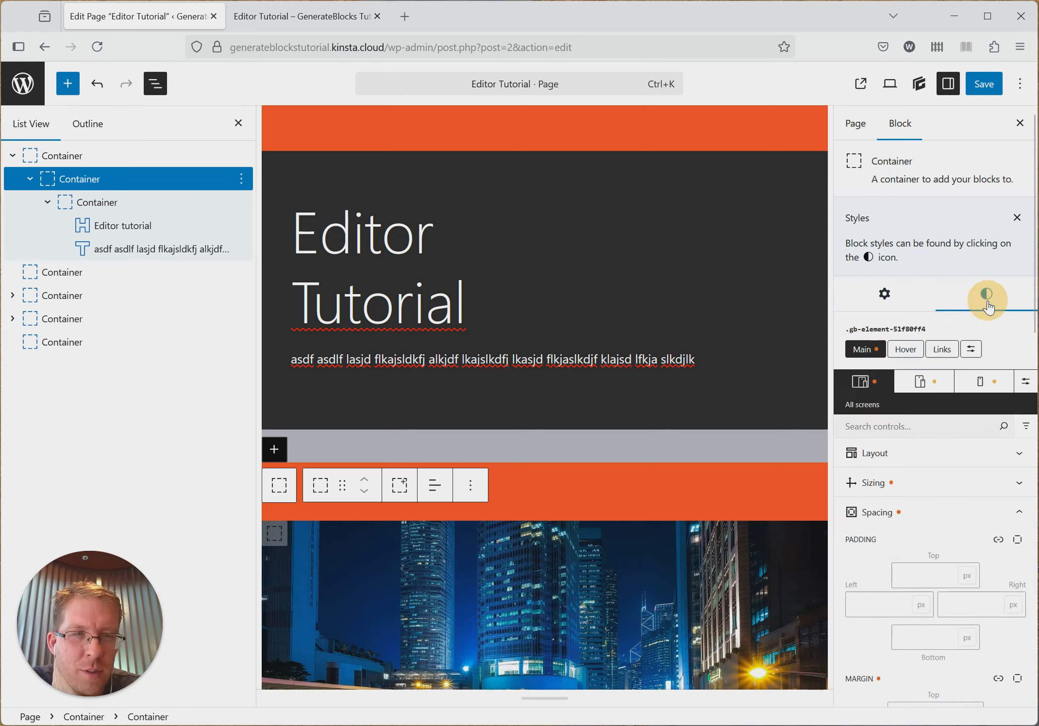
- Try hong-kong-1990268_1920.jpg from the media library as the middle container's inline background image, clearing it at the end
{"action": "left_click", "coordinate": [894, 301]}
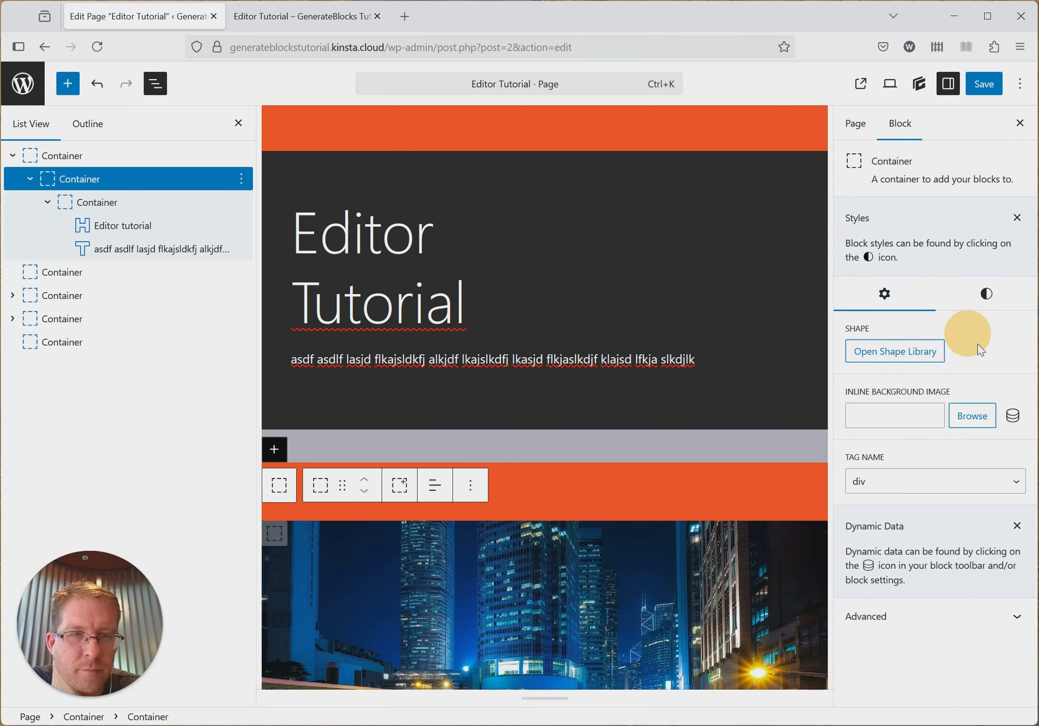
{"action": "left_click", "coordinate": [969, 419]}
{"action": "left_click", "coordinate": [124, 262]}
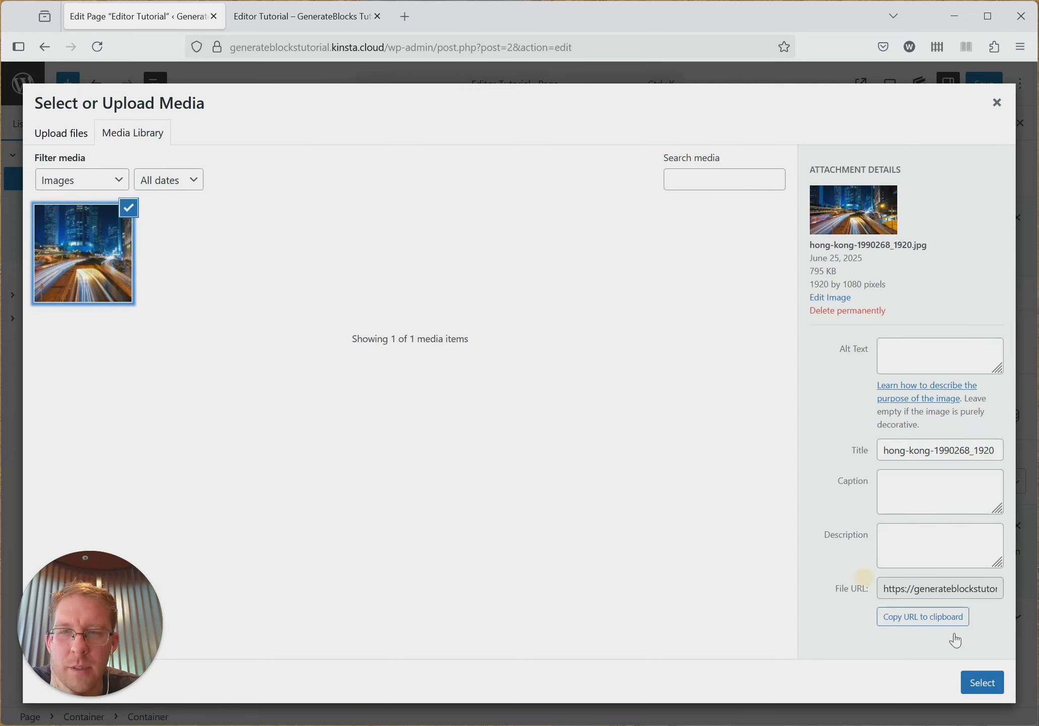
{"action": "left_click", "coordinate": [979, 683]}
{"action": "scroll", "coordinate": [582, 327], "scroll_direction": "up", "scroll_amount": 3}
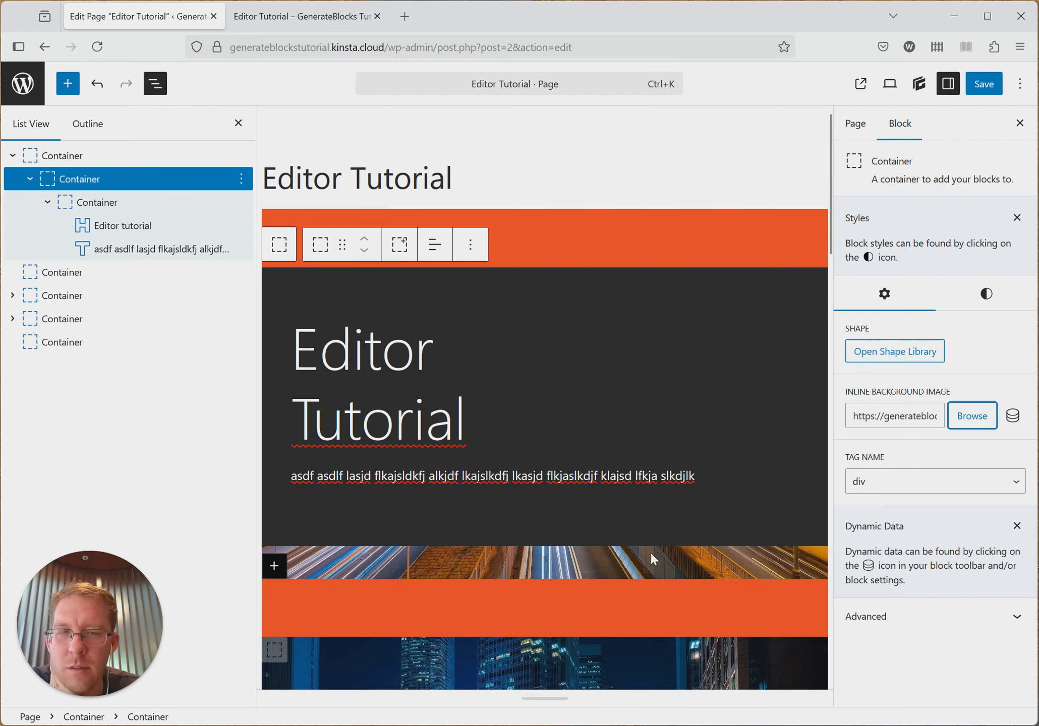
{"action": "triple_click", "coordinate": [920, 413]}
{"action": "key", "text": "BackSpace"}
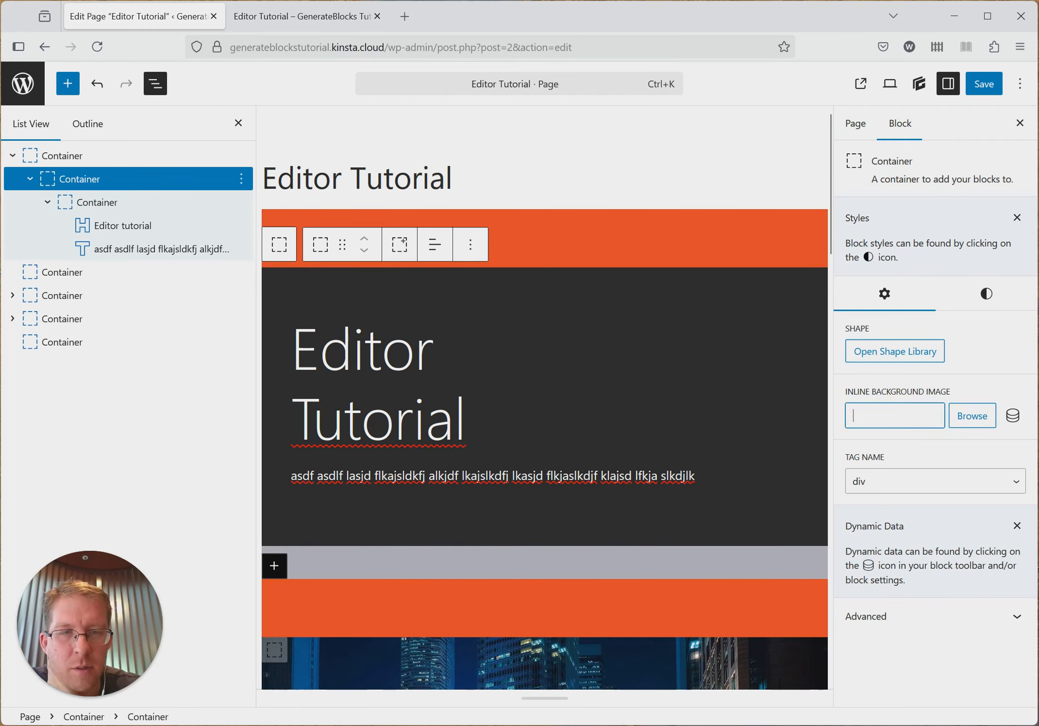
- Set the outermost container's inline background image to the city photo from the media library and save the page
{"action": "left_click", "coordinate": [96, 156]}
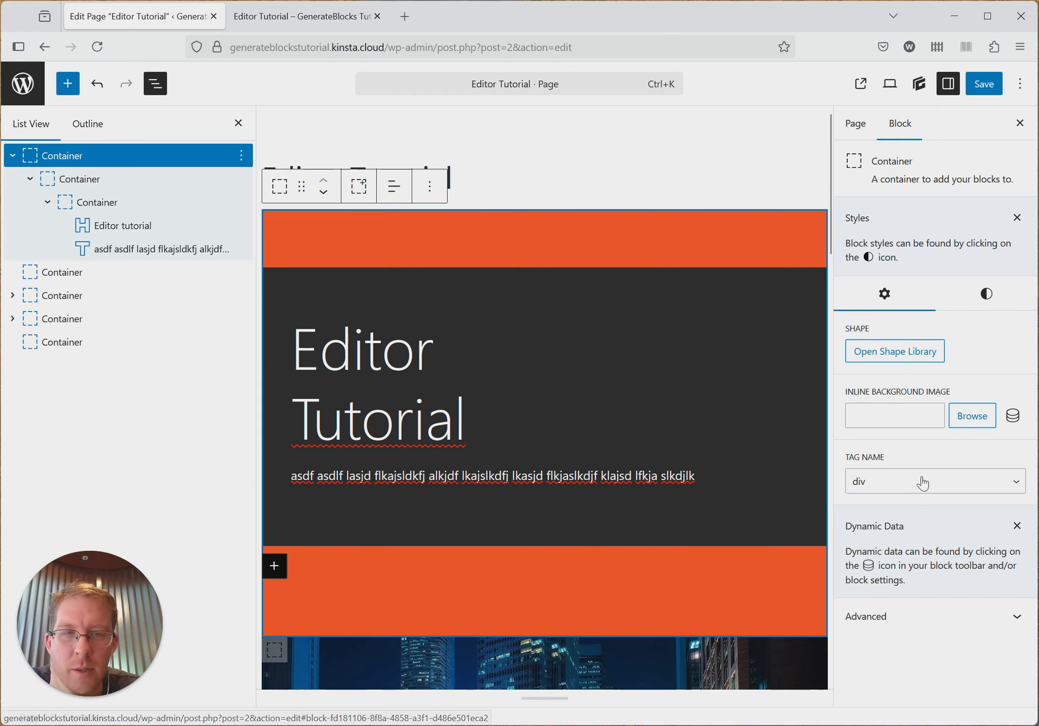
{"action": "left_click", "coordinate": [972, 416]}
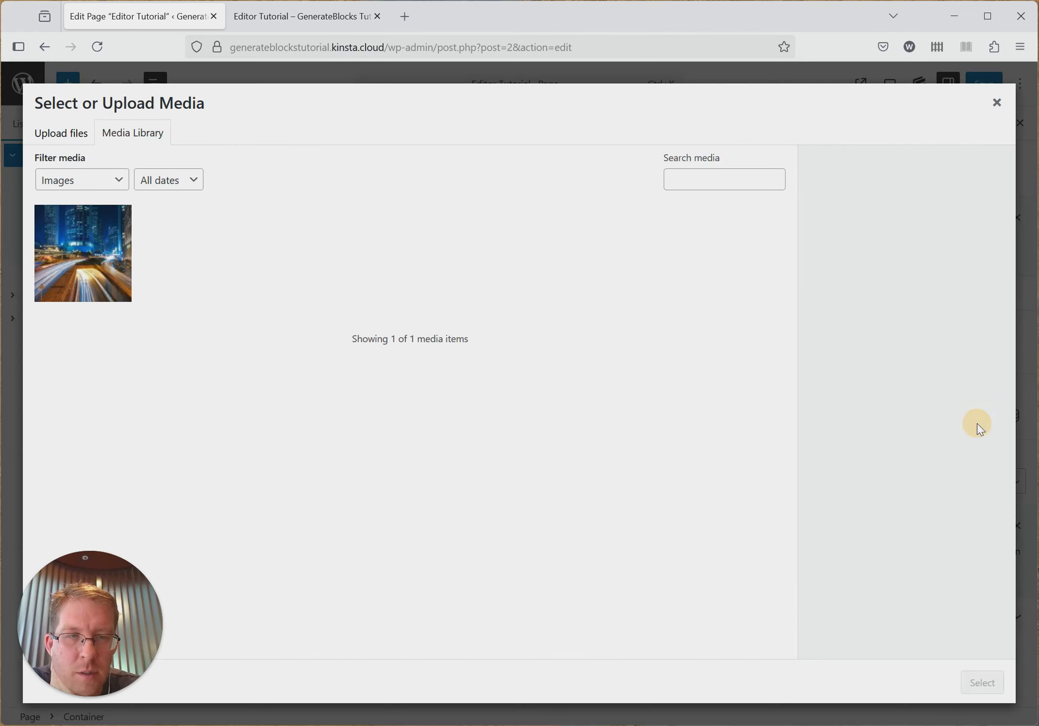
{"action": "left_click", "coordinate": [103, 263]}
{"action": "left_click", "coordinate": [981, 682]}
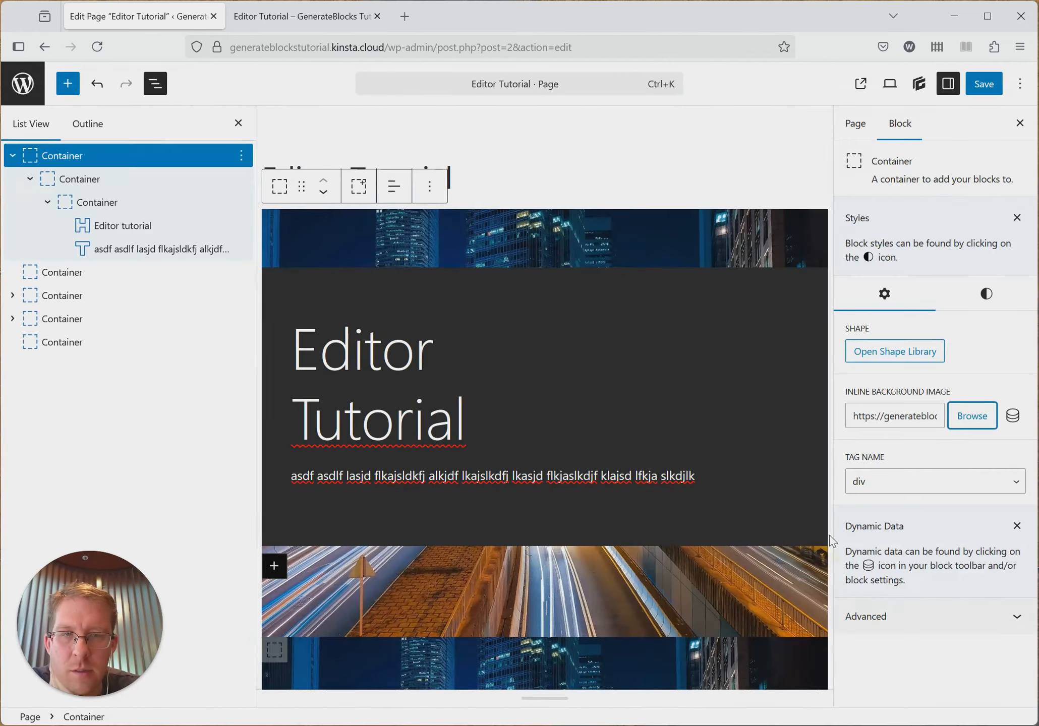
{"action": "left_click", "coordinate": [983, 85]}
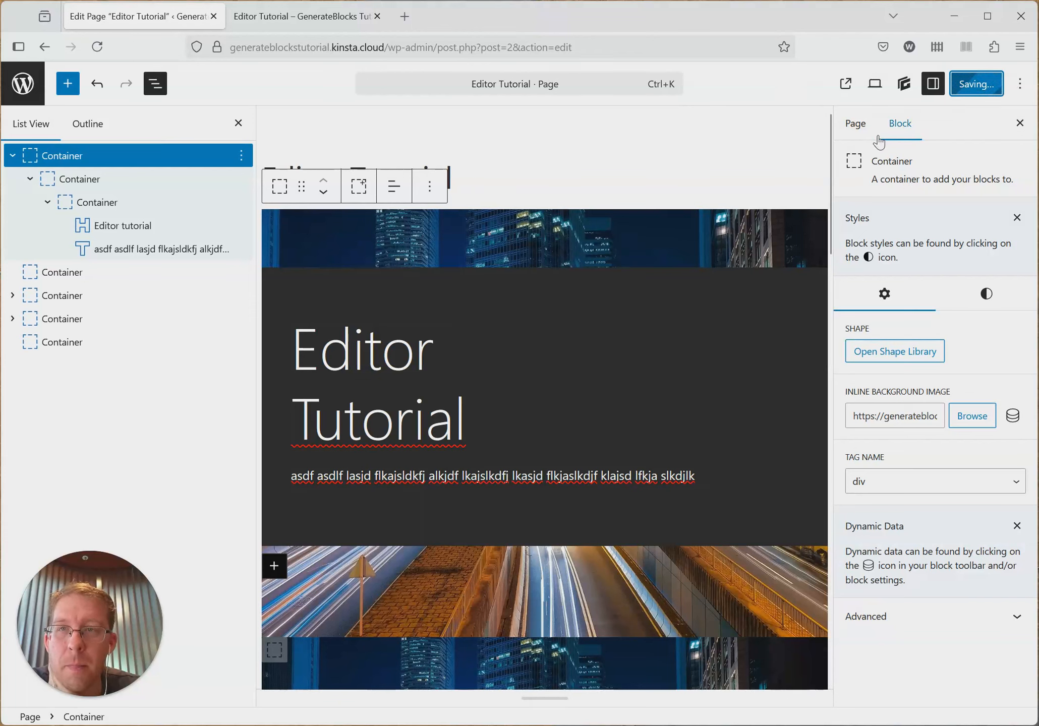
- Reload the published page and inspect the background image in both desktop and mobile responsive views, closing the developer tools at the end
{"action": "left_click", "coordinate": [306, 16]}
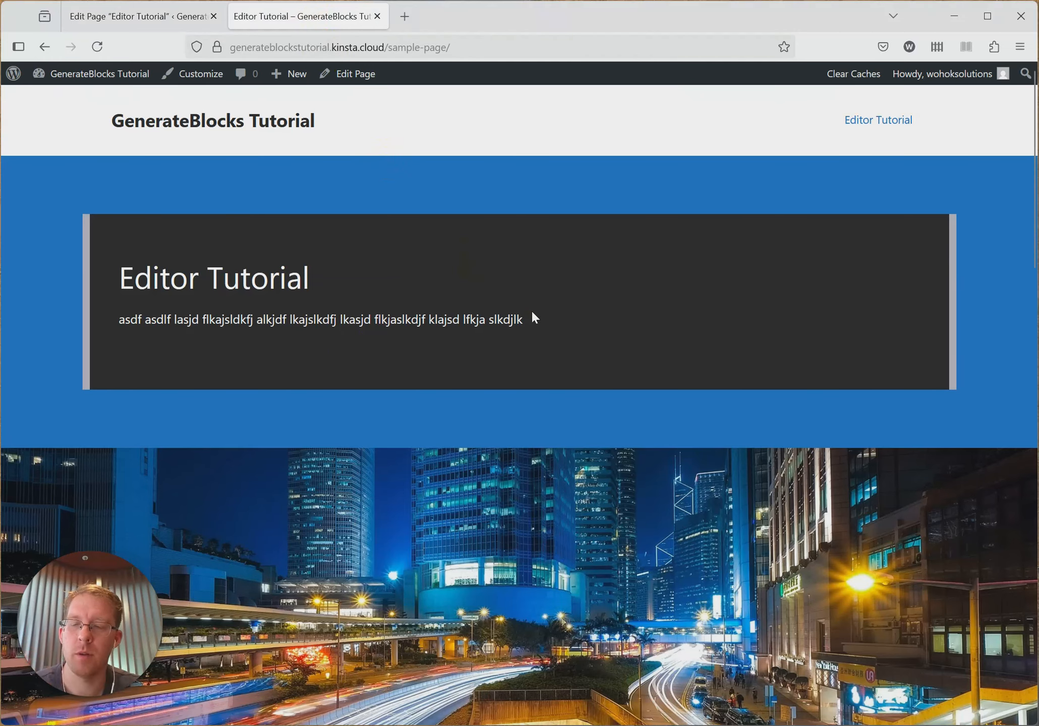
{"action": "key", "text": "F5"}
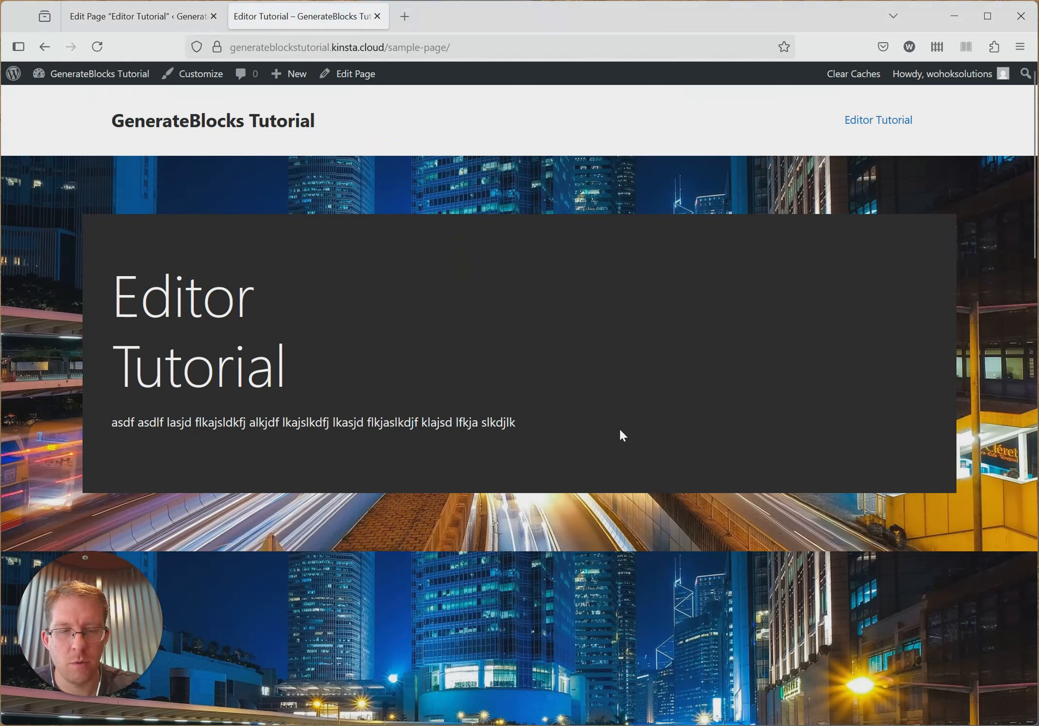
{"action": "key", "text": "F12"}
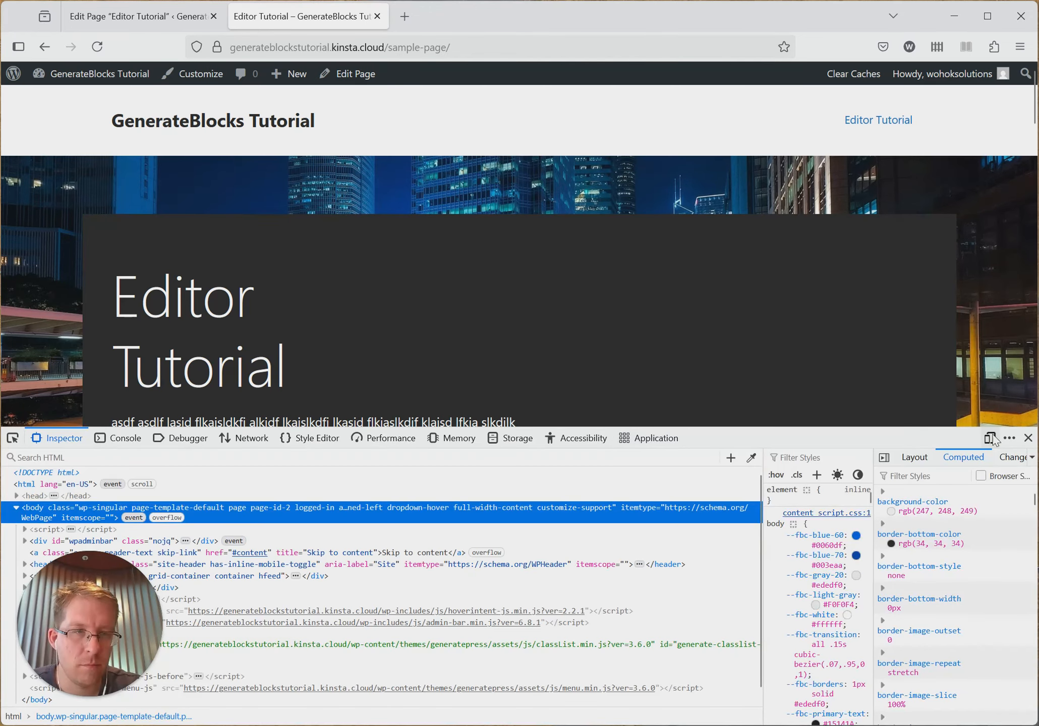
{"action": "left_click", "coordinate": [991, 439]}
{"action": "scroll", "coordinate": [510, 321], "scroll_direction": "down", "scroll_amount": 3}
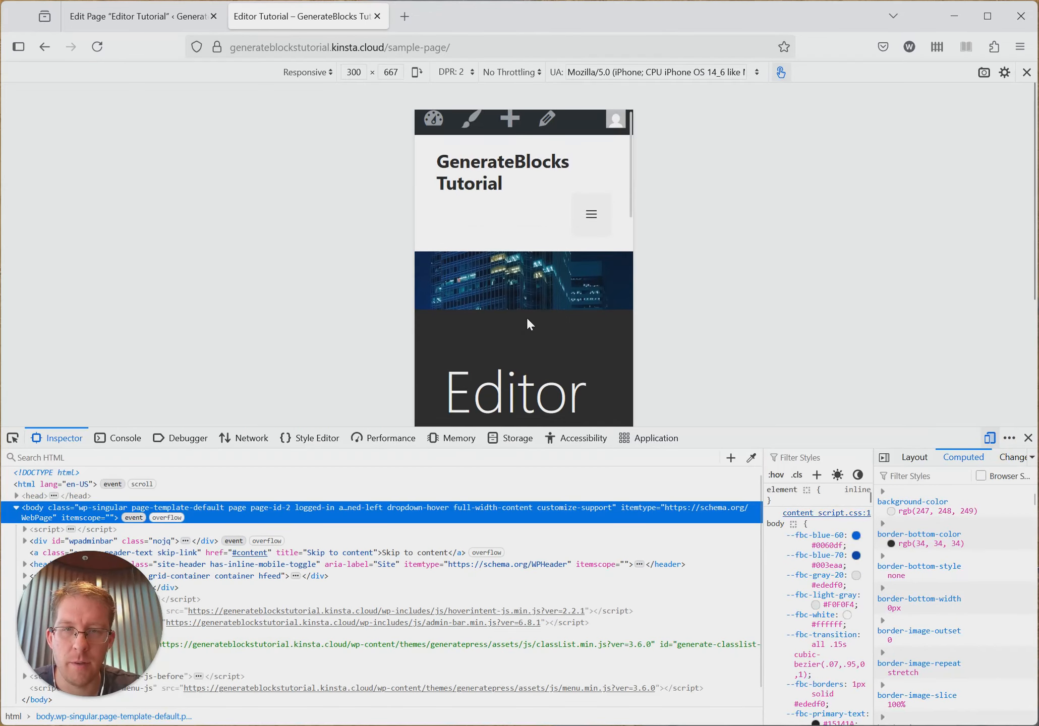
{"action": "scroll", "coordinate": [539, 321], "scroll_direction": "down", "scroll_amount": 5}
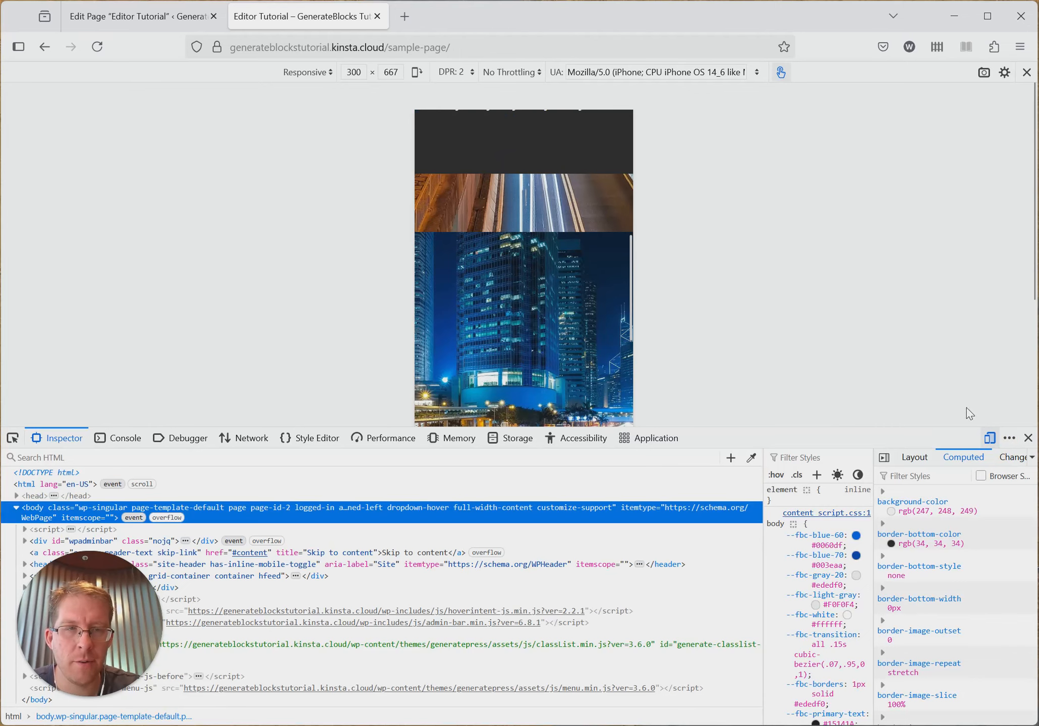
{"action": "left_click", "coordinate": [989, 438]}
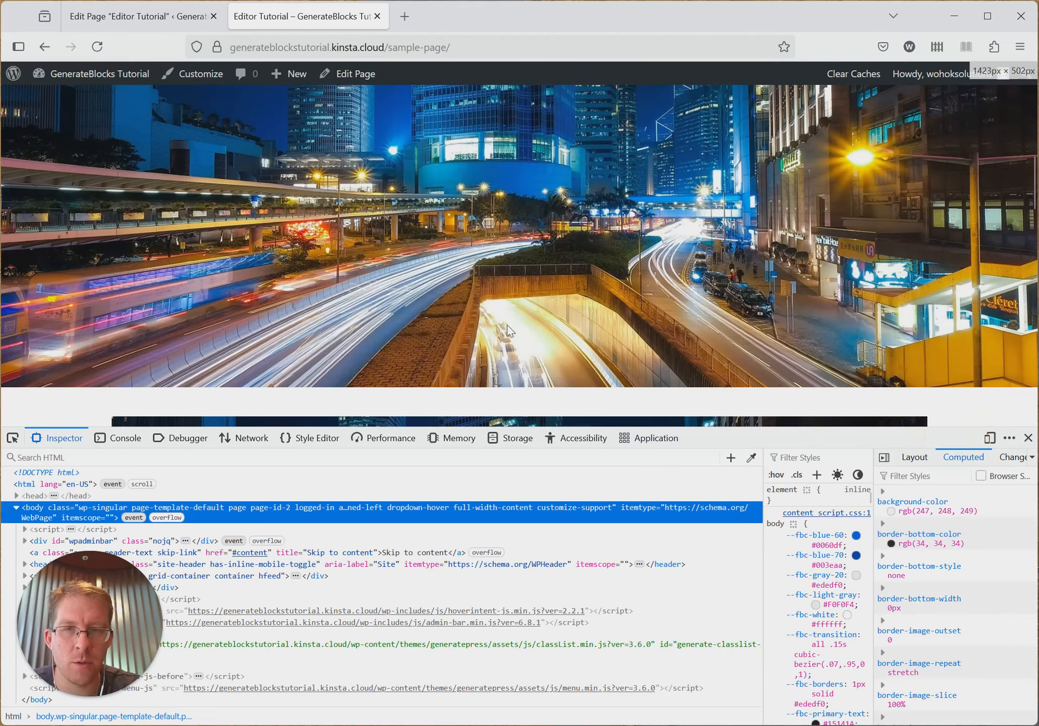
{"action": "left_click", "coordinate": [1028, 438]}
{"action": "scroll", "coordinate": [472, 355], "scroll_direction": "up", "scroll_amount": 10}
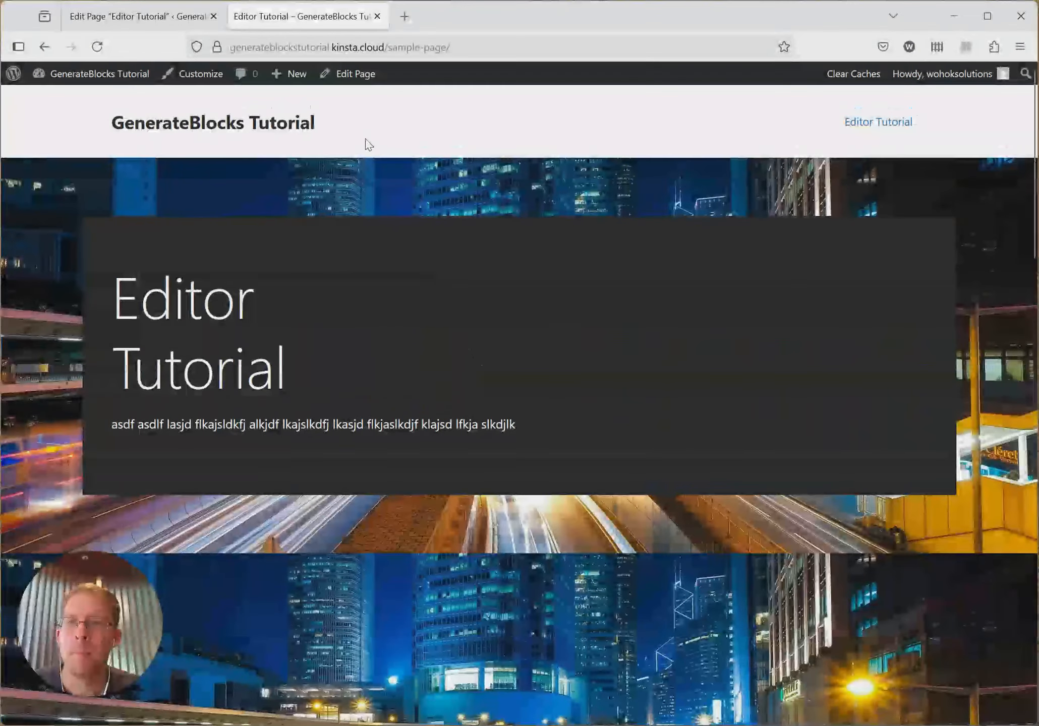
- Return to the page editor, clear the outermost container's inline background image and save the page
{"action": "left_click", "coordinate": [132, 17]}
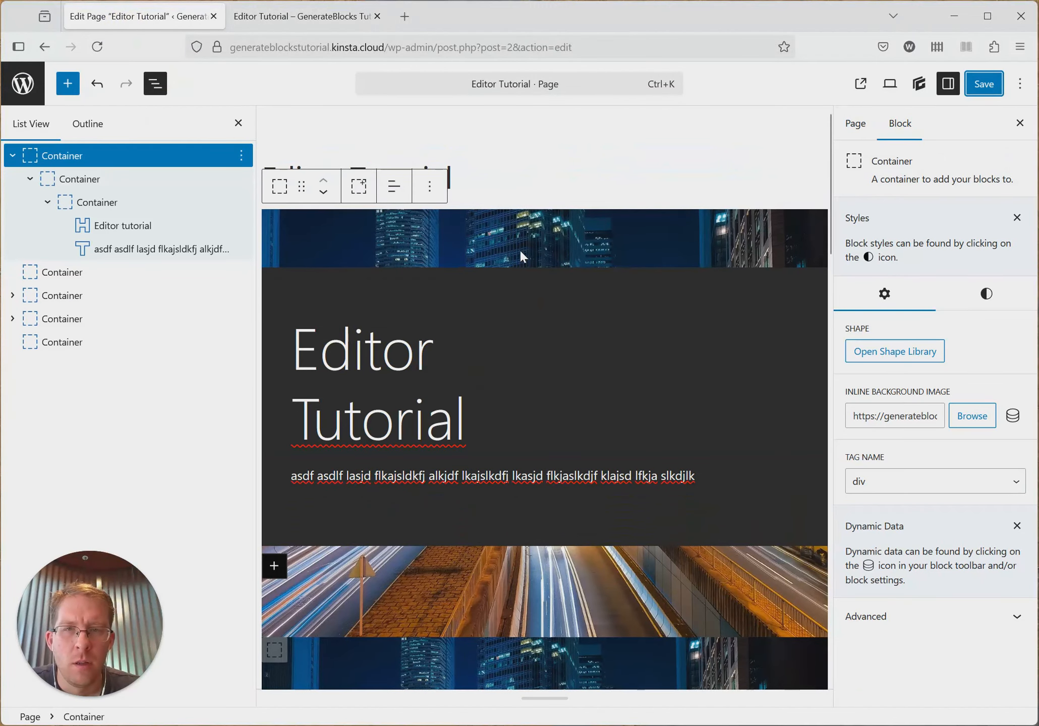
{"action": "left_click", "coordinate": [893, 415]}
{"action": "key", "text": "ctrl+a"}
{"action": "key", "text": "BackSpace"}
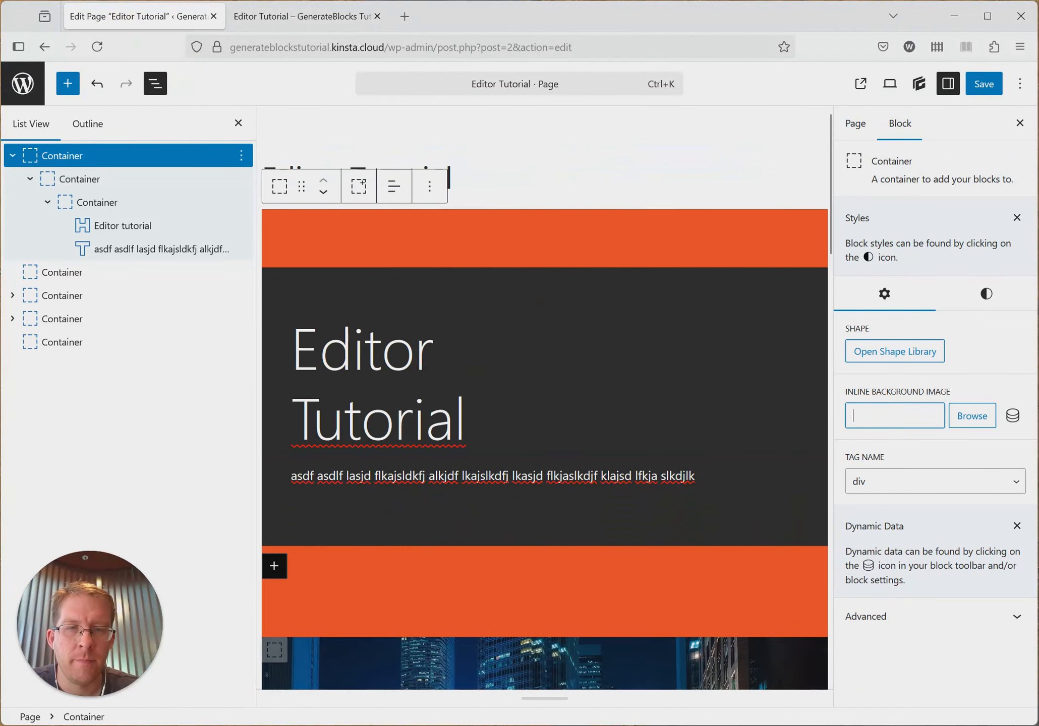
{"action": "left_click", "coordinate": [1000, 81]}
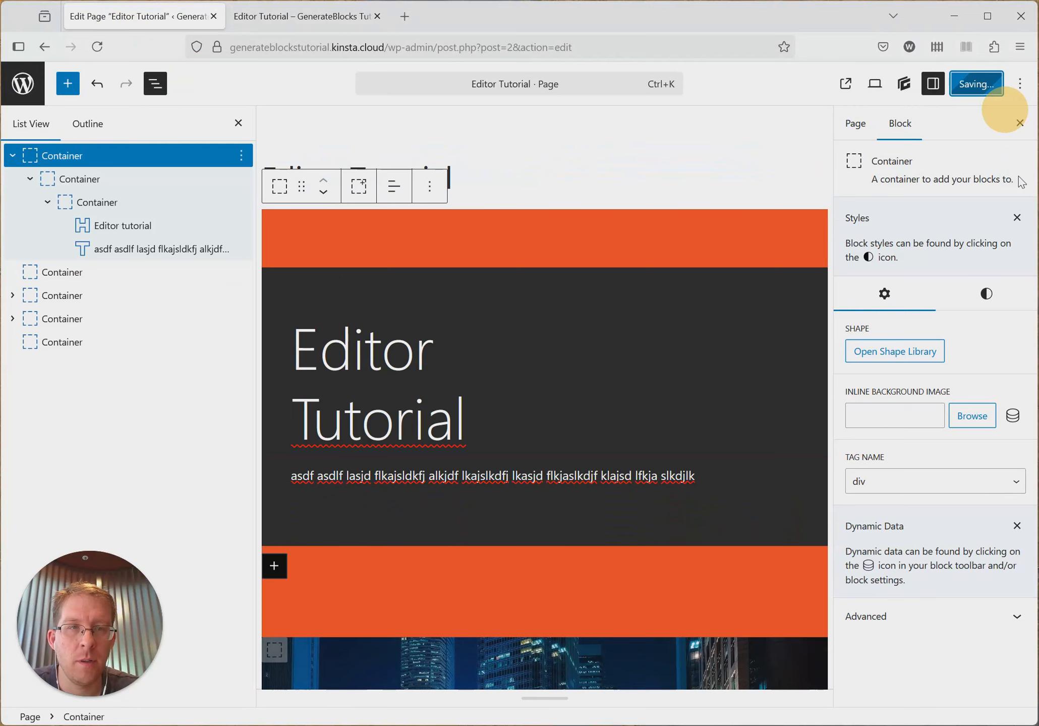
- Examine the background clip and background origin options in the outermost container's background styles
{"action": "left_click", "coordinate": [1004, 300]}
{"action": "scroll", "coordinate": [950, 433], "scroll_direction": "down", "scroll_amount": 5}
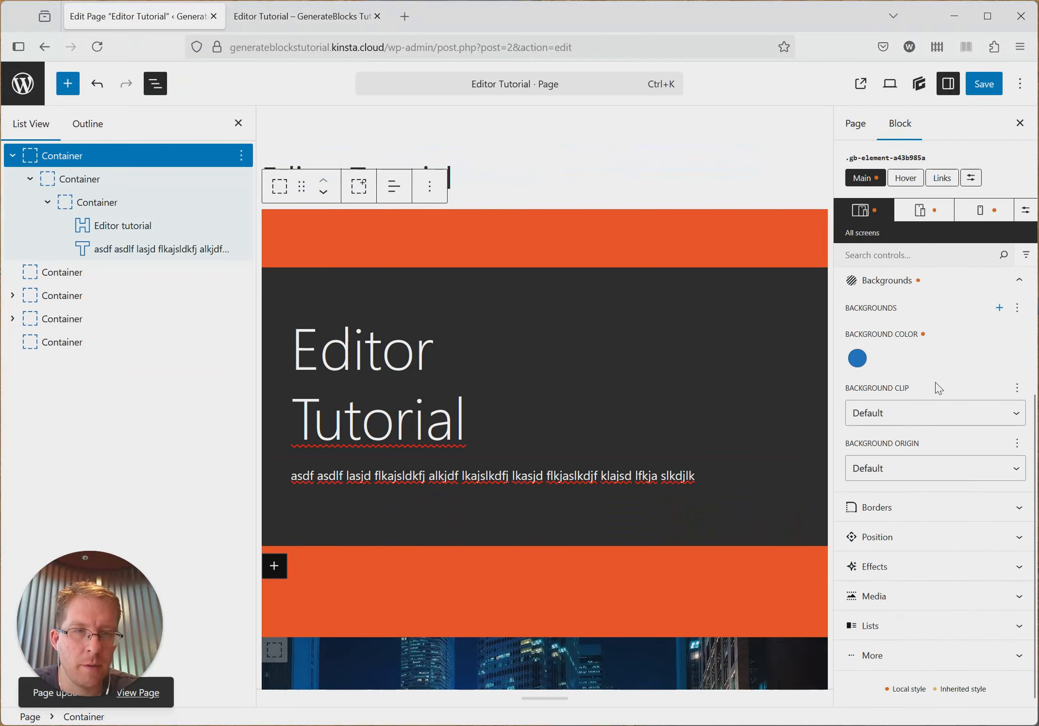
{"action": "left_click", "coordinate": [934, 413]}
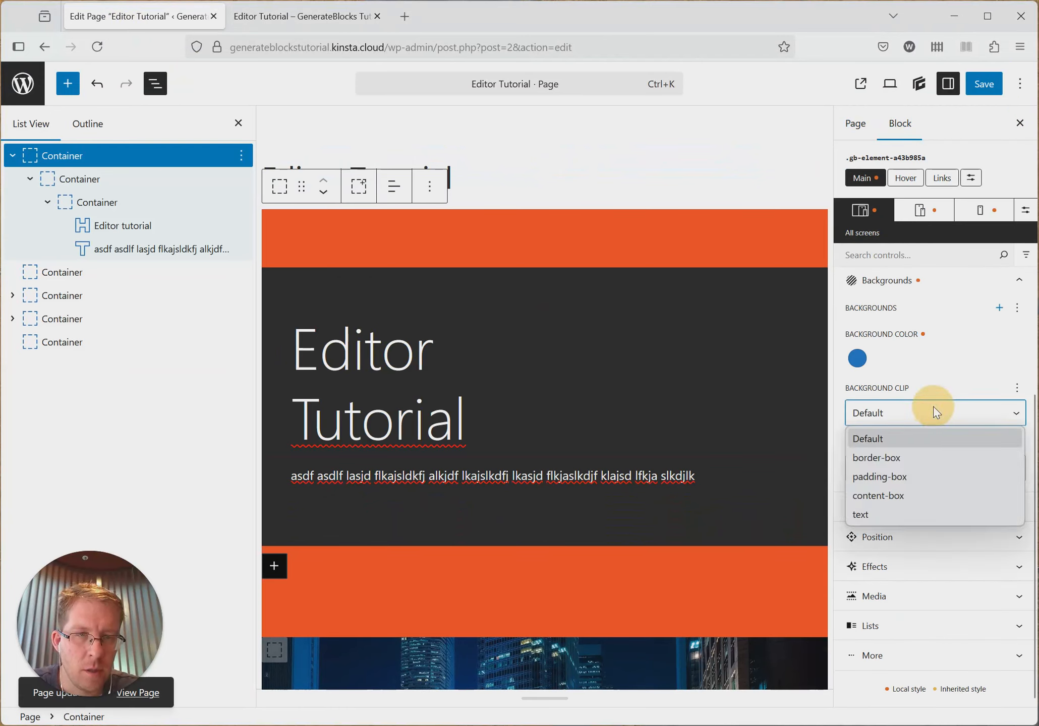
{"action": "left_click", "coordinate": [949, 358]}
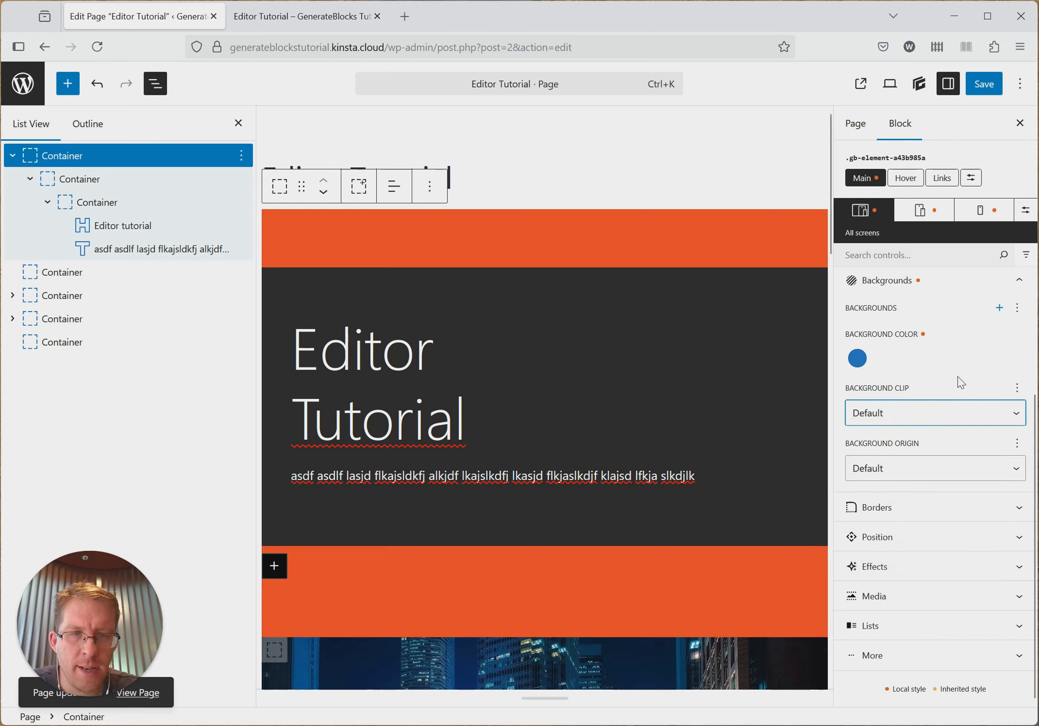
{"action": "left_click", "coordinate": [948, 466]}
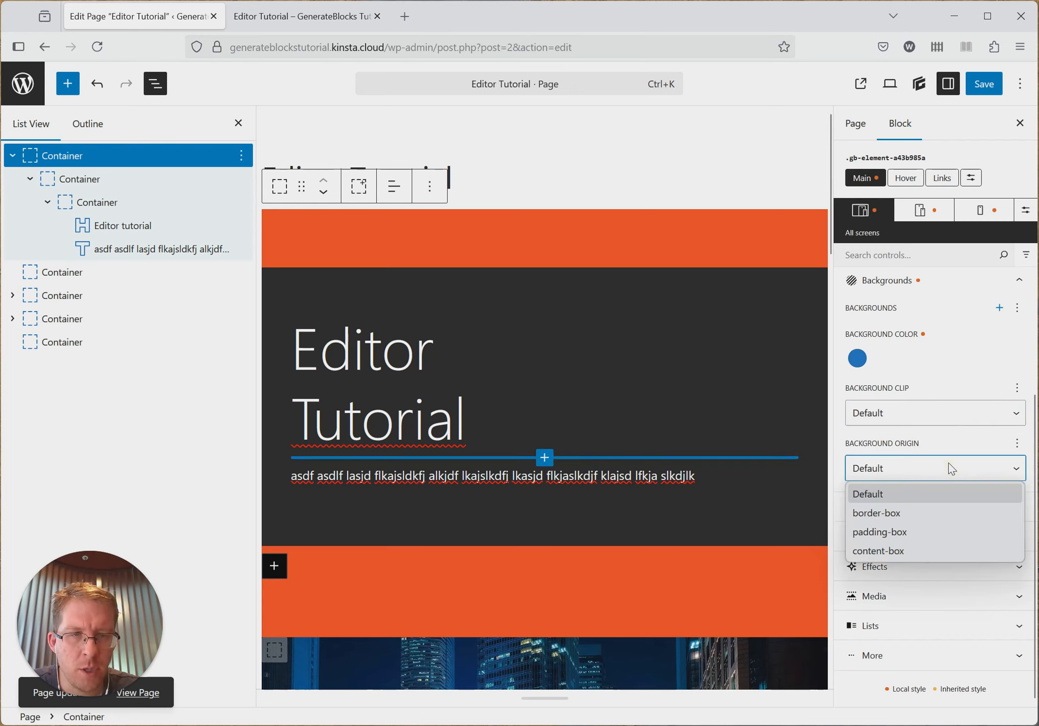
{"action": "left_click", "coordinate": [931, 470]}
{"action": "left_click", "coordinate": [949, 414]}
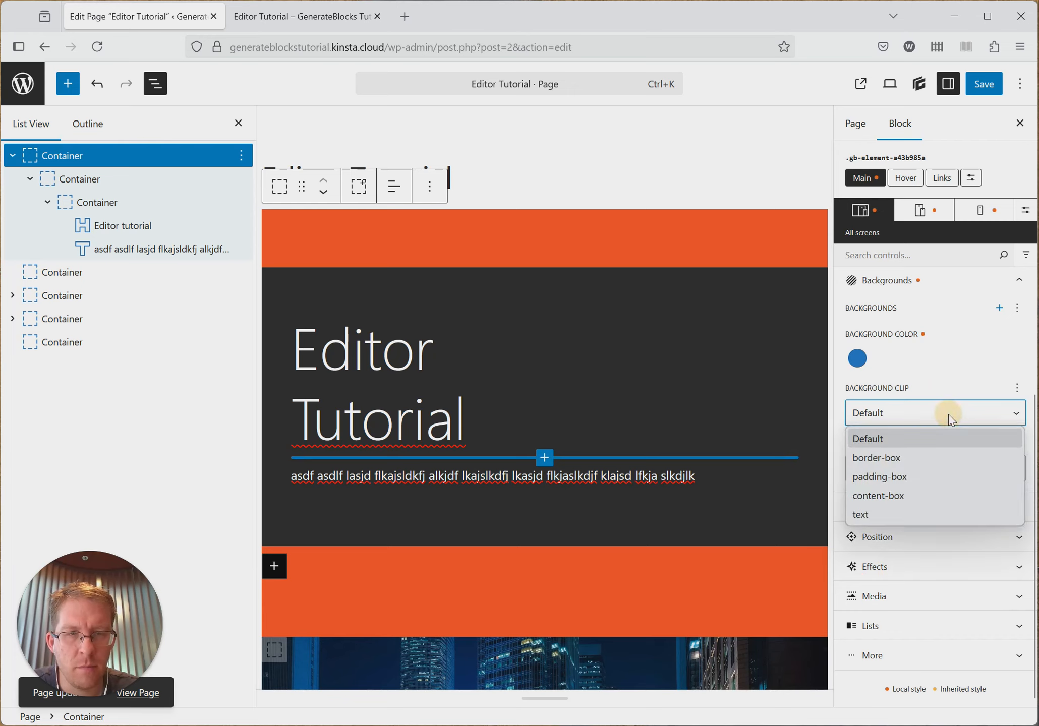
{"action": "left_click", "coordinate": [974, 398]}
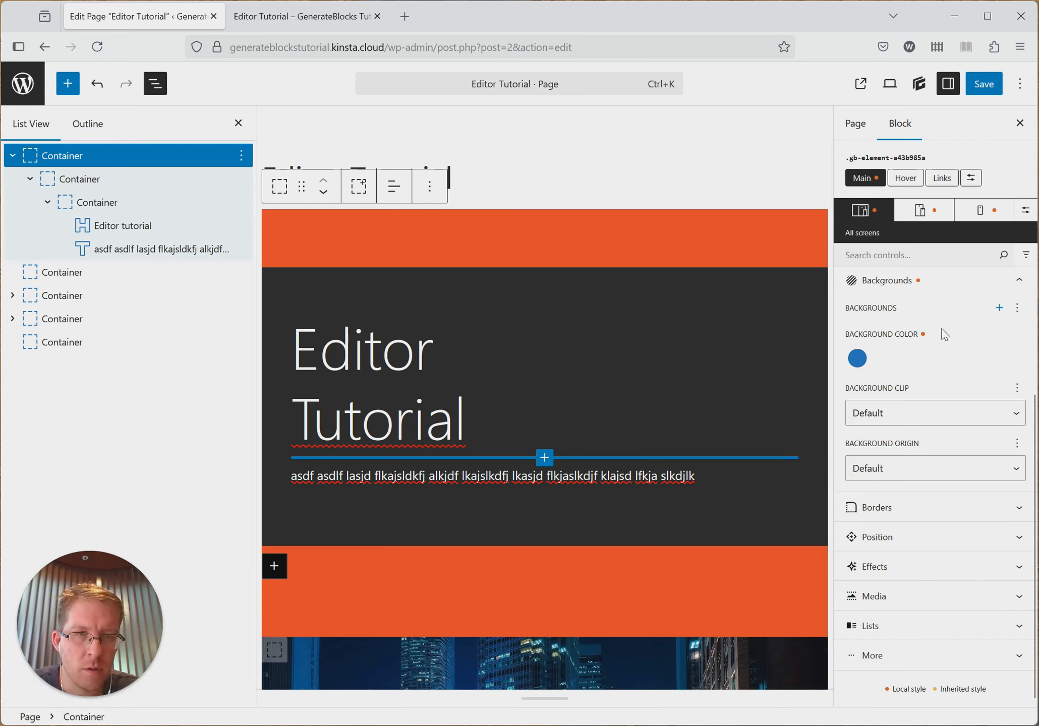
- Give the innermost container around the heading and text a 3 px yellow border on all sides
{"action": "left_click", "coordinate": [464, 284]}
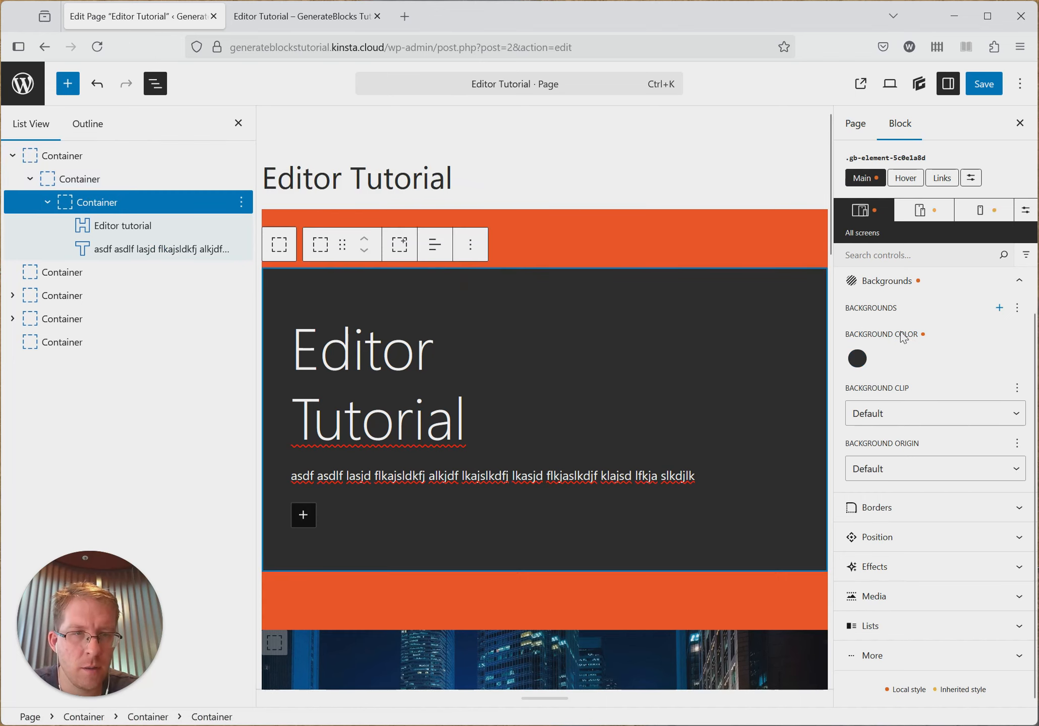
{"action": "left_click", "coordinate": [903, 280]}
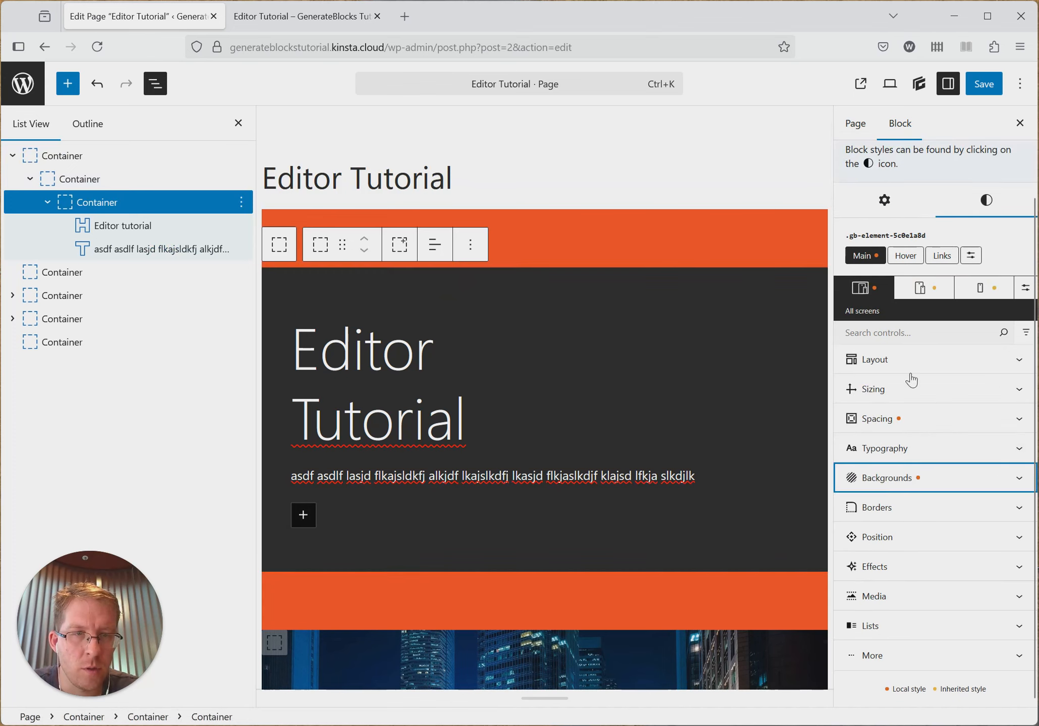
{"action": "left_click", "coordinate": [903, 506]}
{"action": "scroll", "coordinate": [933, 575], "scroll_direction": "down", "scroll_amount": 4}
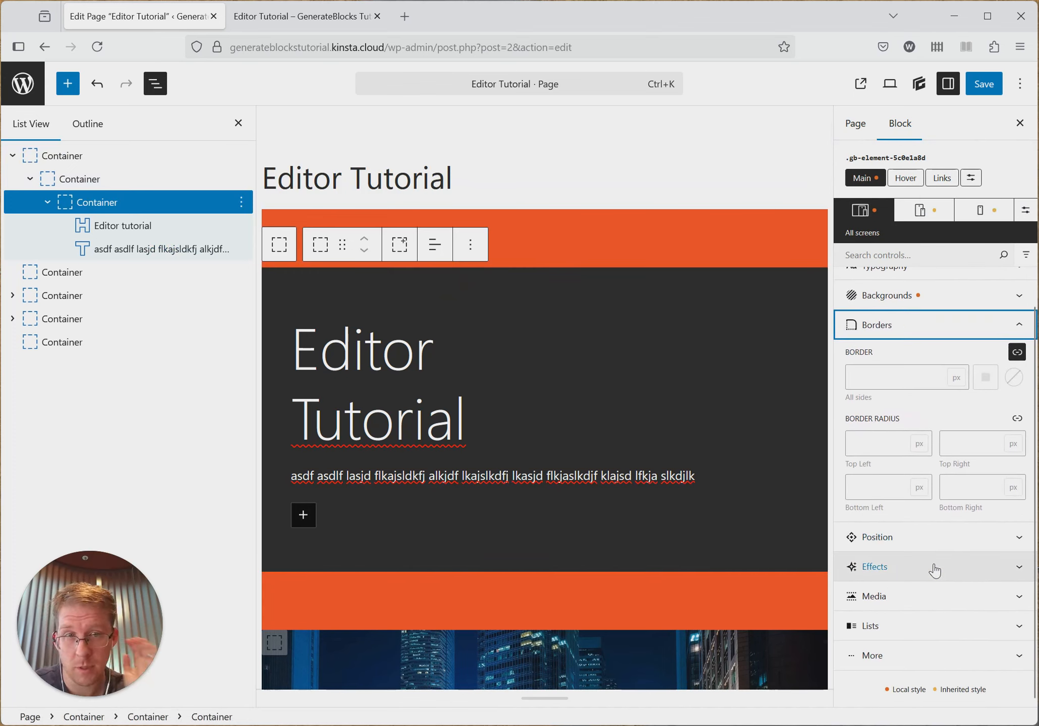
{"action": "left_click", "coordinate": [913, 377]}
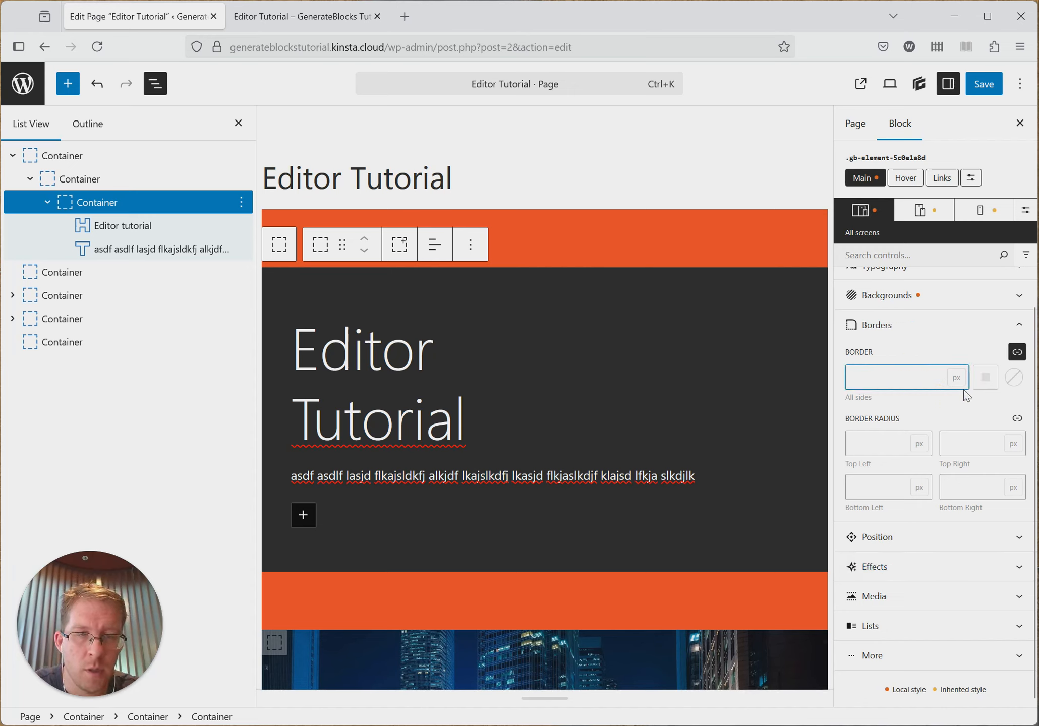
{"action": "left_click", "coordinate": [1023, 377]}
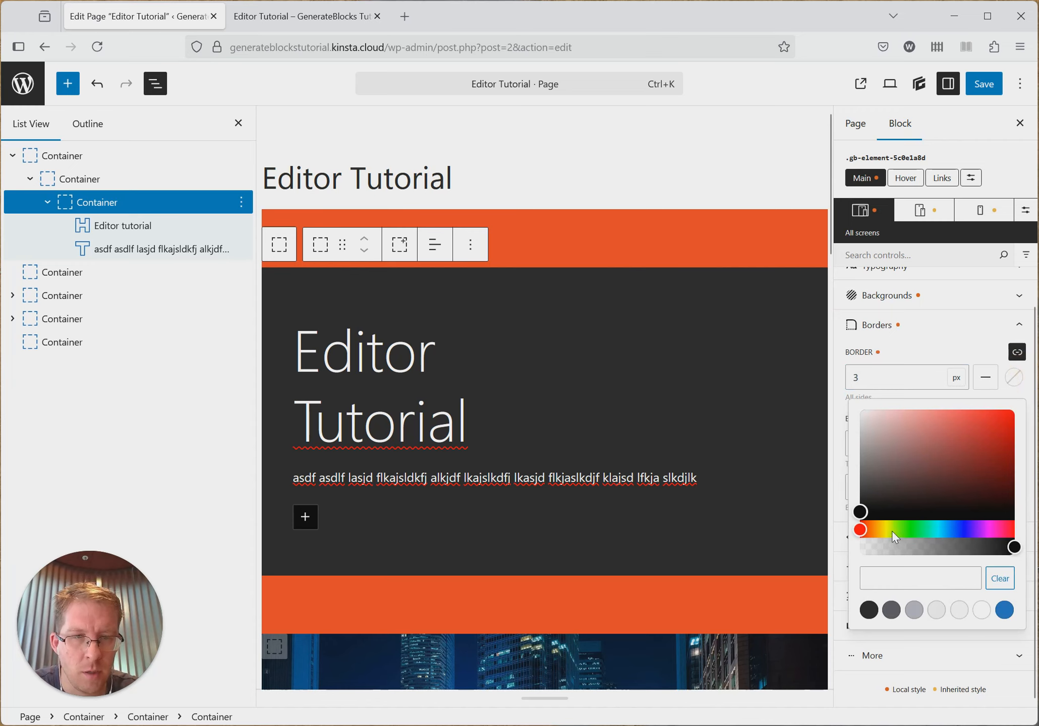
{"action": "left_click_drag", "start_coordinate": [892, 532], "coordinate": [885, 529]}
{"action": "left_click", "coordinate": [991, 413]}
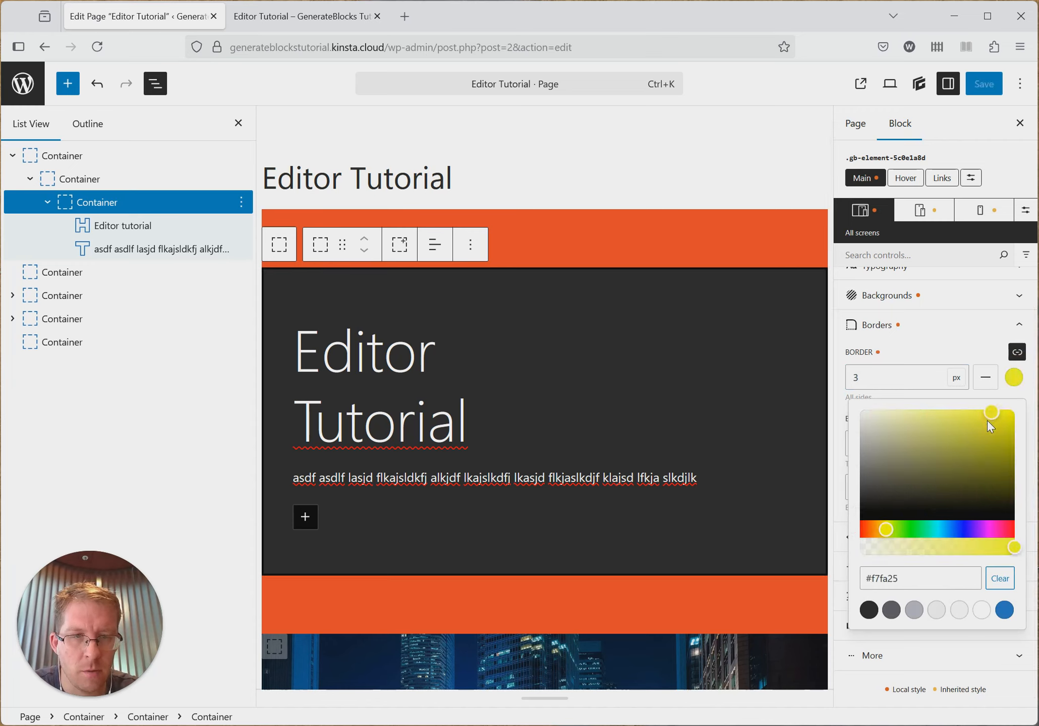
{"action": "left_click", "coordinate": [977, 337]}
{"action": "scroll", "coordinate": [937, 471], "scroll_direction": "up", "scroll_amount": 4}
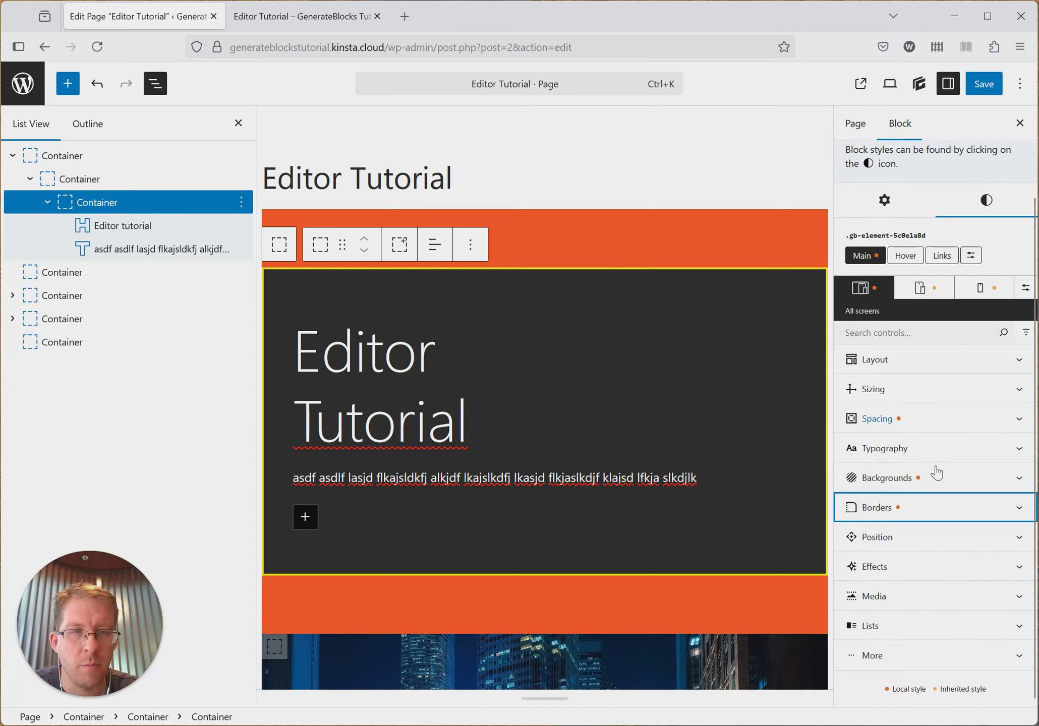
- Save the page and reload the published page to check the container's border
{"action": "left_click", "coordinate": [984, 84]}
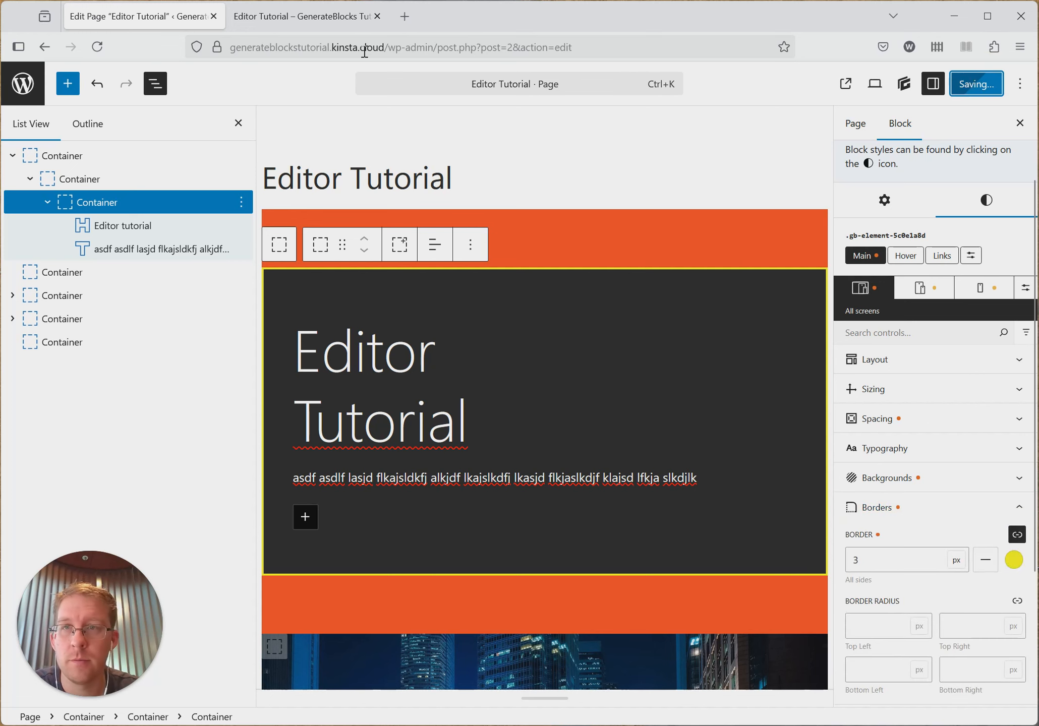
{"action": "left_click", "coordinate": [357, 17]}
{"action": "key", "text": "F5"}
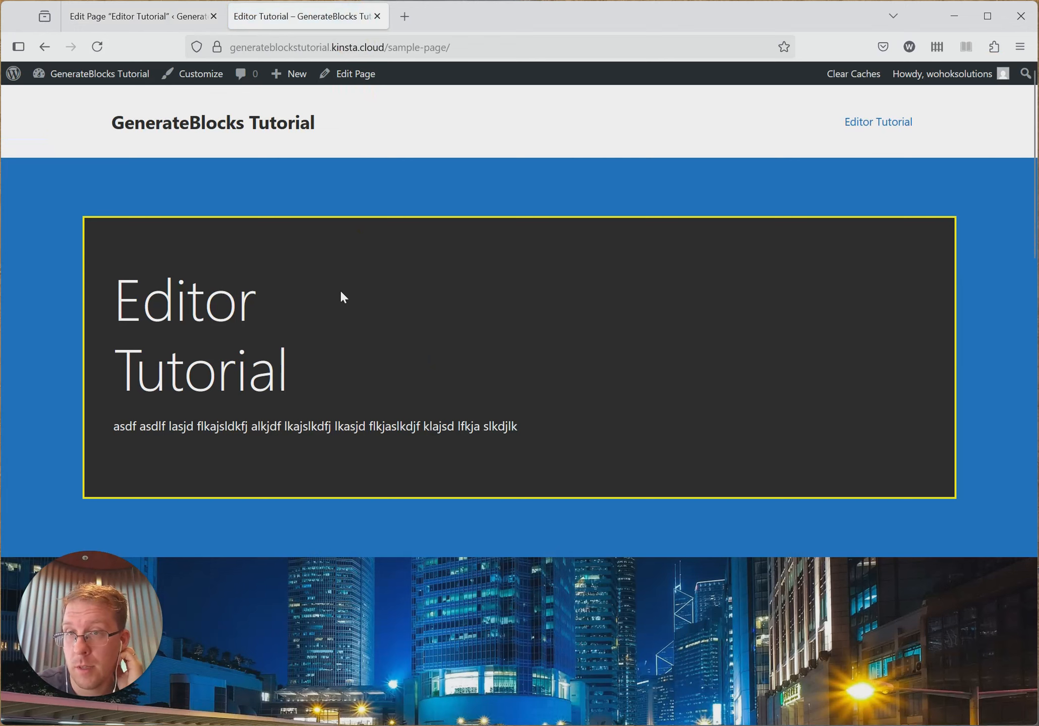
- Back in the page editor, set the innermost container's top-left and bottom-right border radius to 36 px
{"action": "left_click", "coordinate": [81, 16]}
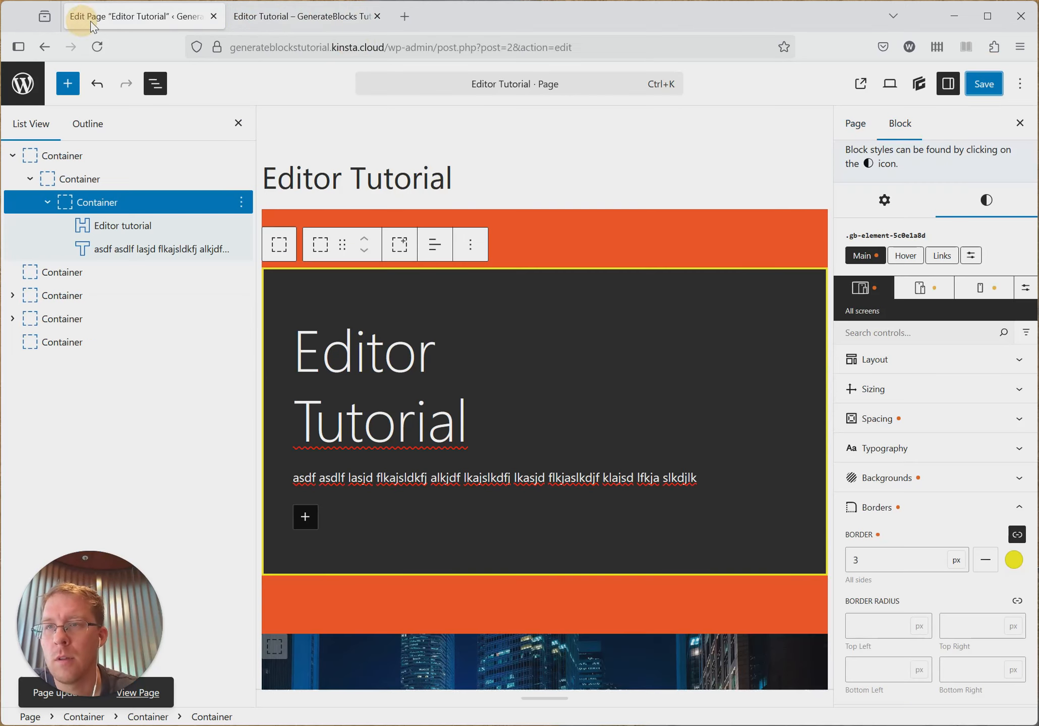
{"action": "scroll", "coordinate": [915, 565], "scroll_direction": "down", "scroll_amount": 2}
{"action": "left_click", "coordinate": [898, 552]}
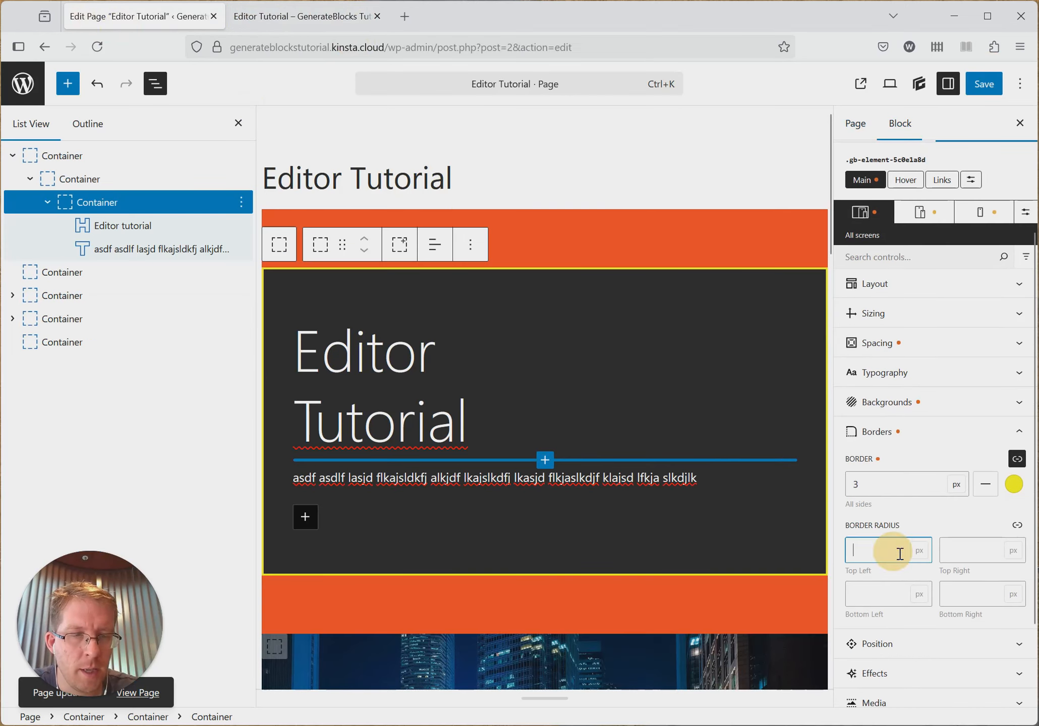
{"action": "scroll", "coordinate": [937, 549], "scroll_direction": "down", "scroll_amount": 2}
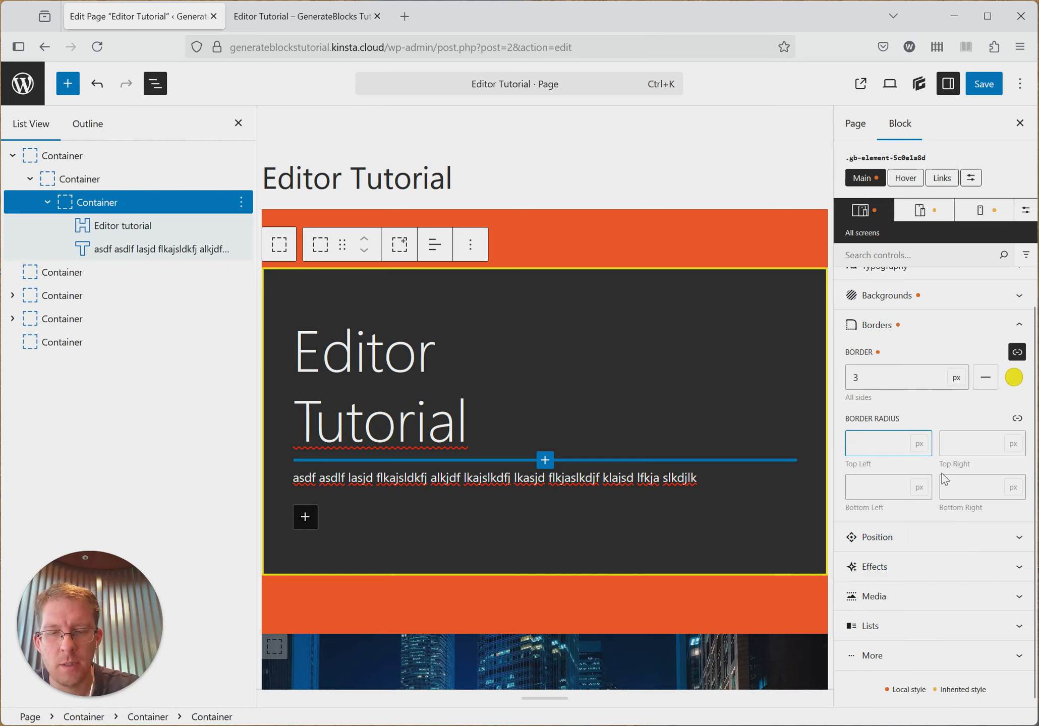
{"action": "type", "text": "36"}
{"action": "left_click", "coordinate": [967, 483]}
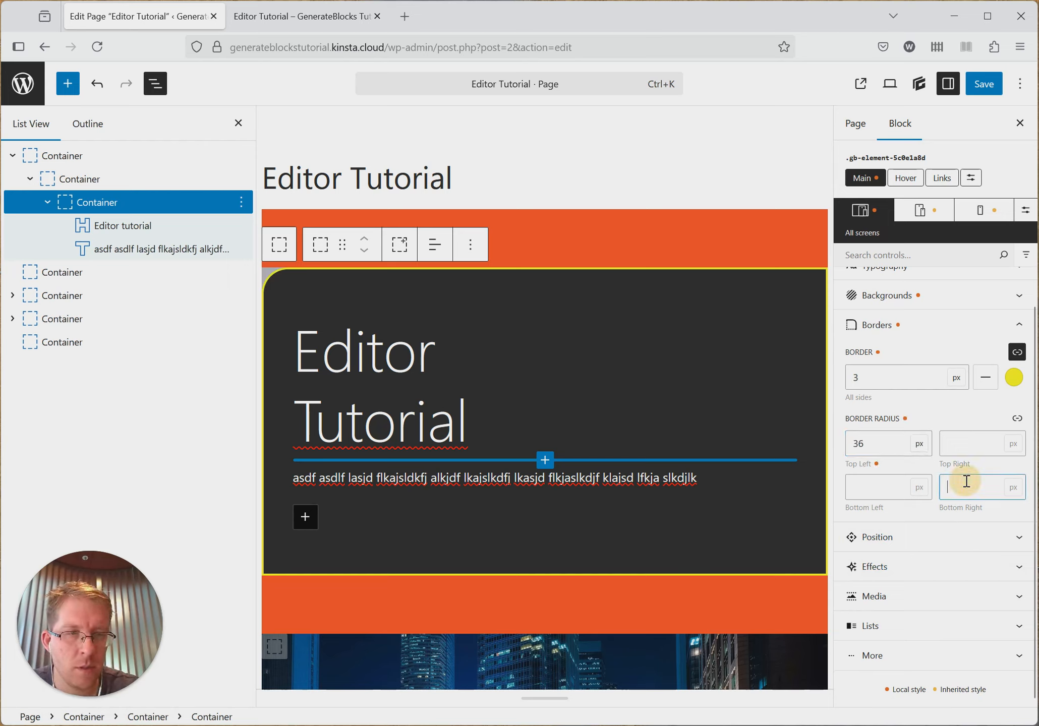
{"action": "type", "text": "36"}
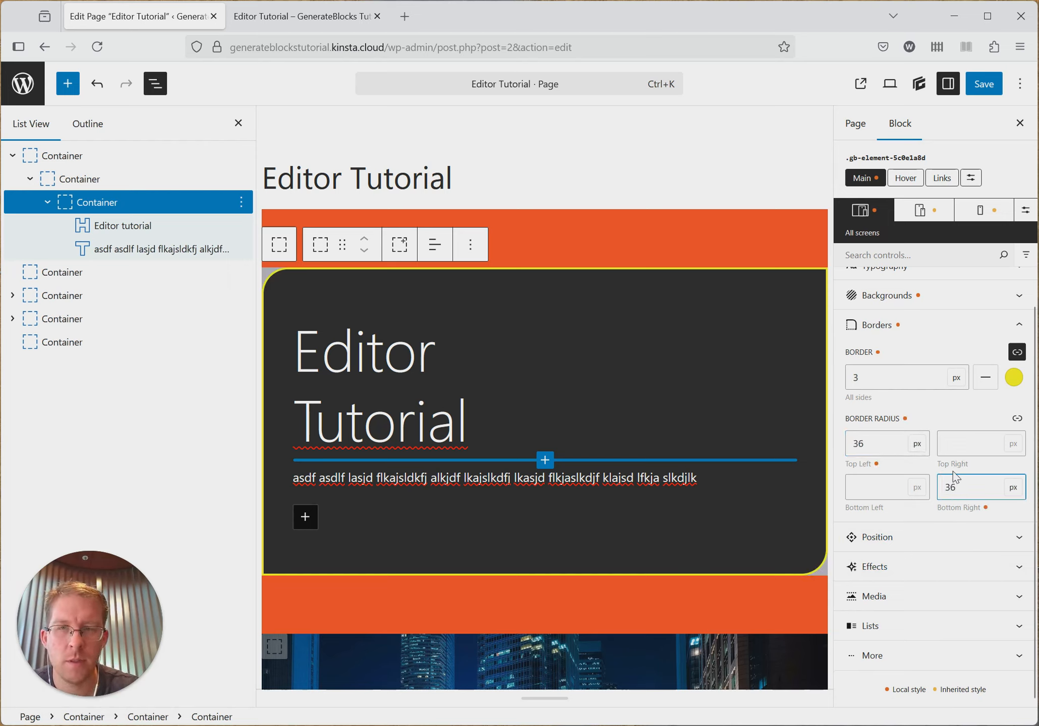
- Set the innermost container's top-right and bottom-left border radius to 200 px
{"action": "left_click", "coordinate": [962, 440]}
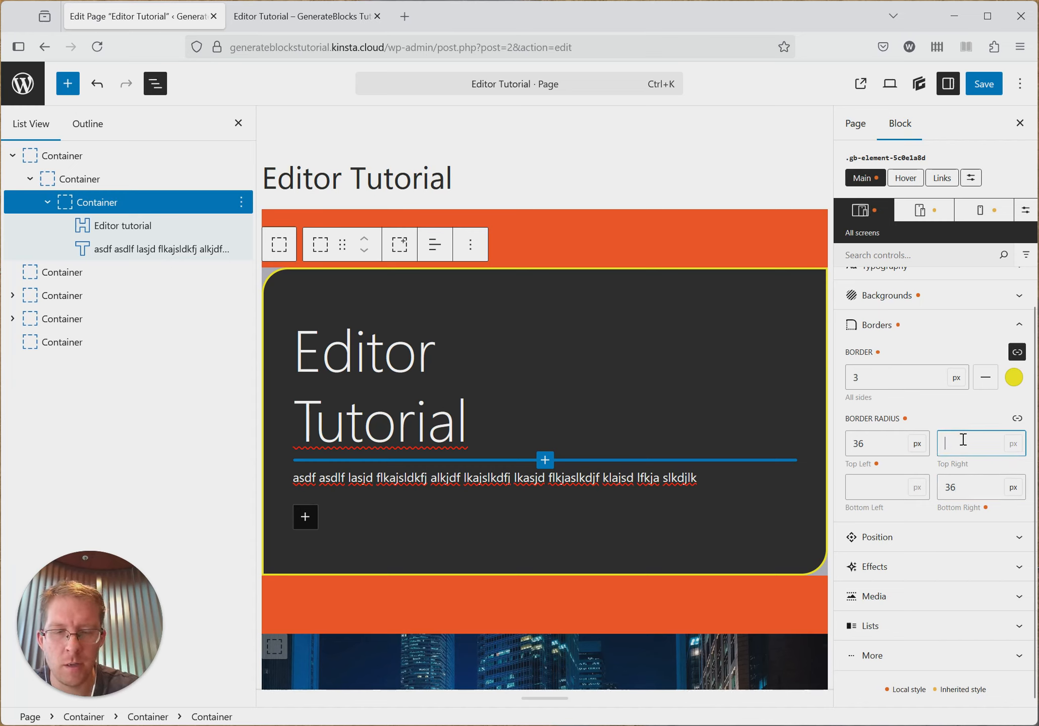
{"action": "type", "text": "200"}
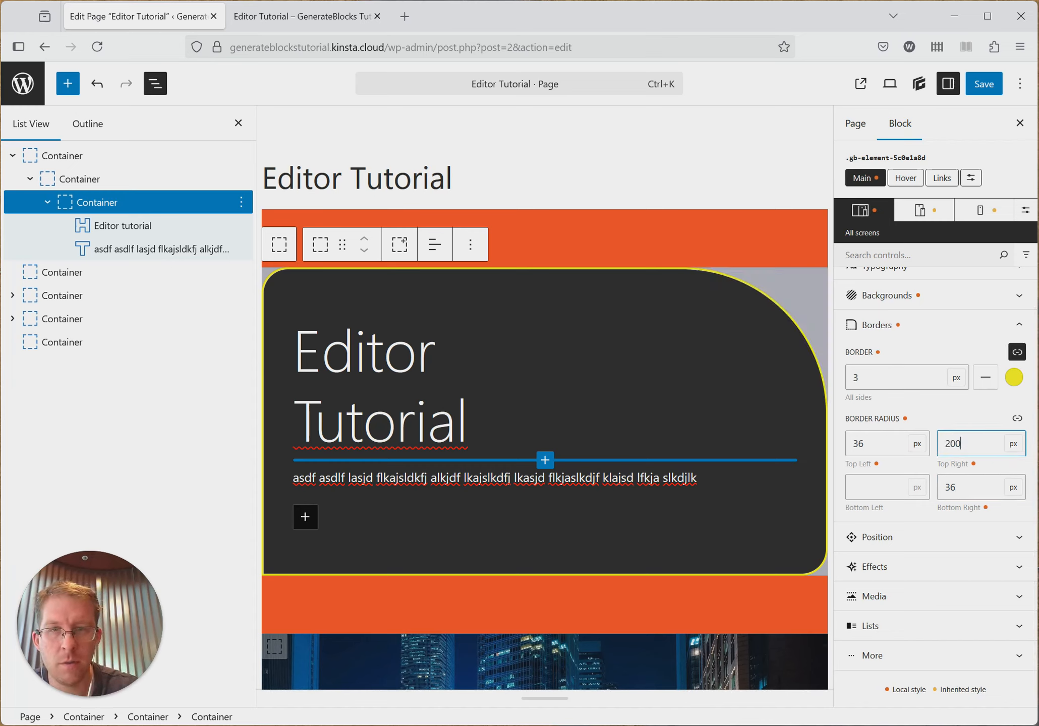
{"action": "left_click", "coordinate": [874, 487]}
{"action": "type", "text": "20"}
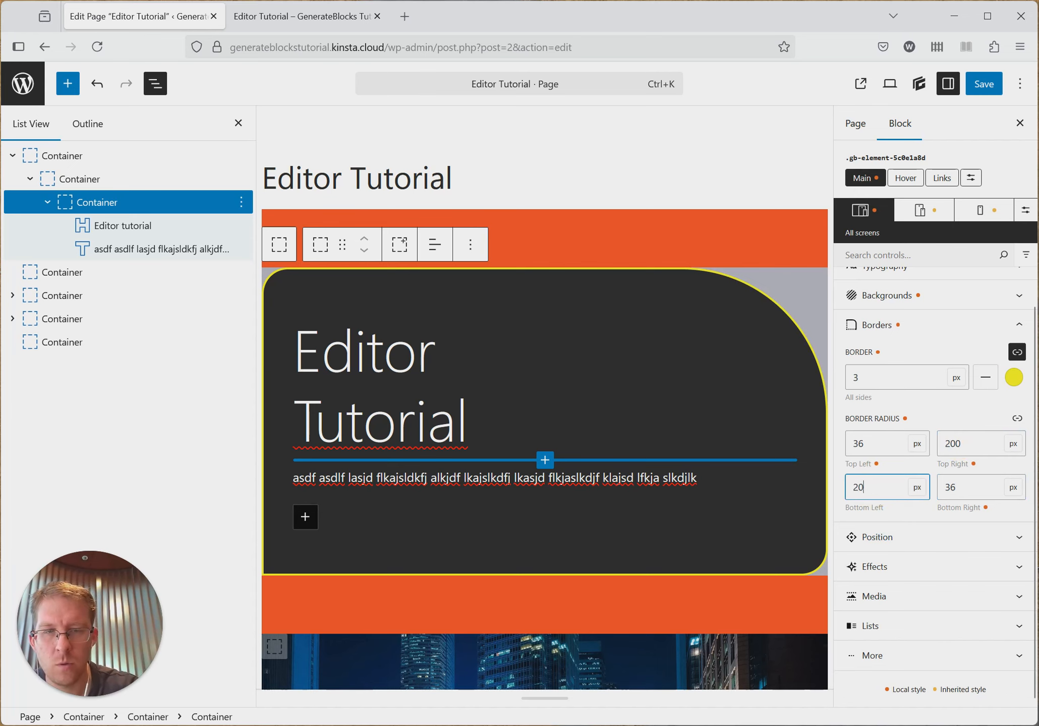
{"action": "type", "text": "0"}
- Save the page and reload the published page to check the container's rounded corners
{"action": "left_click", "coordinate": [1001, 89]}
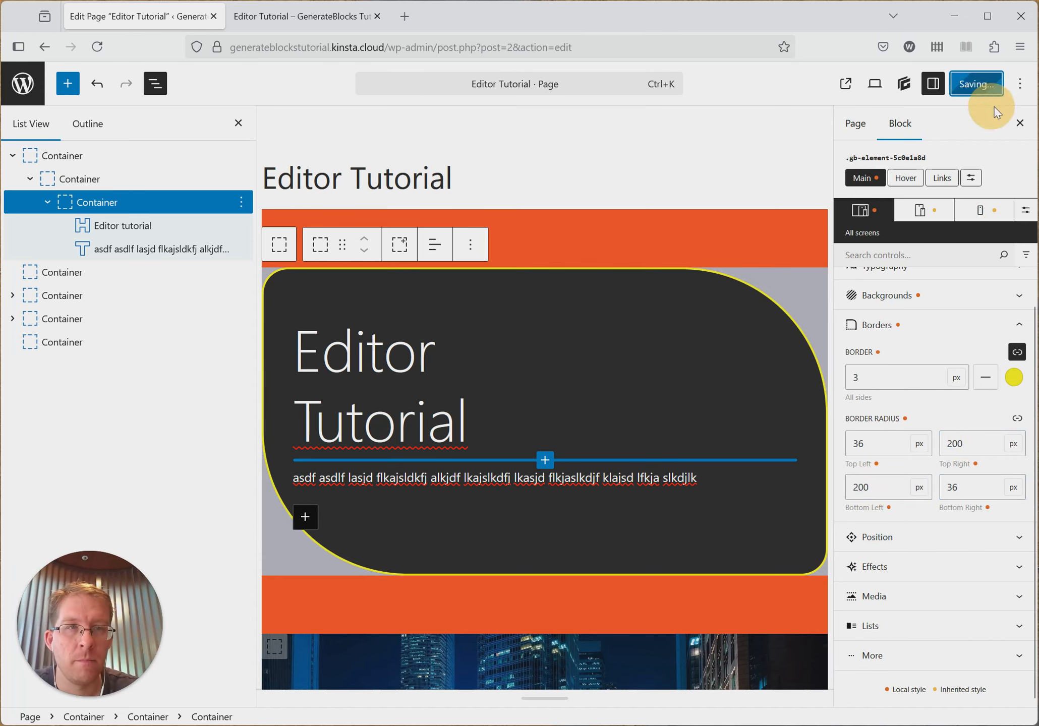
{"action": "left_click", "coordinate": [276, 14]}
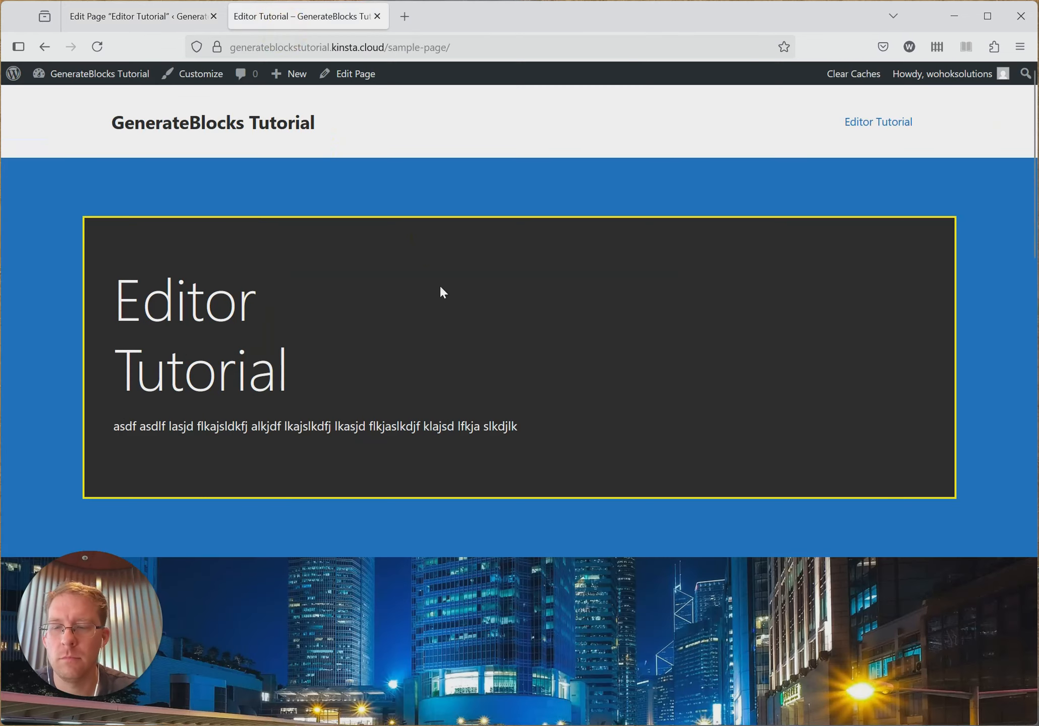
{"action": "key", "text": "F5"}
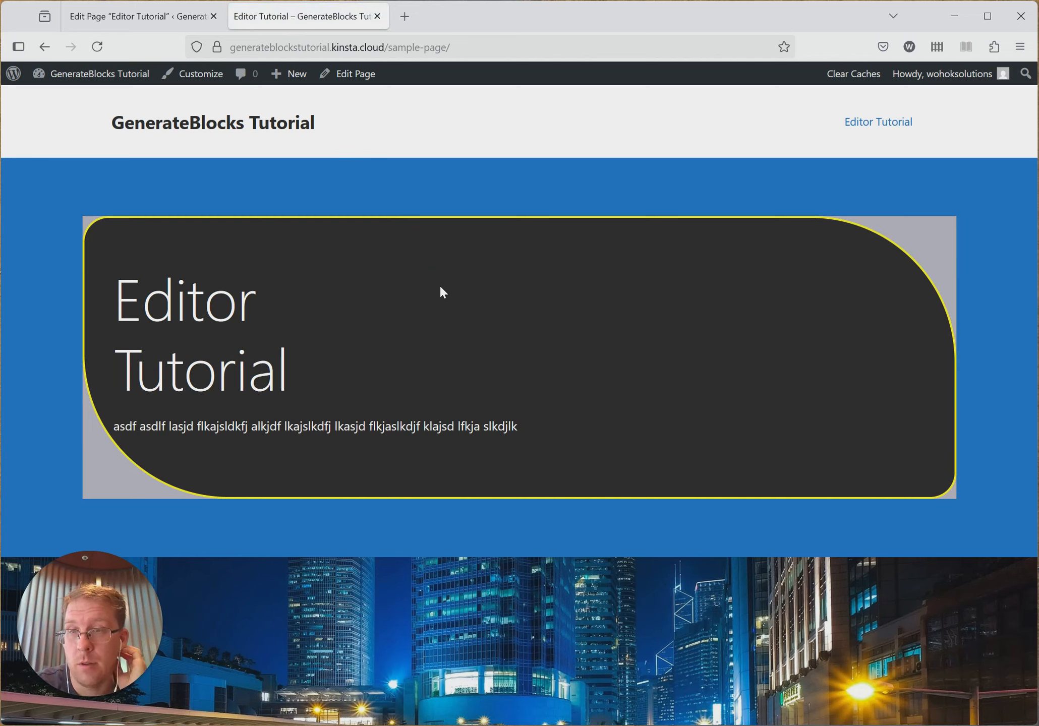
- Return to the page editor and select the image block nested inside the third top-level container
{"action": "left_click", "coordinate": [138, 17]}
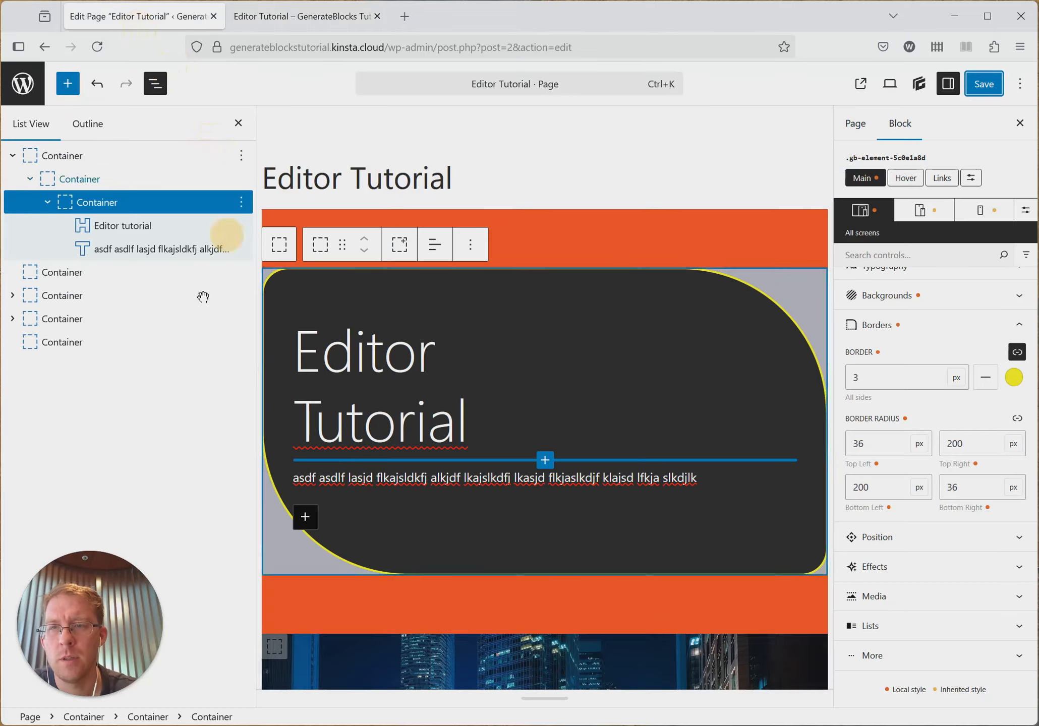
{"action": "left_click", "coordinate": [12, 319]}
{"action": "left_click", "coordinate": [30, 342]}
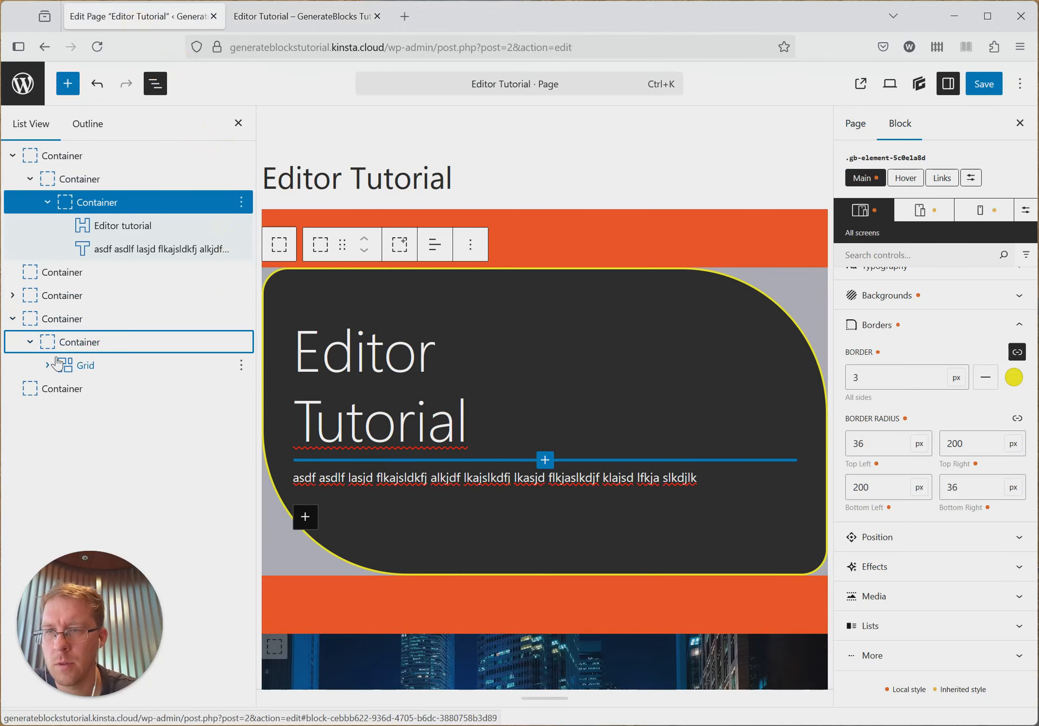
{"action": "left_click", "coordinate": [12, 319]}
{"action": "left_click", "coordinate": [12, 295]}
{"action": "left_click", "coordinate": [29, 319]}
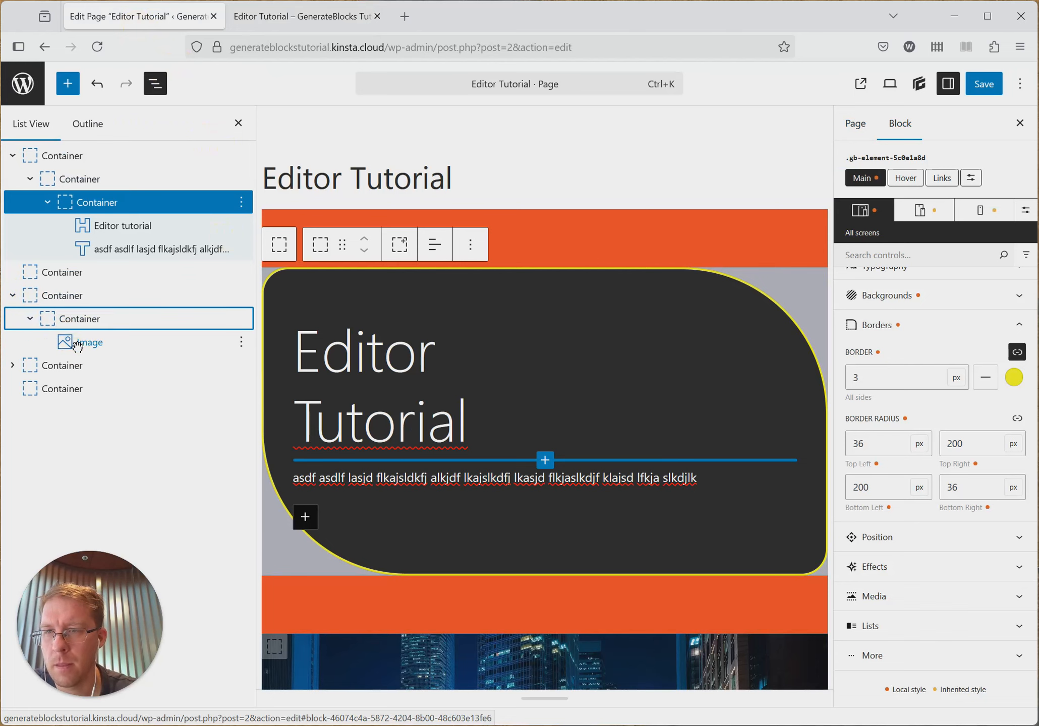
{"action": "left_click", "coordinate": [86, 343]}
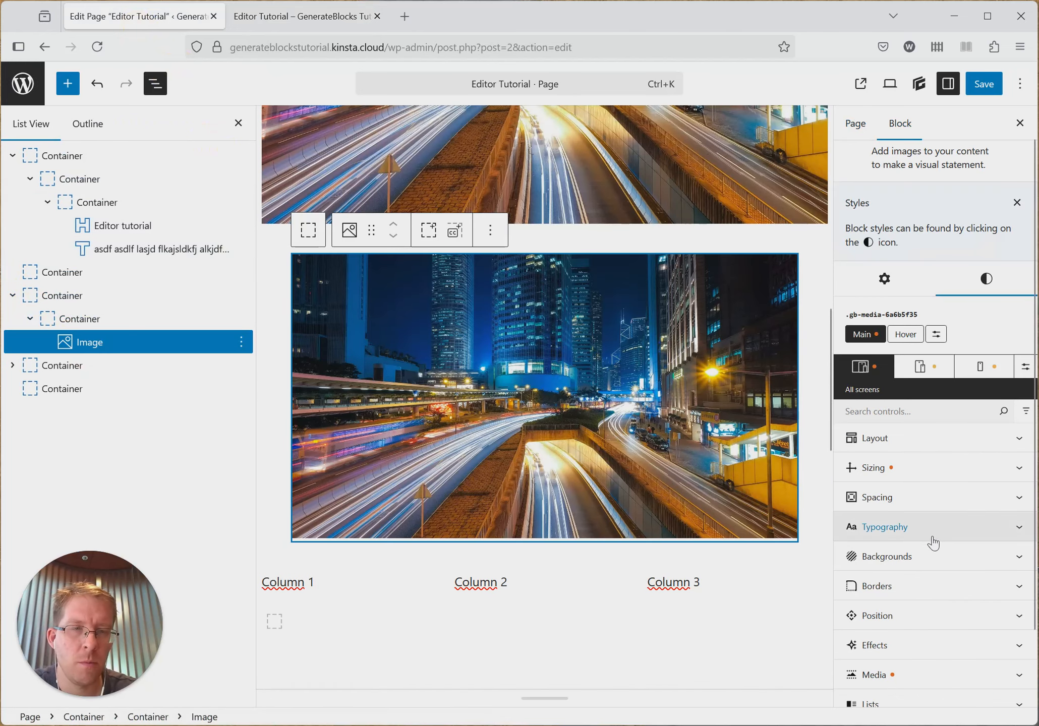
- Link all corners of the image's border radius and set it to 36 px
{"action": "scroll", "coordinate": [918, 552], "scroll_direction": "down", "scroll_amount": 3}
{"action": "left_click", "coordinate": [916, 510]}
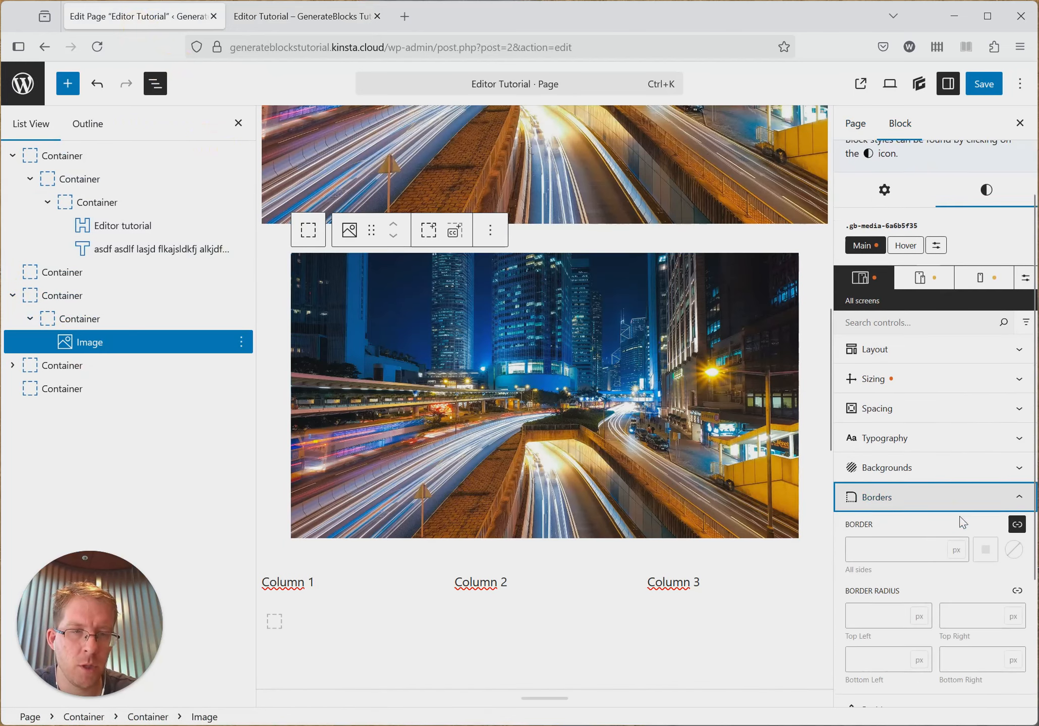
{"action": "scroll", "coordinate": [933, 479], "scroll_direction": "down", "scroll_amount": 5}
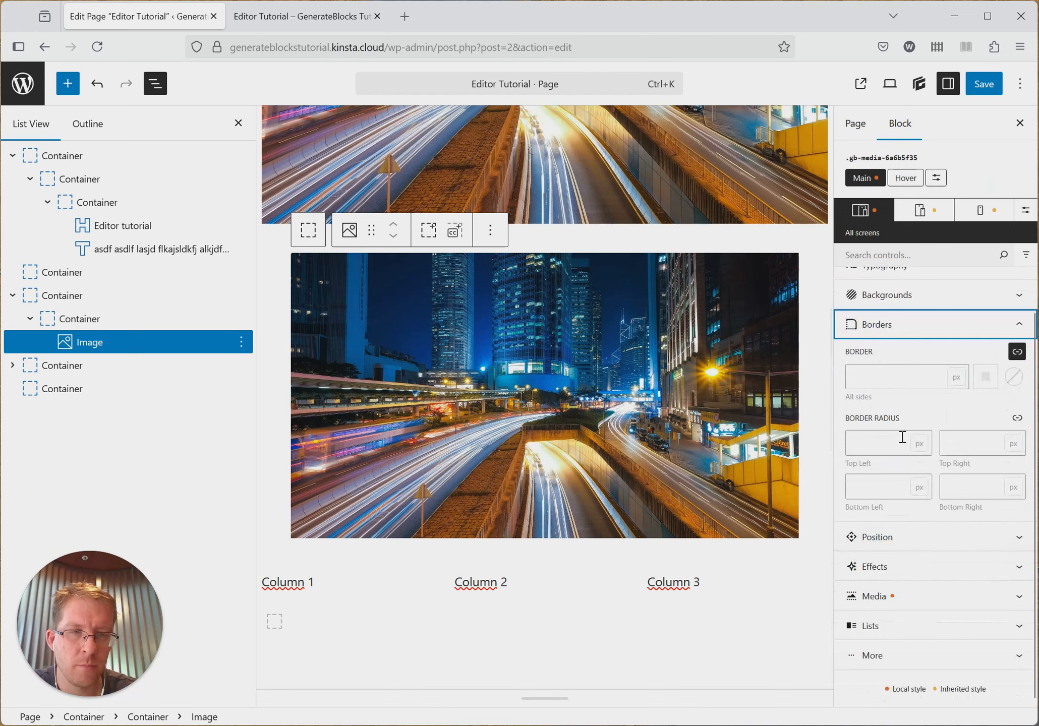
{"action": "left_click", "coordinate": [1018, 419]}
{"action": "left_click", "coordinate": [937, 488]}
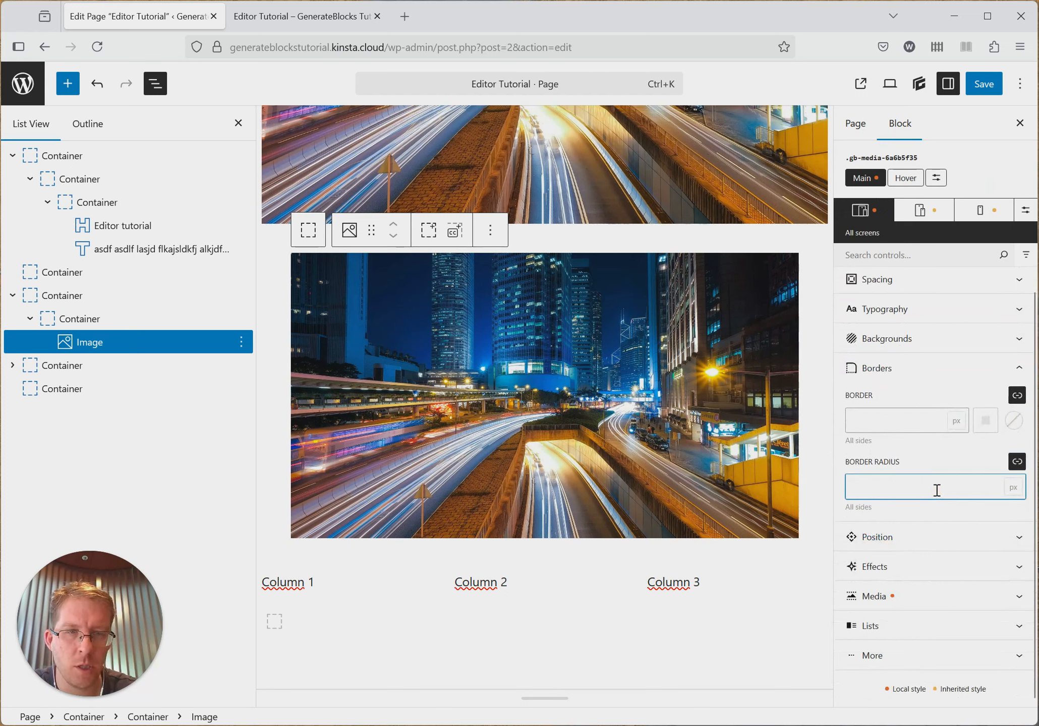
{"action": "type", "text": "36"}
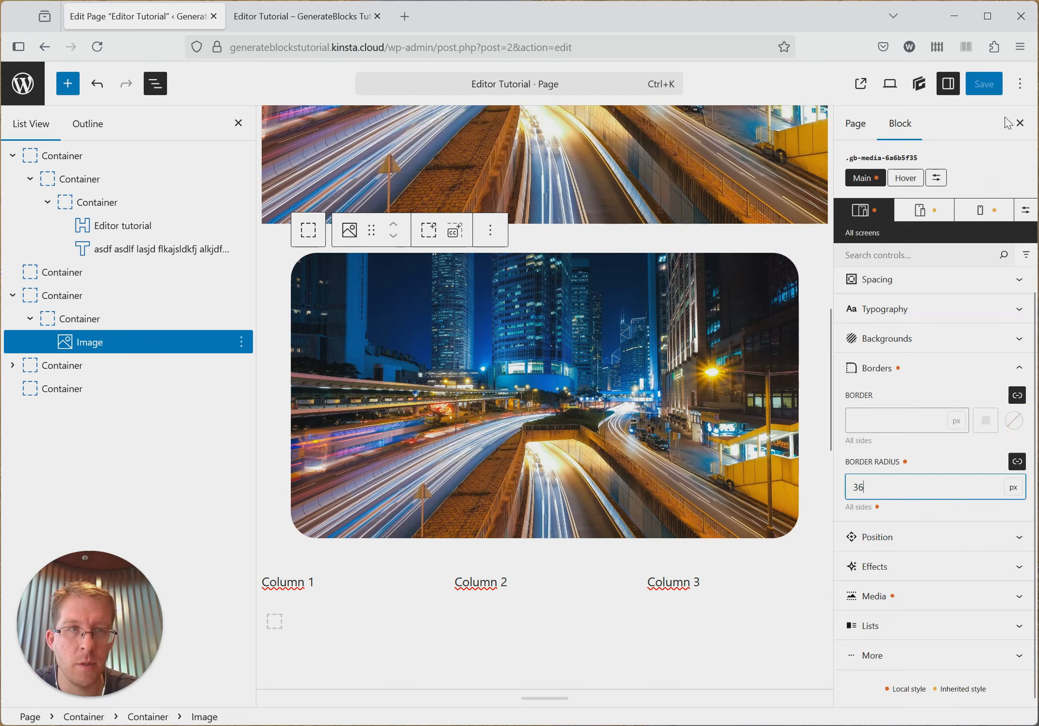
- Save the page and check the image's rounded corners on the published page
{"action": "left_click", "coordinate": [984, 84]}
{"action": "left_click", "coordinate": [307, 16]}
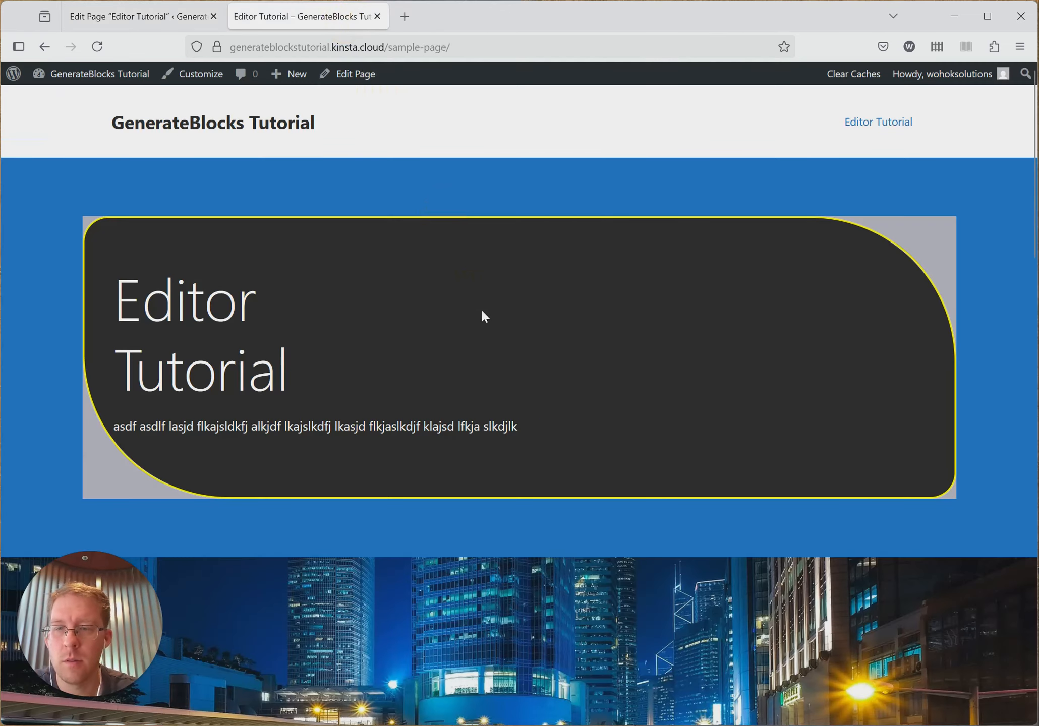
{"action": "scroll", "coordinate": [487, 348], "scroll_direction": "down", "scroll_amount": 10}
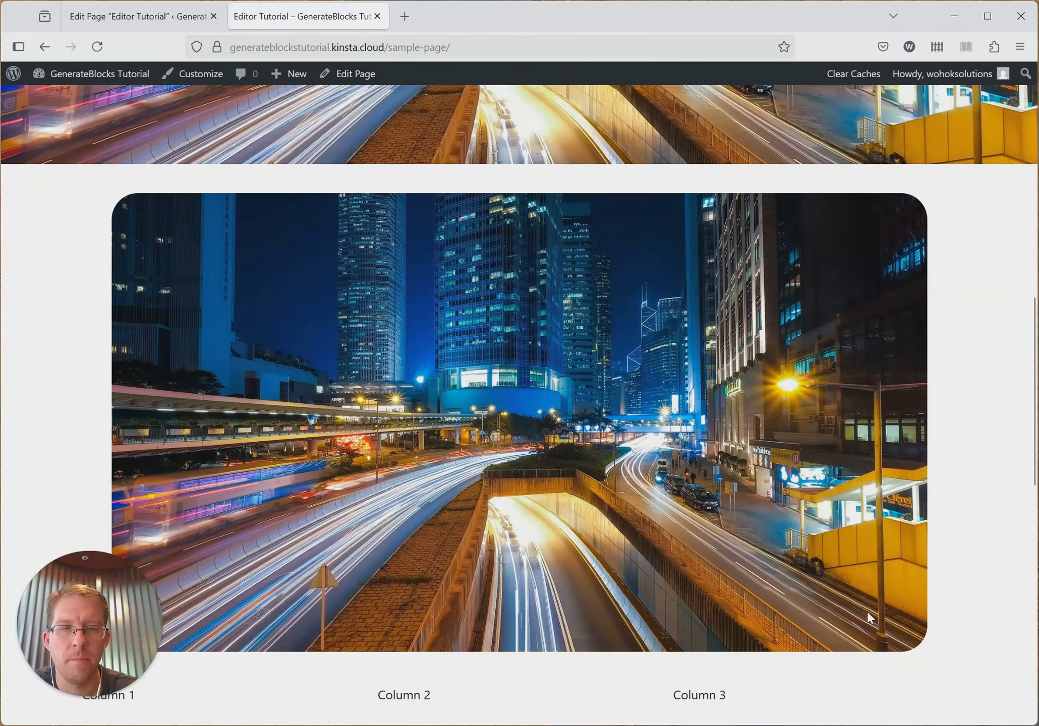
- Return to the page editor and set the image's border radius for all screens to 100 px
{"action": "left_click", "coordinate": [151, 16]}
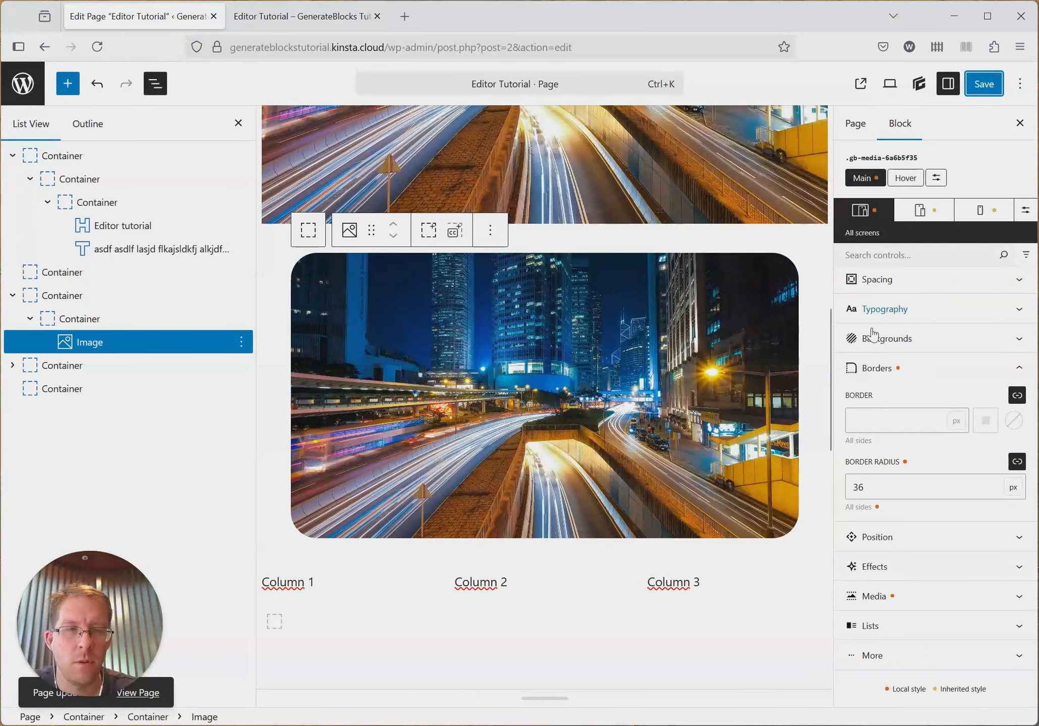
{"action": "scroll", "coordinate": [873, 333], "scroll_direction": "up", "scroll_amount": 2}
{"action": "scroll", "coordinate": [920, 323], "scroll_direction": "up", "scroll_amount": 2}
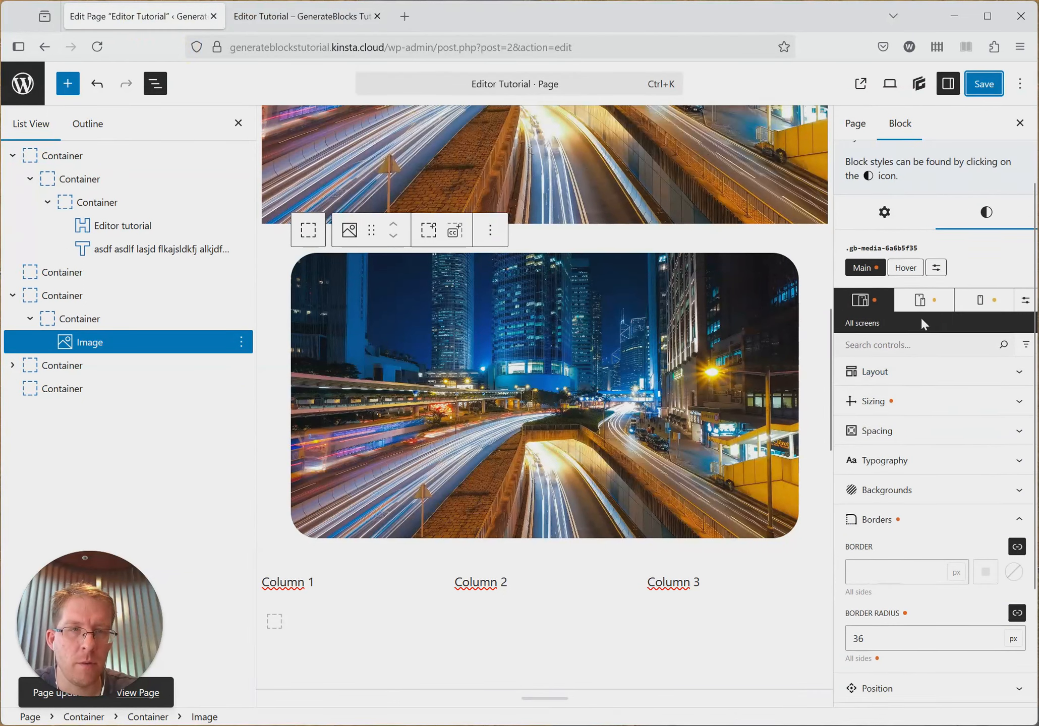
{"action": "scroll", "coordinate": [918, 302], "scroll_direction": "down", "scroll_amount": 4}
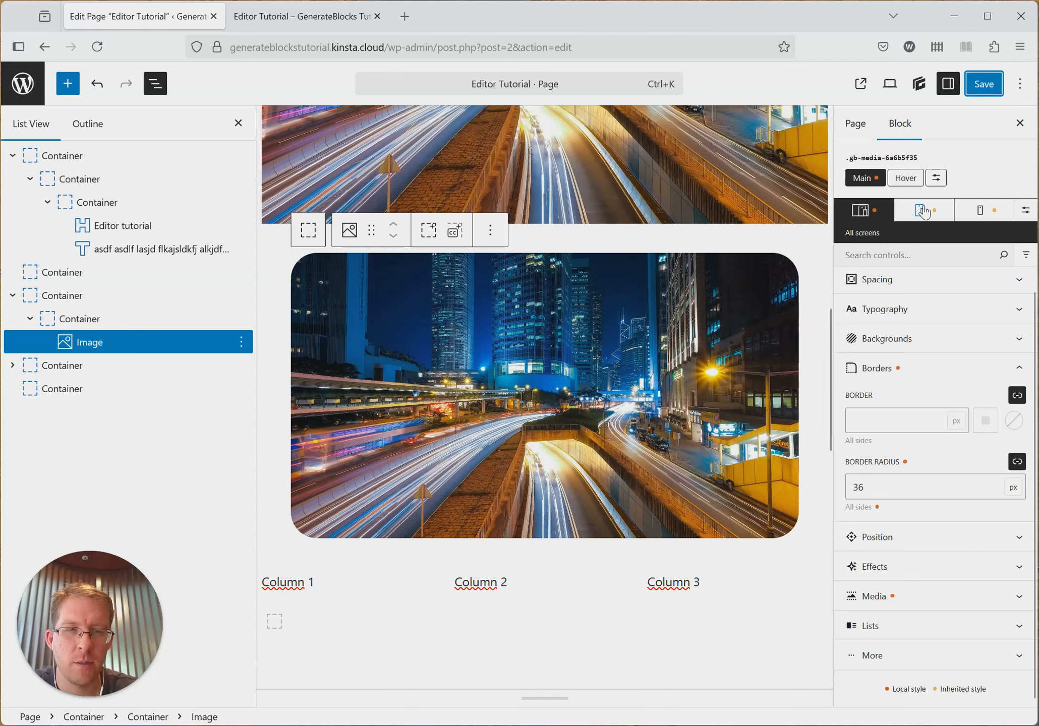
{"action": "double_click", "coordinate": [895, 492]}
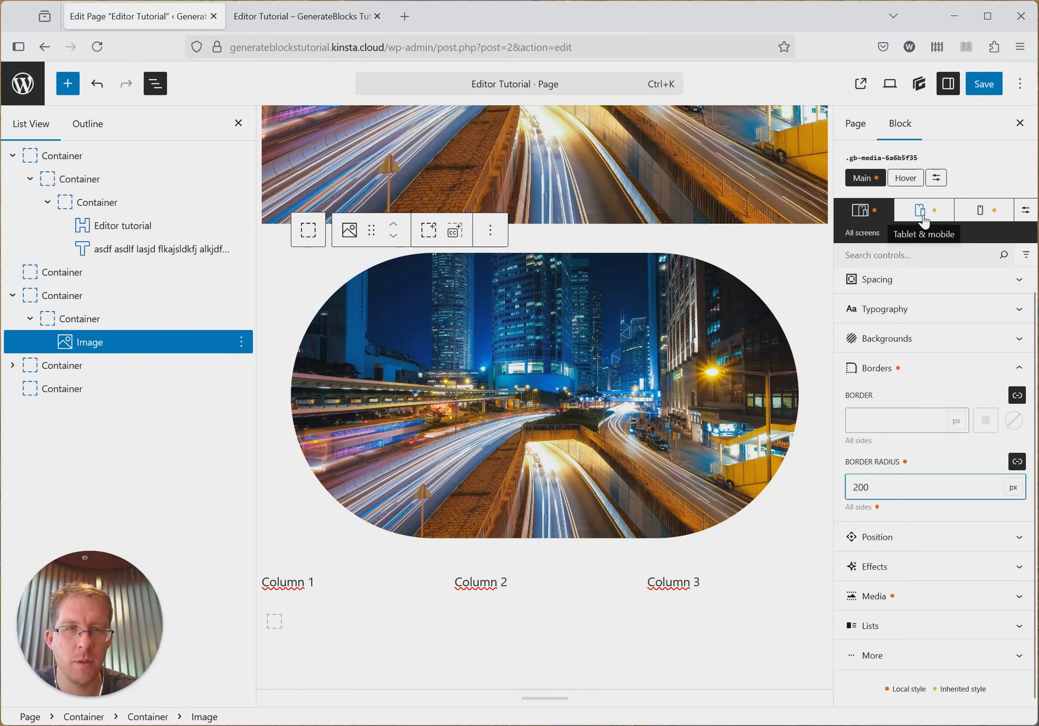
{"action": "double_click", "coordinate": [899, 484]}
{"action": "type", "text": "1"}
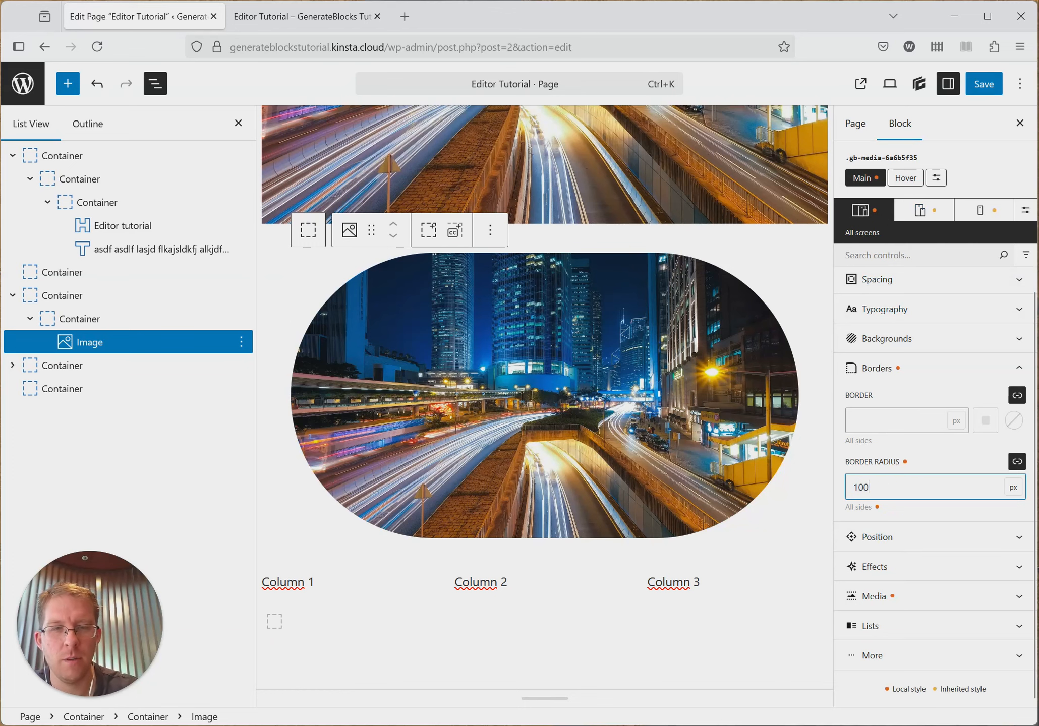
- Set the image's border radius to 75 px for tablet and mobile, and to 50 px for mobile only
{"action": "left_click", "coordinate": [925, 210]}
{"action": "left_click", "coordinate": [895, 489]}
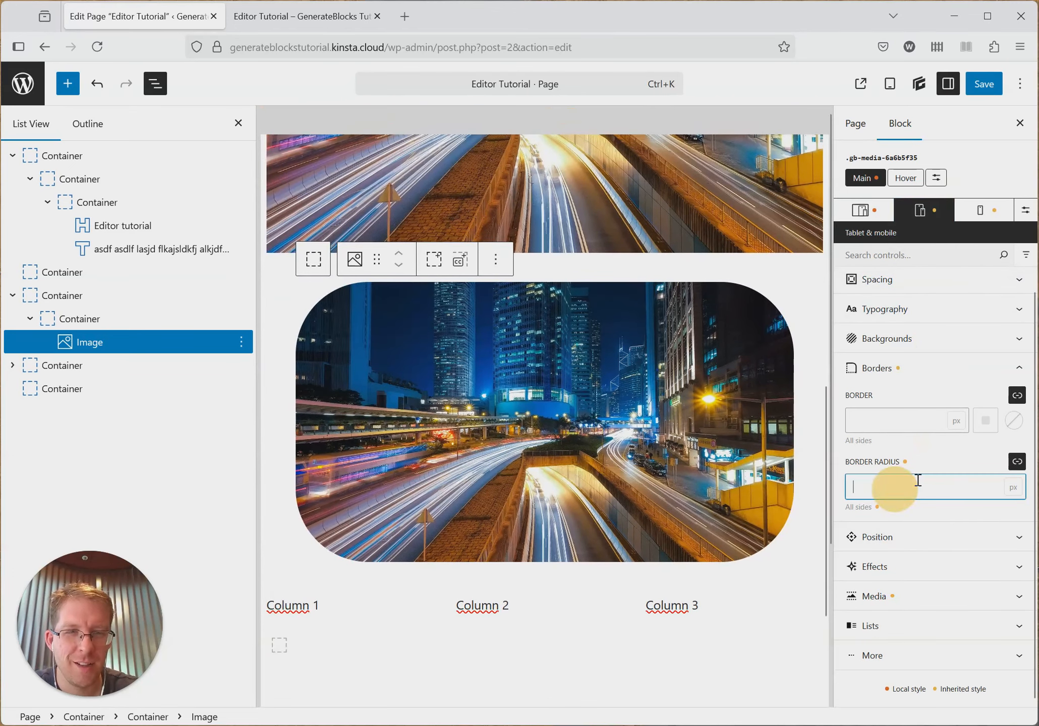
{"action": "type", "text": "75"}
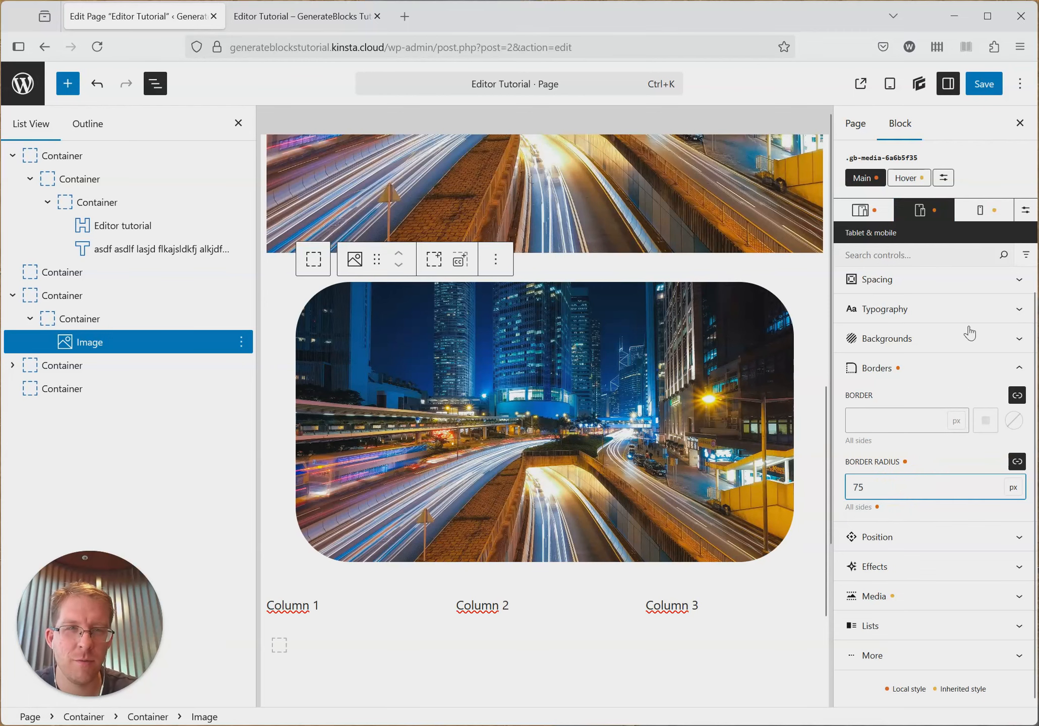
{"action": "left_click", "coordinate": [981, 210]}
{"action": "left_click", "coordinate": [885, 487]}
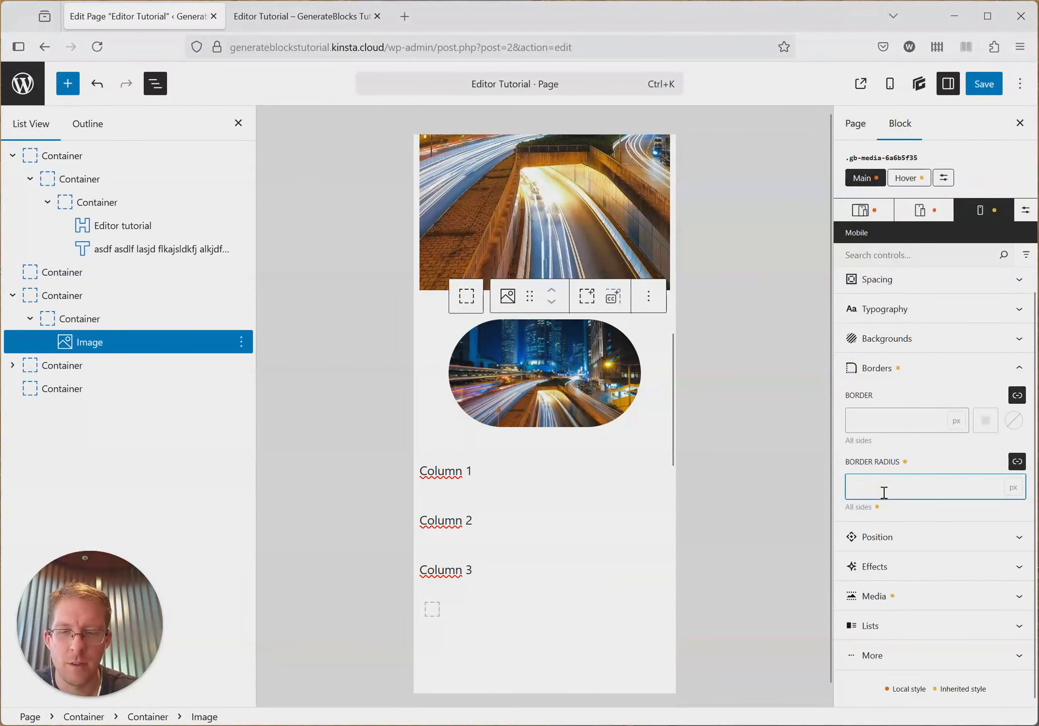
{"action": "type", "text": "50"}
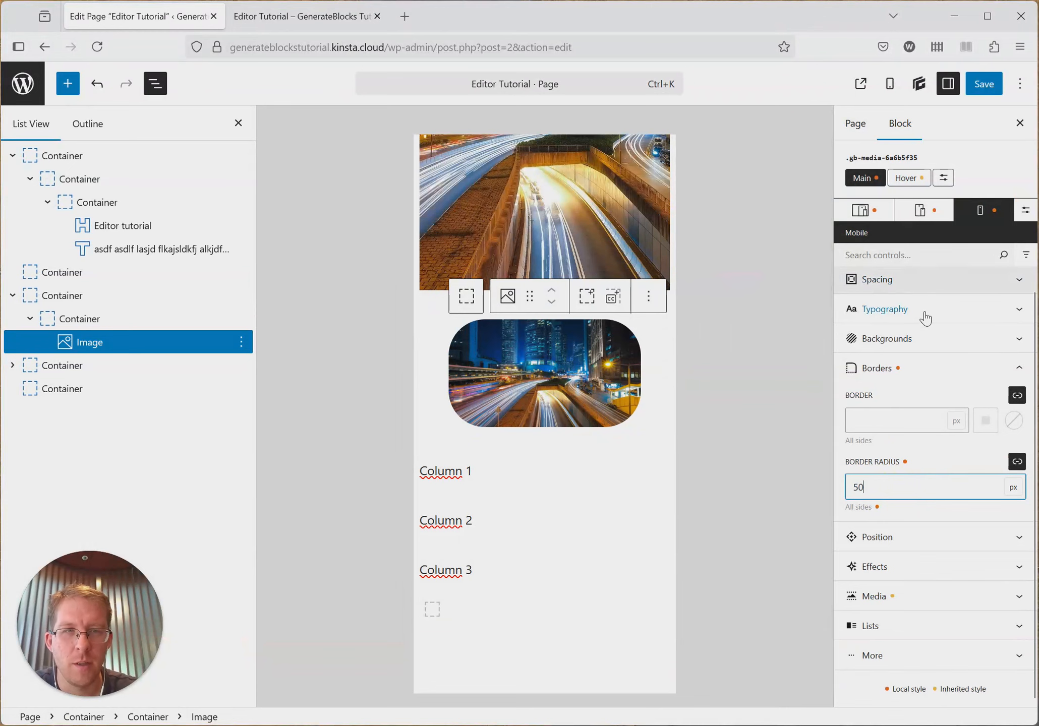
- Compare the image's border radius in the all-screens and mobile views, and save the page
{"action": "left_click", "coordinate": [866, 212]}
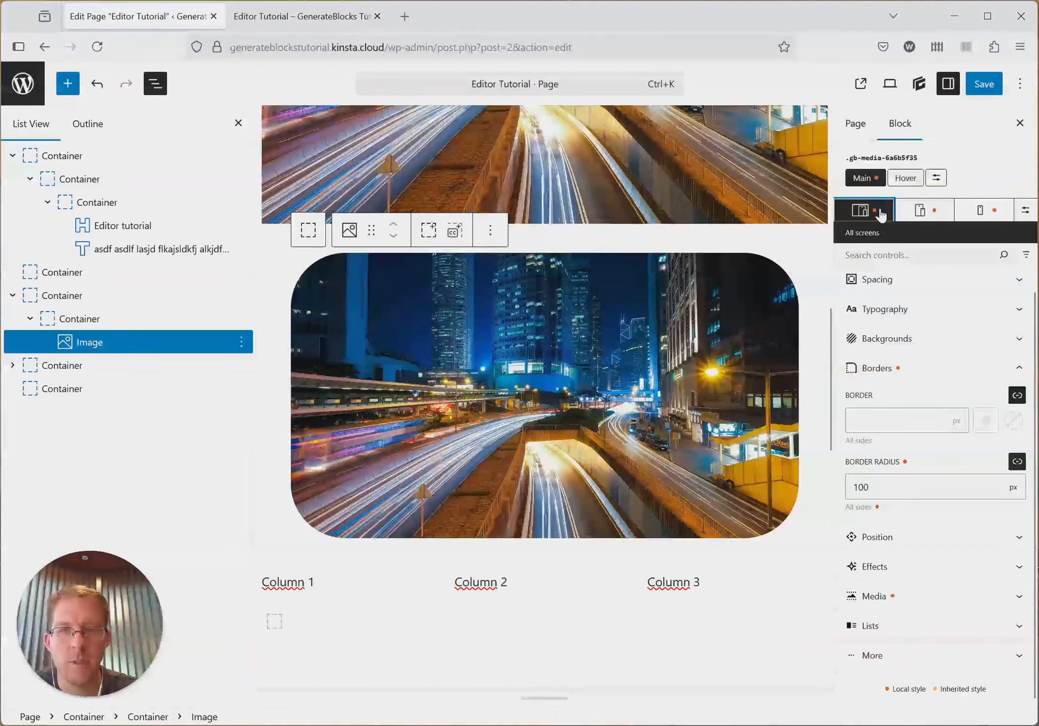
{"action": "left_click", "coordinate": [969, 212]}
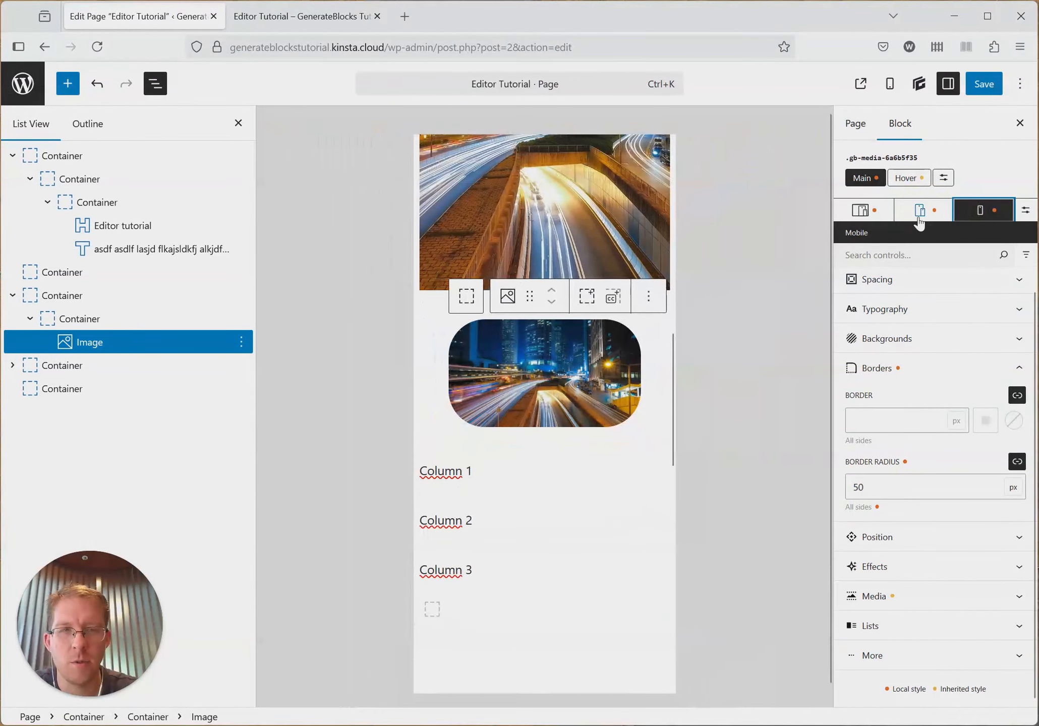
{"action": "left_click", "coordinate": [863, 213]}
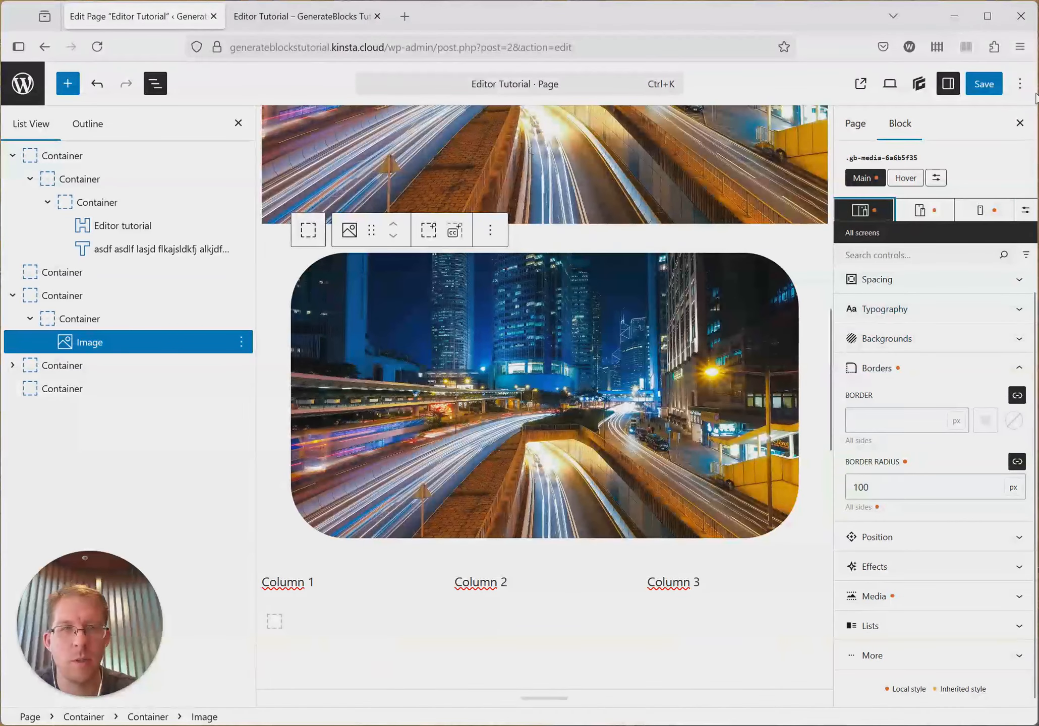
{"action": "left_click", "coordinate": [983, 83]}
- Select the innermost container of the first section, collapse its border settings and examine its position, inset and overflow options
{"action": "scroll", "coordinate": [533, 268], "scroll_direction": "up", "scroll_amount": 10}
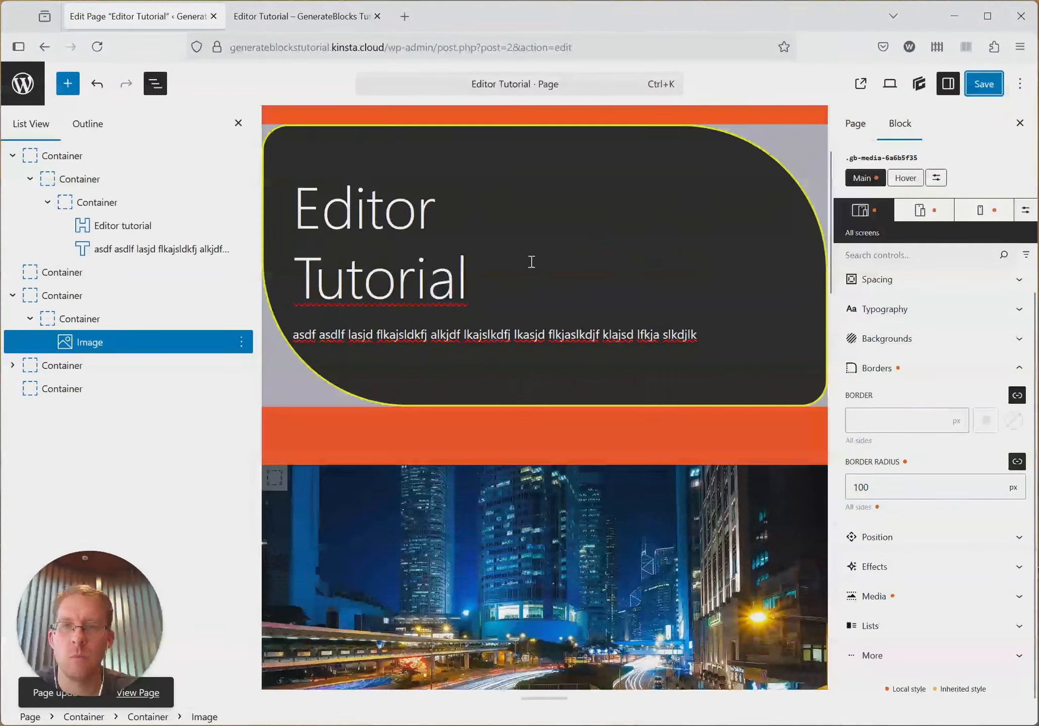
{"action": "left_click", "coordinate": [921, 369]}
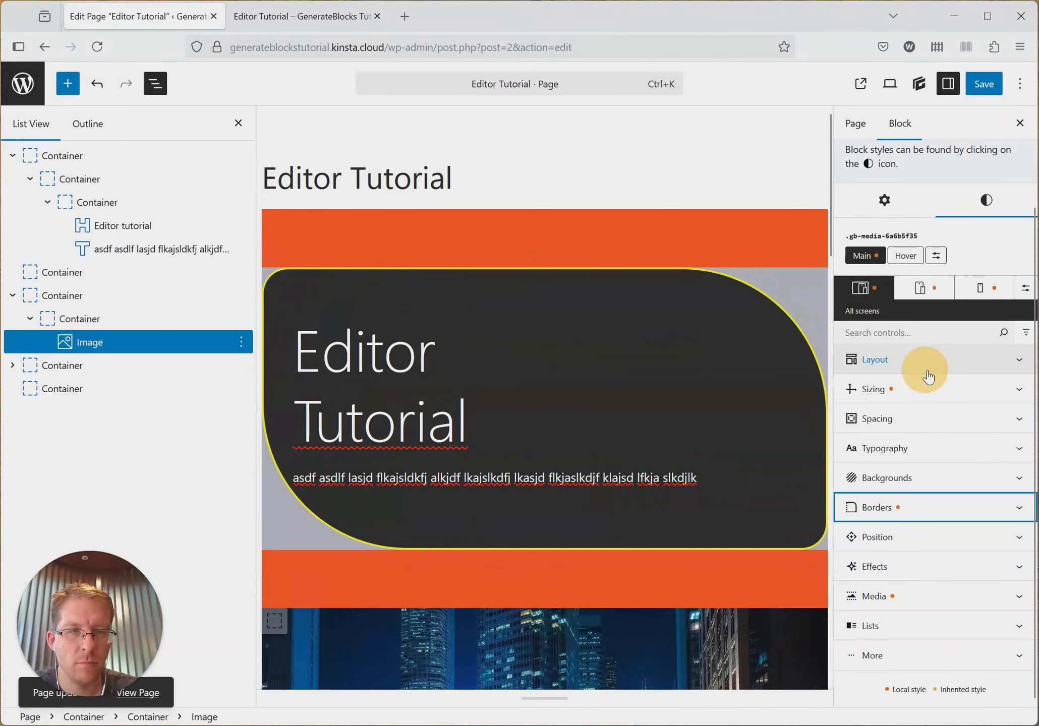
{"action": "left_click", "coordinate": [85, 203]}
{"action": "scroll", "coordinate": [941, 525], "scroll_direction": "down", "scroll_amount": 4}
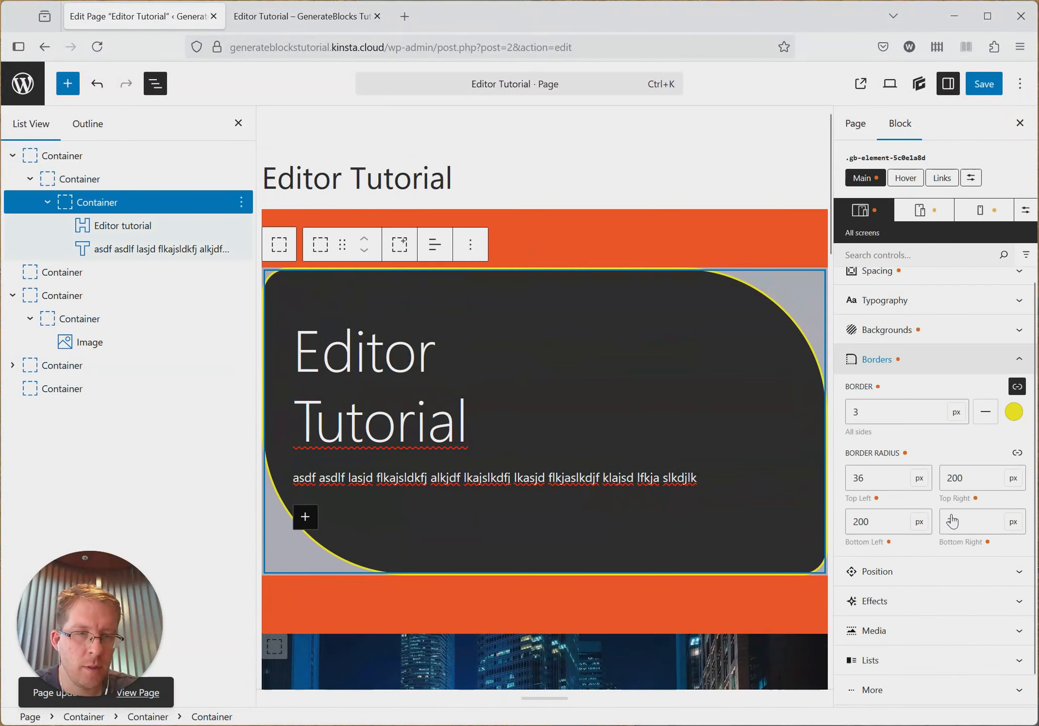
{"action": "left_click", "coordinate": [896, 367]}
{"action": "left_click", "coordinate": [899, 538]}
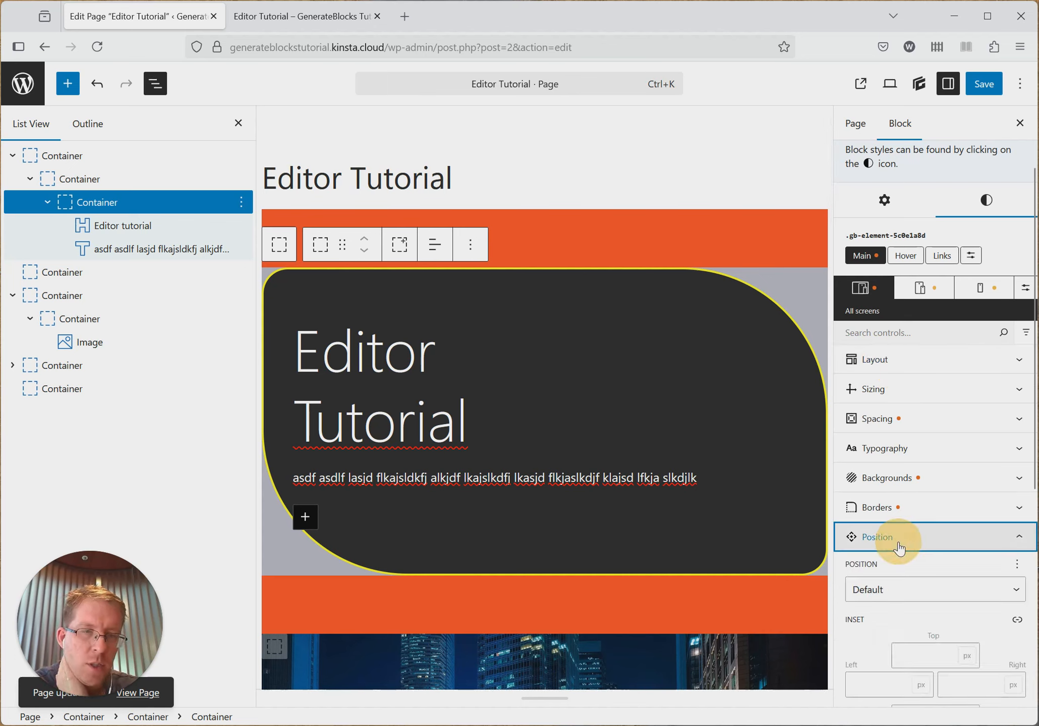
{"action": "scroll", "coordinate": [950, 526], "scroll_direction": "down", "scroll_amount": 3}
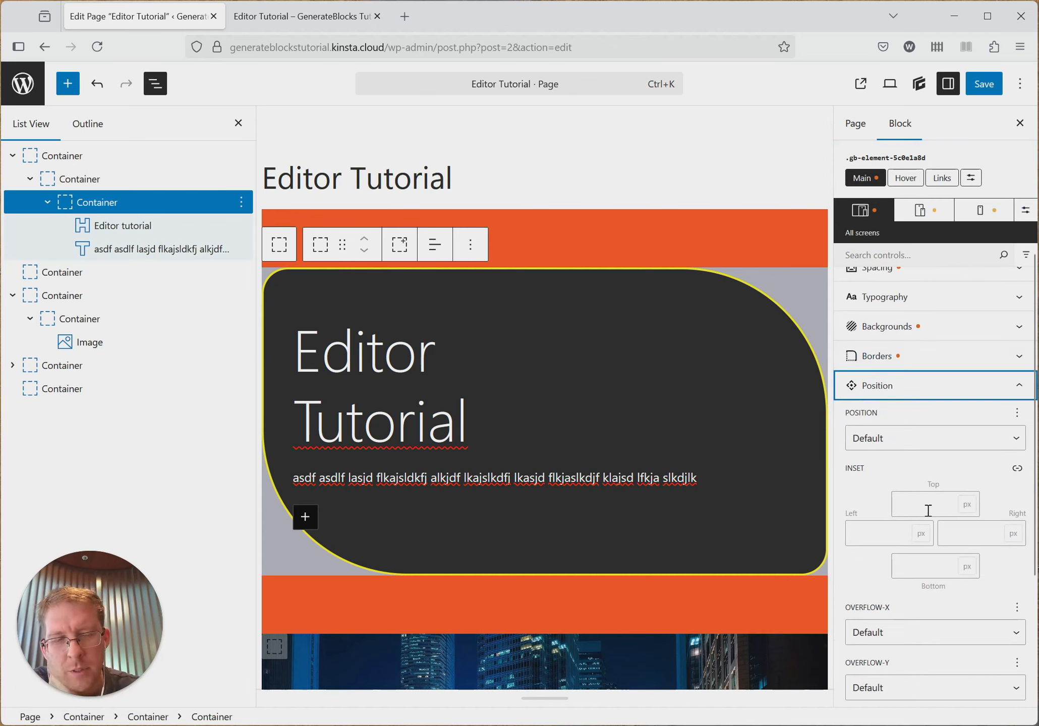
{"action": "scroll", "coordinate": [928, 510], "scroll_direction": "up", "scroll_amount": 2}
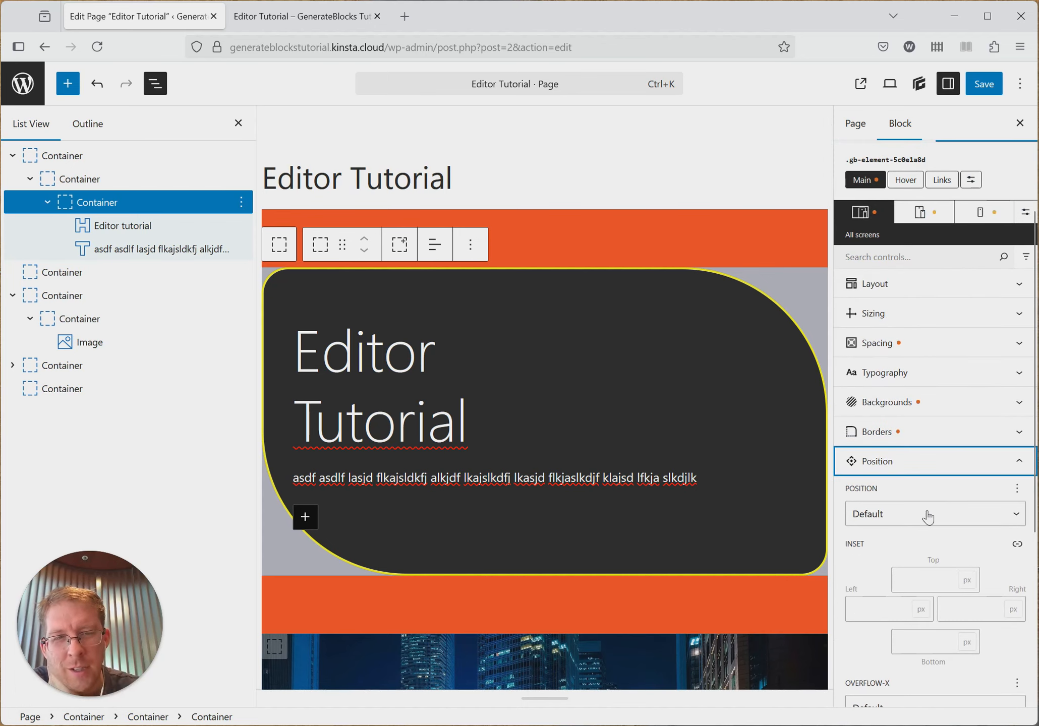
{"action": "left_click", "coordinate": [924, 469]}
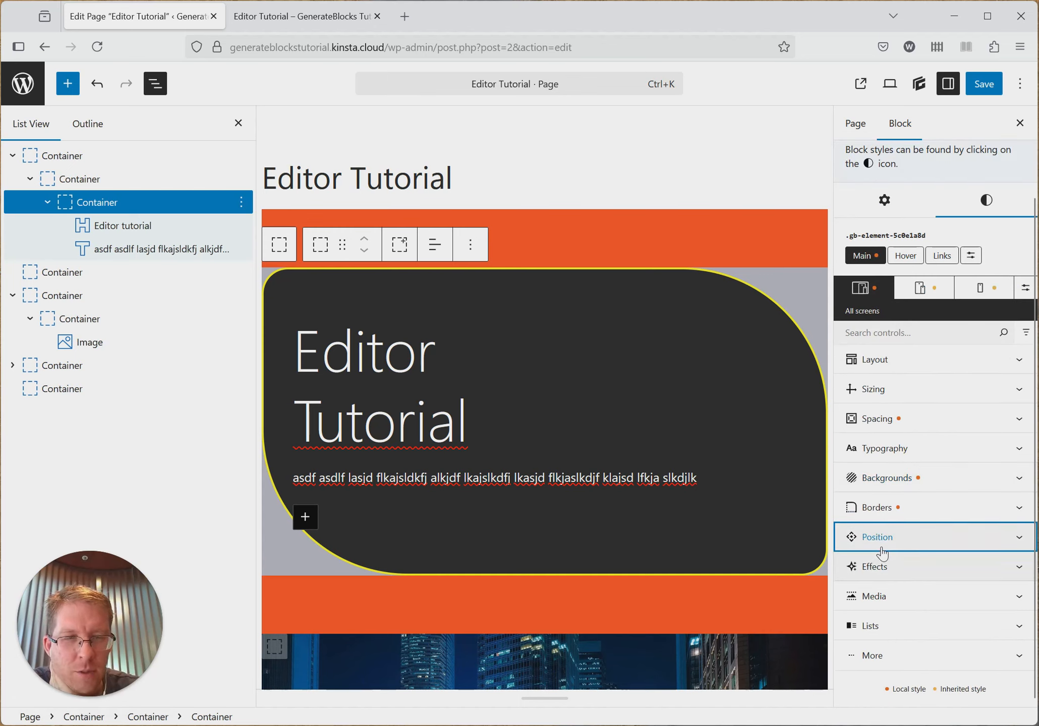
- Look through the container's Effects, Media, Lists and More style settings
{"action": "left_click", "coordinate": [886, 575]}
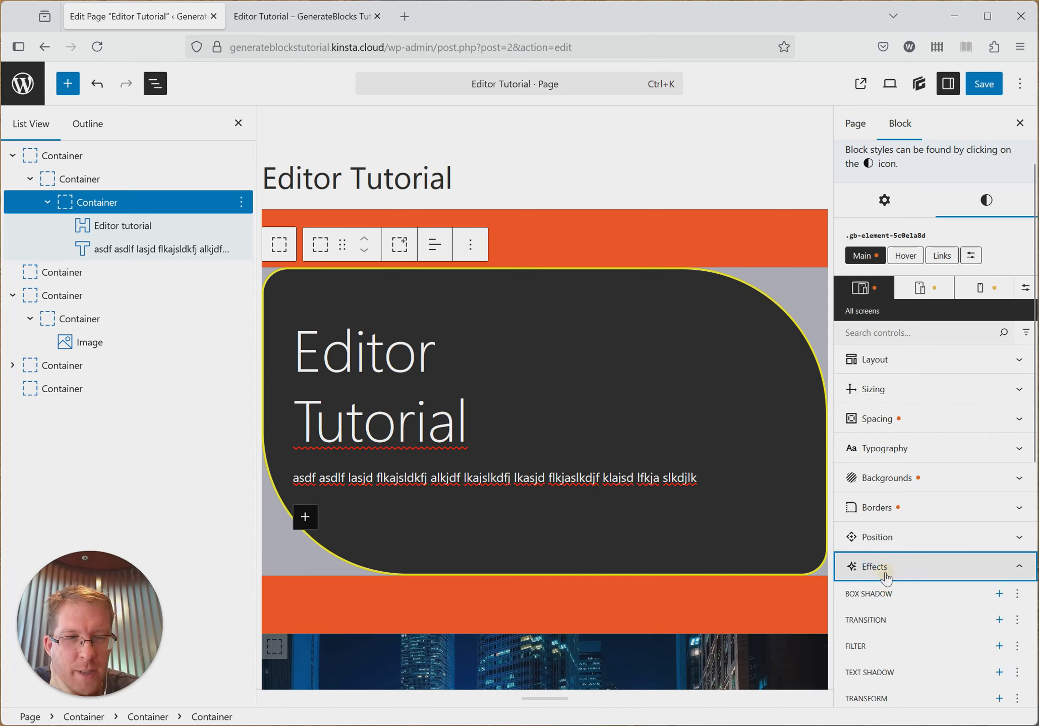
{"action": "left_click", "coordinate": [885, 573]}
{"action": "left_click", "coordinate": [886, 600]}
{"action": "left_click", "coordinate": [886, 600]}
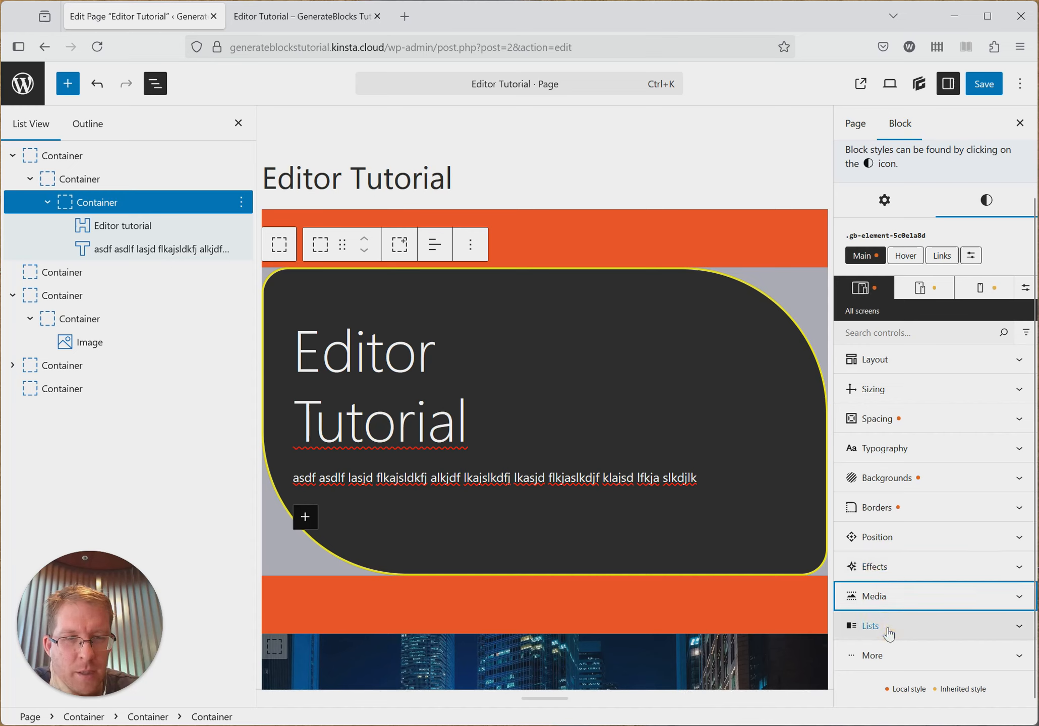
{"action": "left_click", "coordinate": [889, 628]}
{"action": "left_click", "coordinate": [910, 625]}
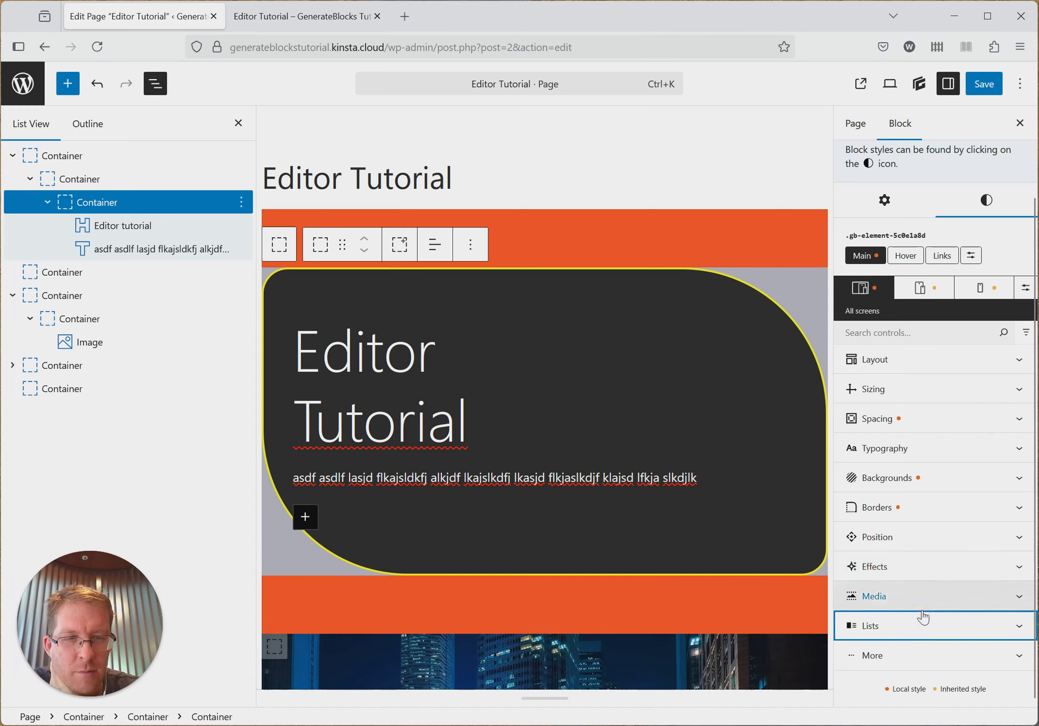
{"action": "left_click", "coordinate": [902, 654]}
{"action": "left_click", "coordinate": [897, 638]}
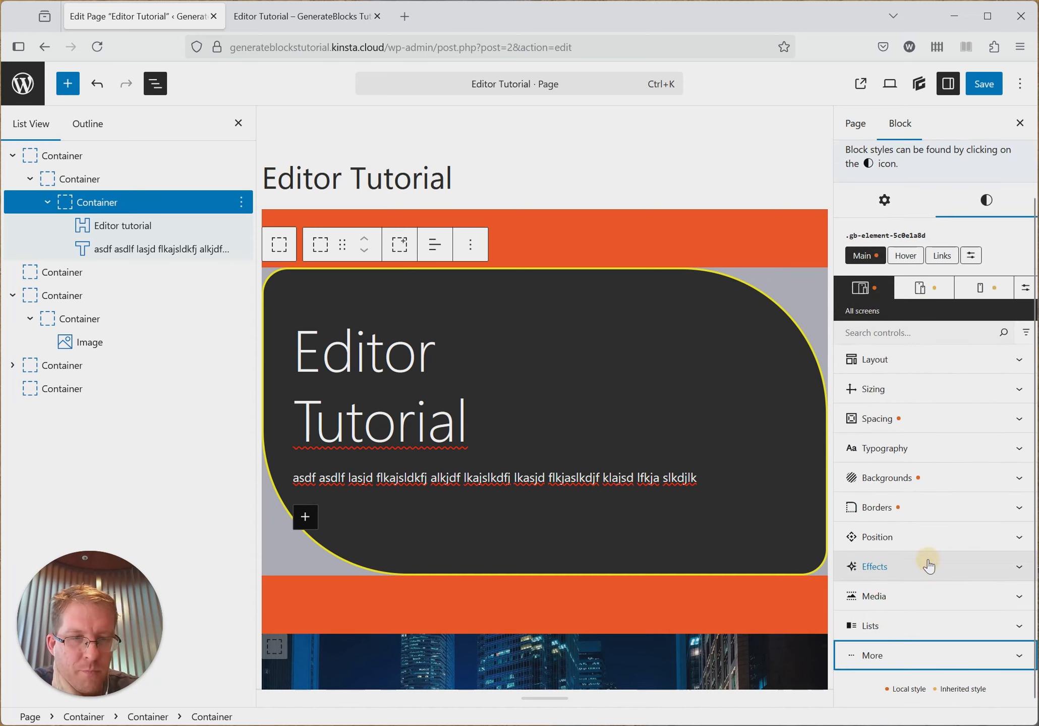
{"action": "scroll", "coordinate": [908, 562], "scroll_direction": "up", "scroll_amount": 2}
{"action": "scroll", "coordinate": [972, 560], "scroll_direction": "down", "scroll_amount": 2}
{"action": "scroll", "coordinate": [973, 534], "scroll_direction": "up", "scroll_amount": 2}
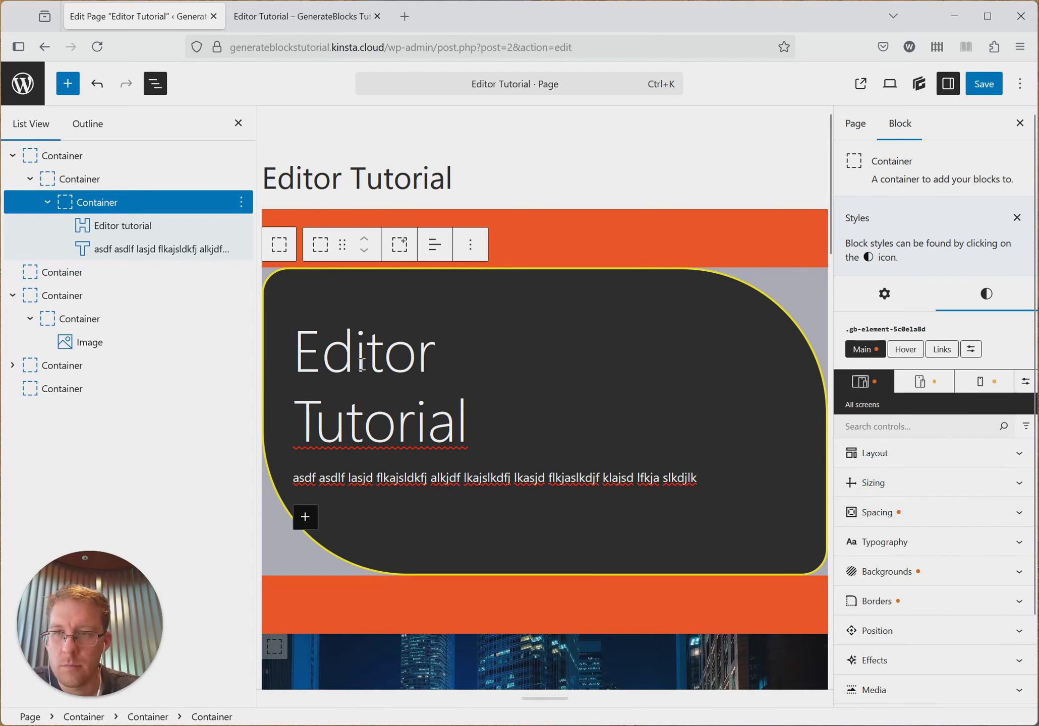
{"action": "left_click", "coordinate": [449, 478]}
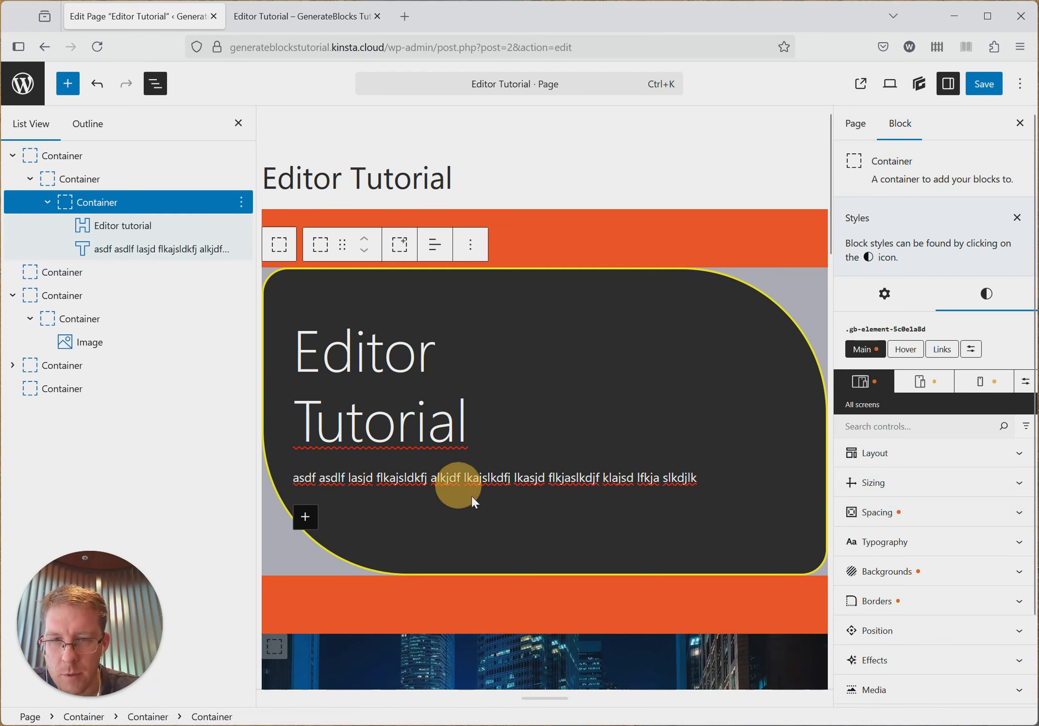
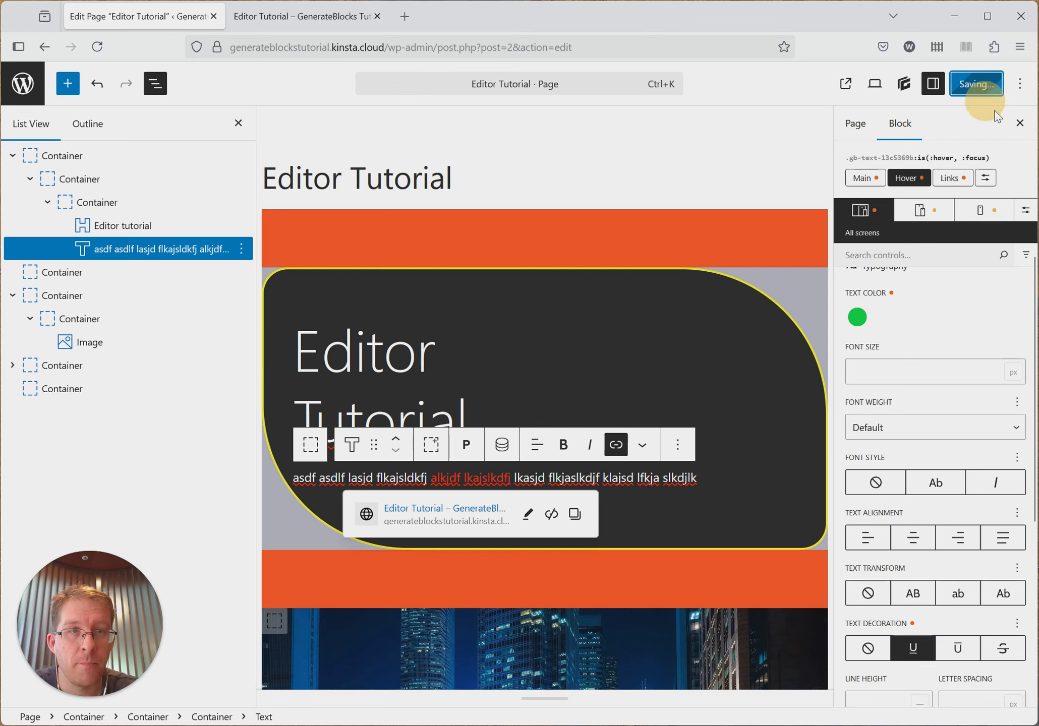
- Clear the paragraph's hover text color after checking it on the published page, set its hover text decoration to none and save
{"action": "left_click", "coordinate": [298, 17]}
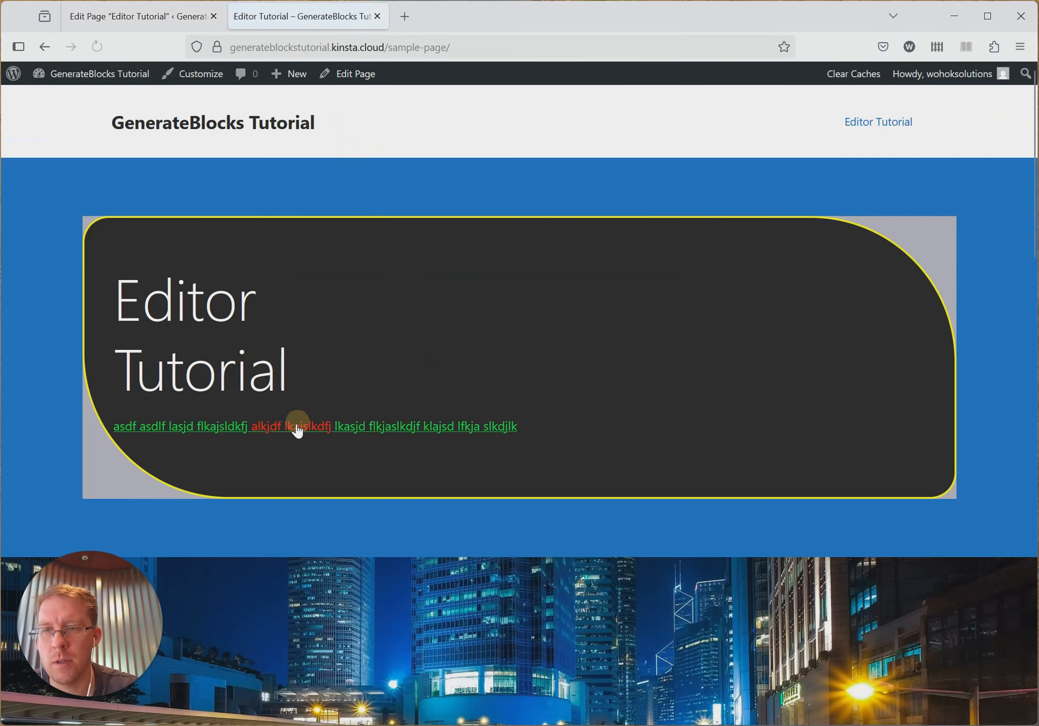
{"action": "left_click", "coordinate": [134, 18]}
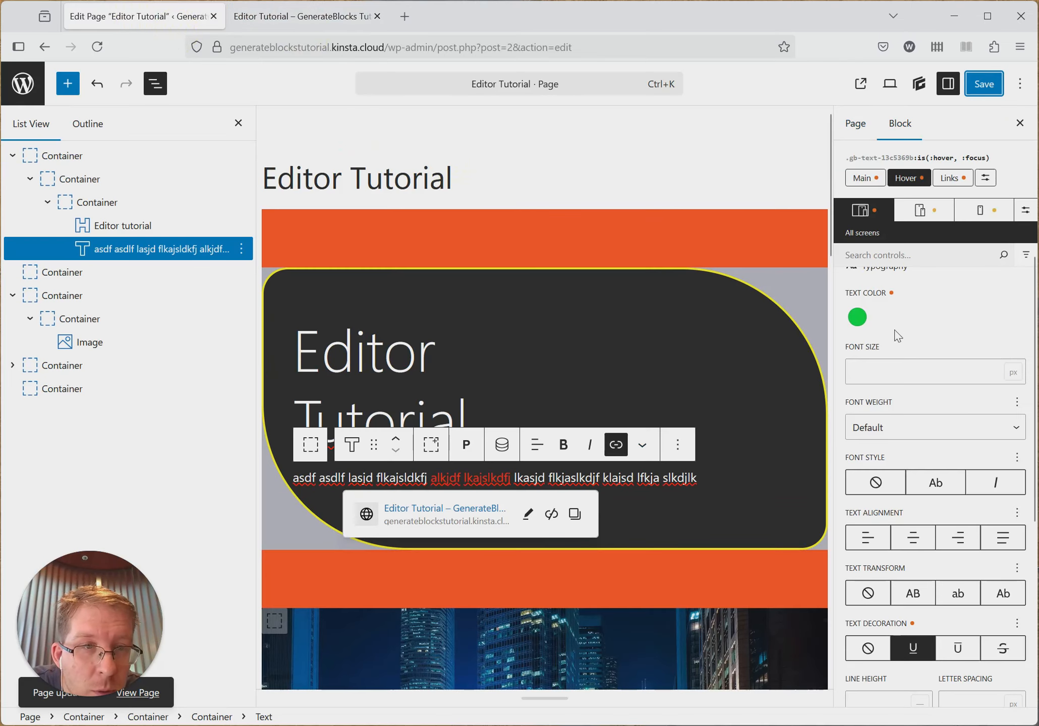
{"action": "left_click", "coordinate": [858, 317]}
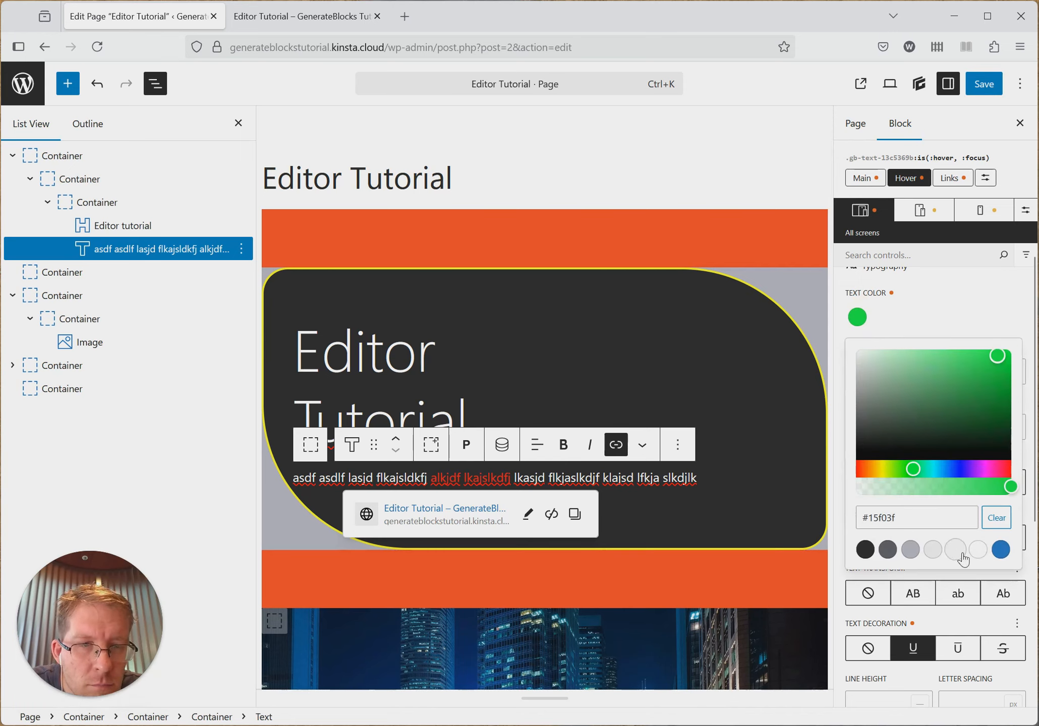
{"action": "left_click", "coordinate": [959, 324]}
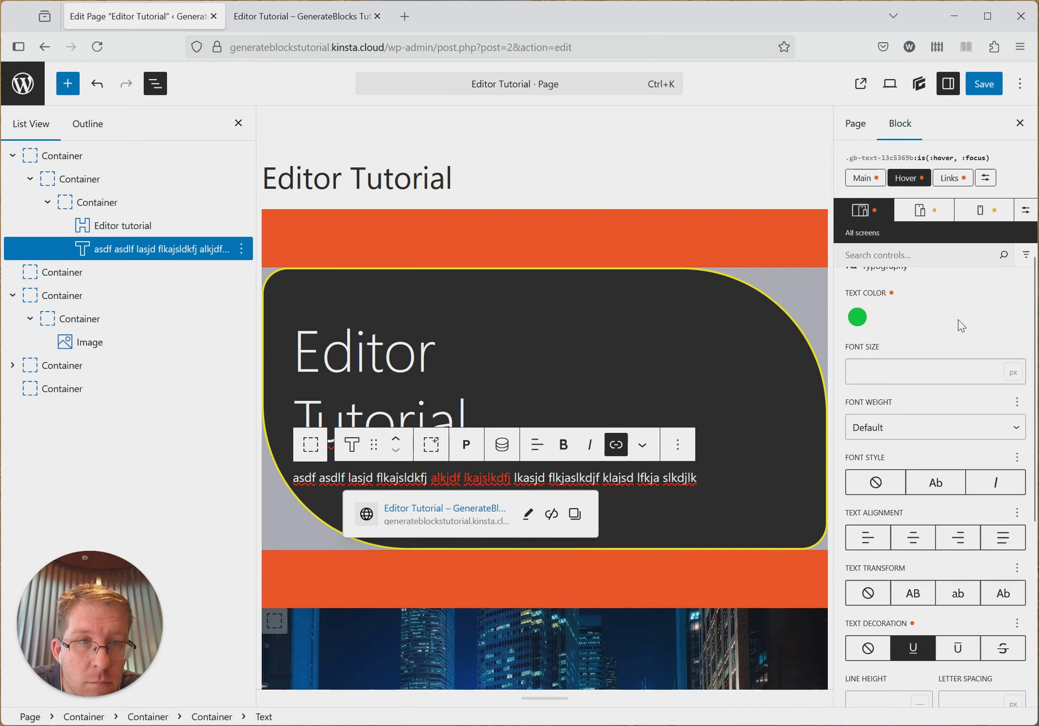
{"action": "left_click", "coordinate": [860, 322]}
{"action": "left_click", "coordinate": [1008, 525]}
{"action": "left_click", "coordinate": [957, 448]}
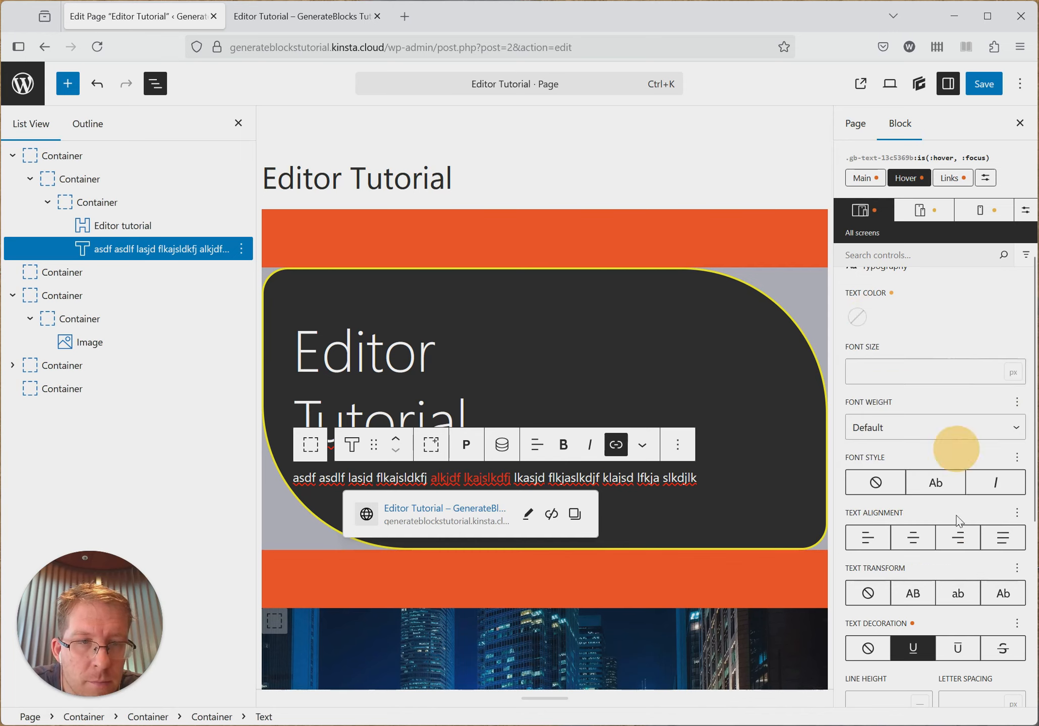
{"action": "left_click", "coordinate": [867, 648]}
{"action": "key", "text": "ctrl+s"}
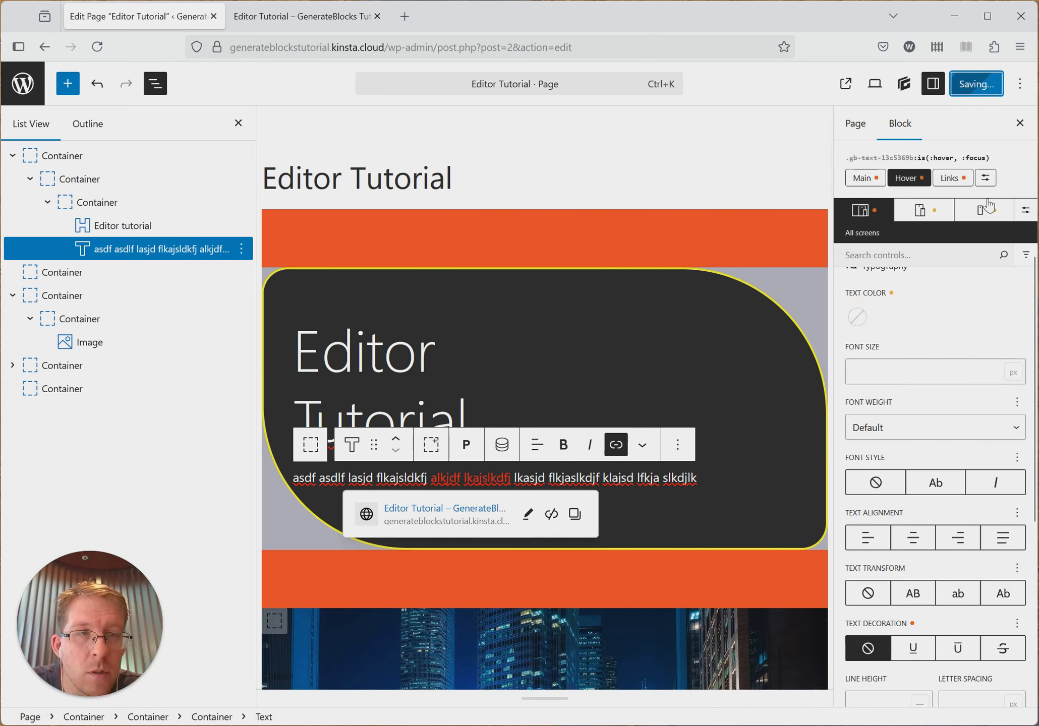
- Give the paragraph's hovered links a #11f885 text color and an underline, and save the page
{"action": "left_click", "coordinate": [986, 178]}
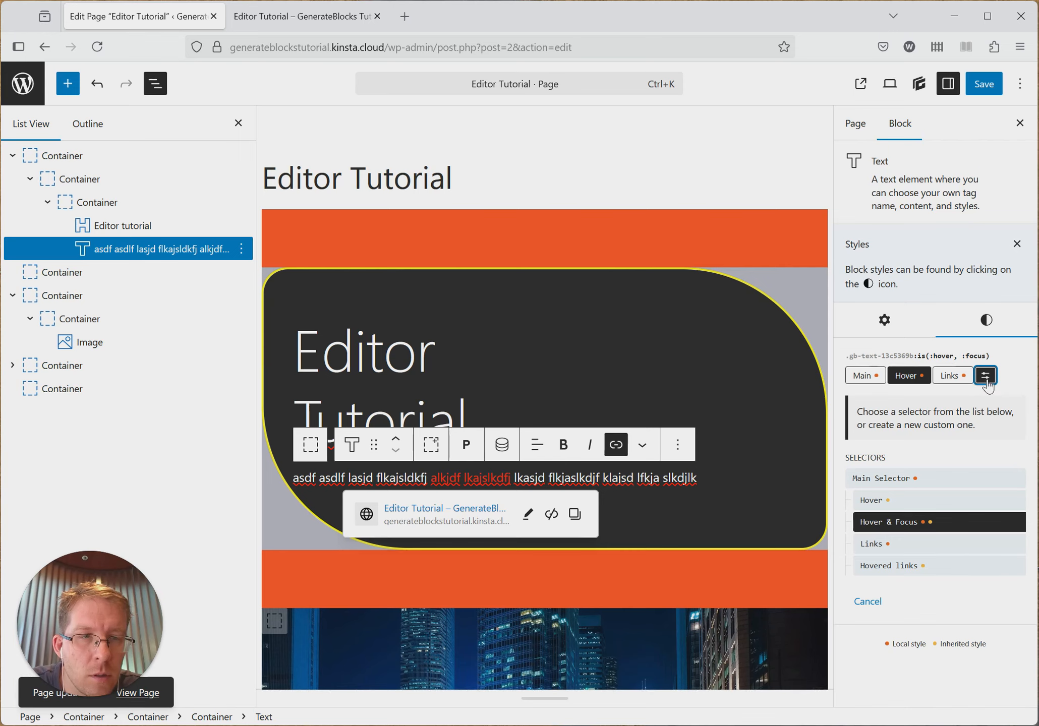
{"action": "left_click", "coordinate": [912, 564]}
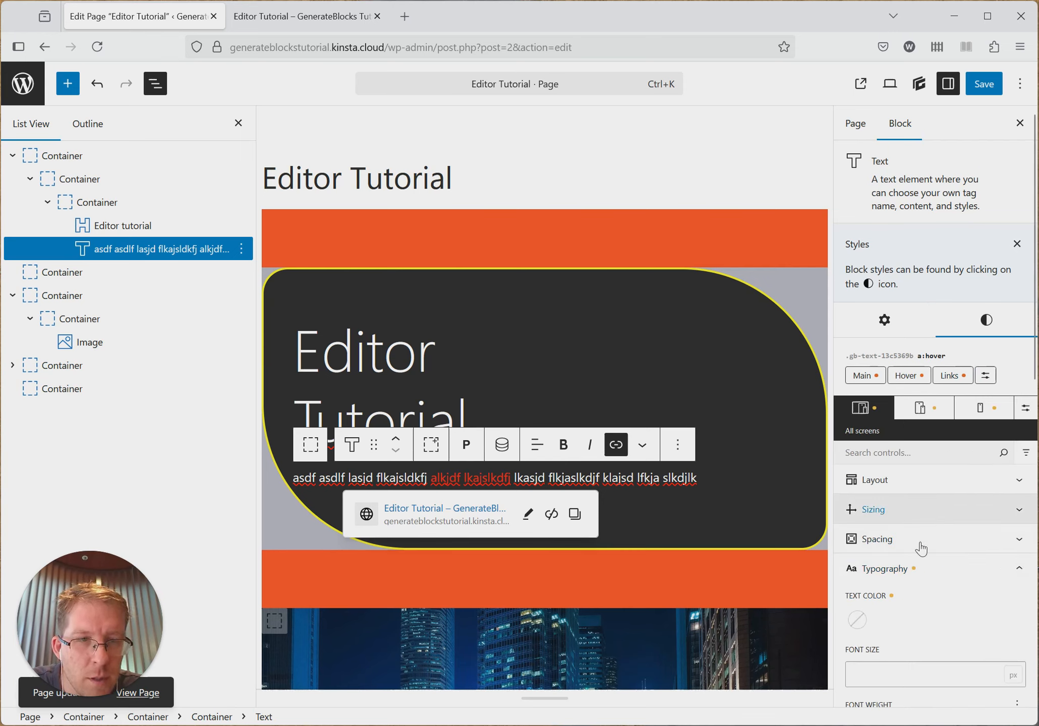
{"action": "left_click", "coordinate": [857, 620]}
{"action": "left_click", "coordinate": [920, 498]}
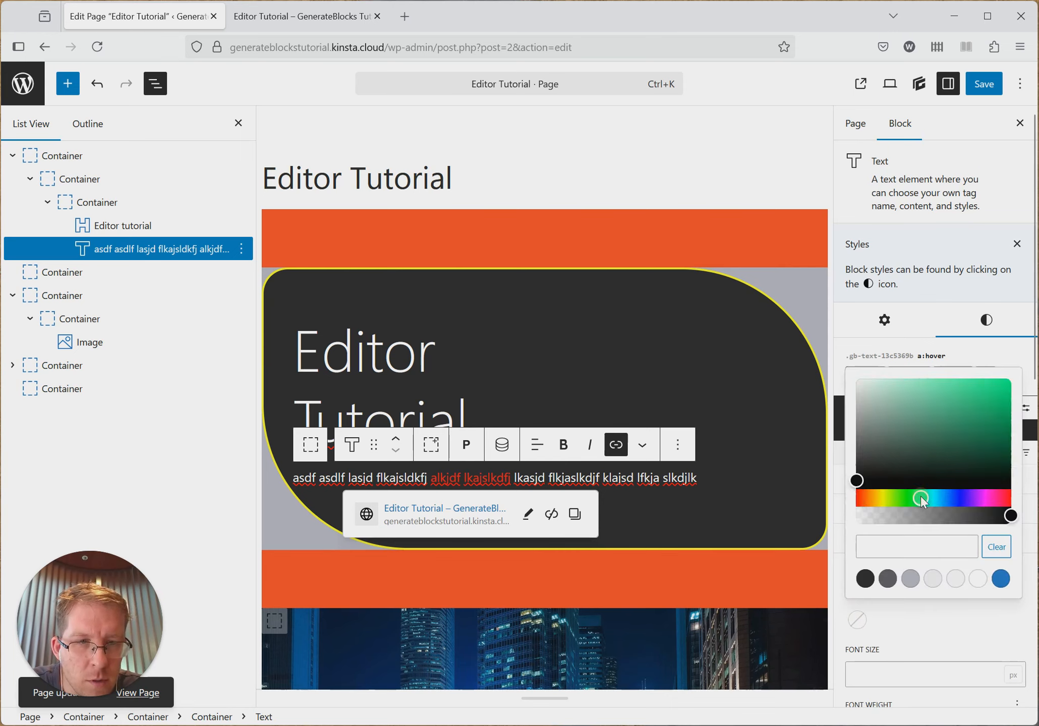
{"action": "left_click", "coordinate": [1000, 383]}
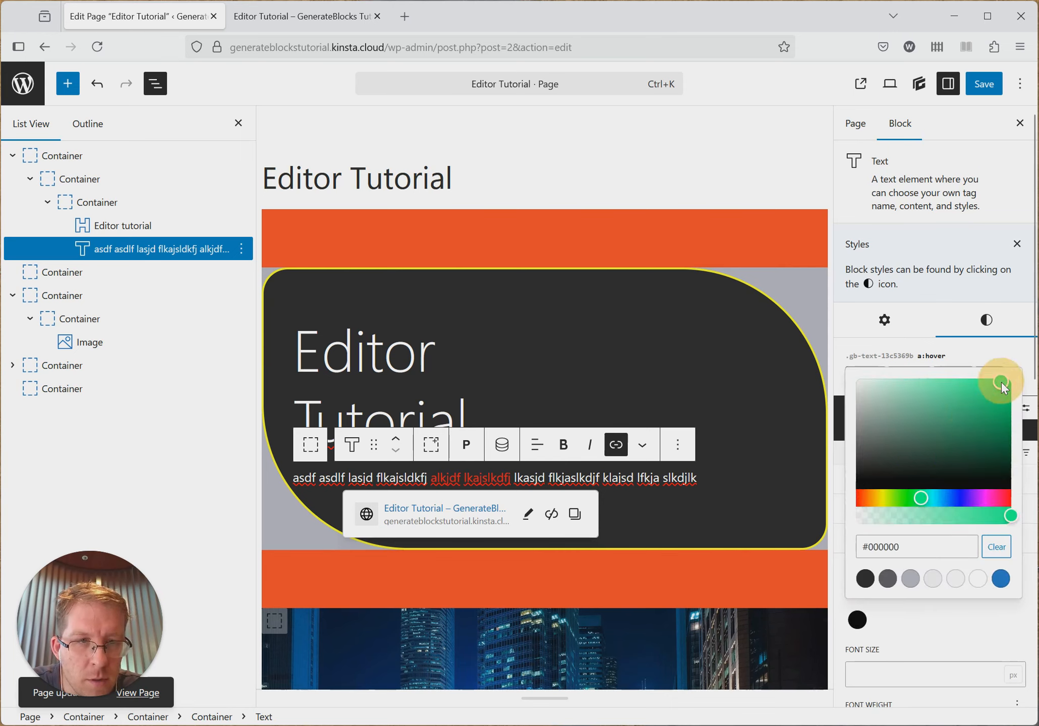
{"action": "left_click", "coordinate": [946, 643]}
{"action": "scroll", "coordinate": [943, 631], "scroll_direction": "down", "scroll_amount": 5}
{"action": "left_click", "coordinate": [912, 649]}
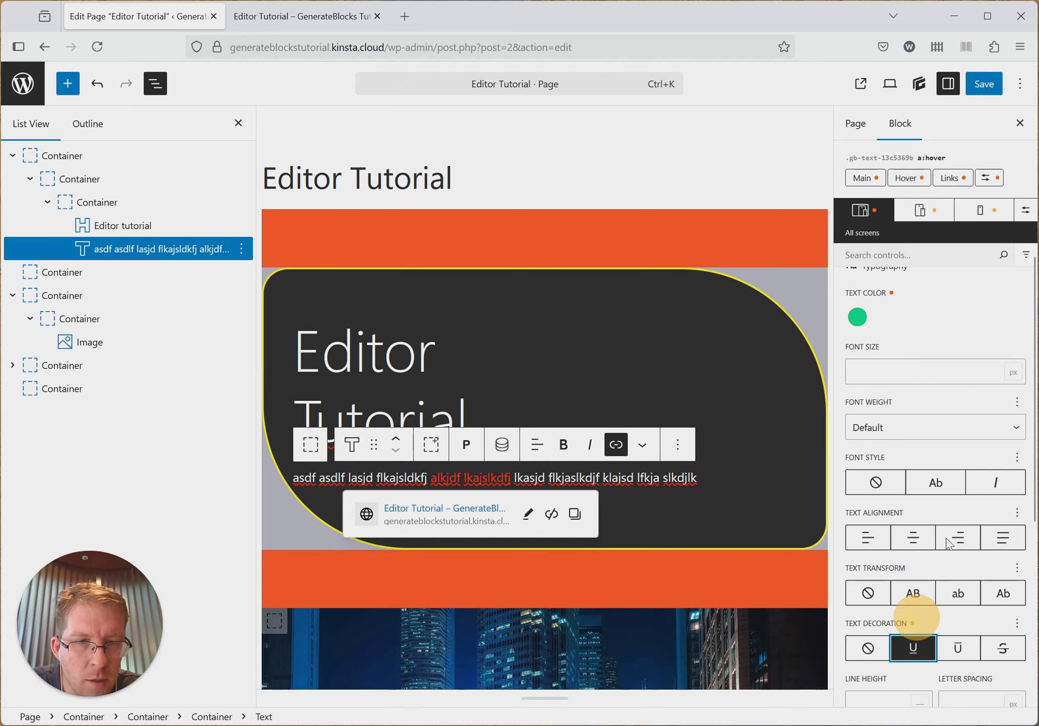
{"action": "scroll", "coordinate": [943, 504], "scroll_direction": "up", "scroll_amount": 5}
{"action": "left_click", "coordinate": [983, 83]}
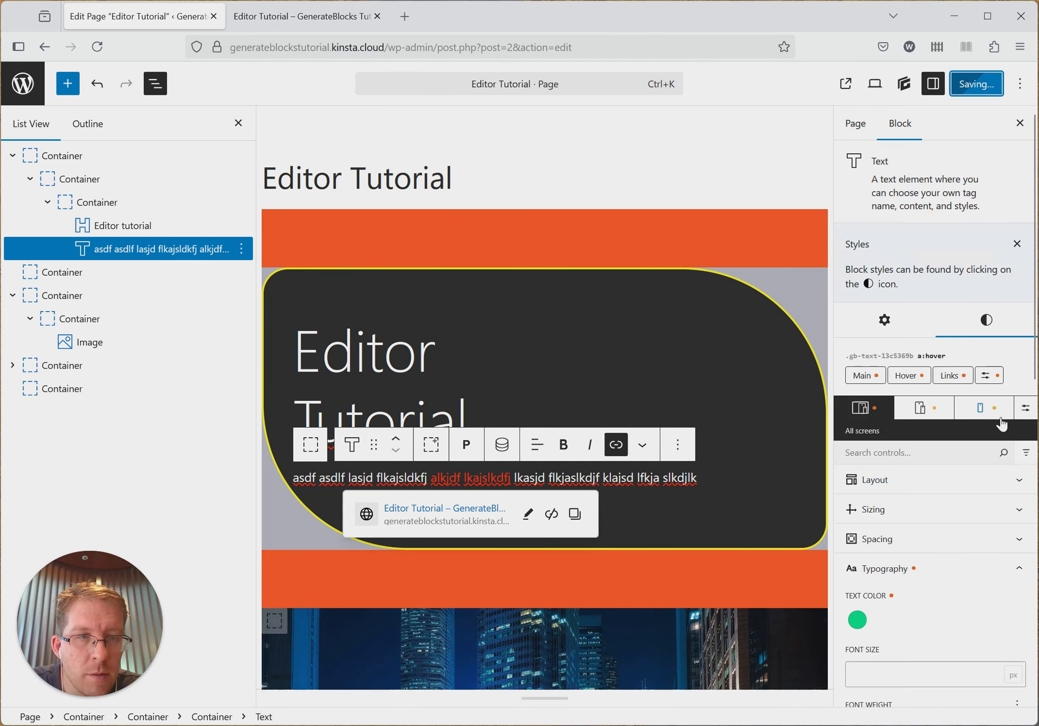
- Reload the published page and check how the paragraph's link looks when hovered
{"action": "left_click", "coordinate": [302, 23]}
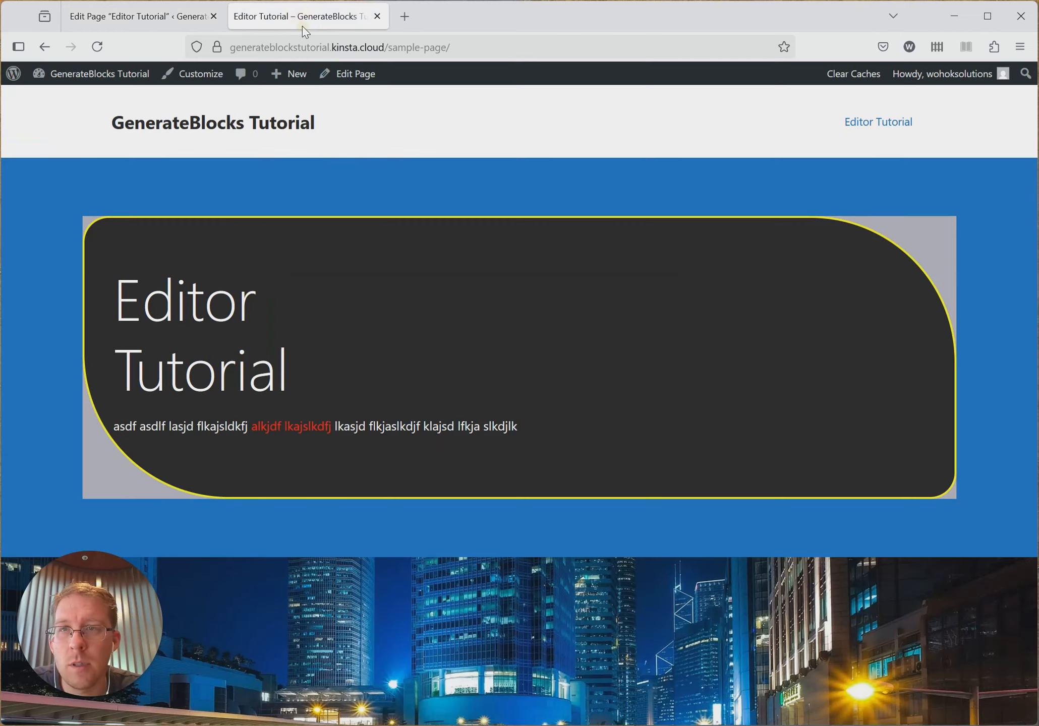
{"action": "key", "text": "F5"}
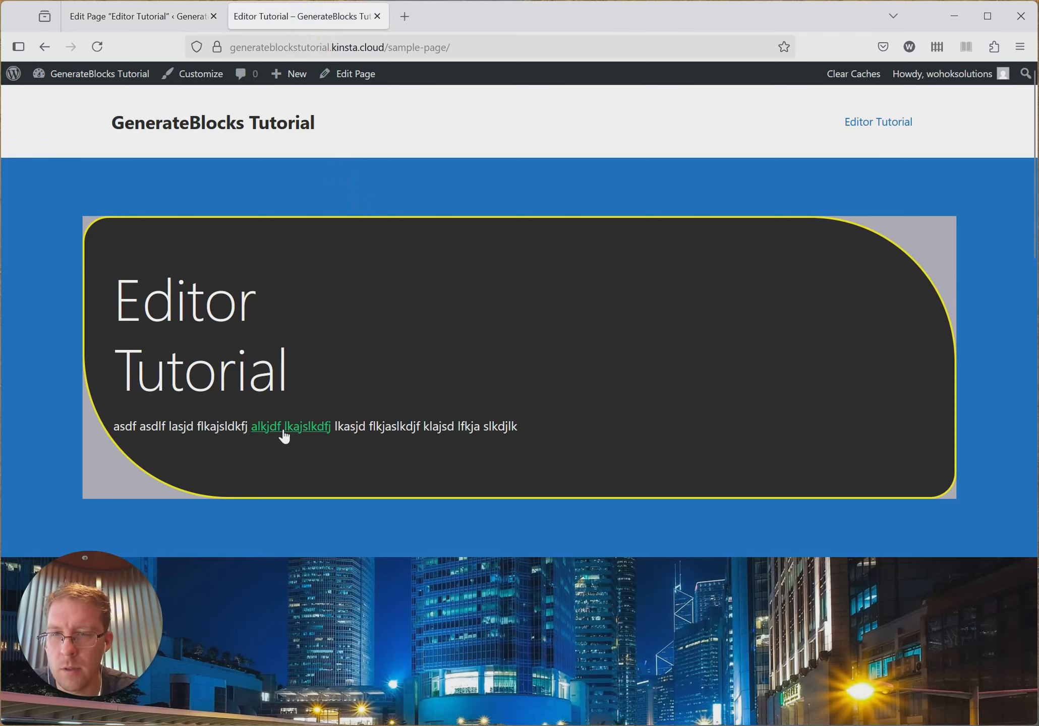
{"action": "left_click", "coordinate": [136, 17]}
- Compare the style selectors of the Editor tutorial heading with those of the paragraph below it
{"action": "scroll", "coordinate": [984, 376], "scroll_direction": "down", "scroll_amount": 2}
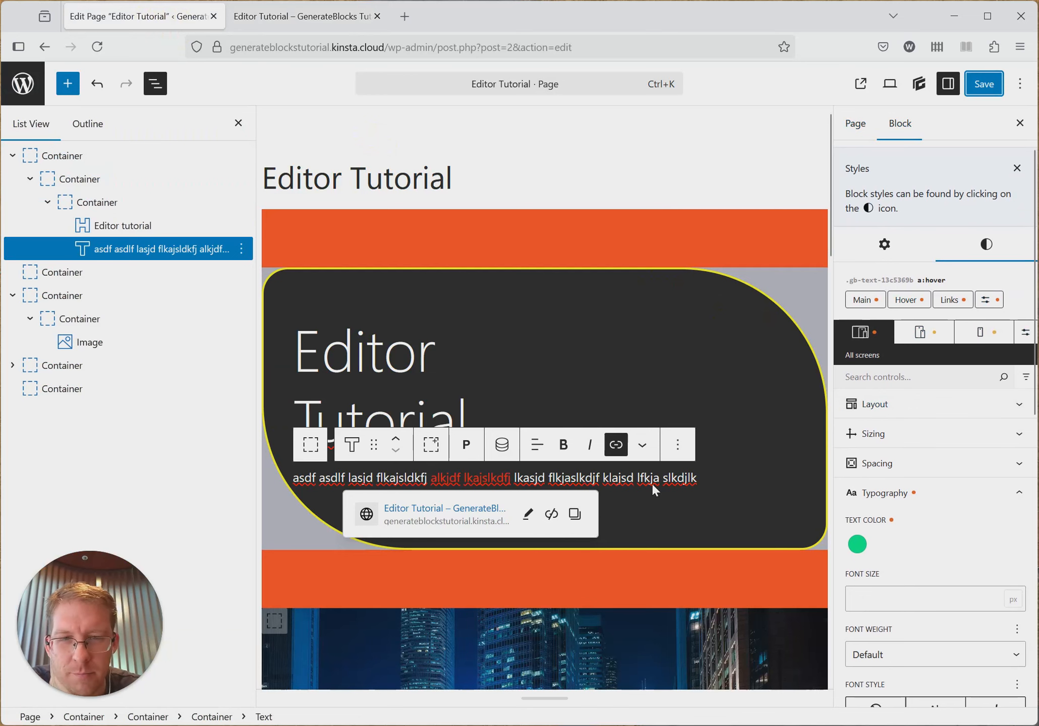
{"action": "scroll", "coordinate": [638, 464], "scroll_direction": "down", "scroll_amount": 2}
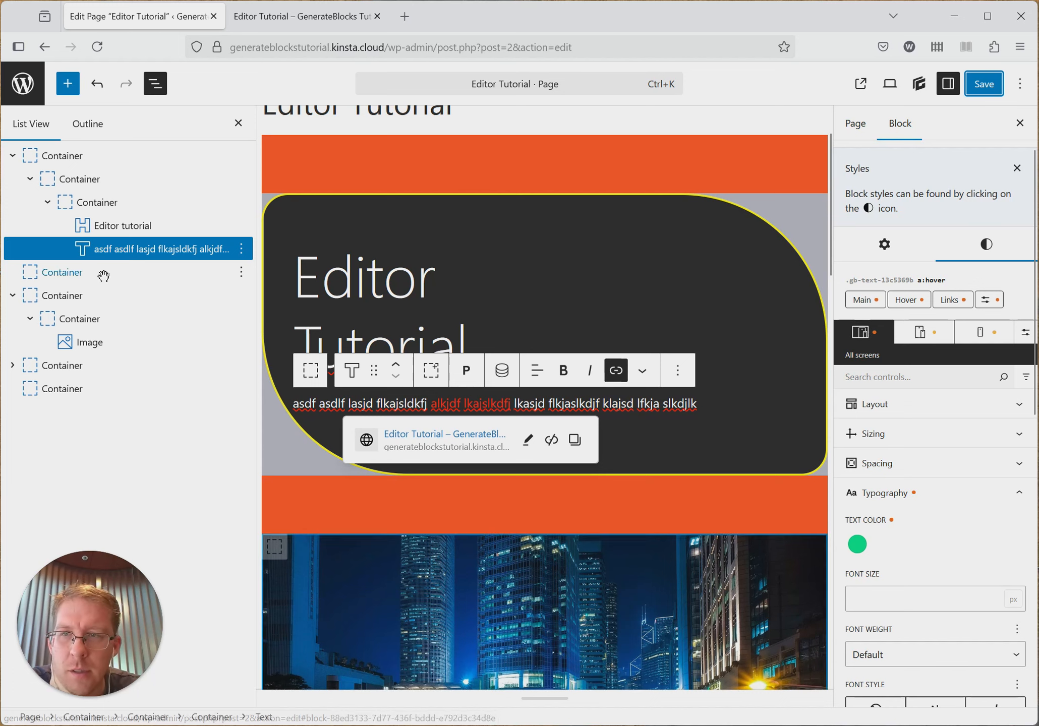
{"action": "left_click", "coordinate": [109, 226]}
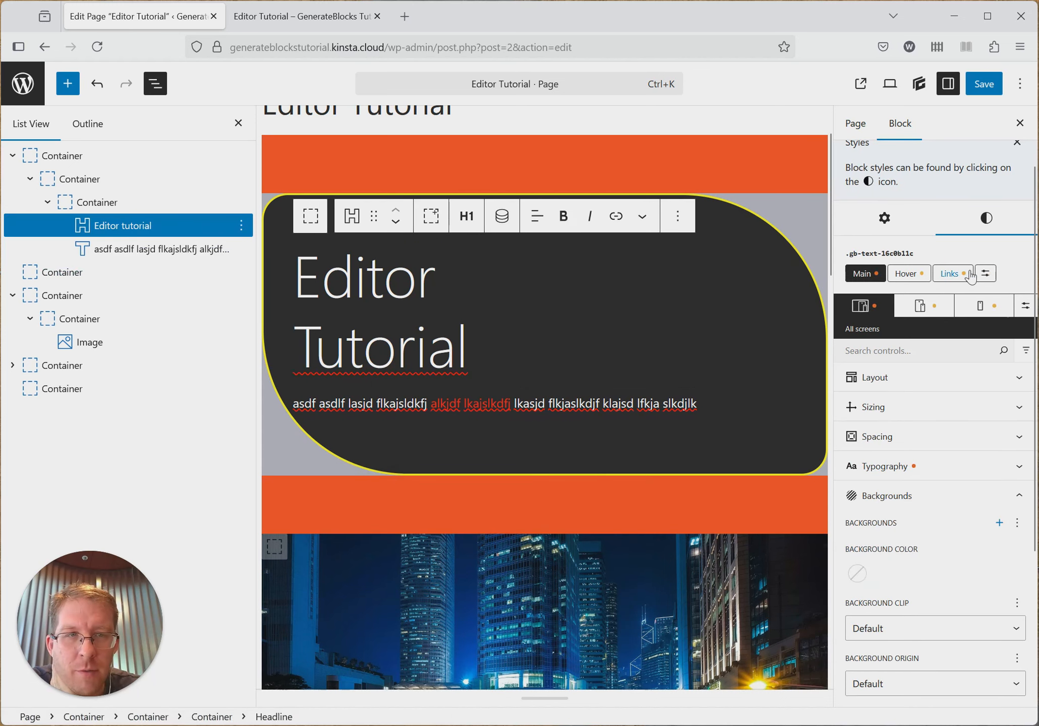
{"action": "left_click", "coordinate": [186, 249]}
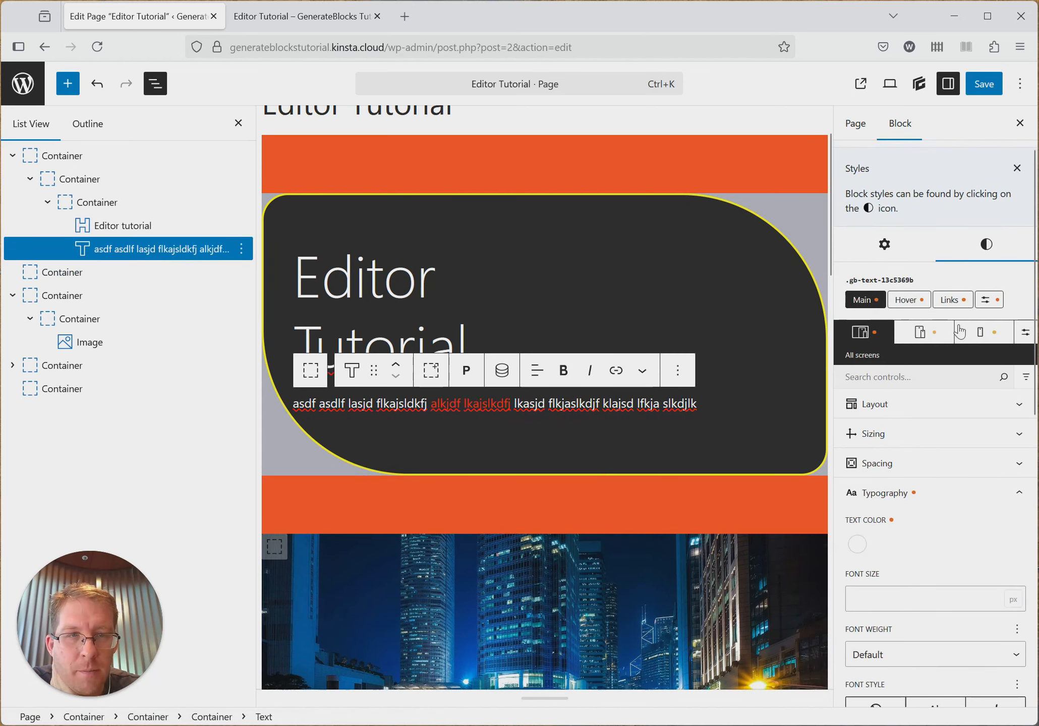
{"action": "scroll", "coordinate": [928, 448], "scroll_direction": "down", "scroll_amount": 3}
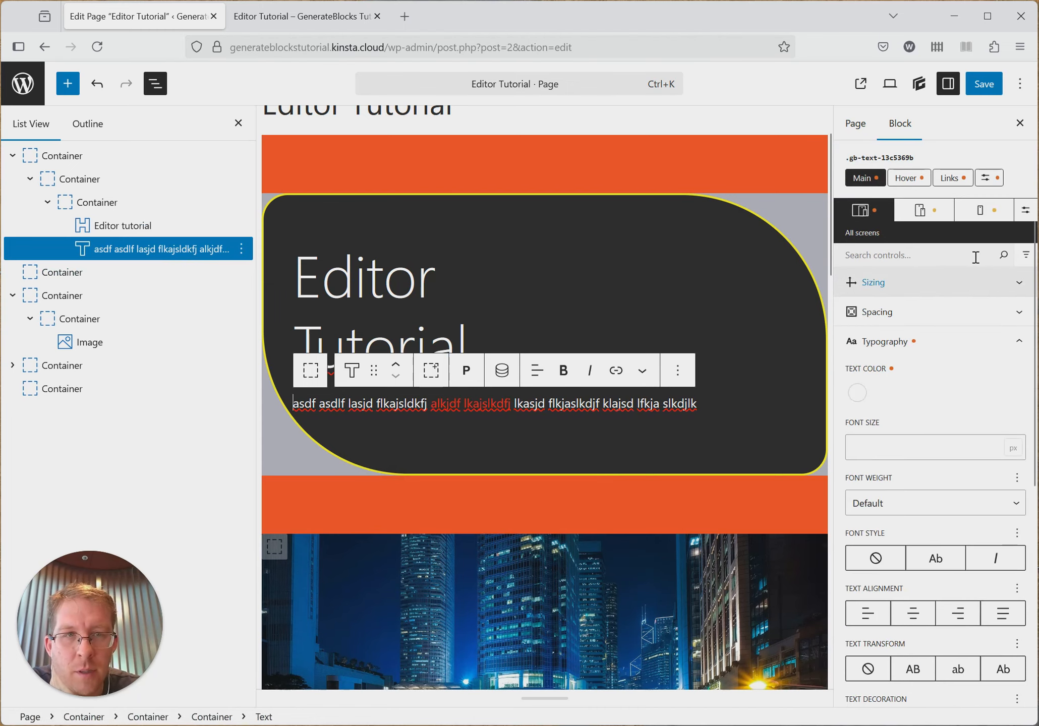
- Set the text color of the paragraph's links to the preset blue for mobile only, and save the page
{"action": "left_click", "coordinate": [980, 211]}
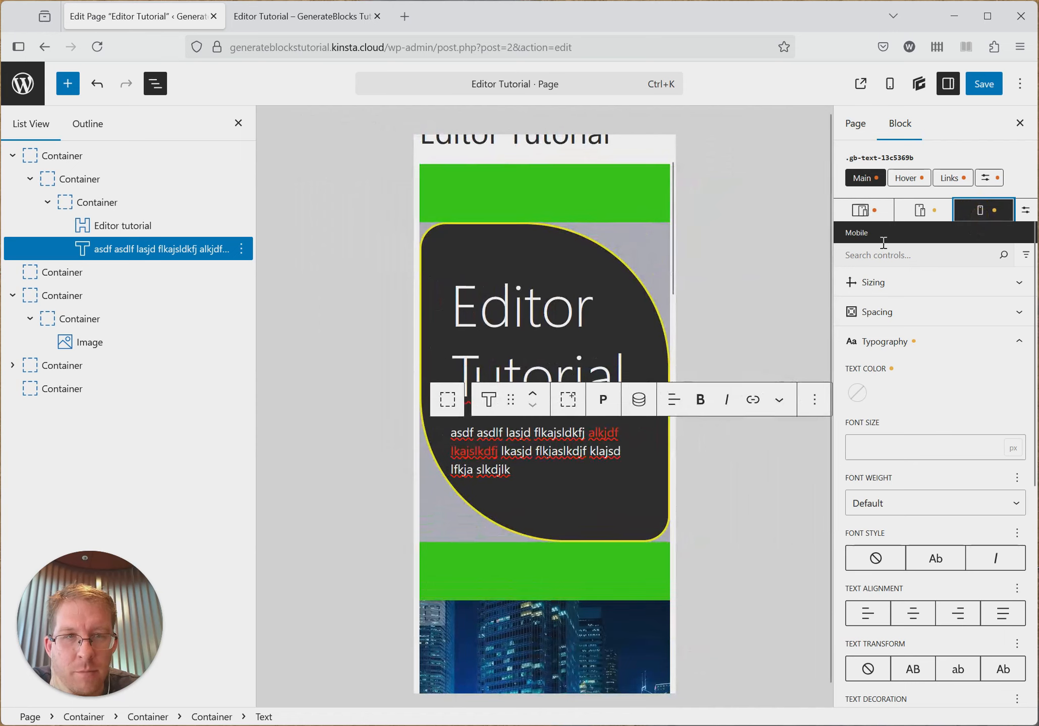
{"action": "left_click", "coordinate": [937, 181]}
{"action": "scroll", "coordinate": [945, 463], "scroll_direction": "down", "scroll_amount": 3}
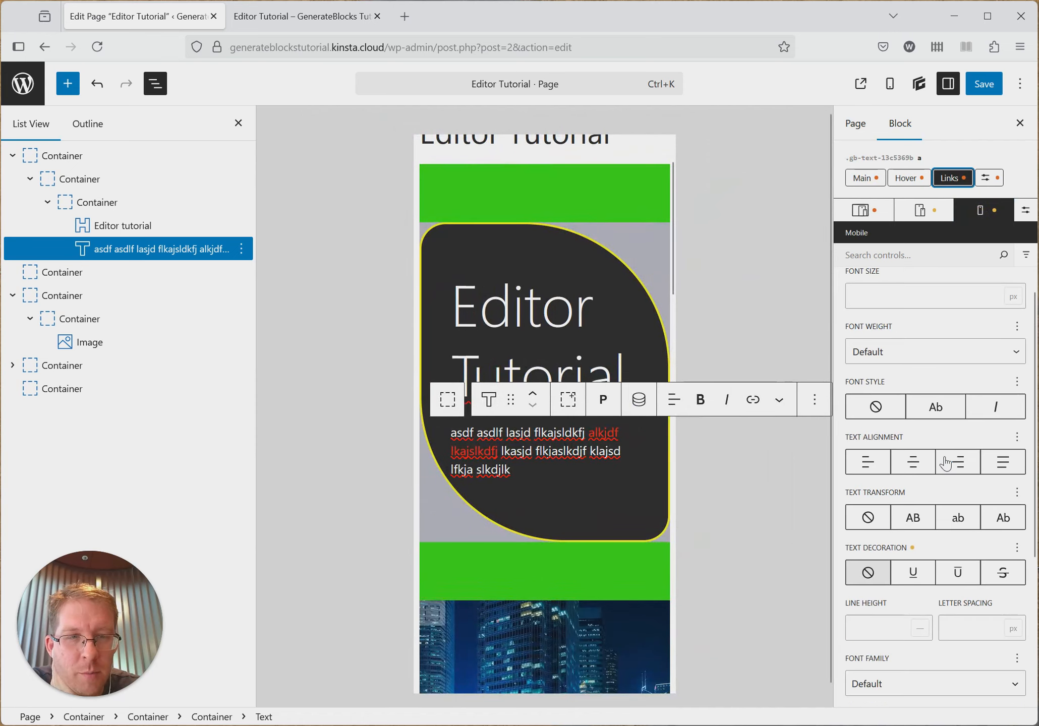
{"action": "scroll", "coordinate": [946, 504], "scroll_direction": "down", "scroll_amount": 3}
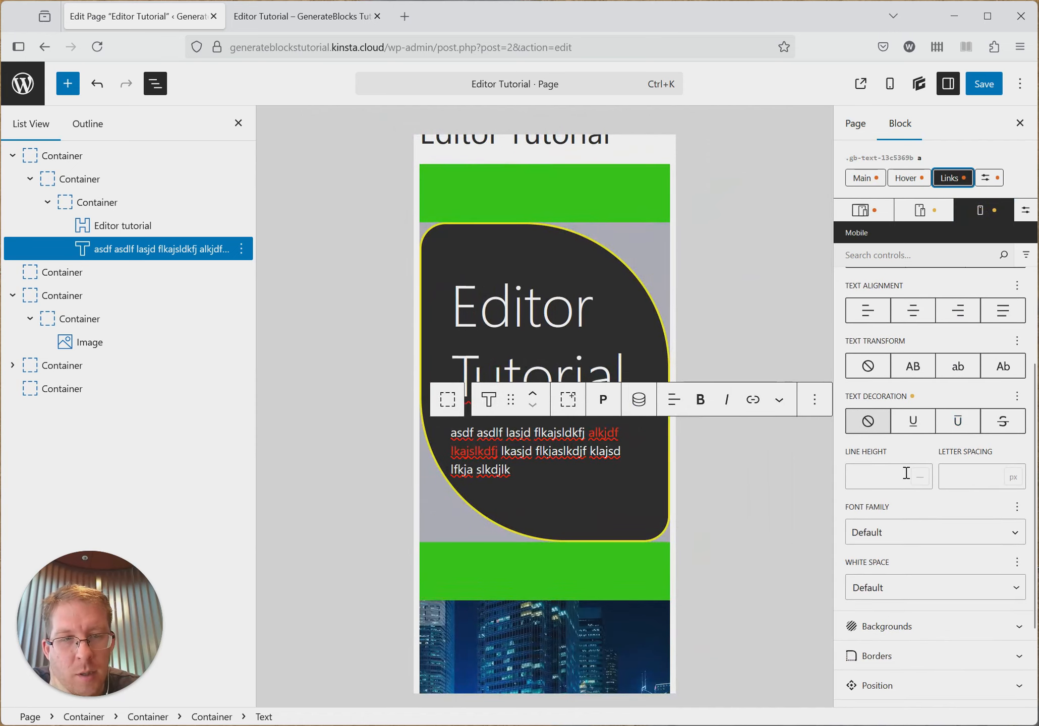
{"action": "scroll", "coordinate": [857, 473], "scroll_direction": "up", "scroll_amount": 5}
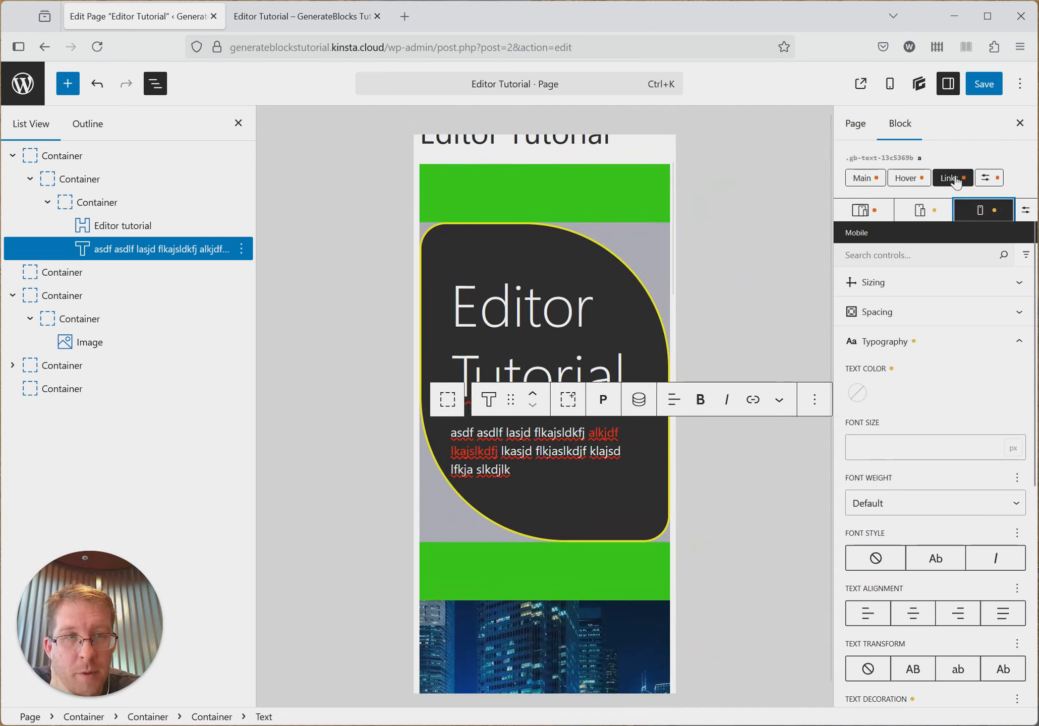
{"action": "left_click", "coordinate": [858, 393]}
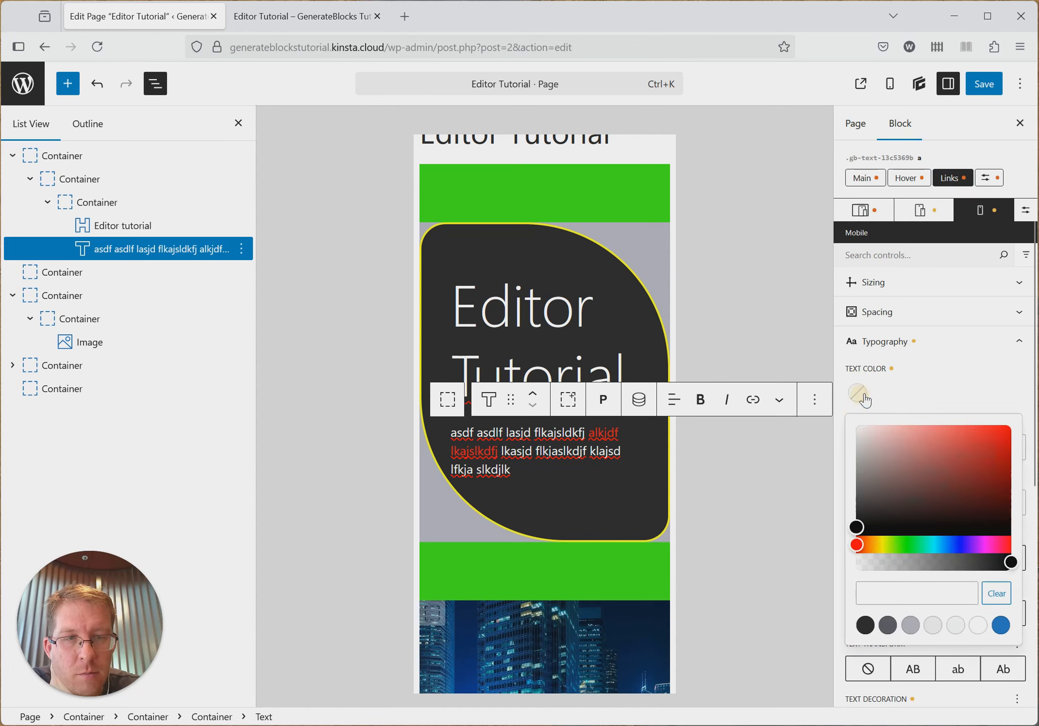
{"action": "left_click", "coordinate": [1001, 625]}
{"action": "left_click", "coordinate": [968, 381]}
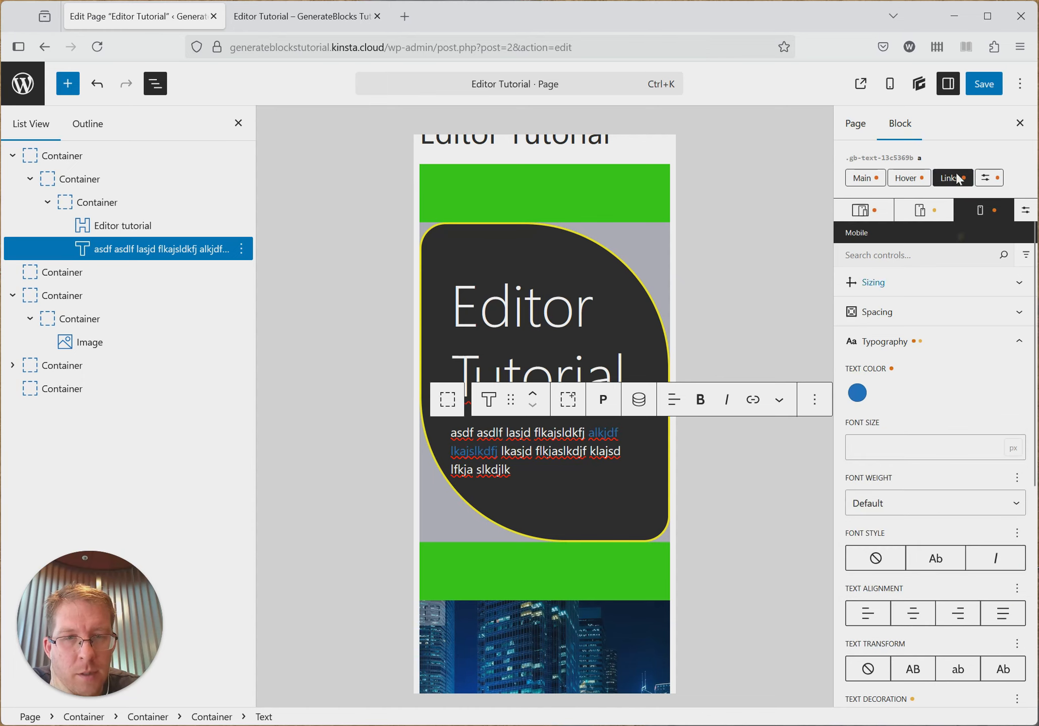
{"action": "left_click", "coordinate": [979, 84]}
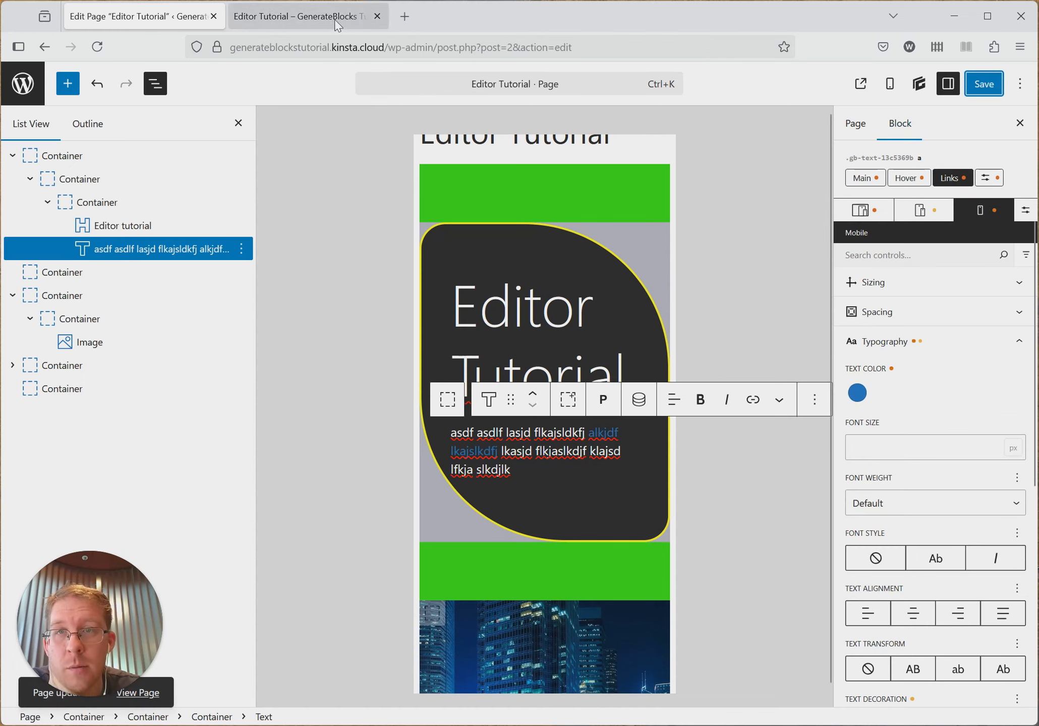
- Check the paragraph's link color on the published page in a responsive mobile preview, and close the developer tools
{"action": "left_click", "coordinate": [302, 17]}
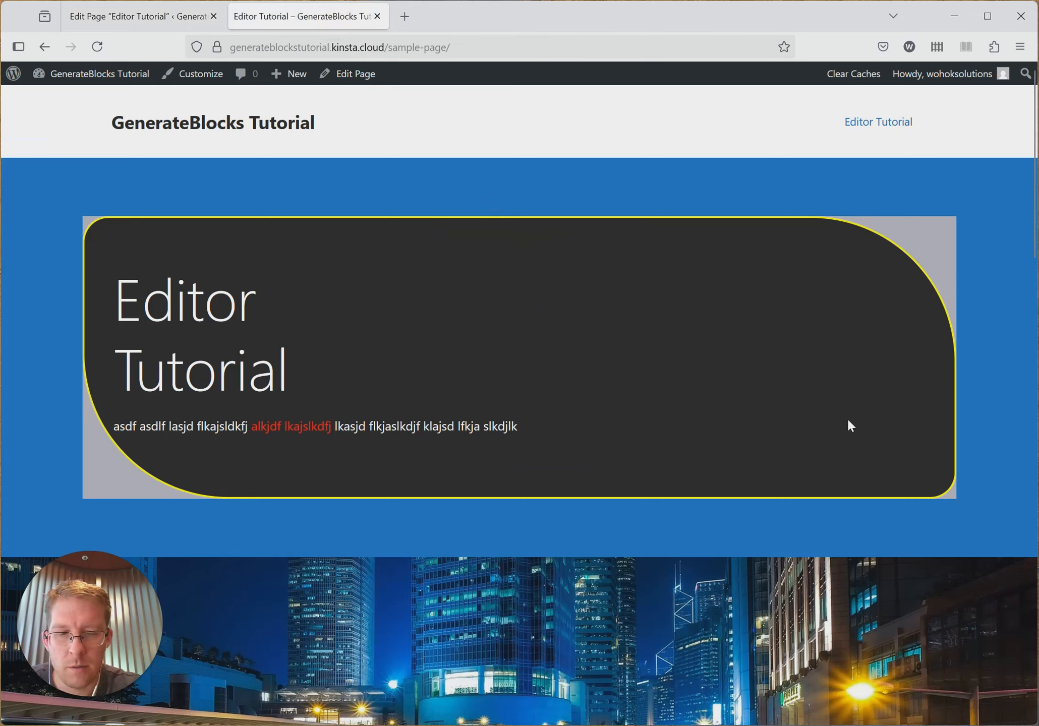
{"action": "key", "text": "F12"}
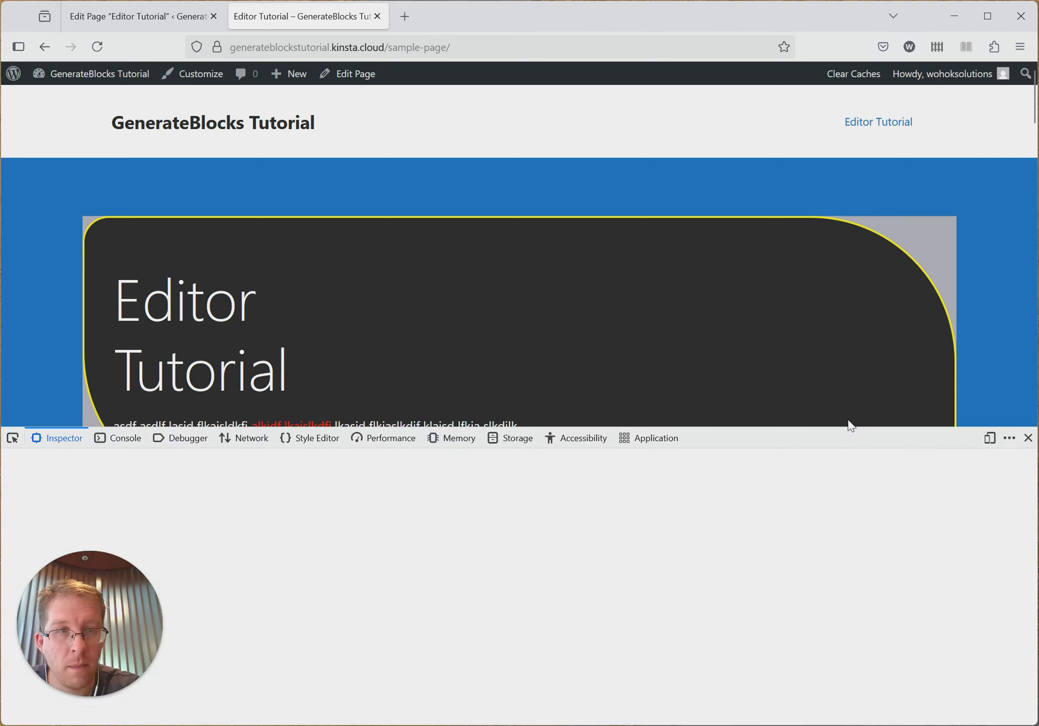
{"action": "left_click", "coordinate": [989, 438]}
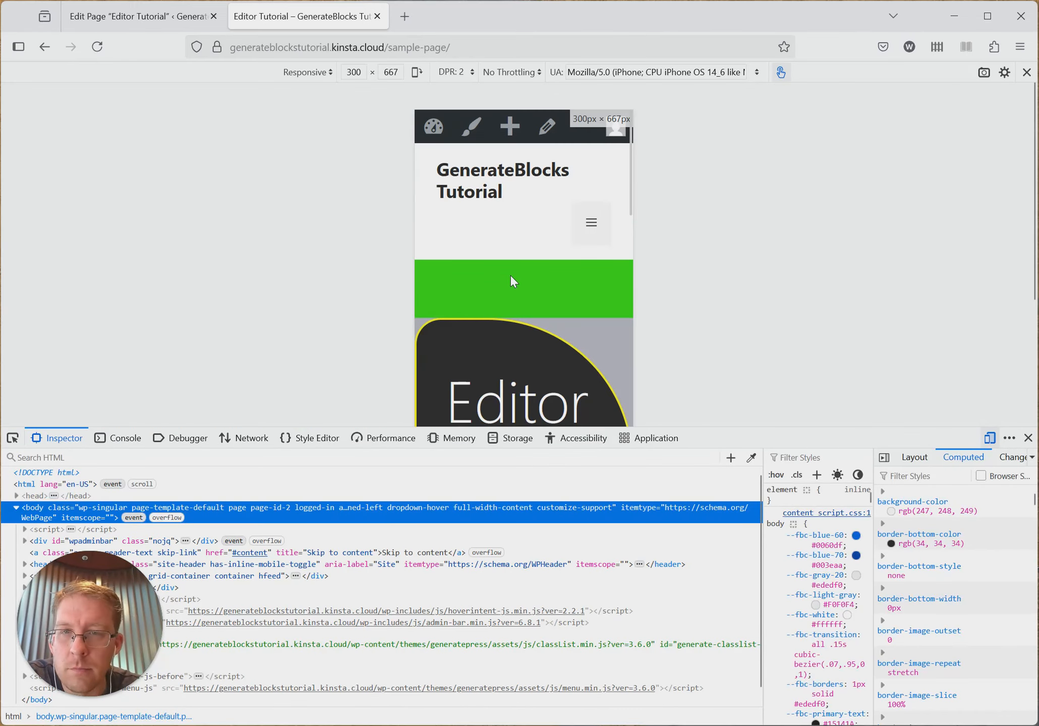
{"action": "scroll", "coordinate": [544, 275], "scroll_direction": "down", "scroll_amount": 5}
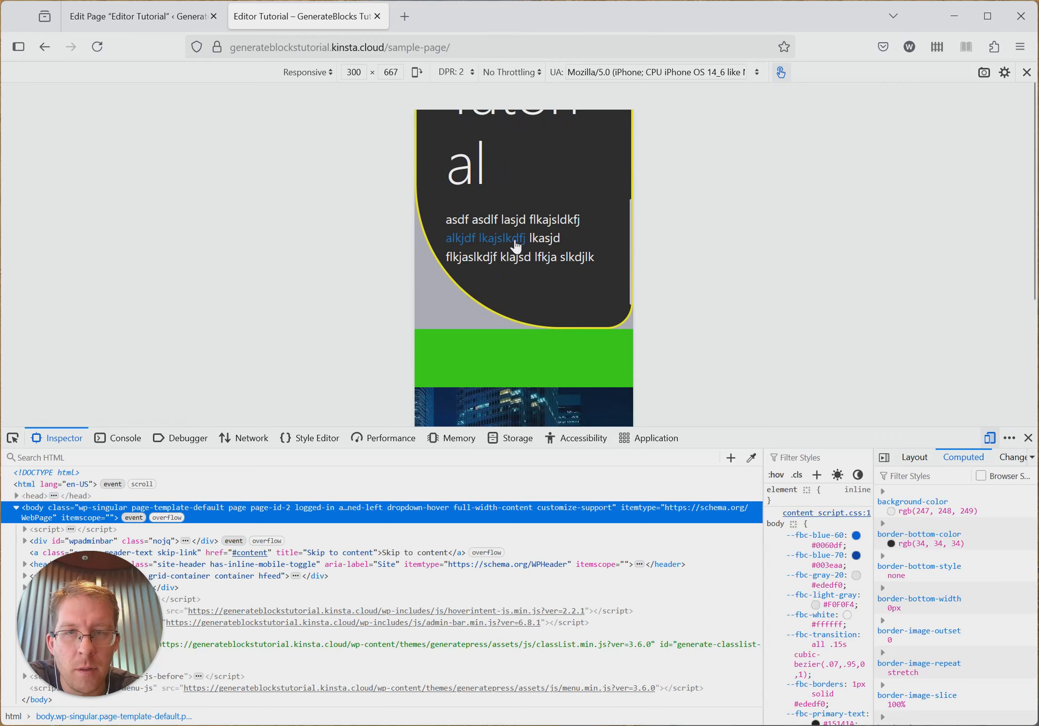
{"action": "left_click", "coordinate": [1028, 438]}
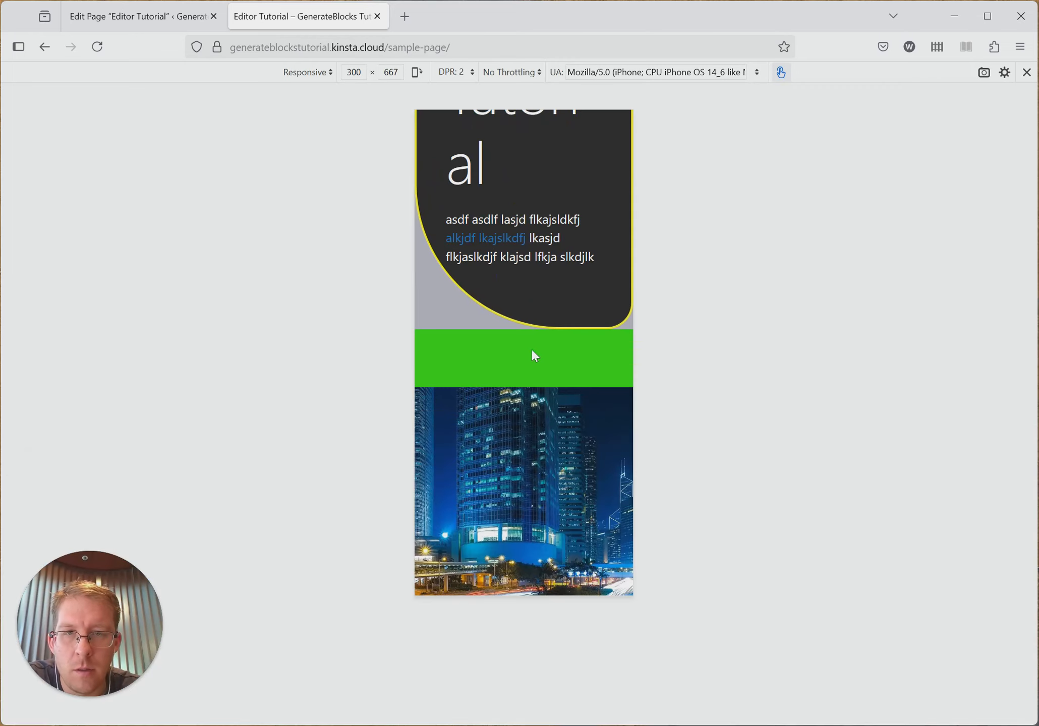
{"action": "scroll", "coordinate": [535, 355], "scroll_direction": "up", "scroll_amount": 5}
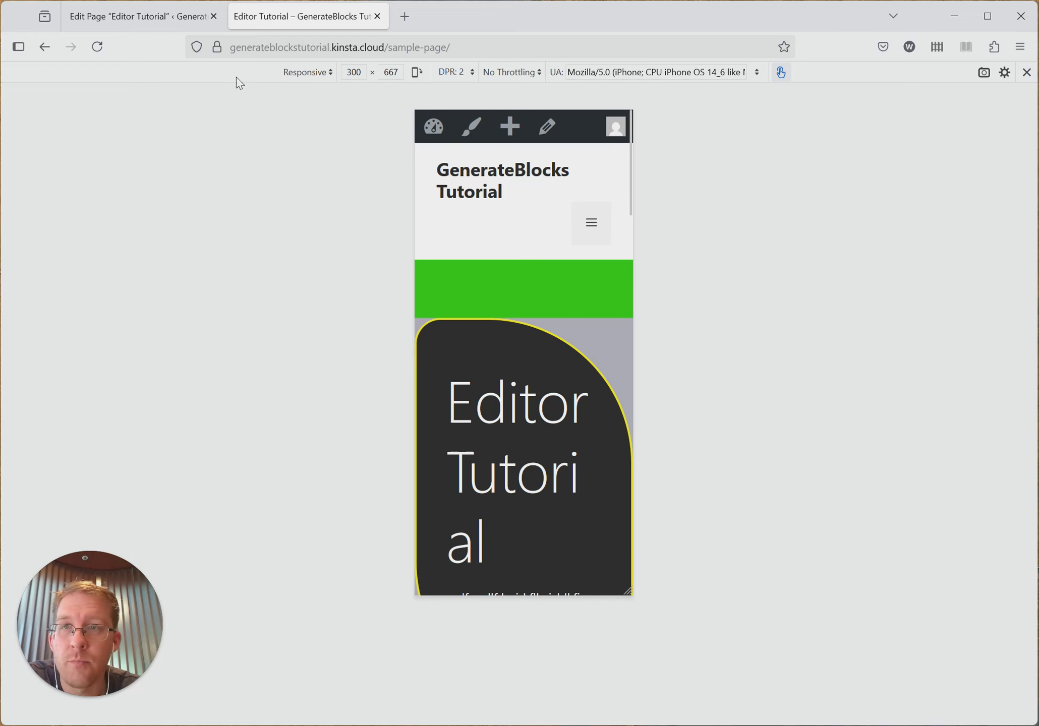
{"action": "left_click", "coordinate": [1026, 74]}
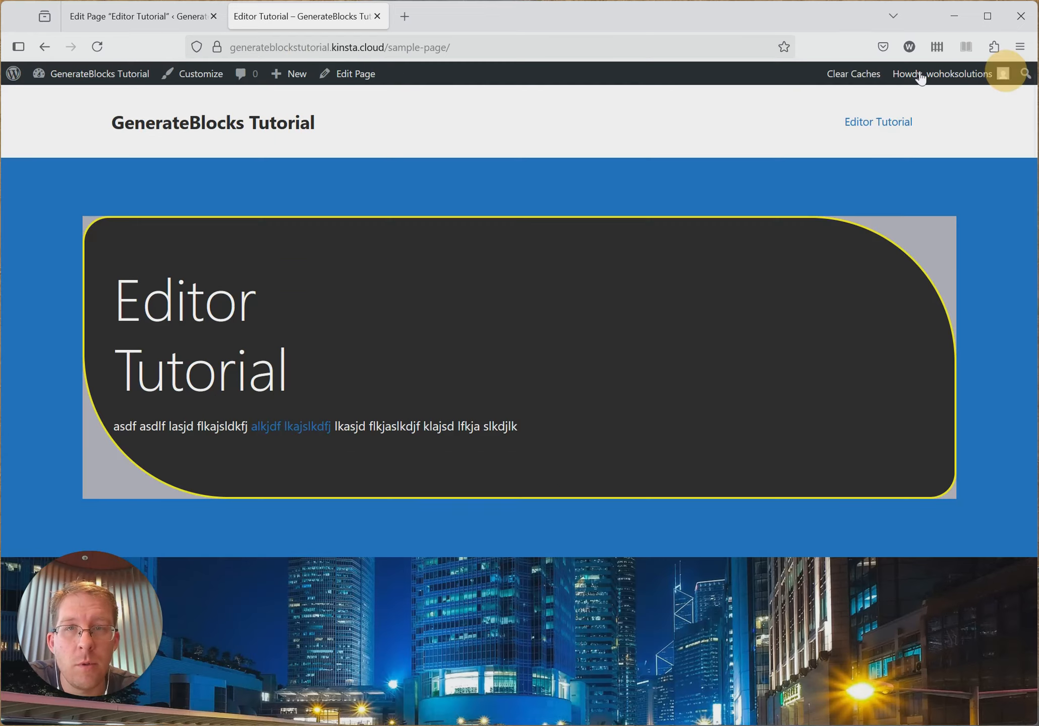
- Return to the page editor and show the paragraph's link styles for all screens
{"action": "left_click", "coordinate": [137, 16]}
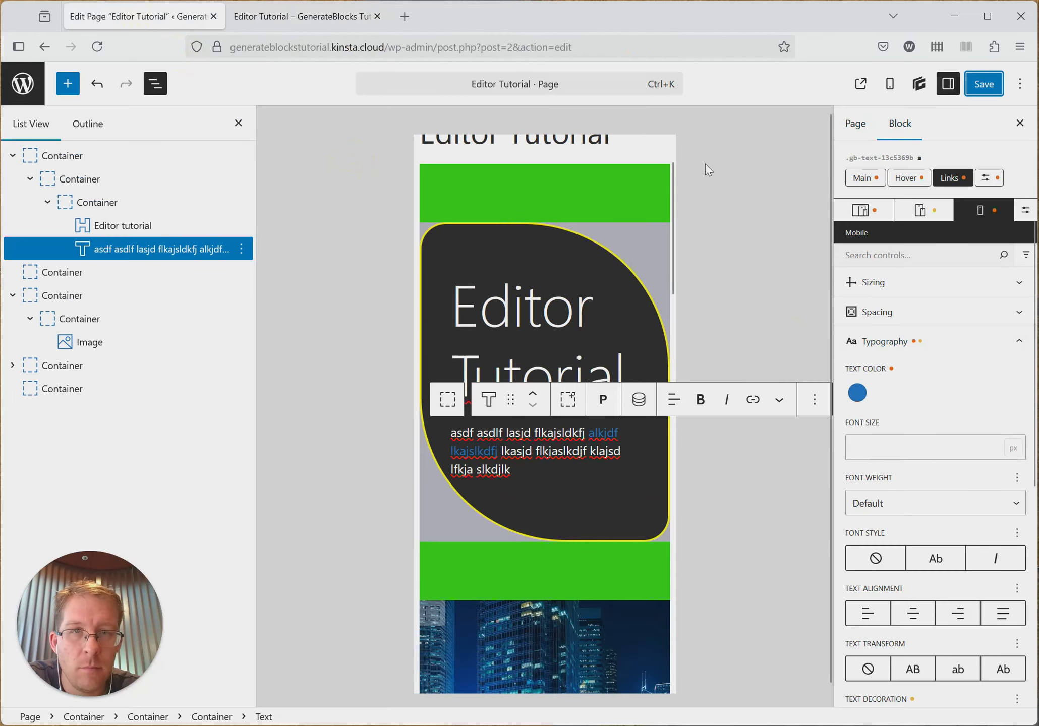
{"action": "left_click", "coordinate": [863, 209]}
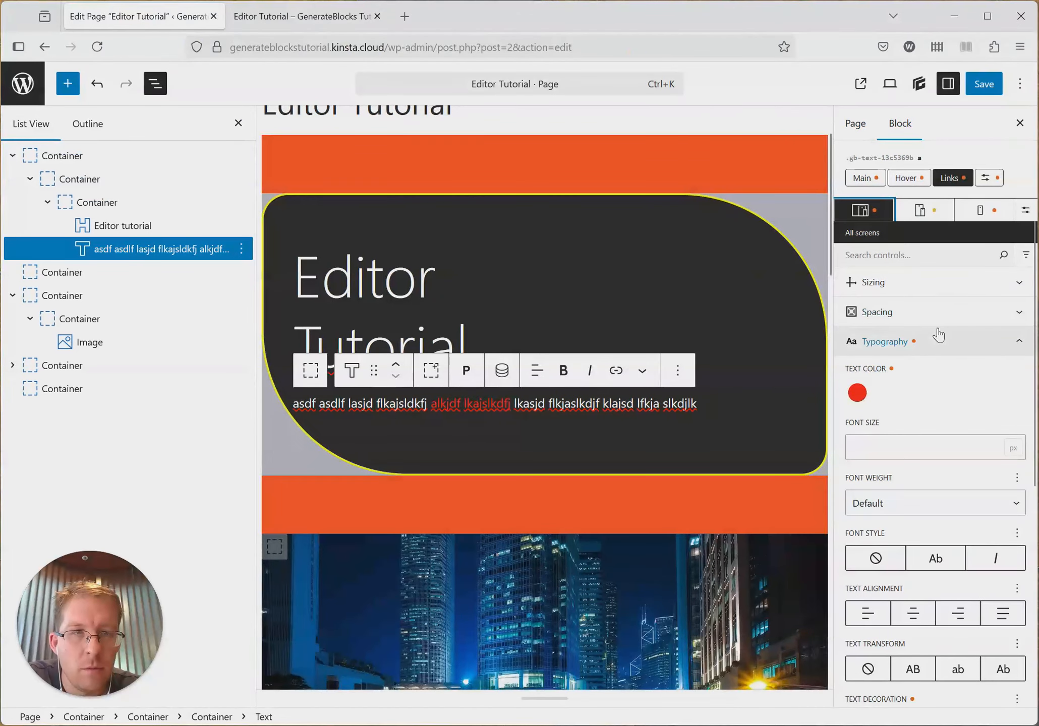
- Look through the style categories available for the paragraph's links on all screens
{"action": "scroll", "coordinate": [952, 326], "scroll_direction": "up", "scroll_amount": 2}
{"action": "scroll", "coordinate": [985, 308], "scroll_direction": "down", "scroll_amount": 5}
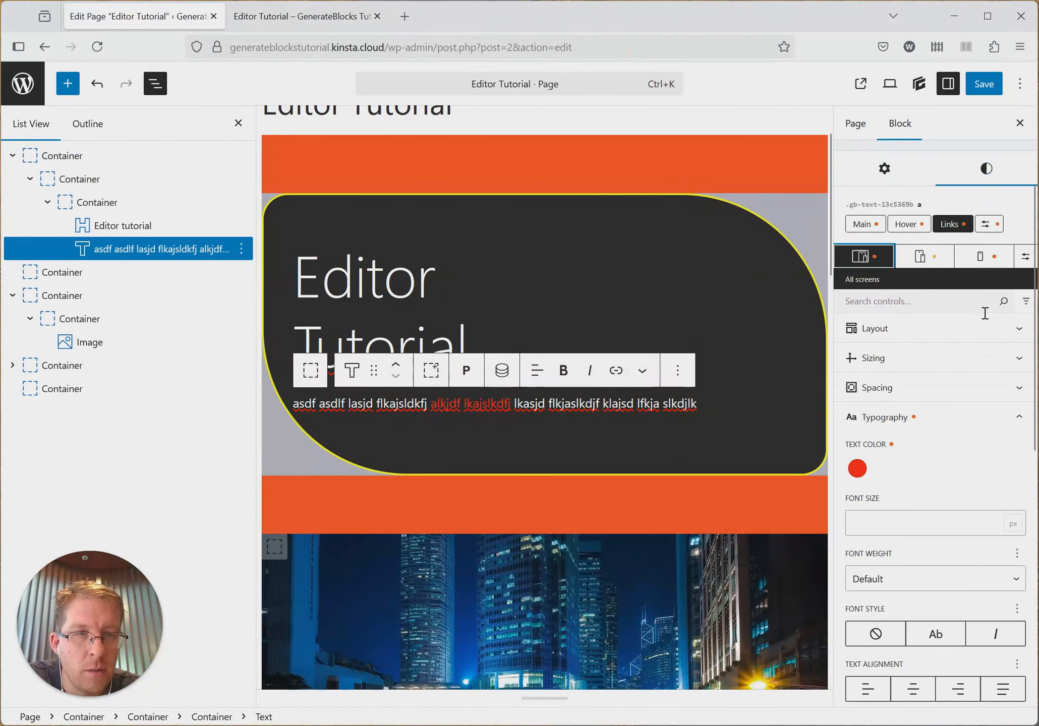
{"action": "scroll", "coordinate": [989, 319], "scroll_direction": "down", "scroll_amount": 6}
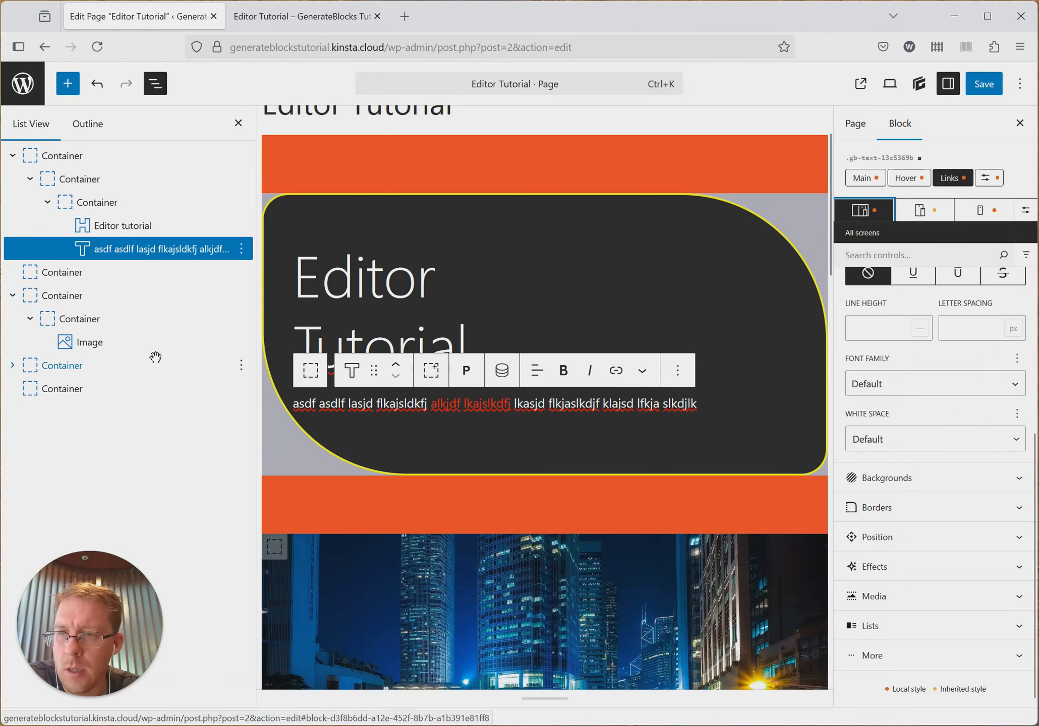
- Select the image in the rounded-corner section and compare its block settings with its styles
{"action": "left_click", "coordinate": [90, 341]}
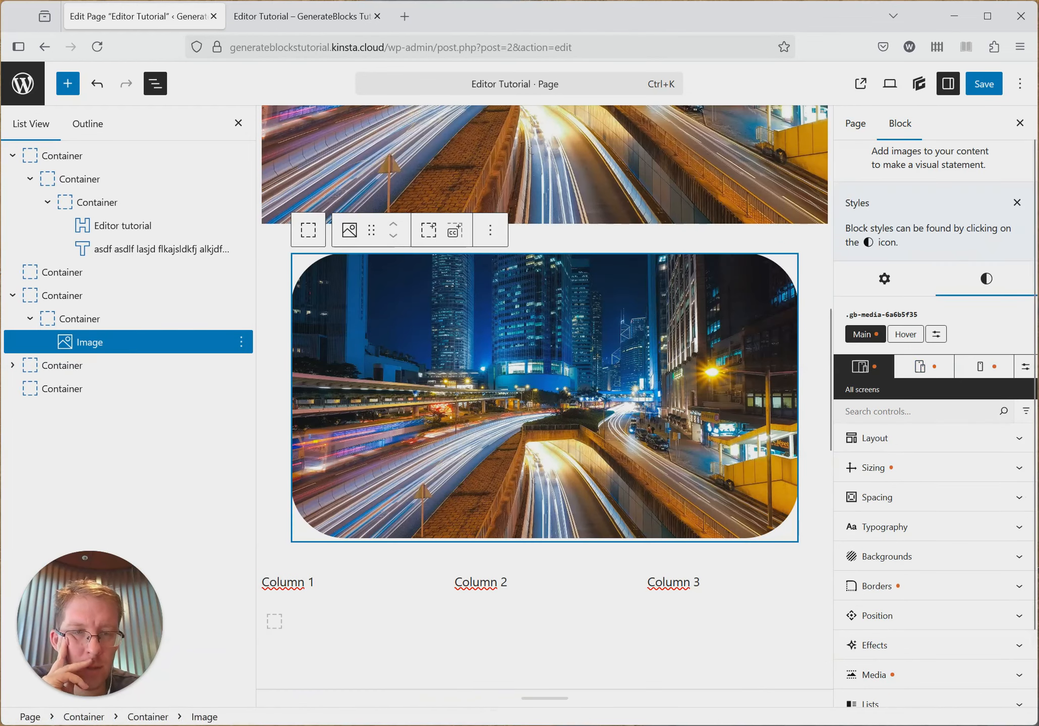
{"action": "scroll", "coordinate": [942, 513], "scroll_direction": "down", "scroll_amount": 2}
{"action": "scroll", "coordinate": [942, 513], "scroll_direction": "up", "scroll_amount": 3}
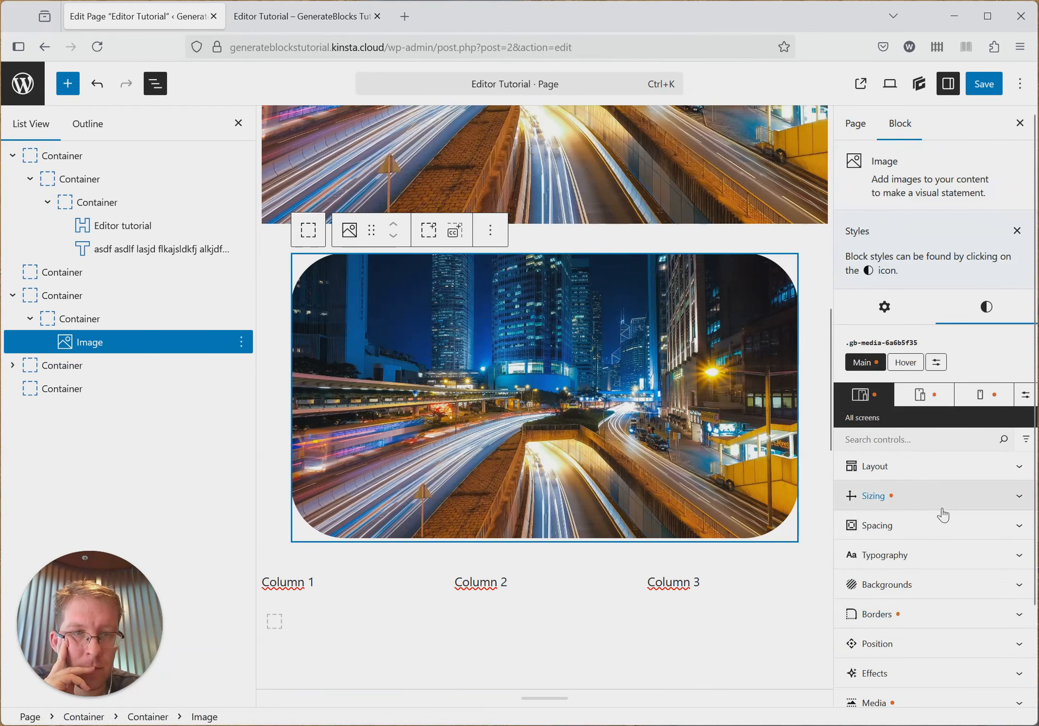
{"action": "left_click", "coordinate": [897, 306]}
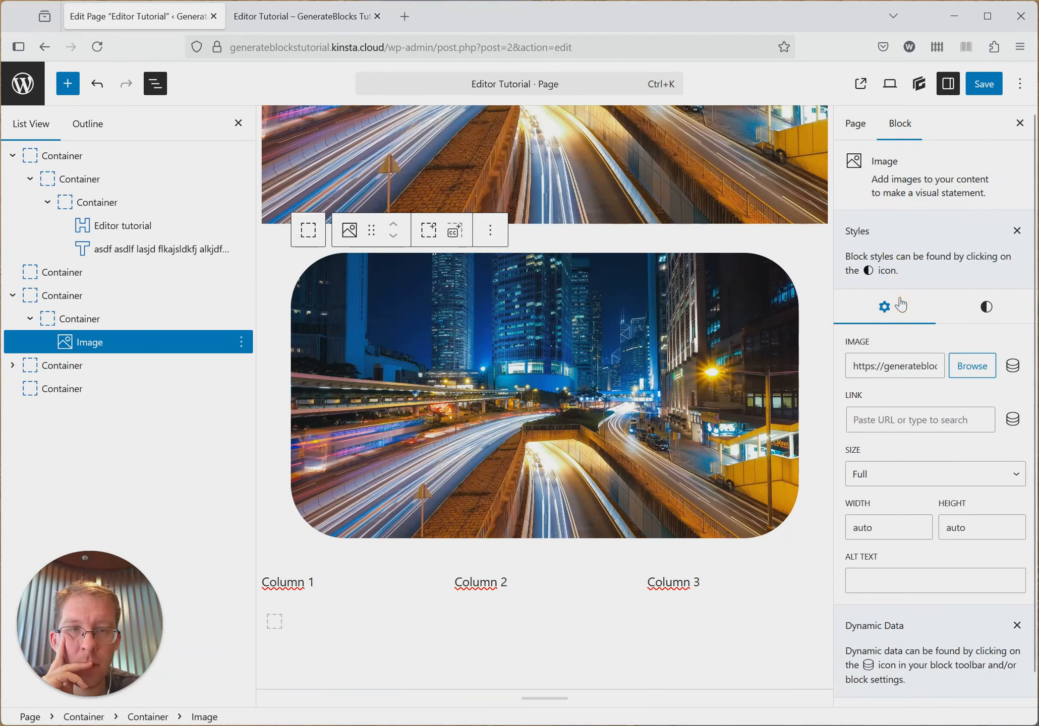
{"action": "left_click", "coordinate": [984, 309]}
{"action": "left_click", "coordinate": [907, 309]}
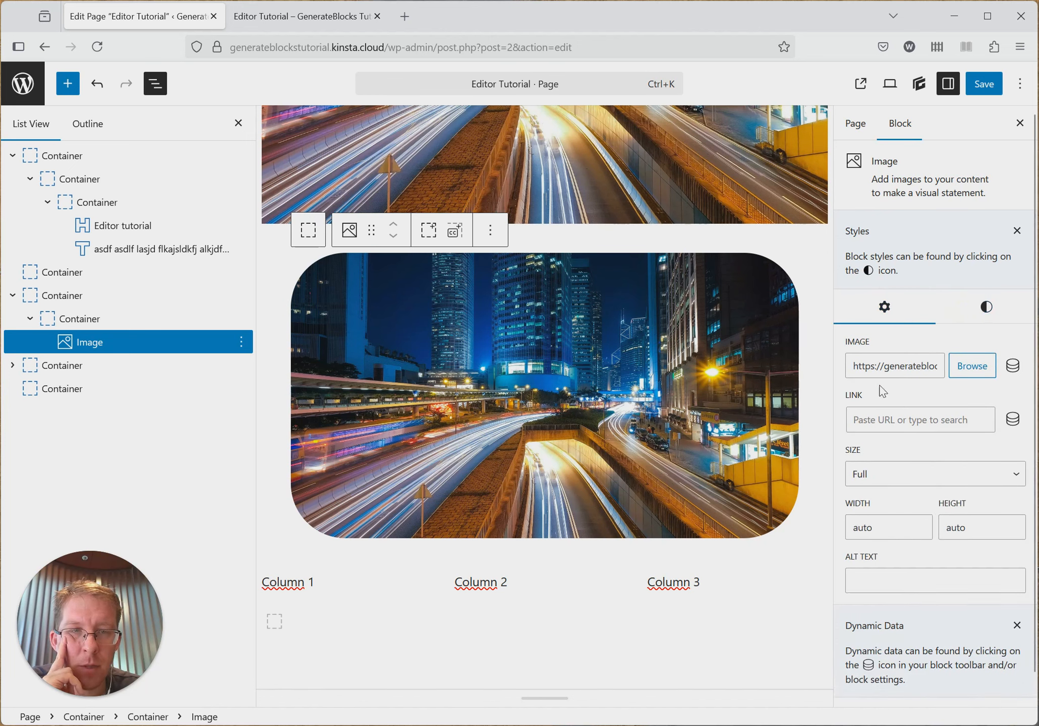
{"action": "left_click", "coordinate": [983, 306]}
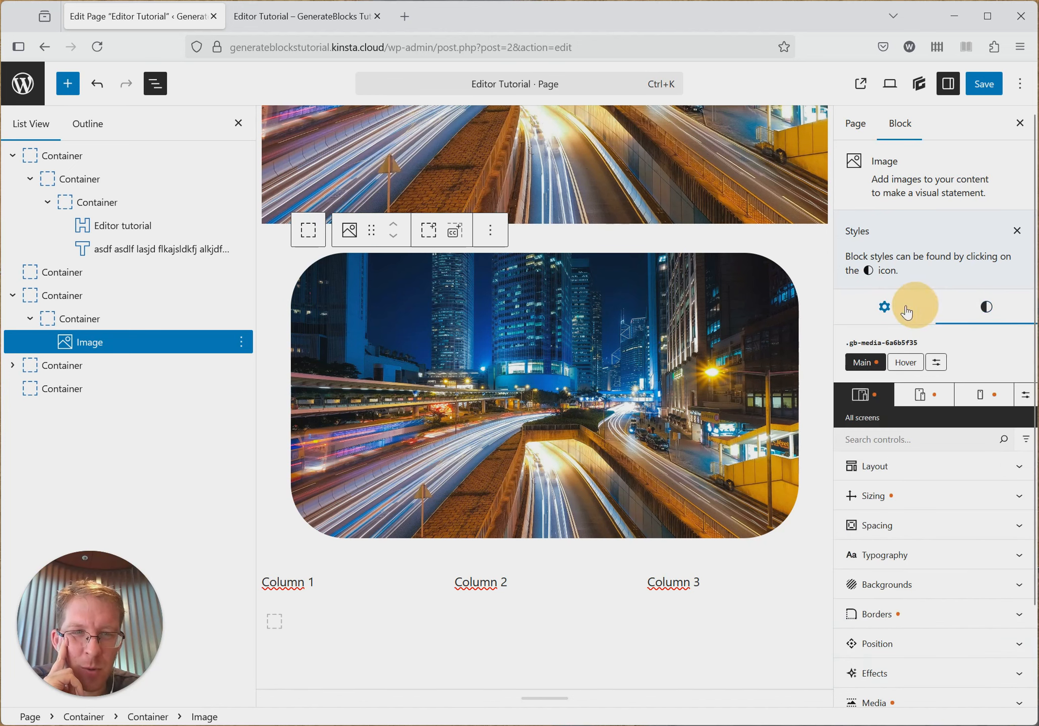
{"action": "left_click", "coordinate": [923, 307]}
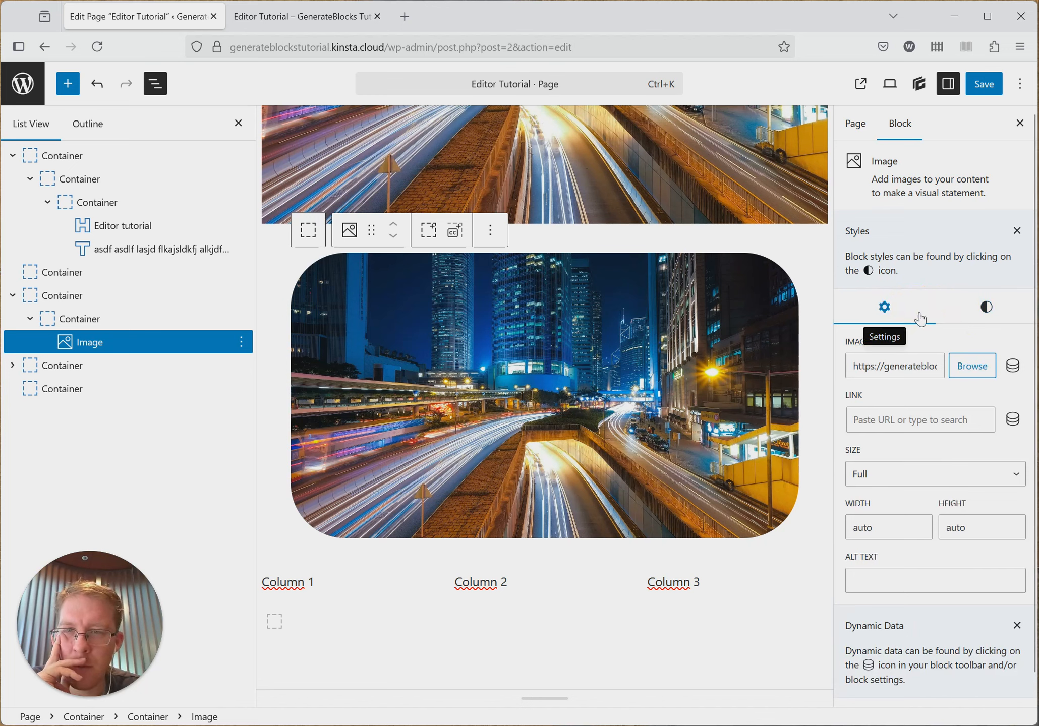
{"action": "left_click", "coordinate": [980, 308]}
{"action": "left_click", "coordinate": [899, 315]}
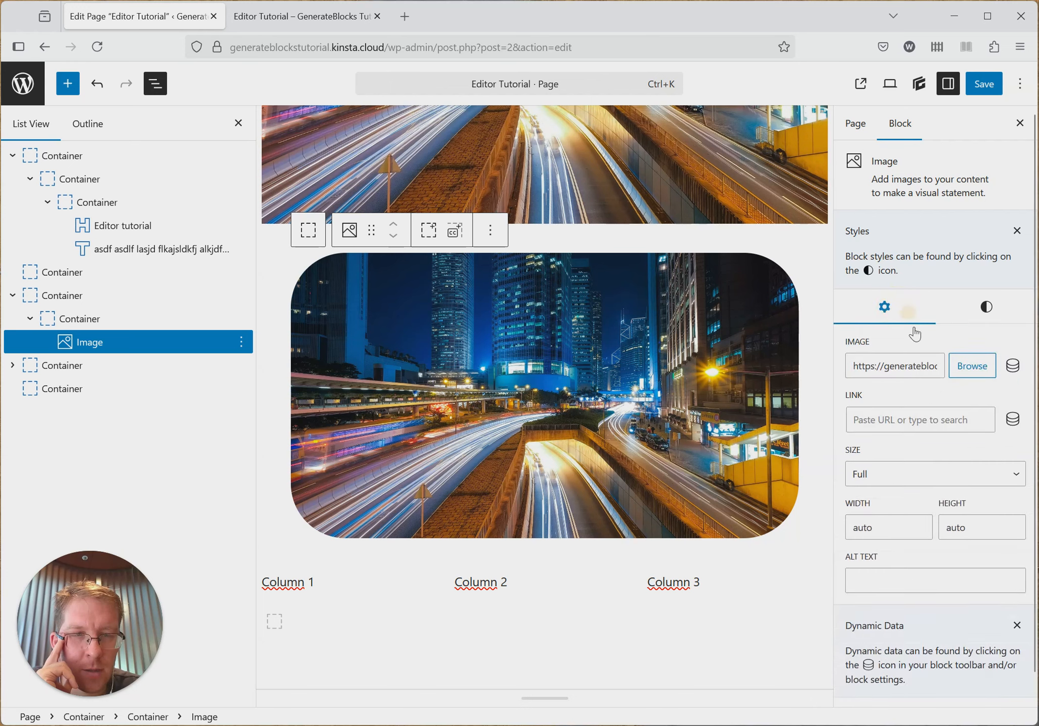
{"action": "left_click", "coordinate": [982, 323]}
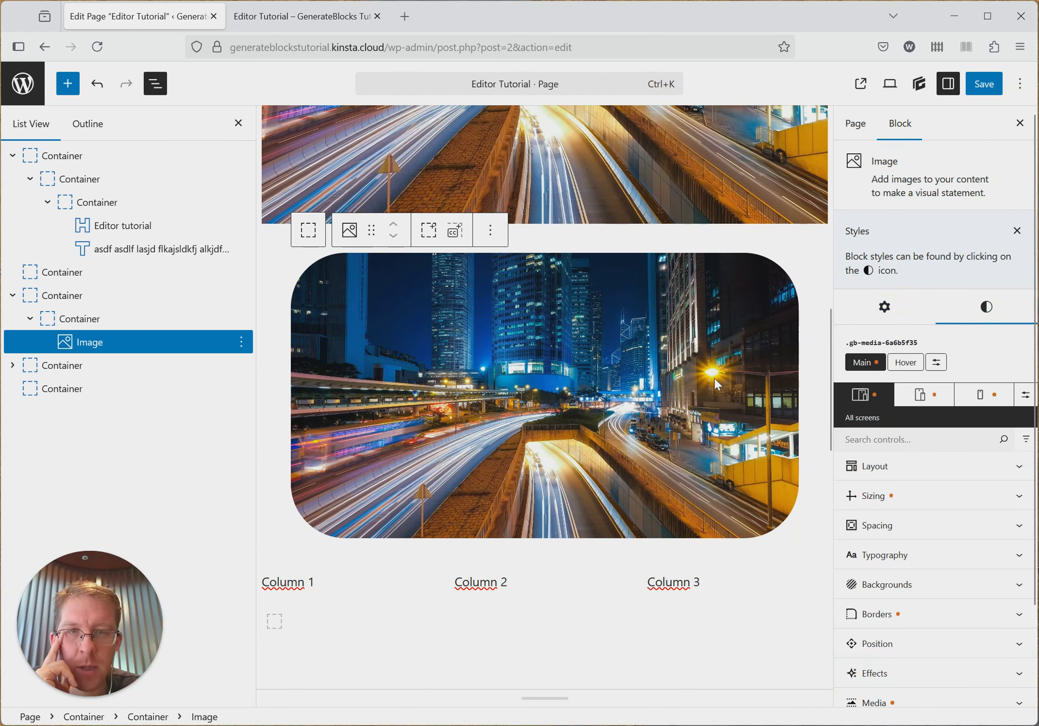
- Preview the page at mobile size, check the image's settings and styles there, and return to the all-screens view
{"action": "scroll", "coordinate": [714, 378], "scroll_direction": "up", "scroll_amount": 10}
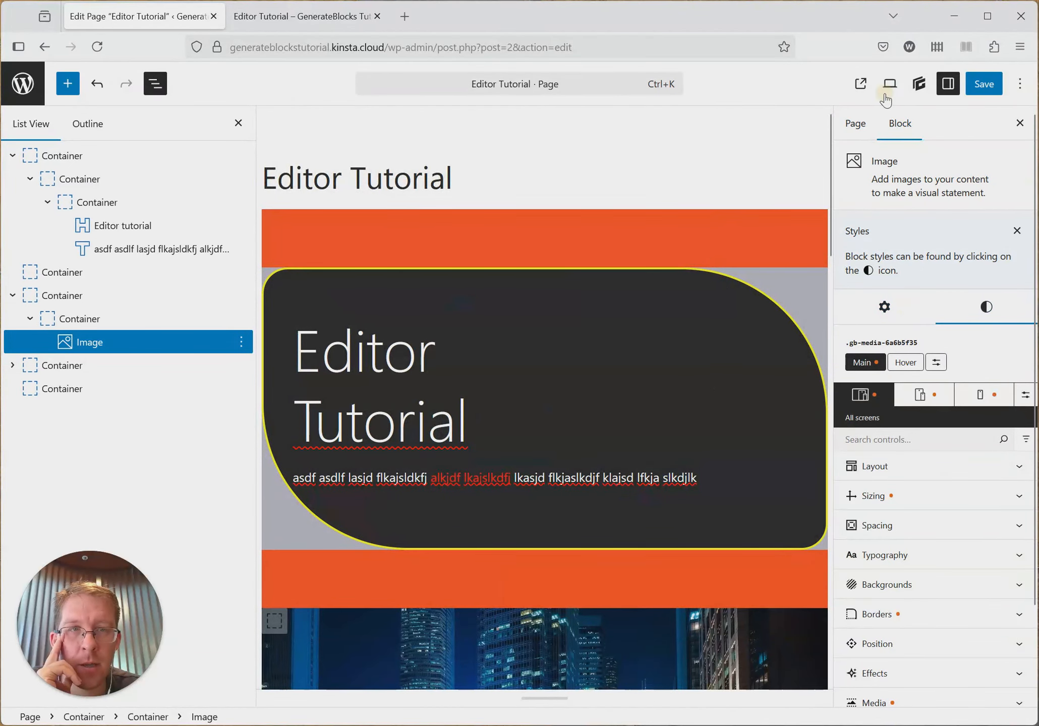
{"action": "left_click", "coordinate": [889, 86]}
{"action": "left_click", "coordinate": [774, 184]}
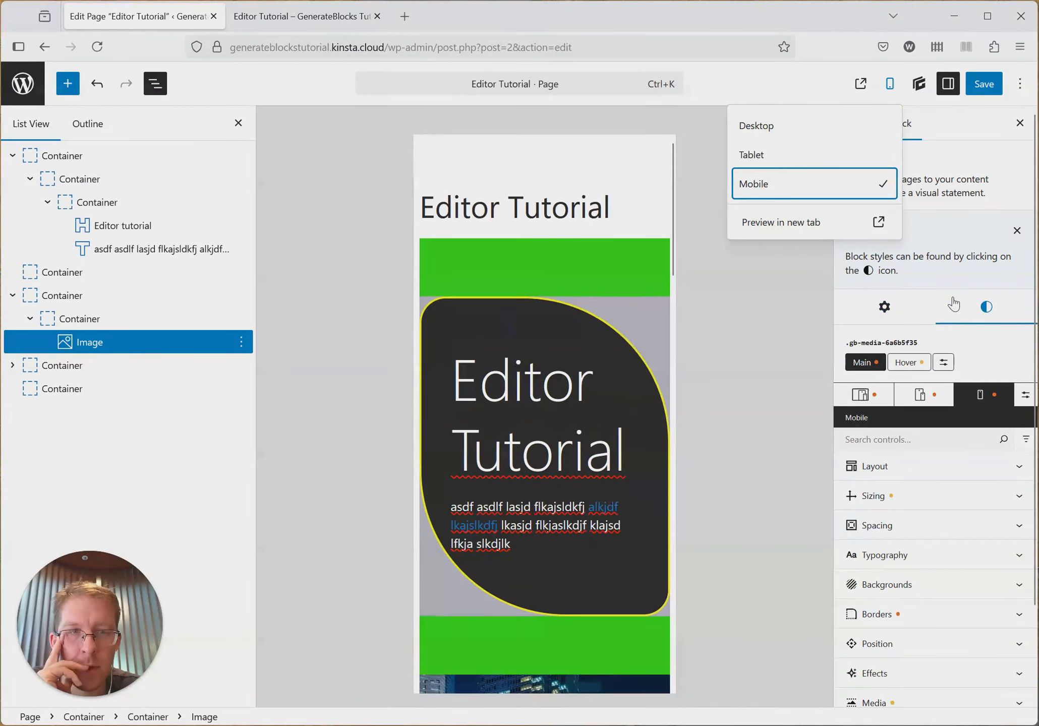
{"action": "left_click", "coordinate": [885, 309]}
{"action": "left_click", "coordinate": [986, 307]}
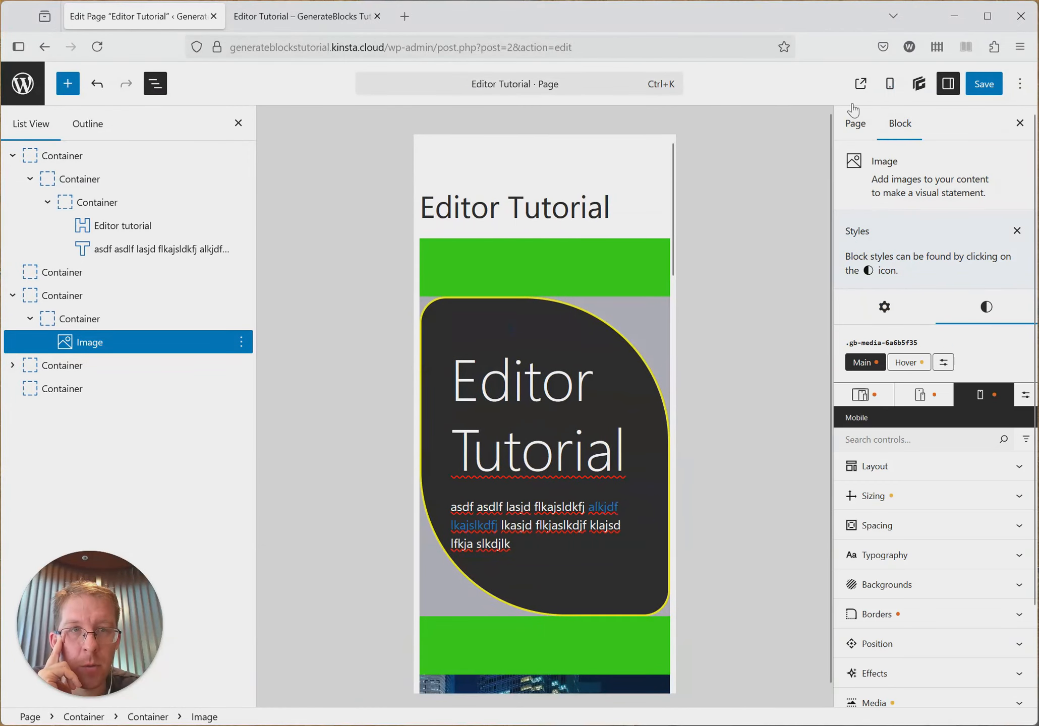
{"action": "left_click", "coordinate": [861, 398]}
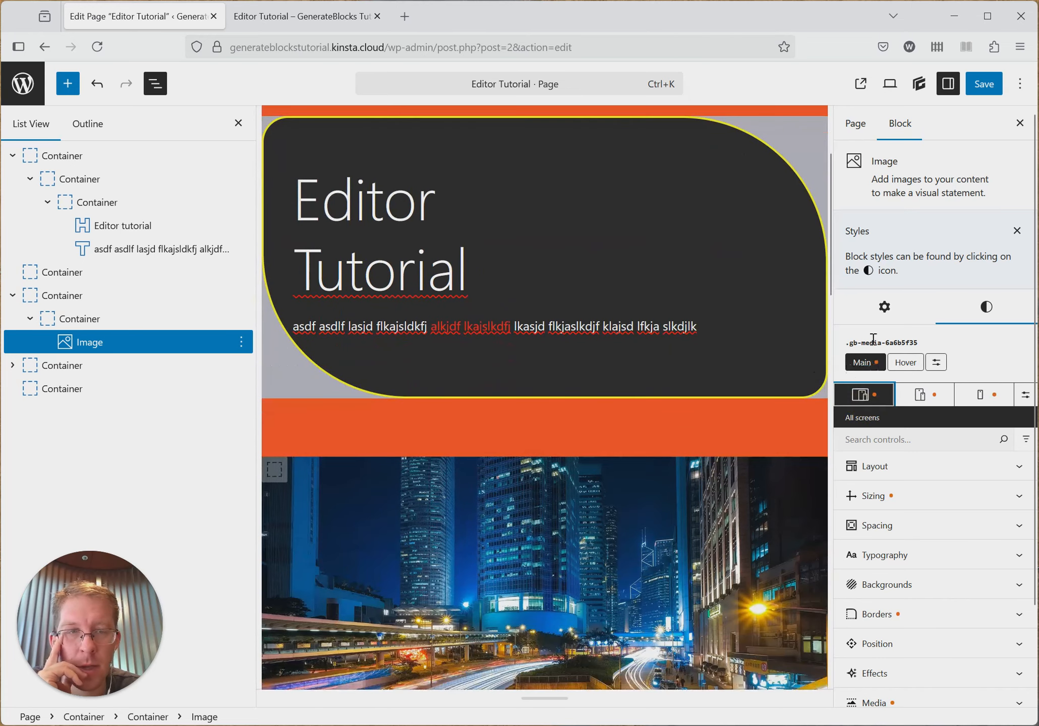
- Show the image's block settings and view the media library for its source, closing it without choosing another image
{"action": "left_click", "coordinate": [885, 308]}
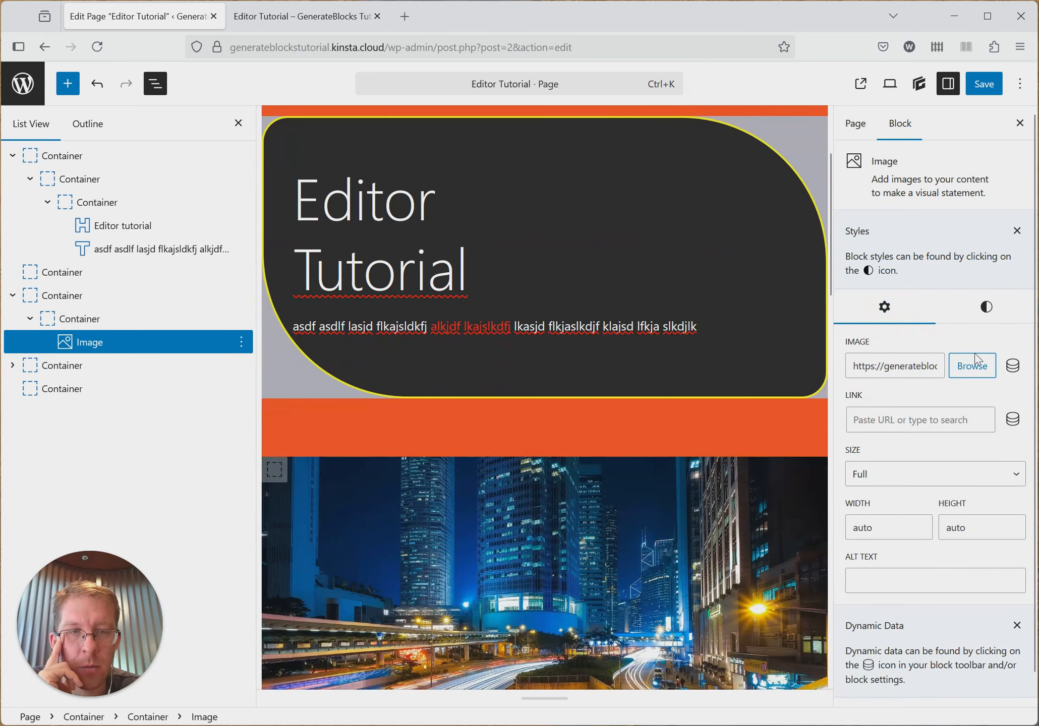
{"action": "scroll", "coordinate": [668, 378], "scroll_direction": "up", "scroll_amount": 3}
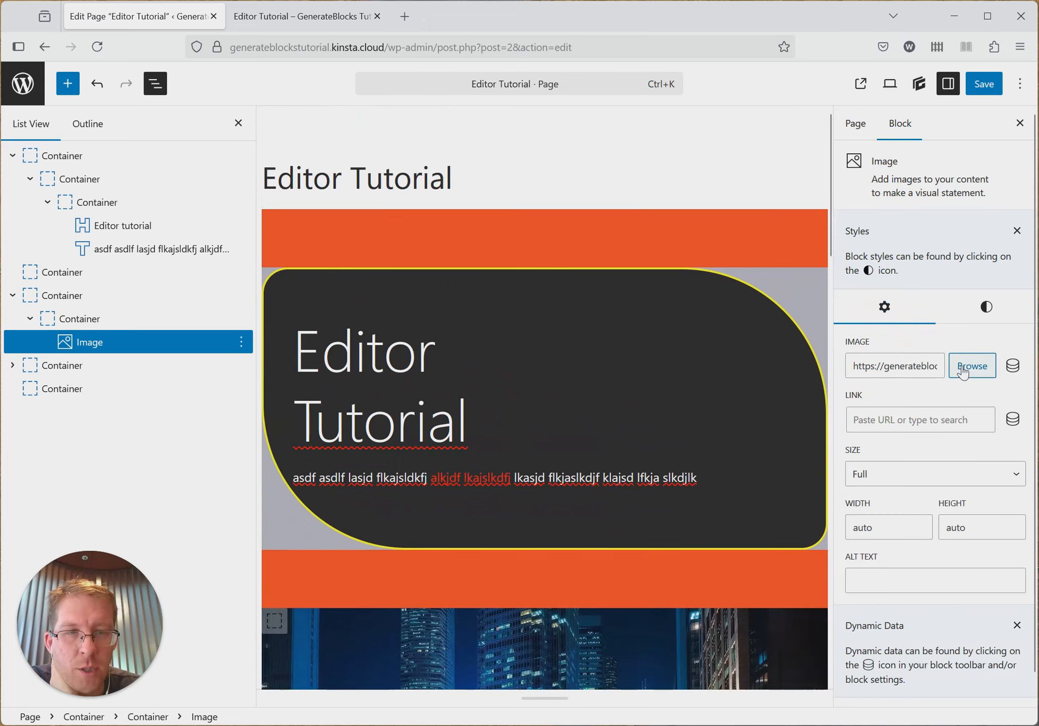
{"action": "scroll", "coordinate": [737, 368], "scroll_direction": "down", "scroll_amount": 10}
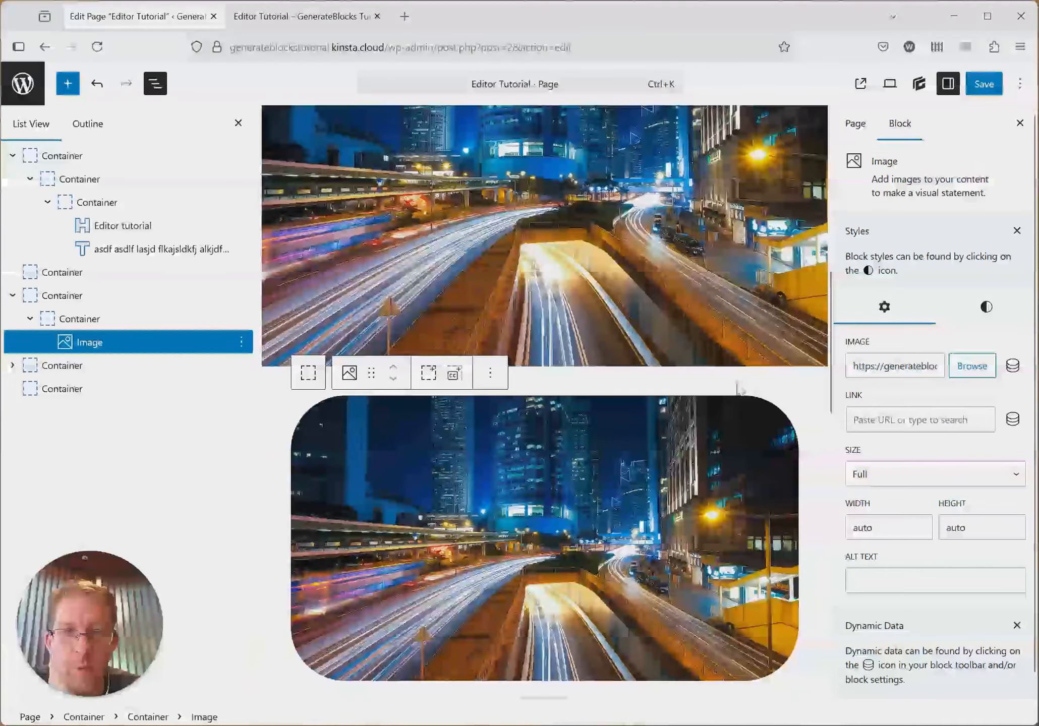
{"action": "scroll", "coordinate": [737, 388], "scroll_direction": "down", "scroll_amount": 3}
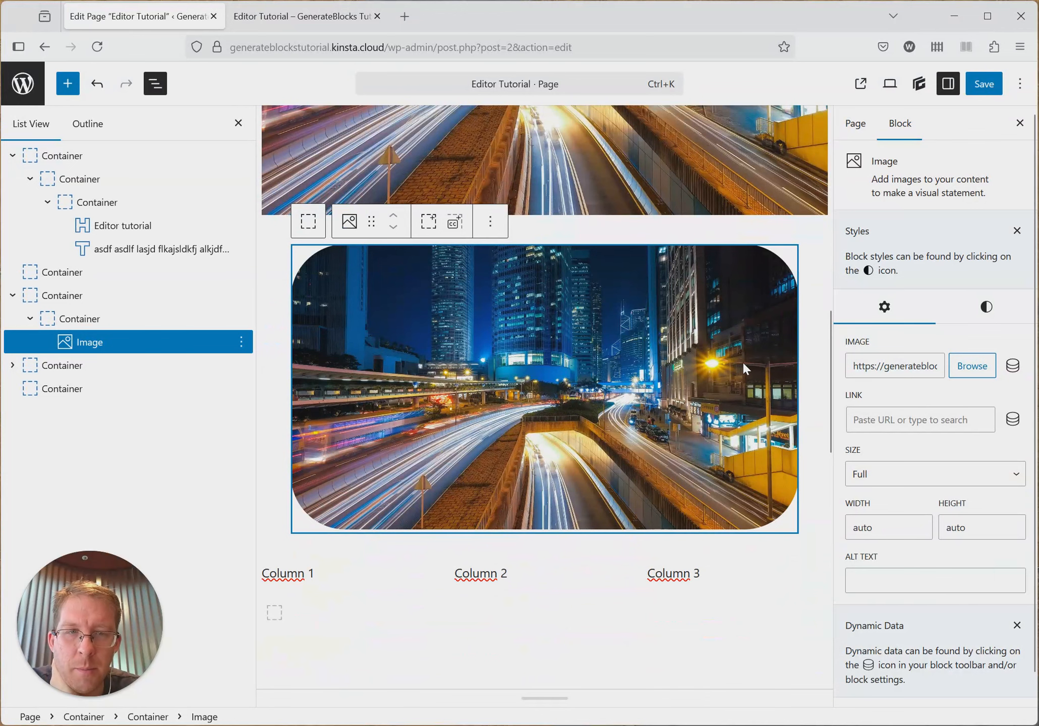
{"action": "left_click", "coordinate": [973, 375]}
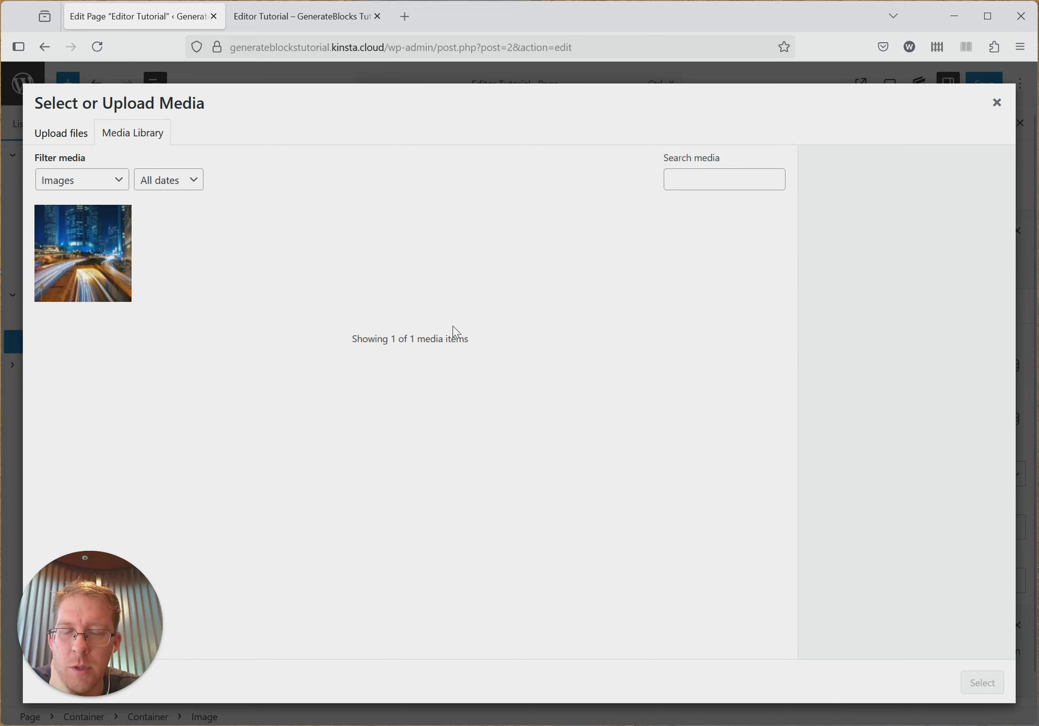
{"action": "left_click", "coordinate": [996, 102]}
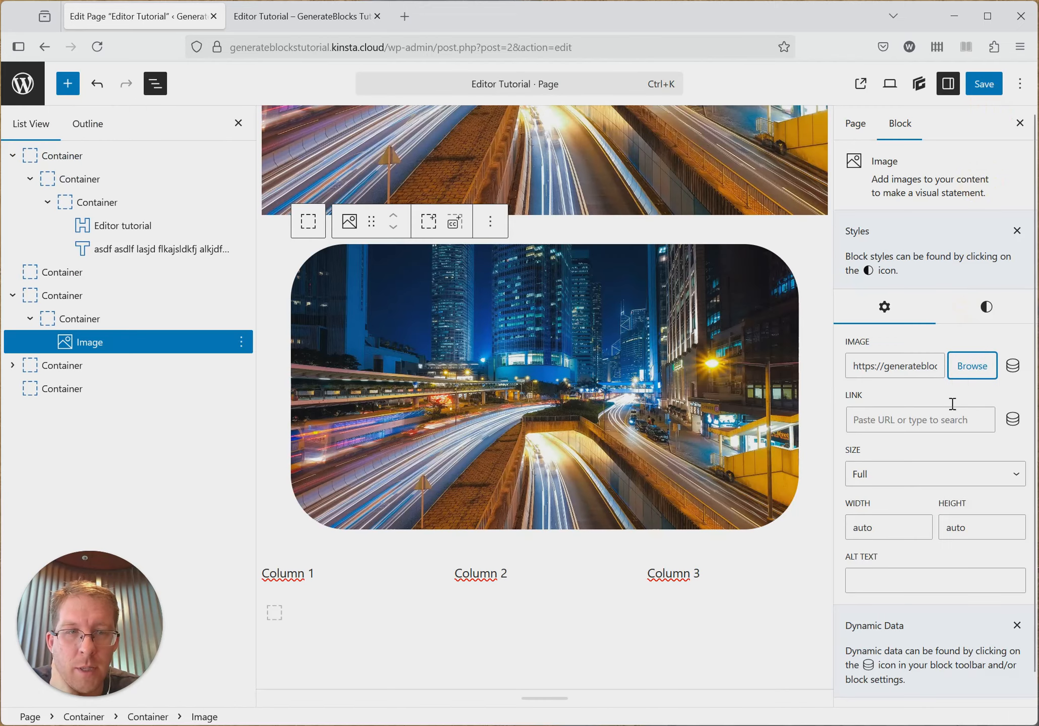
{"action": "left_click", "coordinate": [973, 374]}
{"action": "left_click", "coordinate": [995, 116]}
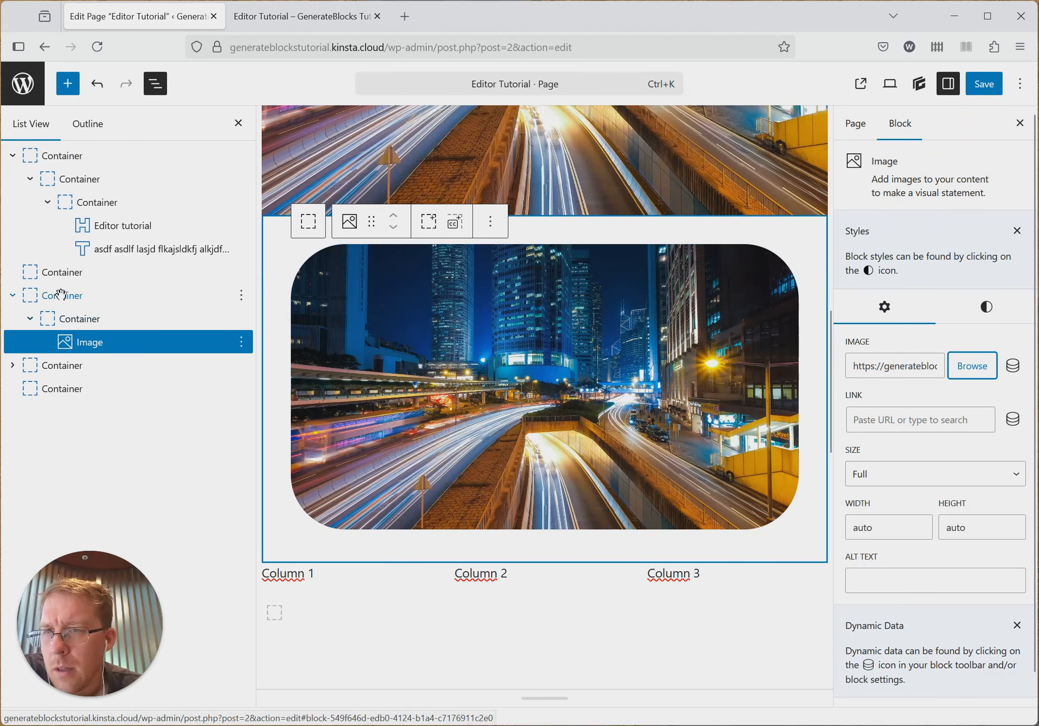
- Compare the block settings of the background image container with those of the paragraph under the Editor tutorial heading
{"action": "left_click", "coordinate": [85, 273]}
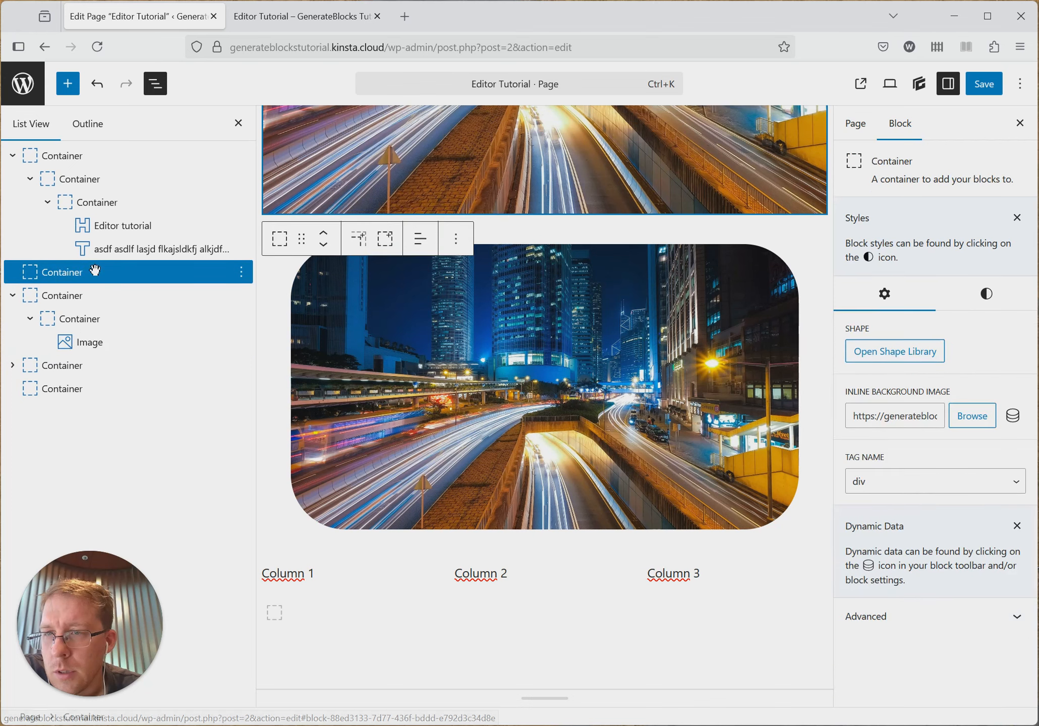
{"action": "left_click", "coordinate": [132, 256]}
{"action": "scroll", "coordinate": [631, 297], "scroll_direction": "up", "scroll_amount": 2}
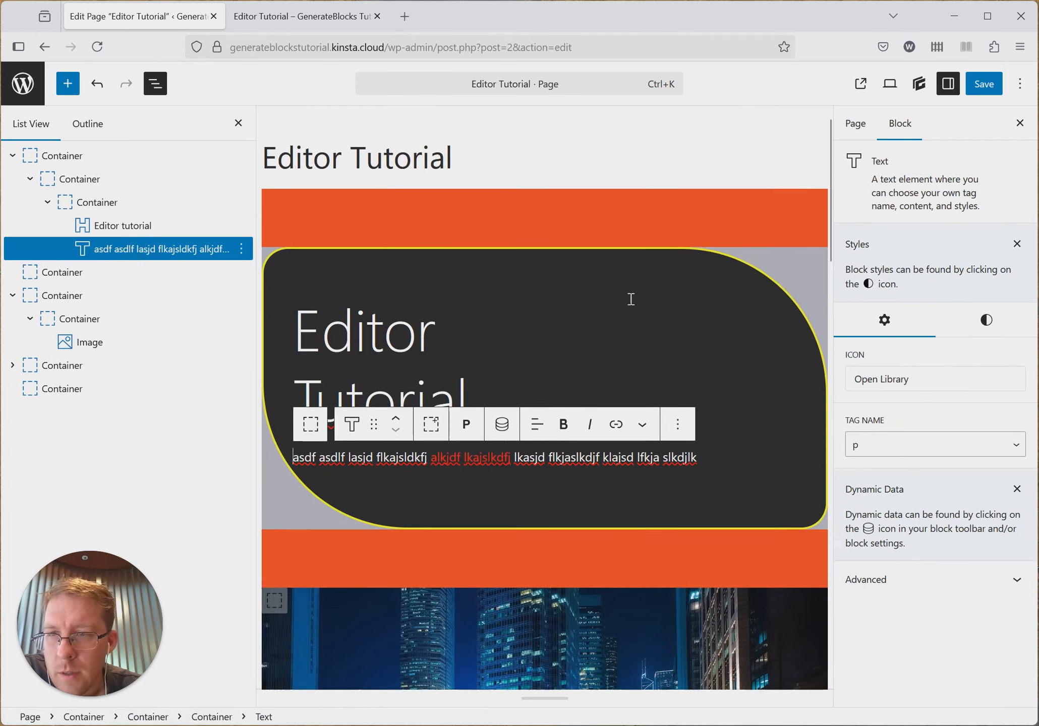
{"action": "scroll", "coordinate": [607, 310], "scroll_direction": "down", "scroll_amount": 12}
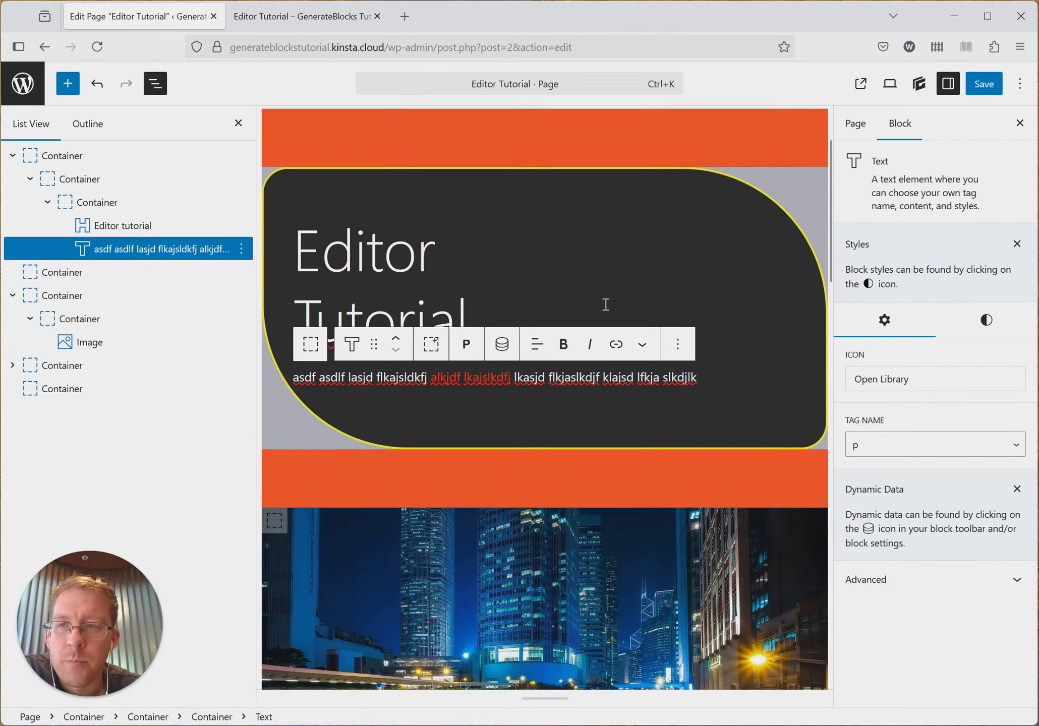
{"action": "scroll", "coordinate": [606, 310], "scroll_direction": "down", "scroll_amount": 6}
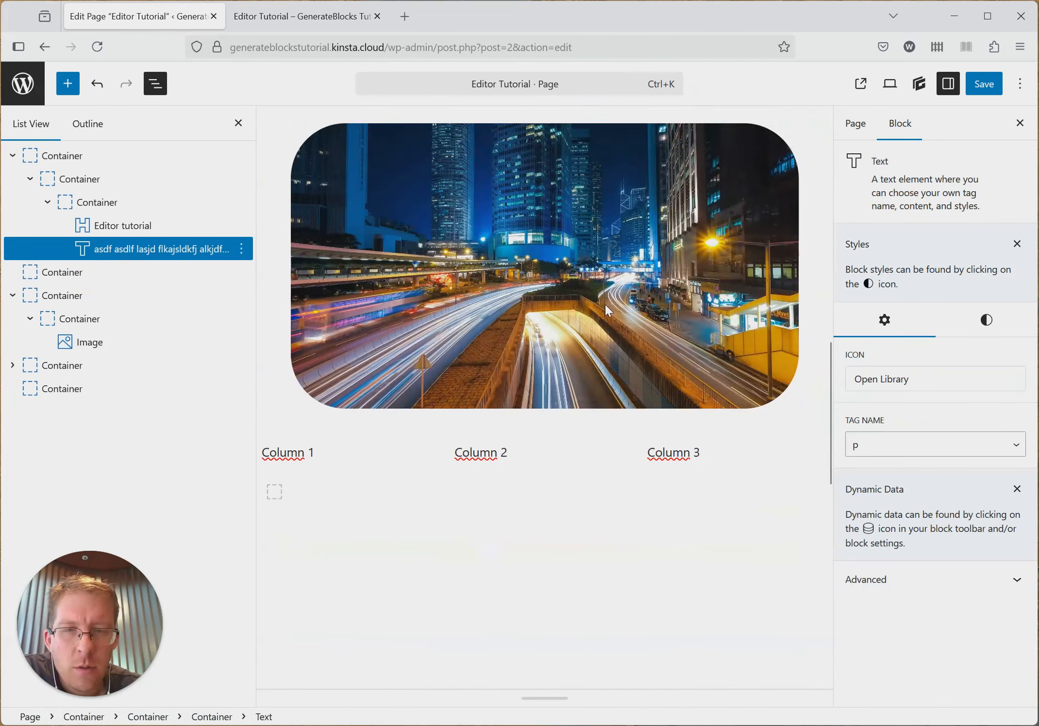
- Select the grid that holds the three columns and review its column layout, shape and tag name settings
{"action": "left_click", "coordinate": [363, 221]}
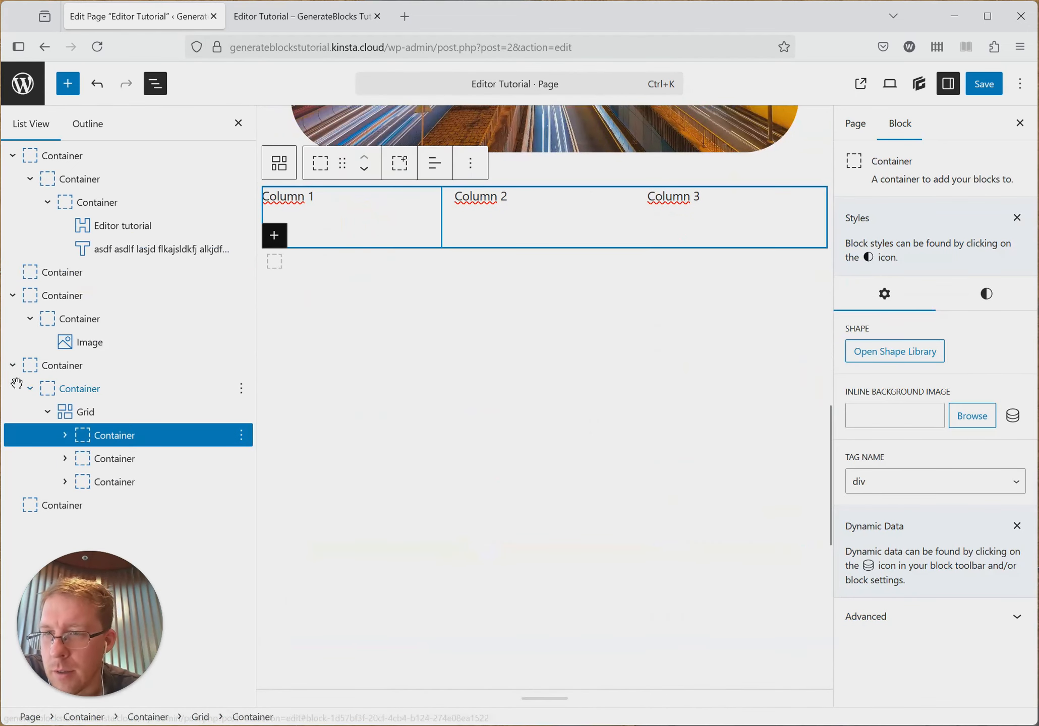
{"action": "left_click", "coordinate": [160, 411]}
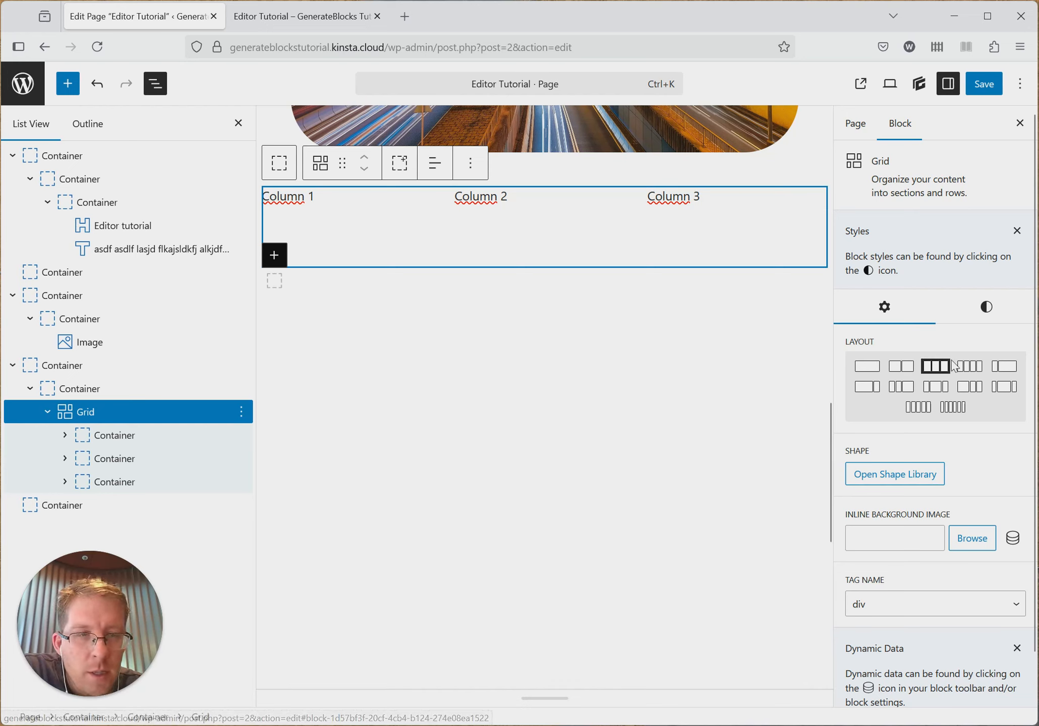
{"action": "scroll", "coordinate": [928, 290], "scroll_direction": "down", "scroll_amount": 1}
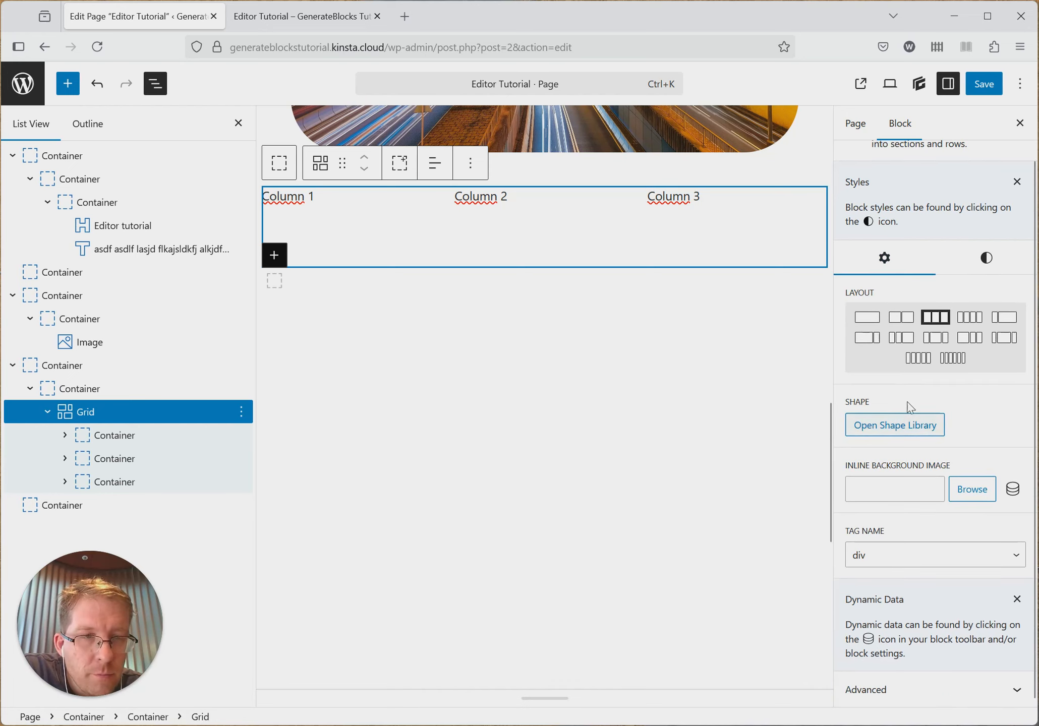
- Examine the grid's Layout styles for all screens, including the Grid Layout template columns and gaps
{"action": "left_click", "coordinate": [985, 267]}
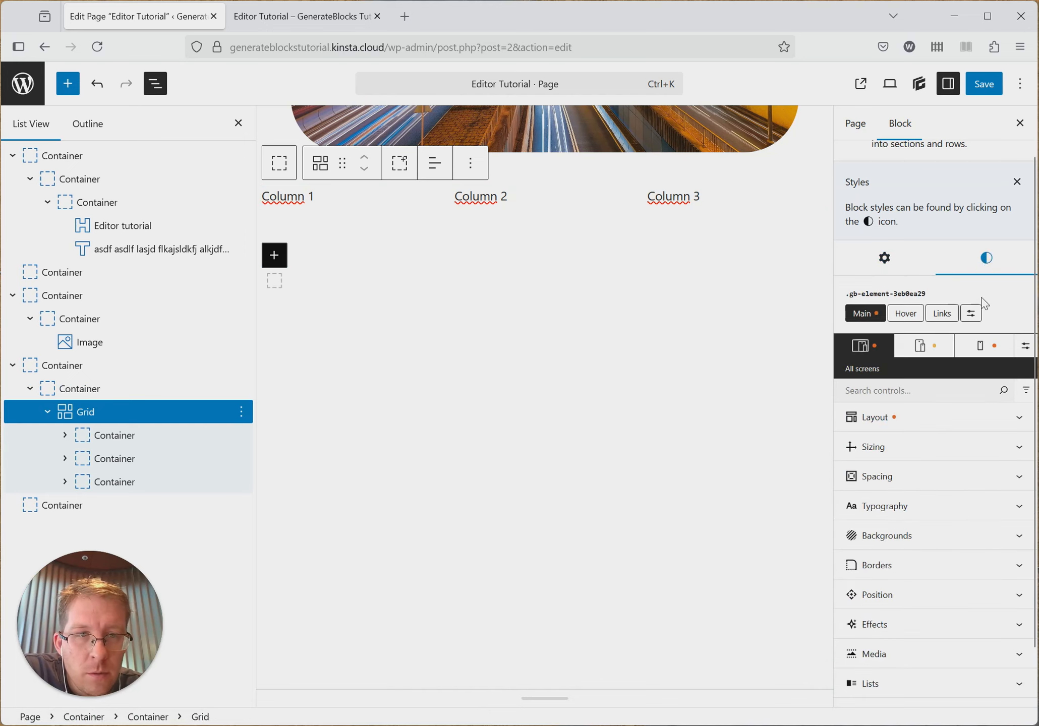
{"action": "scroll", "coordinate": [935, 399], "scroll_direction": "down", "scroll_amount": 1}
{"action": "left_click", "coordinate": [908, 369]}
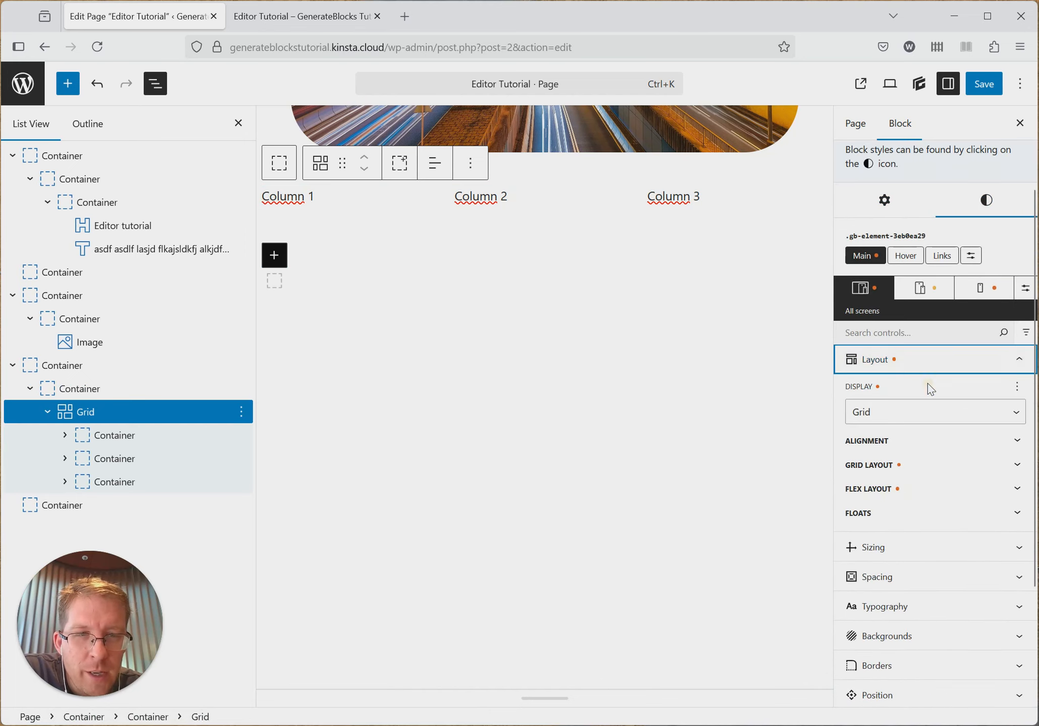
{"action": "scroll", "coordinate": [928, 388], "scroll_direction": "down", "scroll_amount": 1}
{"action": "scroll", "coordinate": [928, 389], "scroll_direction": "down", "scroll_amount": 1}
{"action": "left_click", "coordinate": [884, 395]}
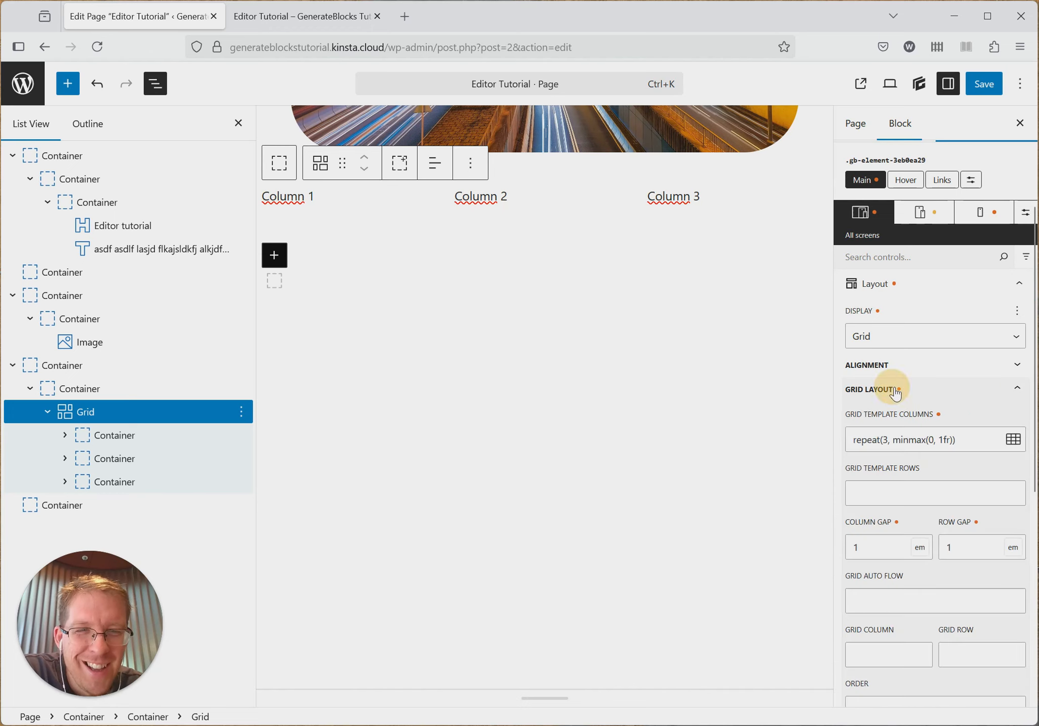
{"action": "scroll", "coordinate": [989, 391], "scroll_direction": "down", "scroll_amount": 2}
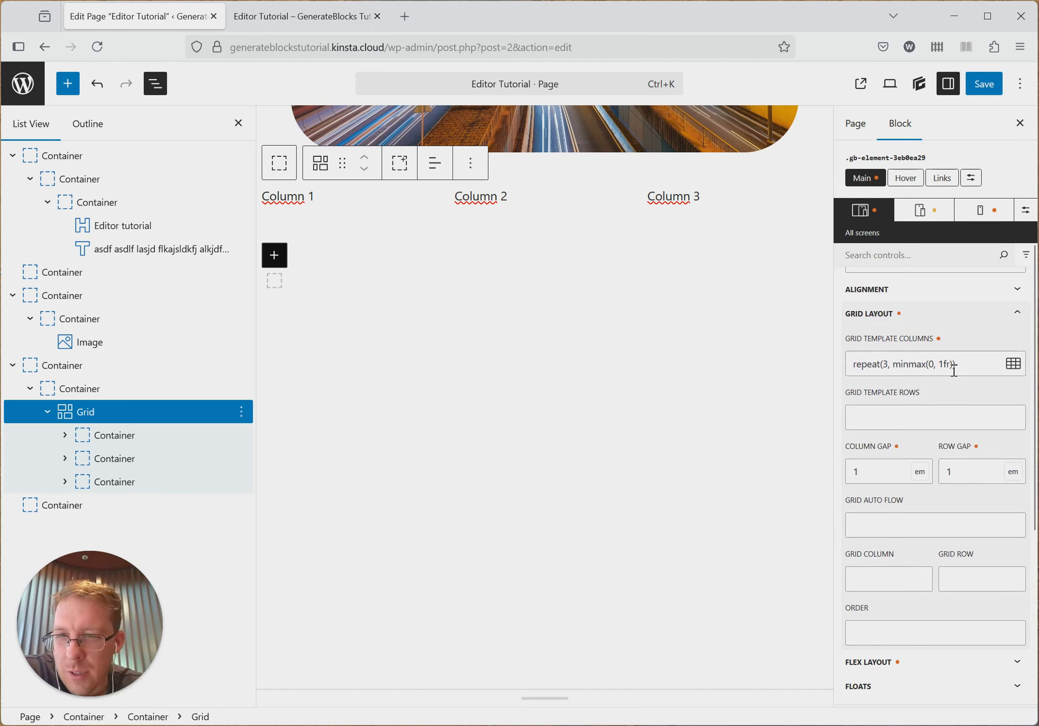
{"action": "scroll", "coordinate": [953, 371], "scroll_direction": "down", "scroll_amount": 2}
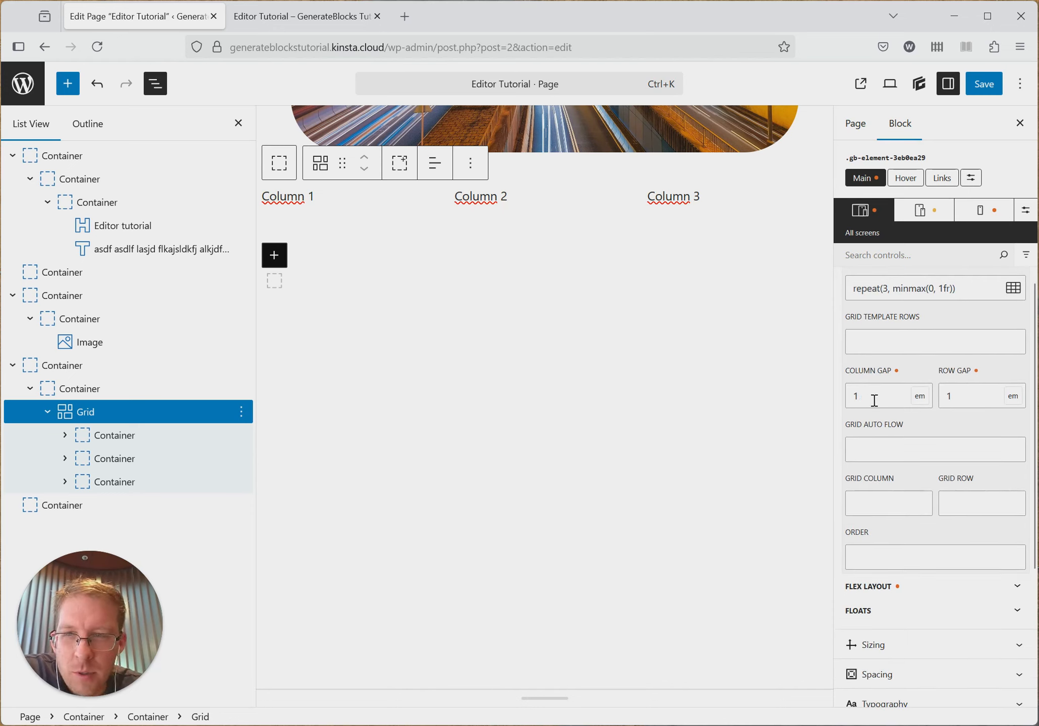
{"action": "scroll", "coordinate": [851, 403], "scroll_direction": "up", "scroll_amount": 2}
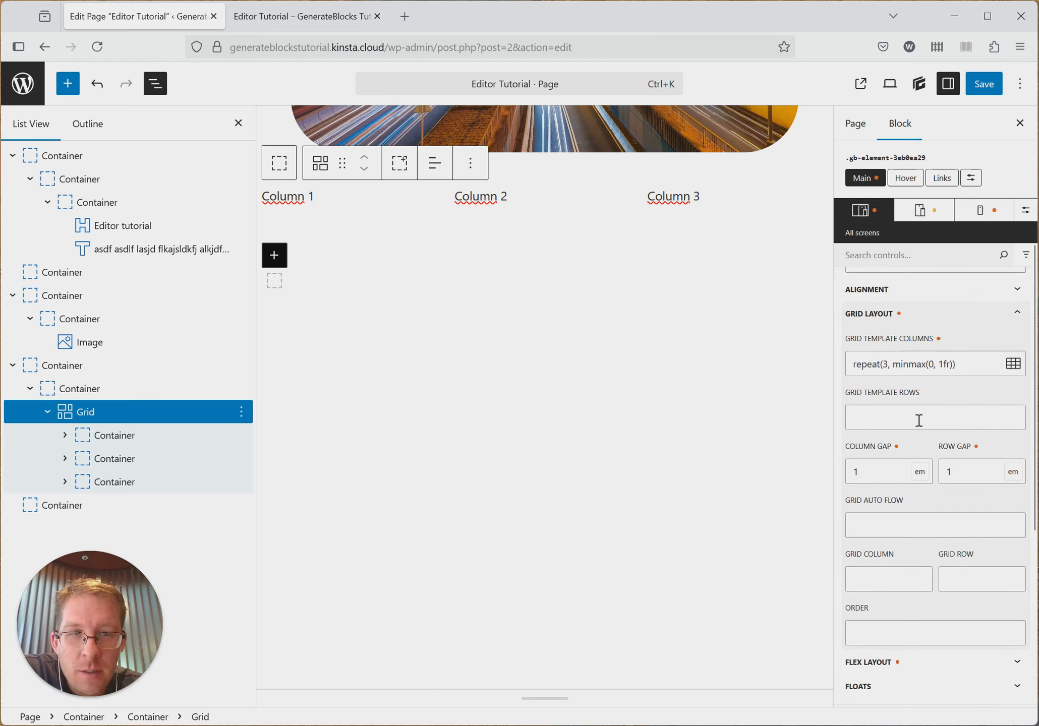
{"action": "scroll", "coordinate": [964, 411], "scroll_direction": "up", "scroll_amount": 2}
- Add a new block after the Column 1 text in the grid's first column and make it an Image block
{"action": "left_click", "coordinate": [356, 201]}
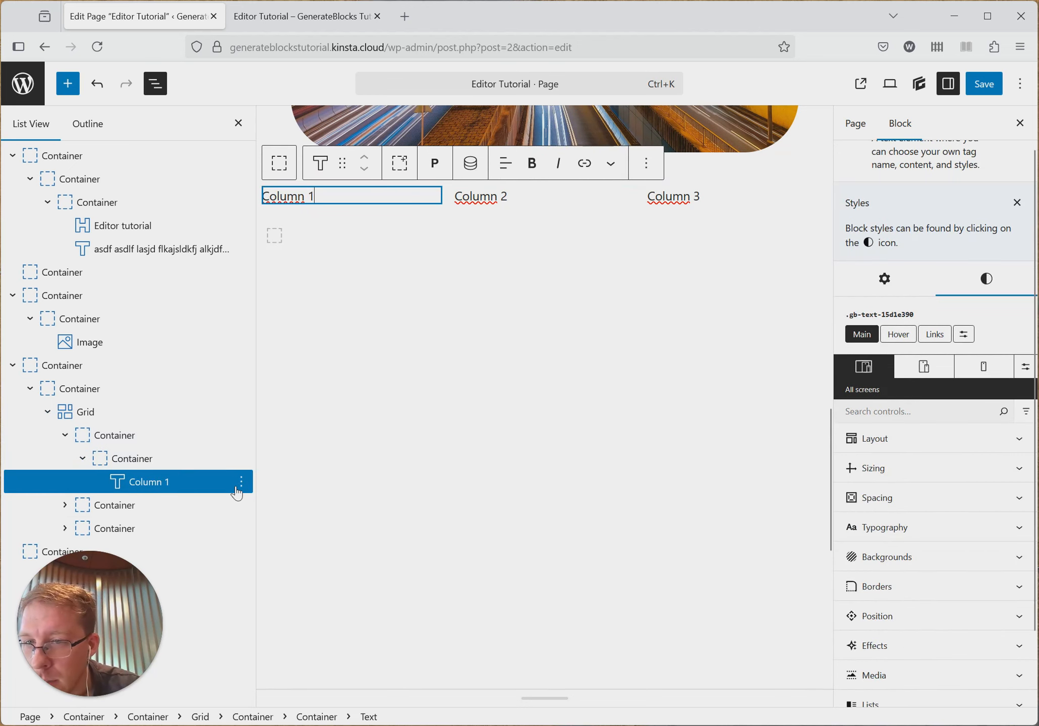
{"action": "left_click", "coordinate": [241, 482]}
{"action": "left_click", "coordinate": [275, 244]}
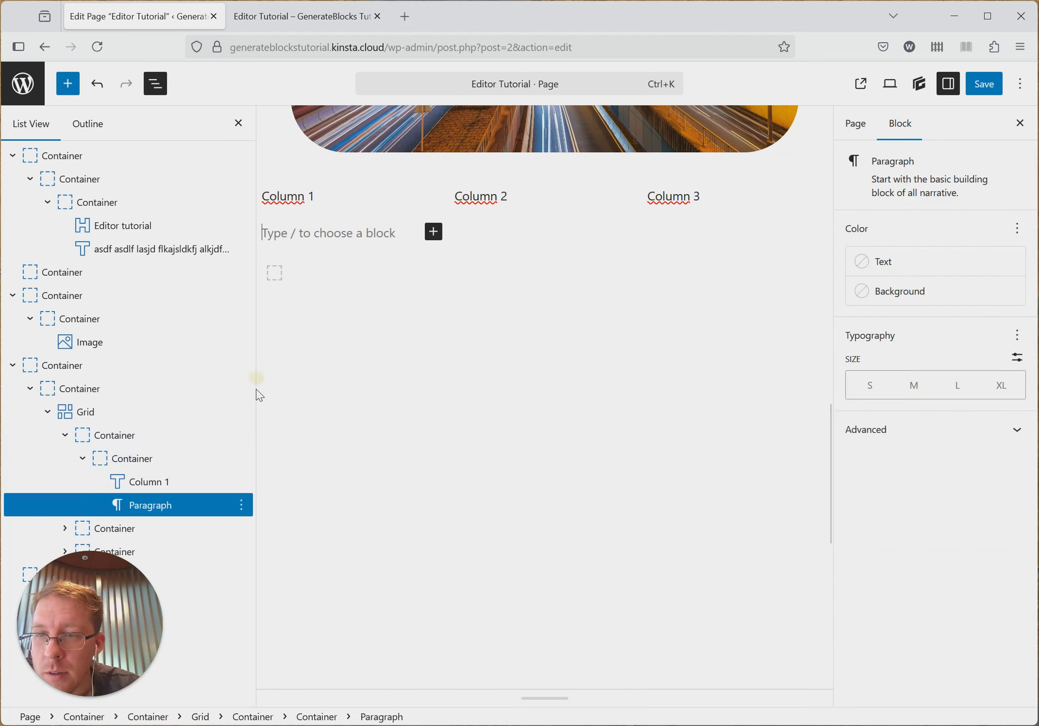
{"action": "left_click", "coordinate": [438, 230]}
{"action": "left_click", "coordinate": [420, 235]}
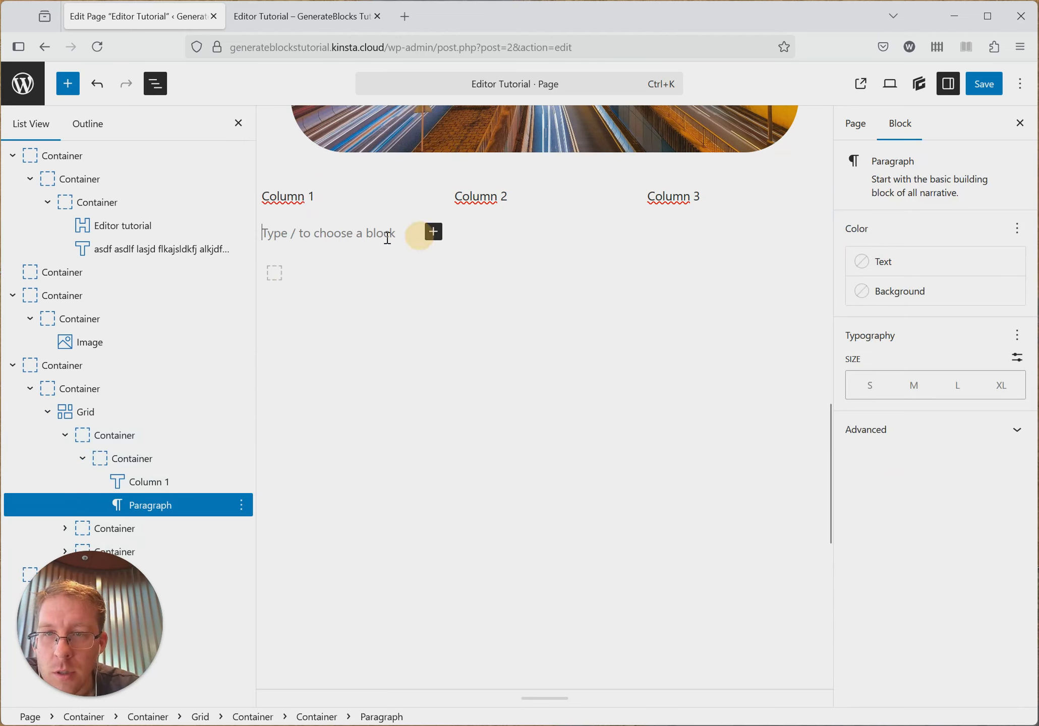
{"action": "left_click", "coordinate": [438, 234]}
{"action": "left_click", "coordinate": [407, 233]}
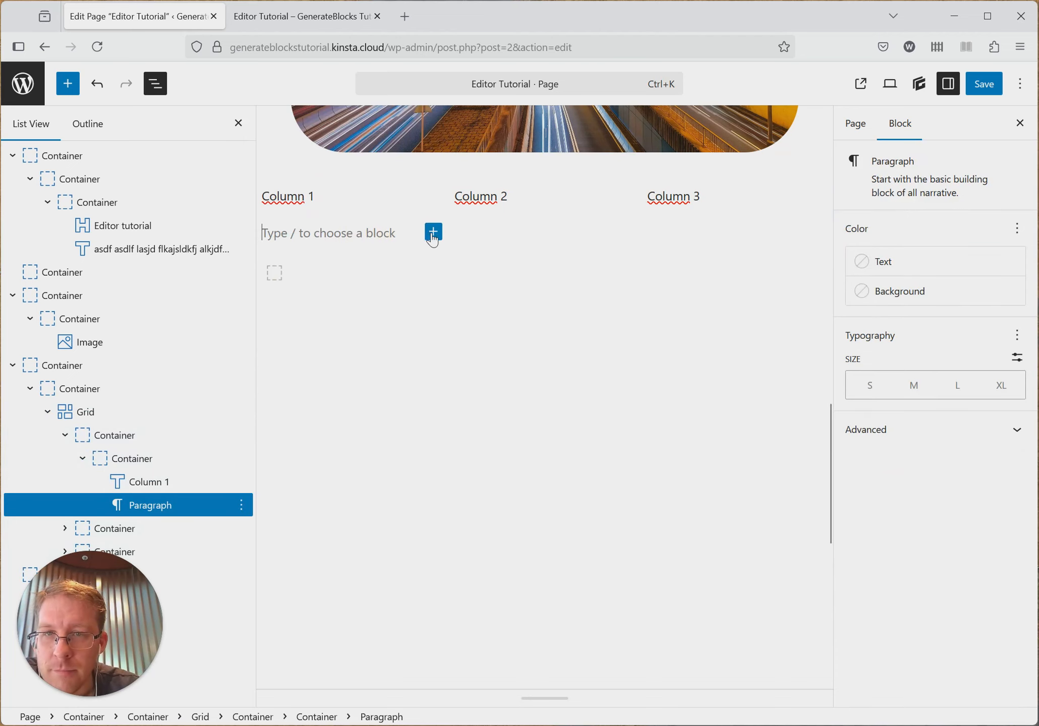
{"action": "left_click", "coordinate": [432, 231]}
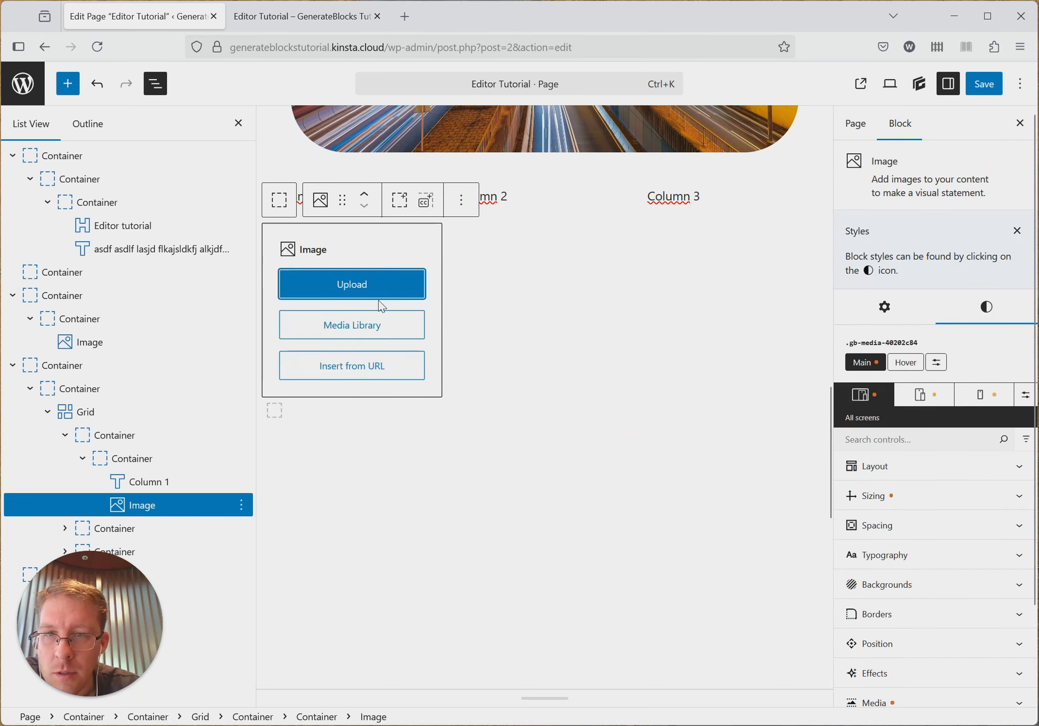
- Fill the new image block in the first column with hong-kong-1990268_1920.jpg from the media library
{"action": "left_click", "coordinate": [376, 321]}
{"action": "left_click", "coordinate": [84, 252]}
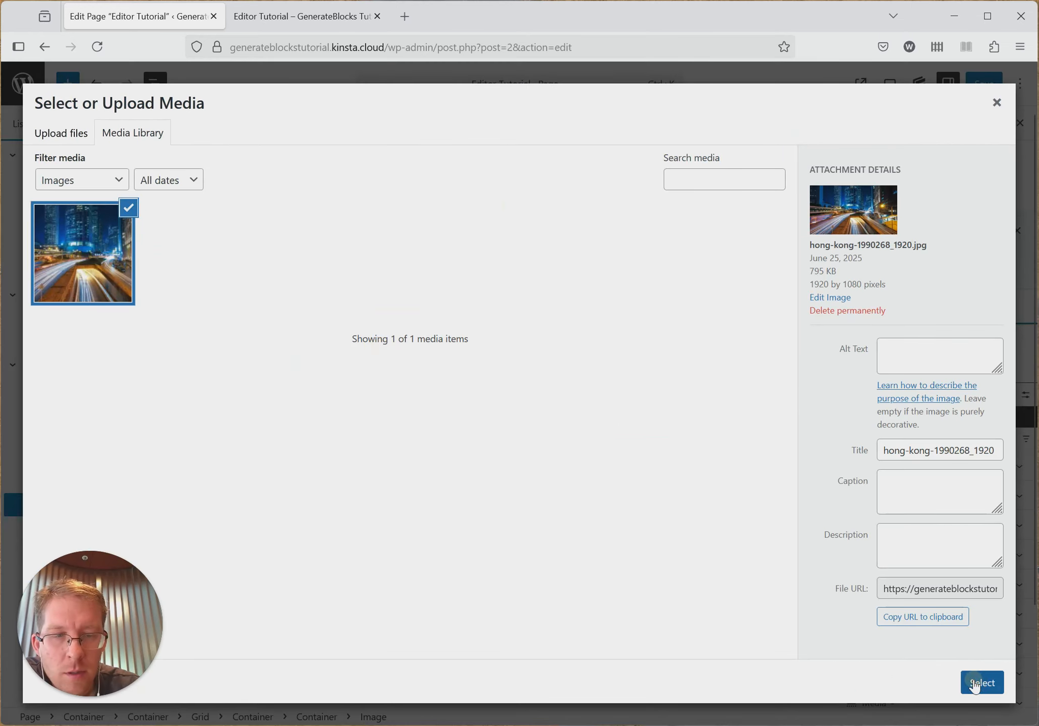
{"action": "left_click", "coordinate": [976, 681]}
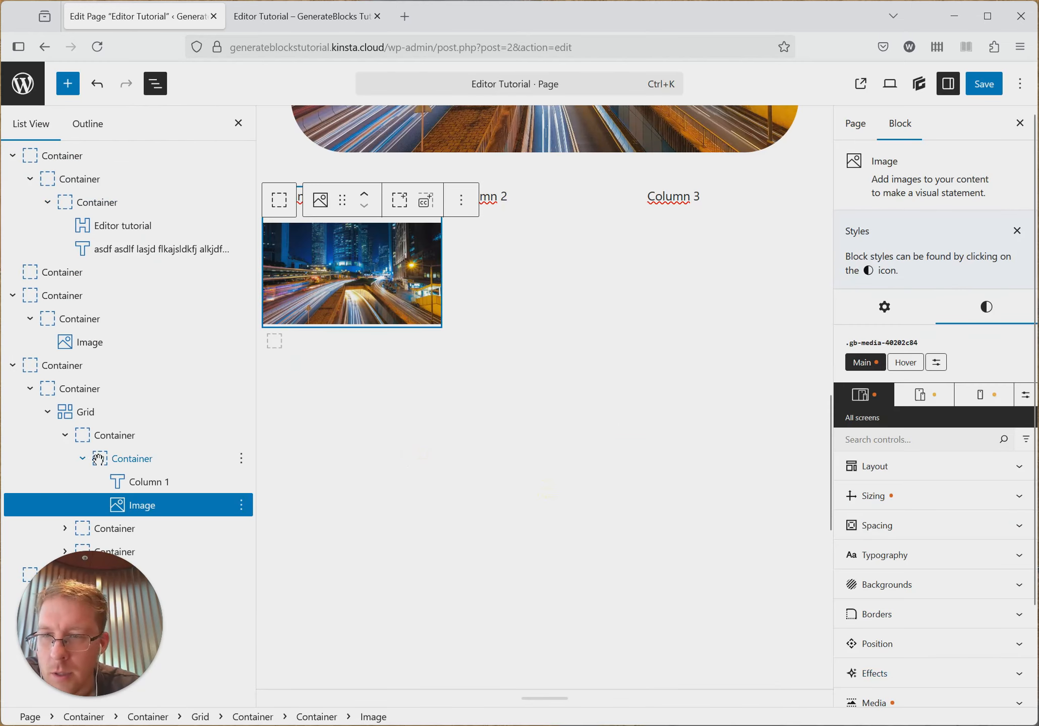
- Copy the image block located under the Column 1 text
{"action": "left_click", "coordinate": [64, 528]}
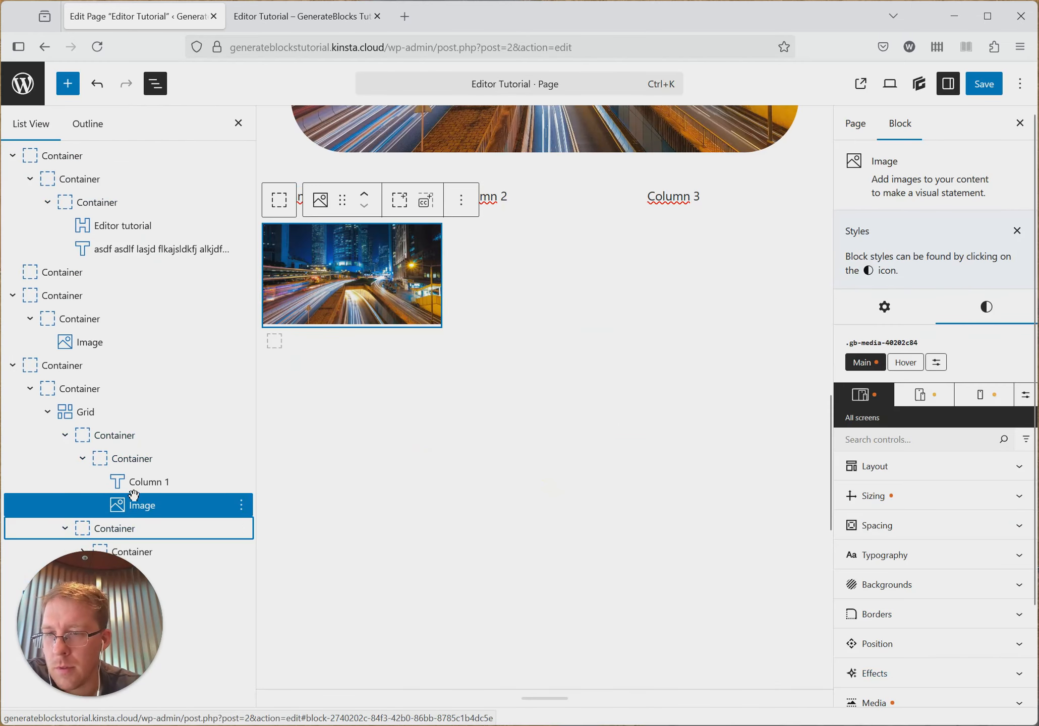
{"action": "left_click", "coordinate": [242, 505]}
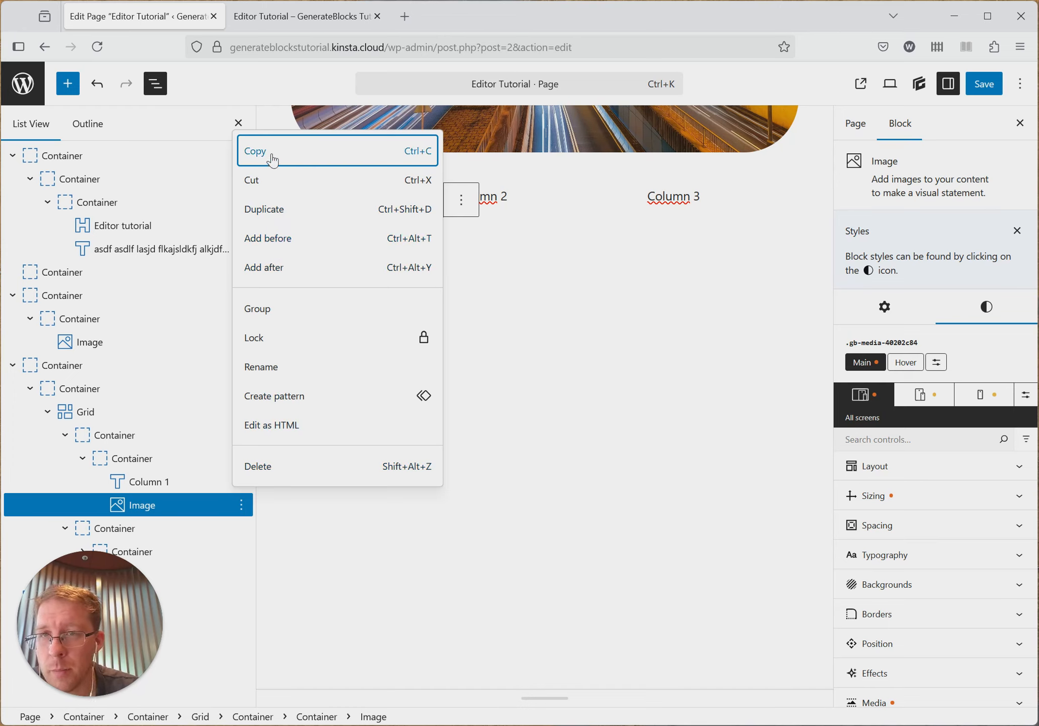
{"action": "left_click", "coordinate": [298, 152]}
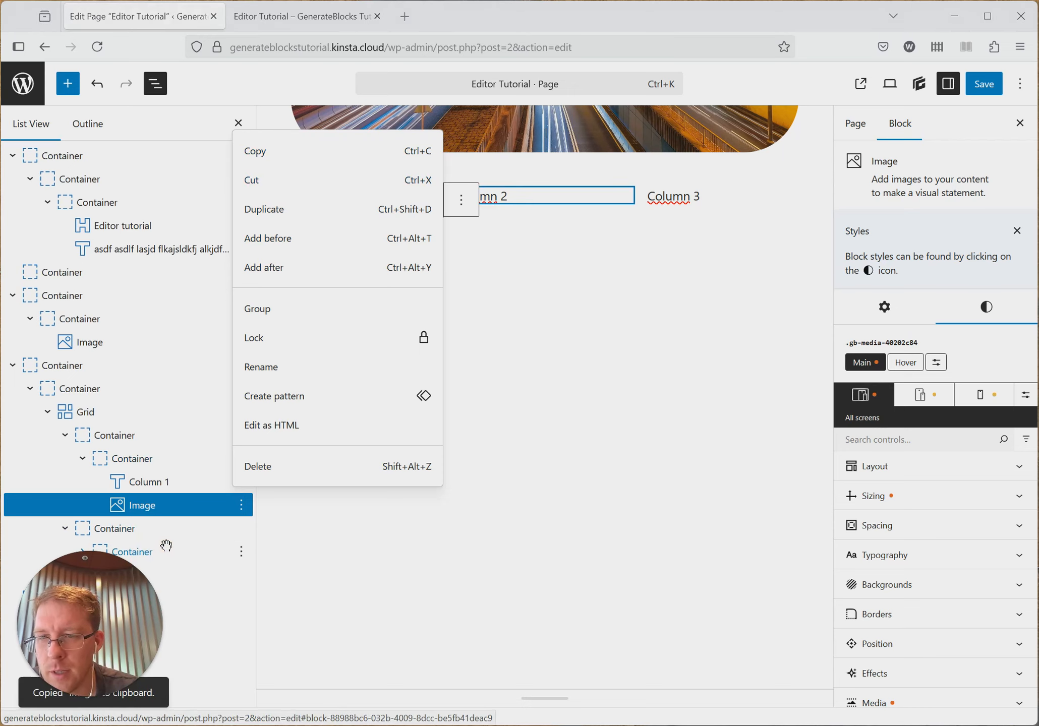
{"action": "left_click", "coordinate": [257, 152]}
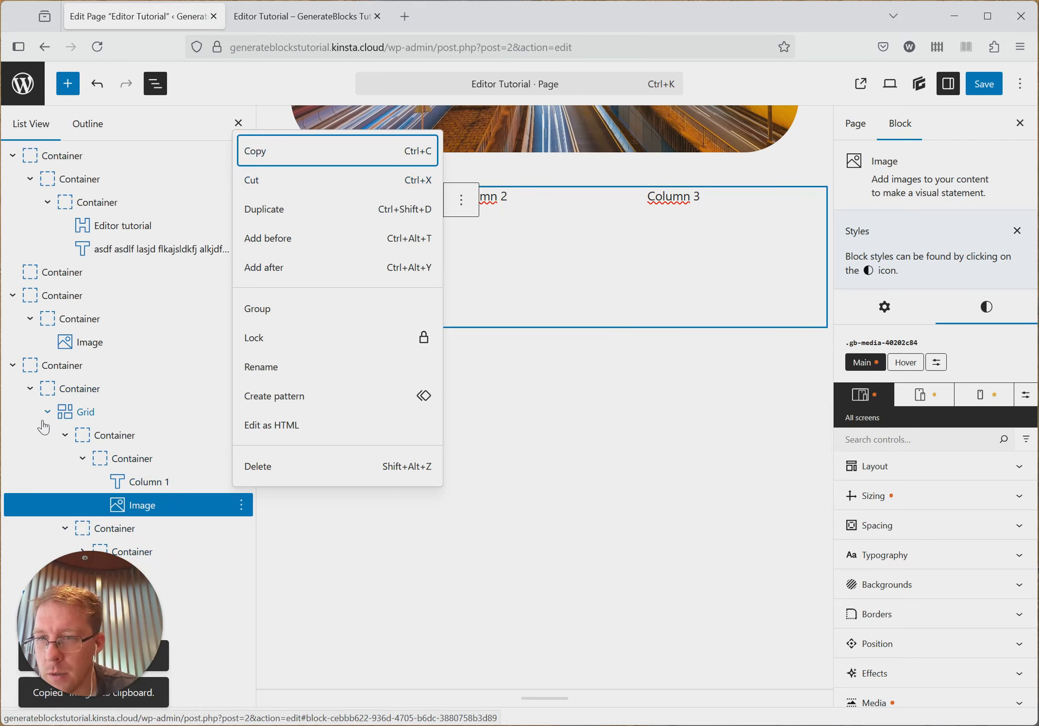
- Add a block after the Column 2 text and paste the copied image in its place
{"action": "left_click", "coordinate": [13, 296]}
{"action": "left_click", "coordinate": [13, 156]}
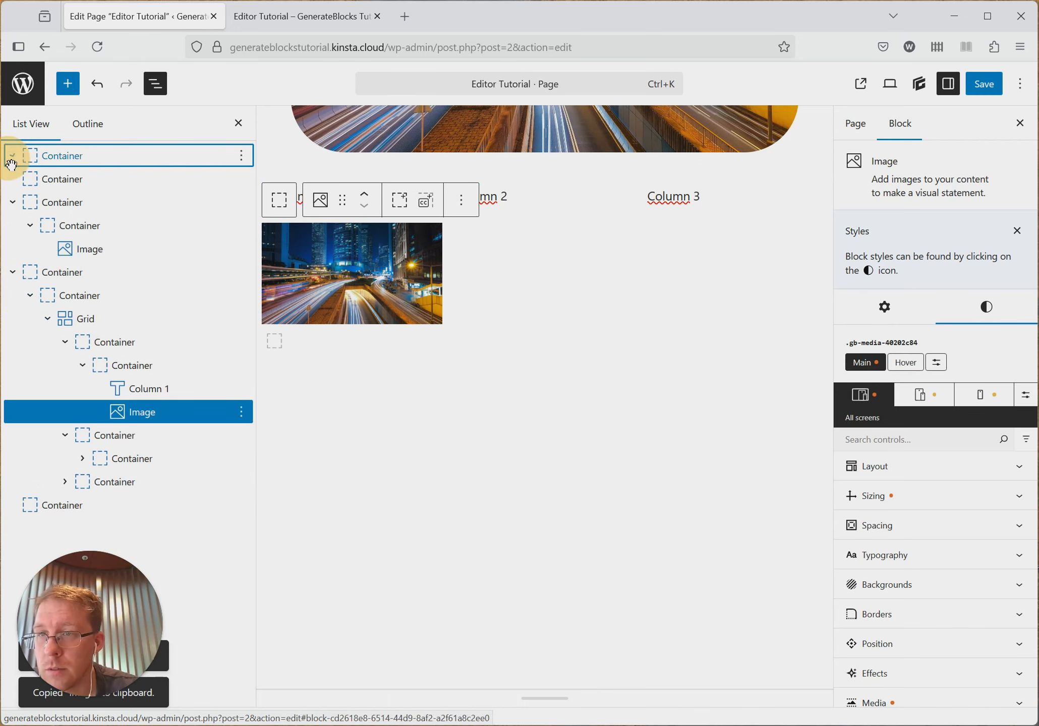
{"action": "left_click", "coordinate": [85, 459]}
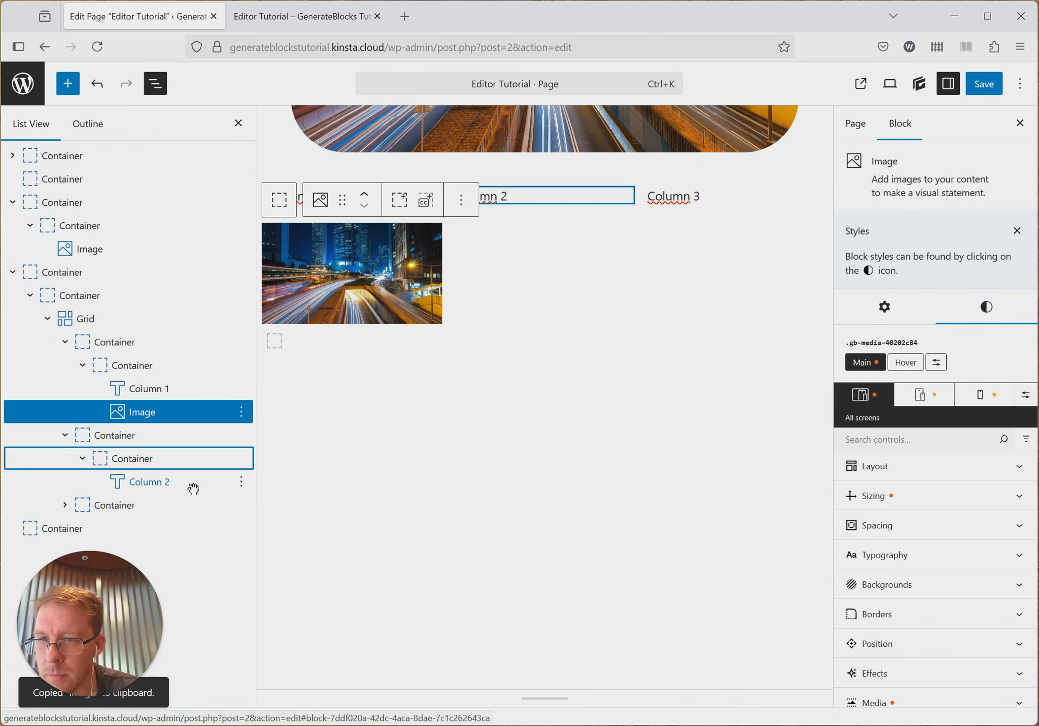
{"action": "left_click", "coordinate": [242, 483]}
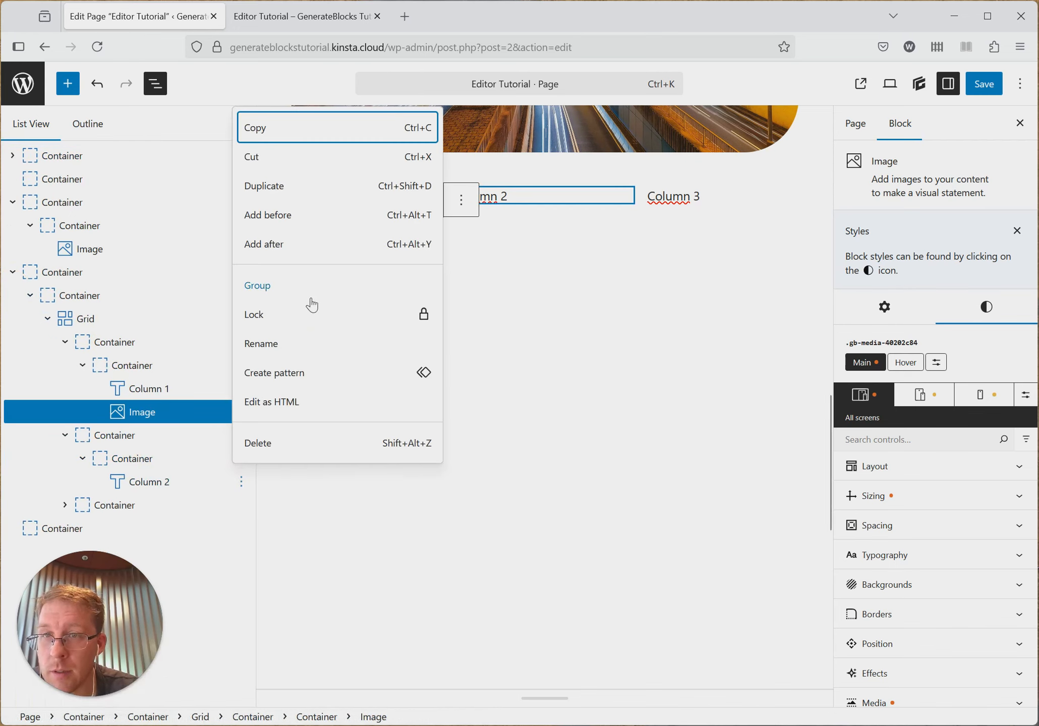
{"action": "left_click", "coordinate": [281, 246]}
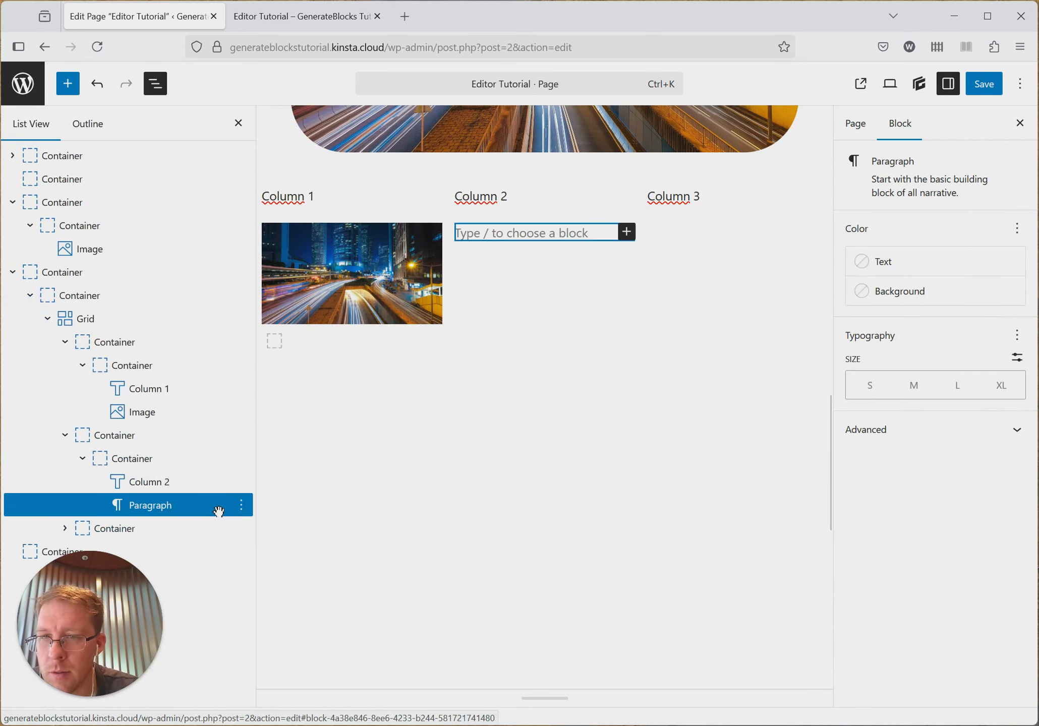
{"action": "left_click", "coordinate": [241, 505]}
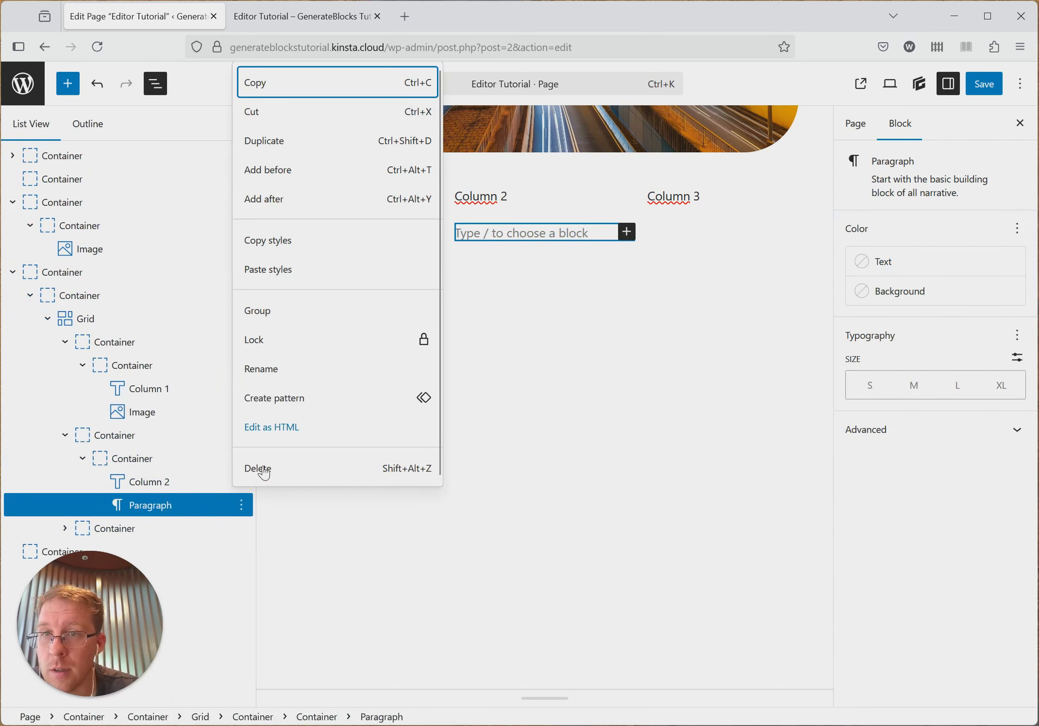
{"action": "left_click", "coordinate": [222, 505]}
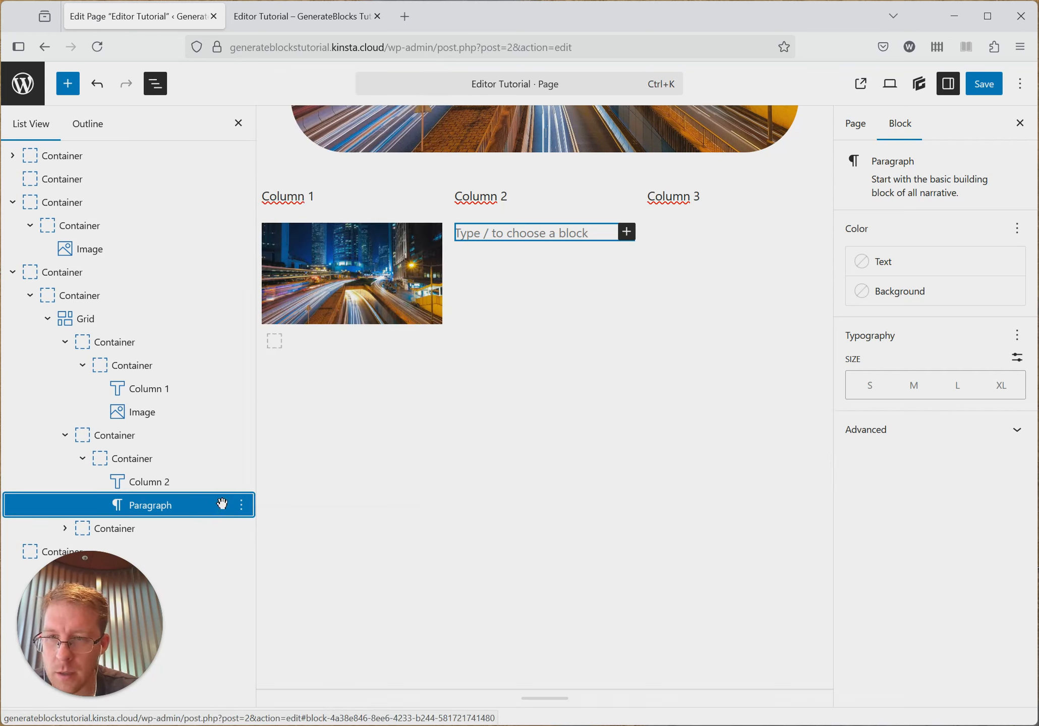
{"action": "key", "text": "ctrl+v"}
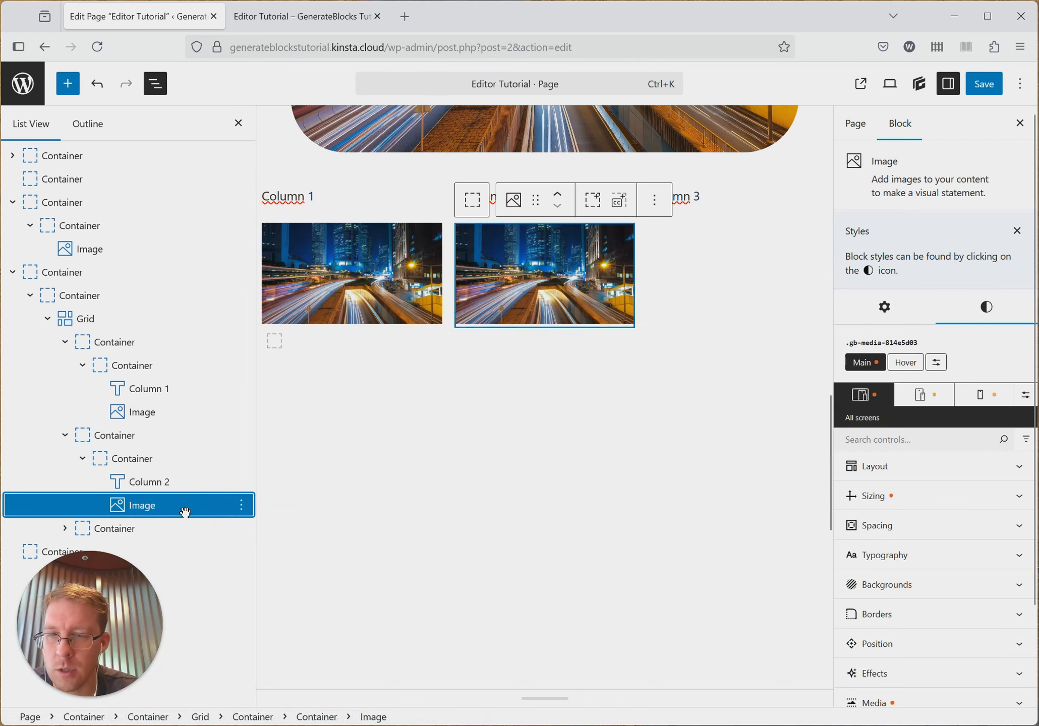
- Duplicate the image in the second column and move the duplicate below the Column 3 text
{"action": "left_click", "coordinate": [242, 505]}
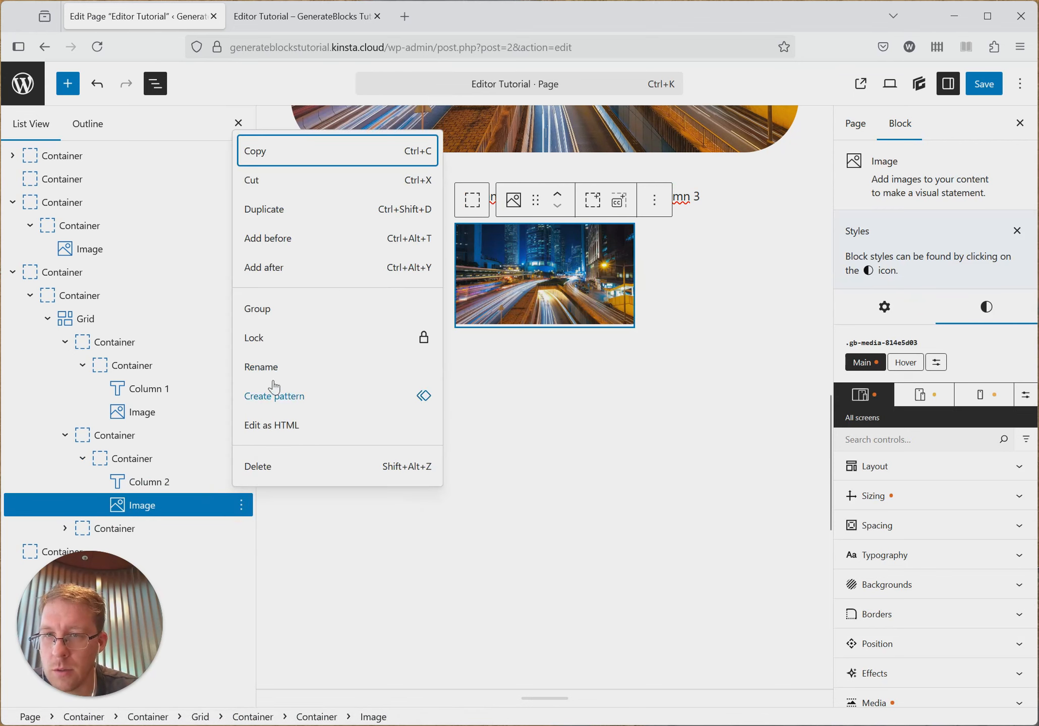
{"action": "left_click", "coordinate": [263, 208]}
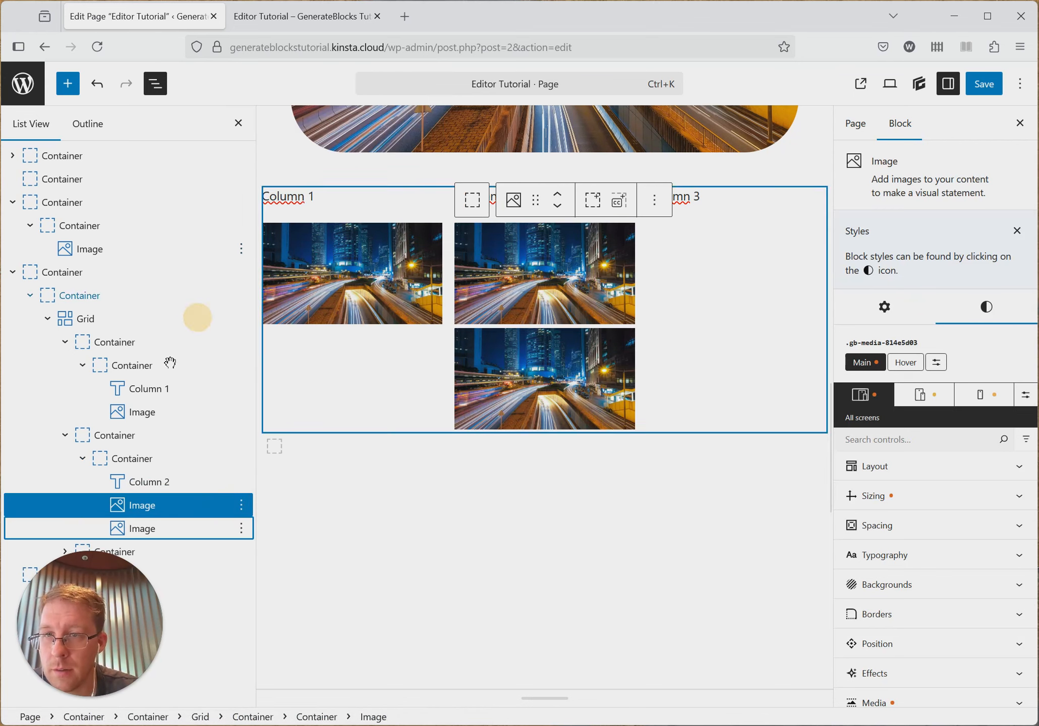
{"action": "left_click", "coordinate": [66, 549]}
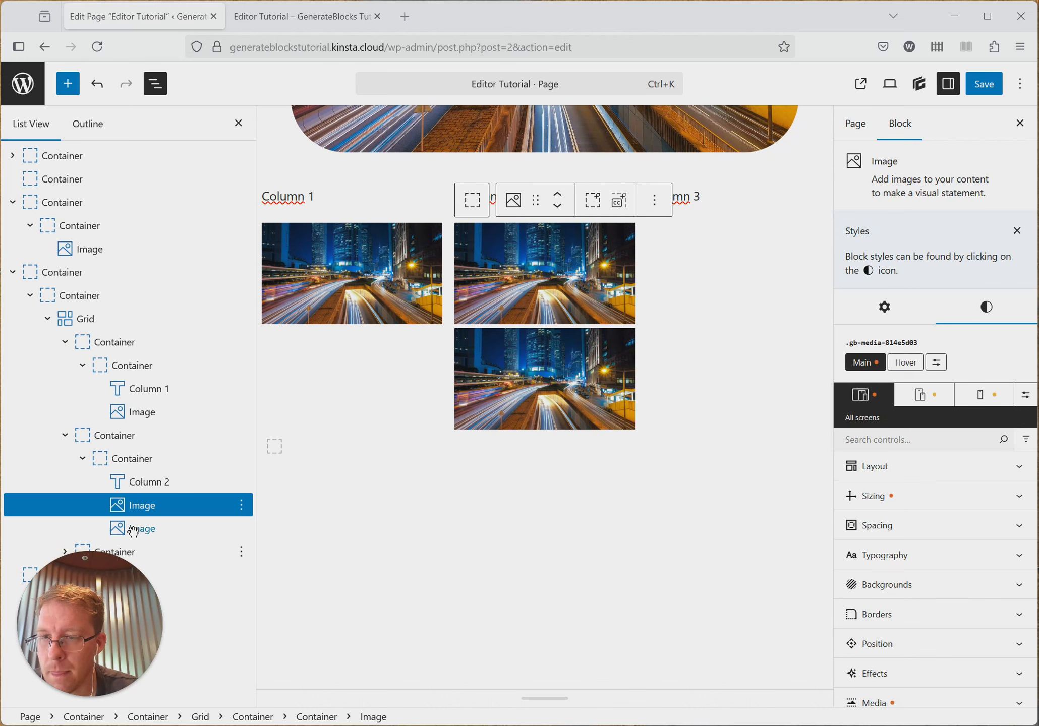
{"action": "left_click", "coordinate": [12, 202]}
{"action": "left_click", "coordinate": [65, 506]}
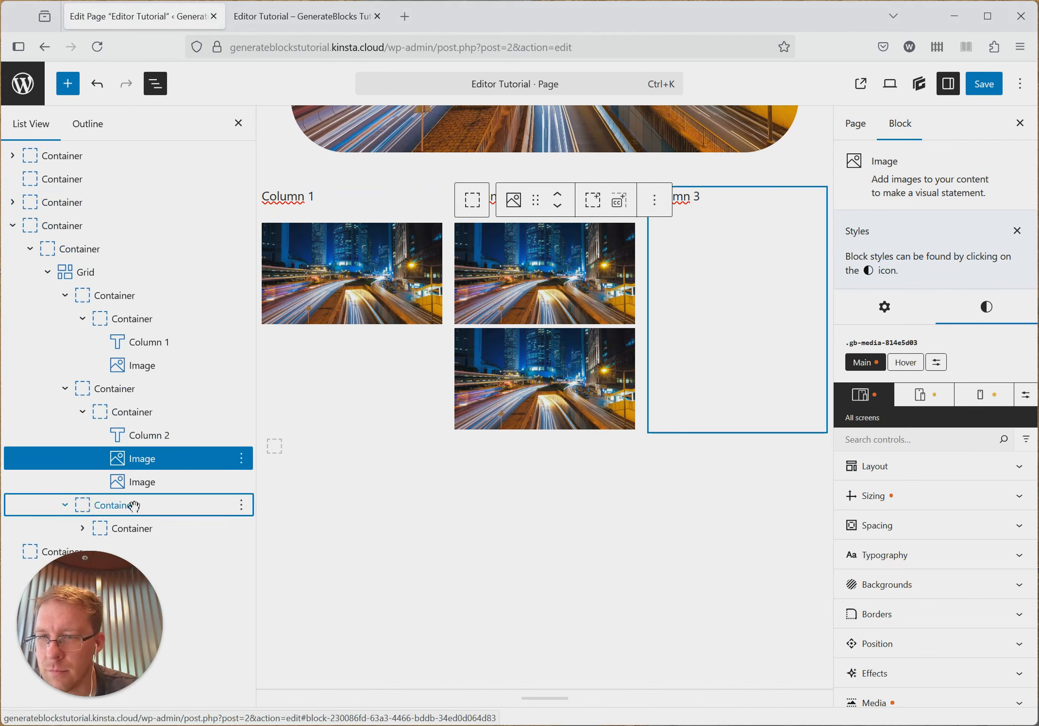
{"action": "left_click", "coordinate": [83, 528]}
{"action": "left_click", "coordinate": [156, 483]}
{"action": "left_click_drag", "start_coordinate": [157, 483], "coordinate": [176, 550]}
- Save the page and reload the published page to check the images in the three columns
{"action": "scroll", "coordinate": [640, 361], "scroll_direction": "up", "scroll_amount": 5}
{"action": "left_click", "coordinate": [987, 93]}
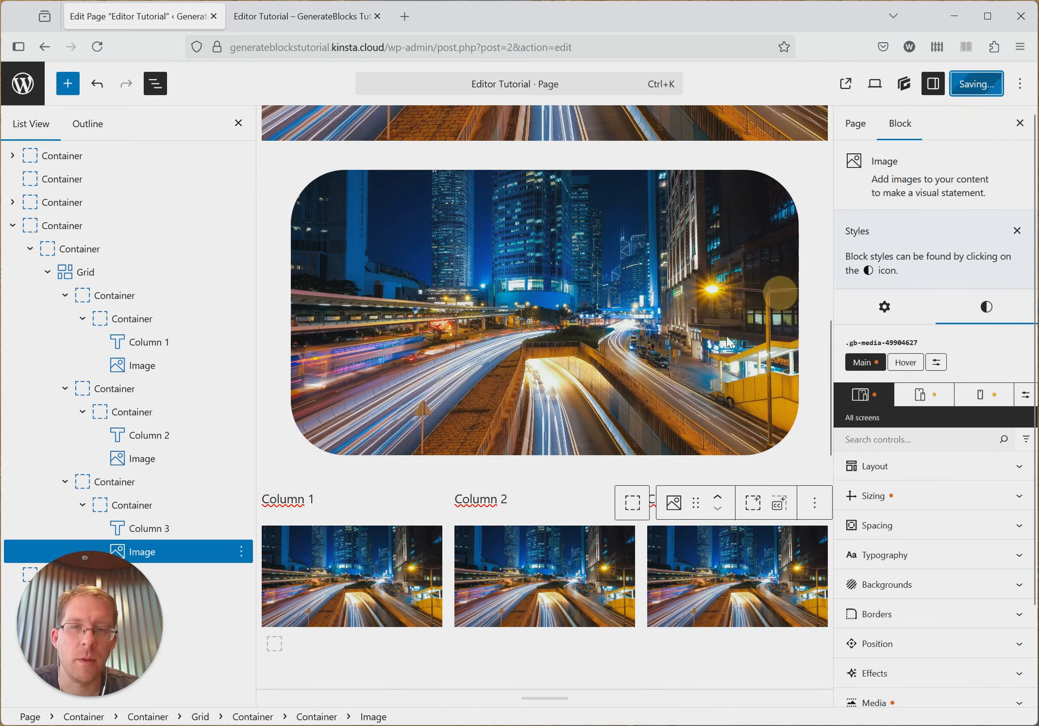
{"action": "left_click", "coordinate": [235, 17]}
{"action": "scroll", "coordinate": [460, 297], "scroll_direction": "down", "scroll_amount": 10}
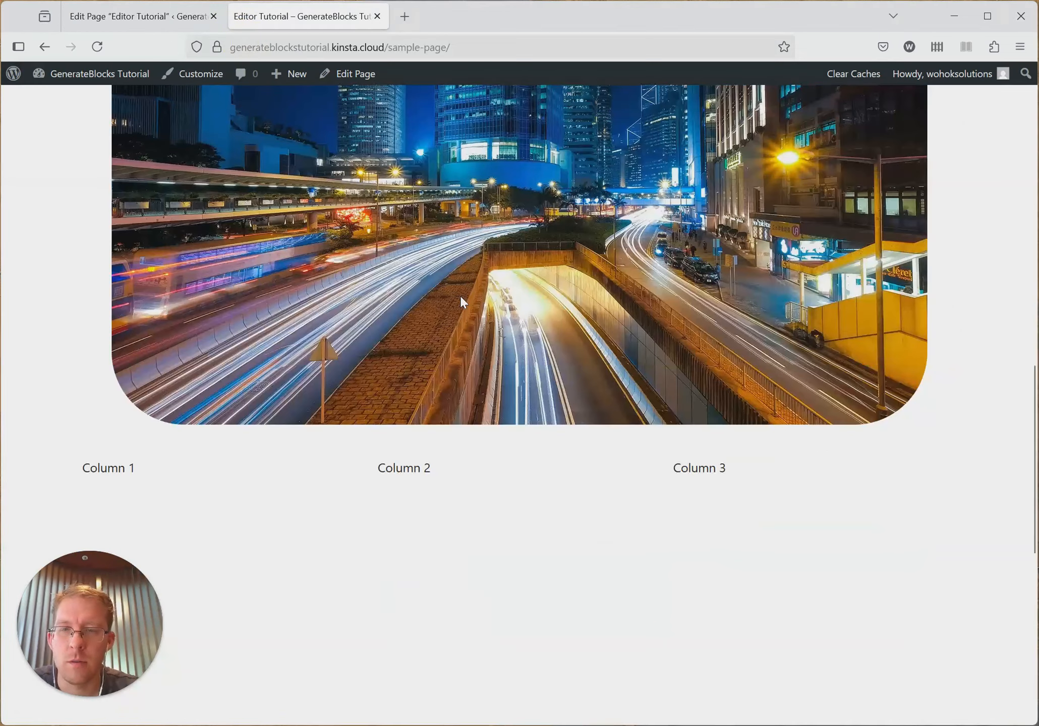
{"action": "key", "text": "F5"}
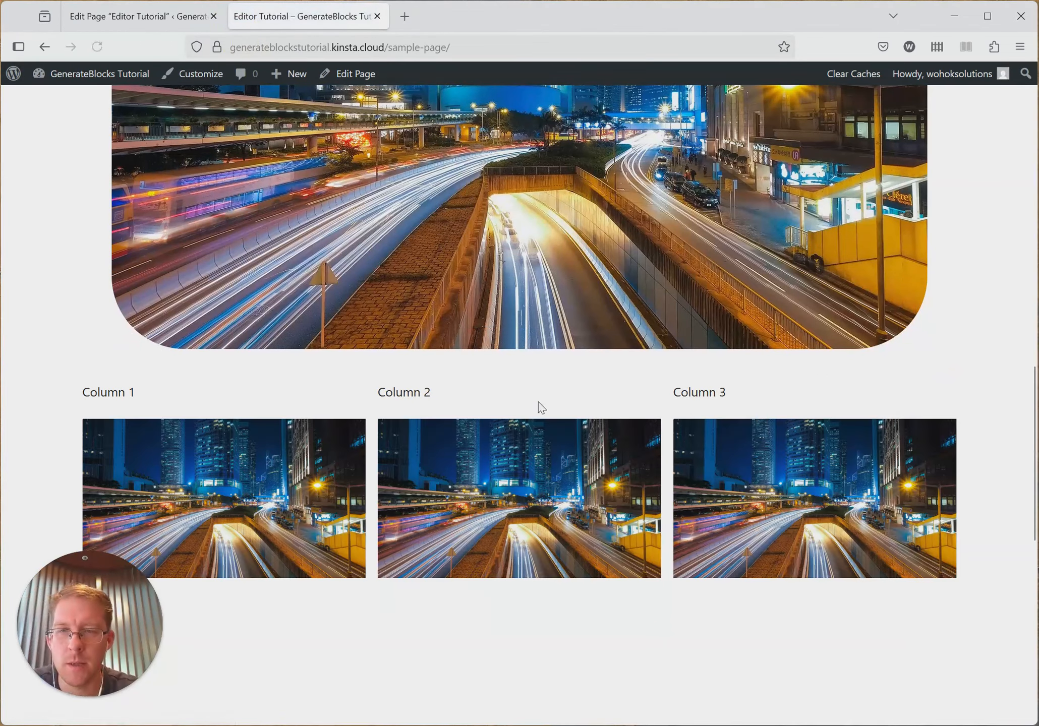
- Return to the page editor, select the grid and show the preset layouts for its Grid Template Columns
{"action": "left_click", "coordinate": [156, 20]}
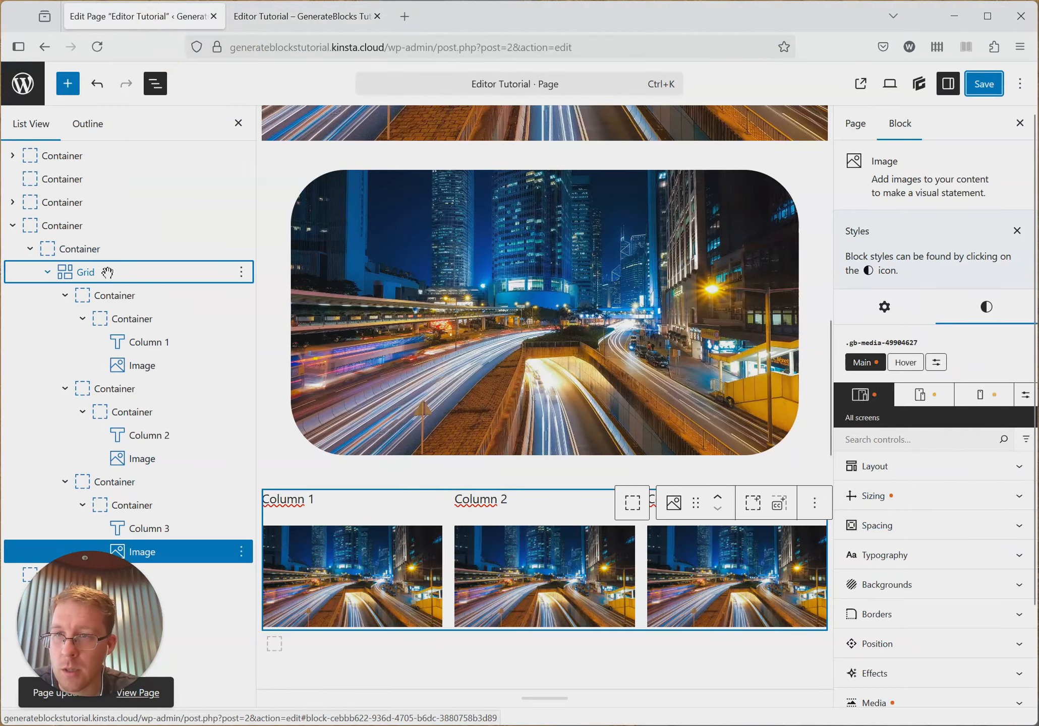
{"action": "left_click", "coordinate": [142, 272]}
{"action": "scroll", "coordinate": [938, 550], "scroll_direction": "down", "scroll_amount": 3}
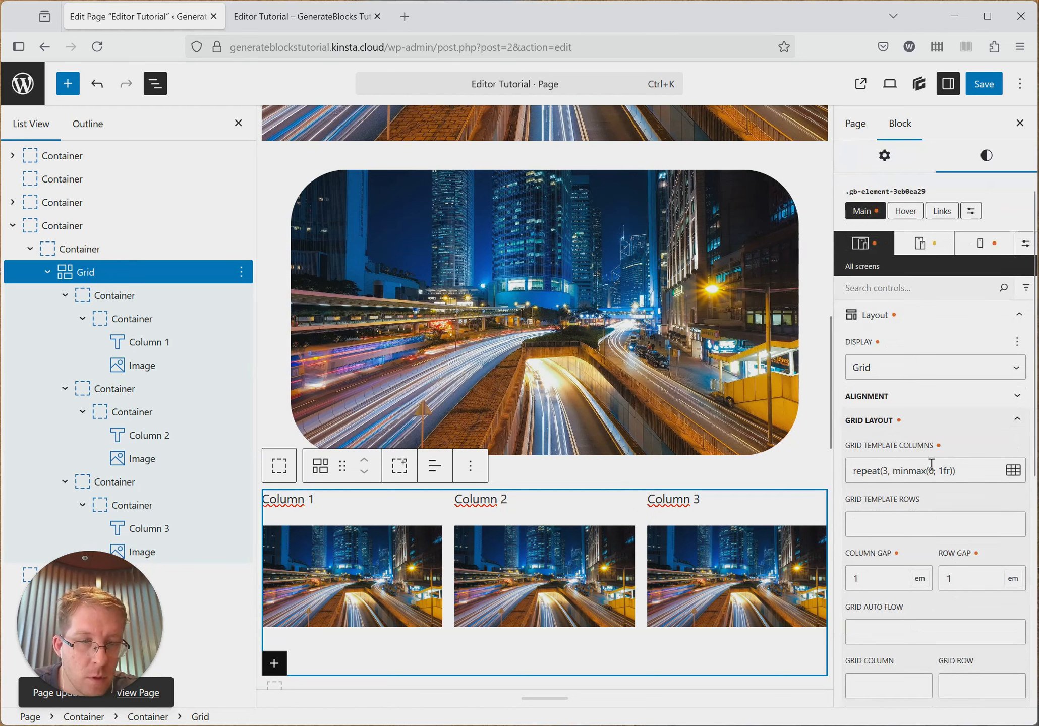
{"action": "left_click", "coordinate": [1013, 471]}
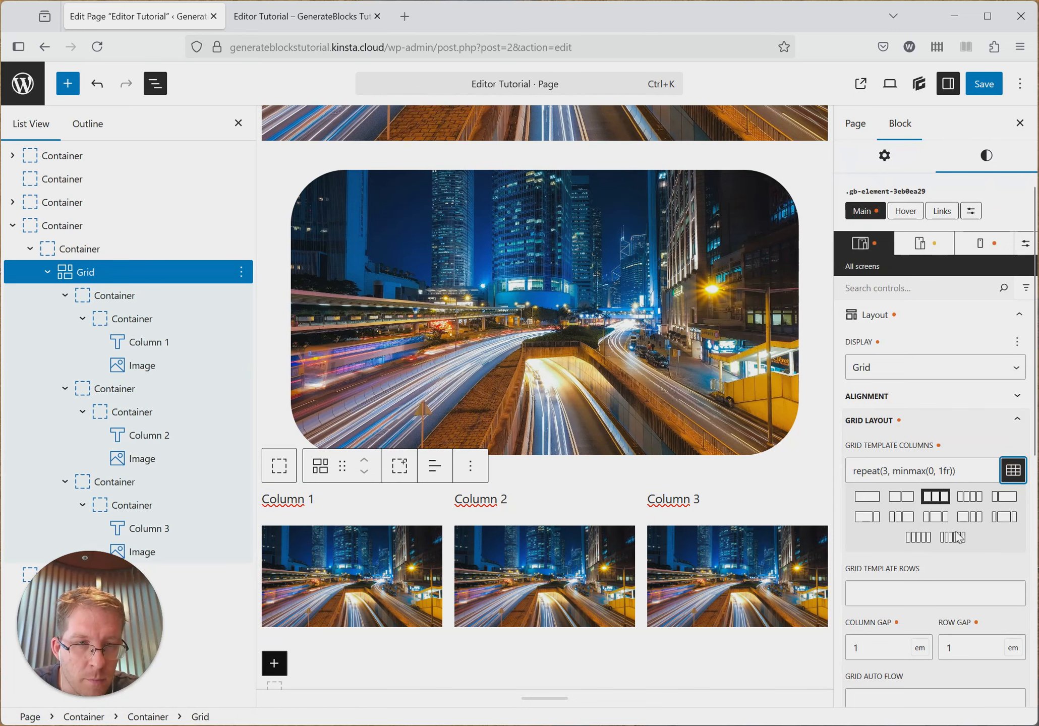
- Try the 1fr 3fr column layout on the grid, then restore the repeat(3, minmax(0, 1fr)) layout
{"action": "left_click", "coordinate": [1006, 500]}
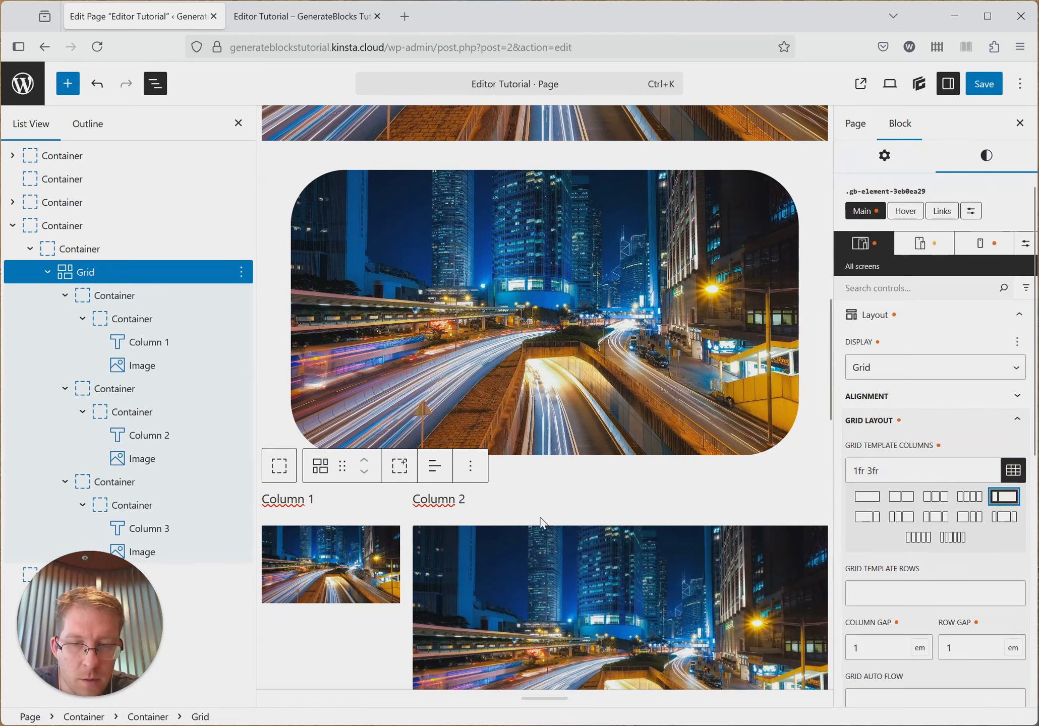
{"action": "scroll", "coordinate": [538, 524], "scroll_direction": "down", "scroll_amount": 8}
{"action": "scroll", "coordinate": [470, 393], "scroll_direction": "up", "scroll_amount": 3}
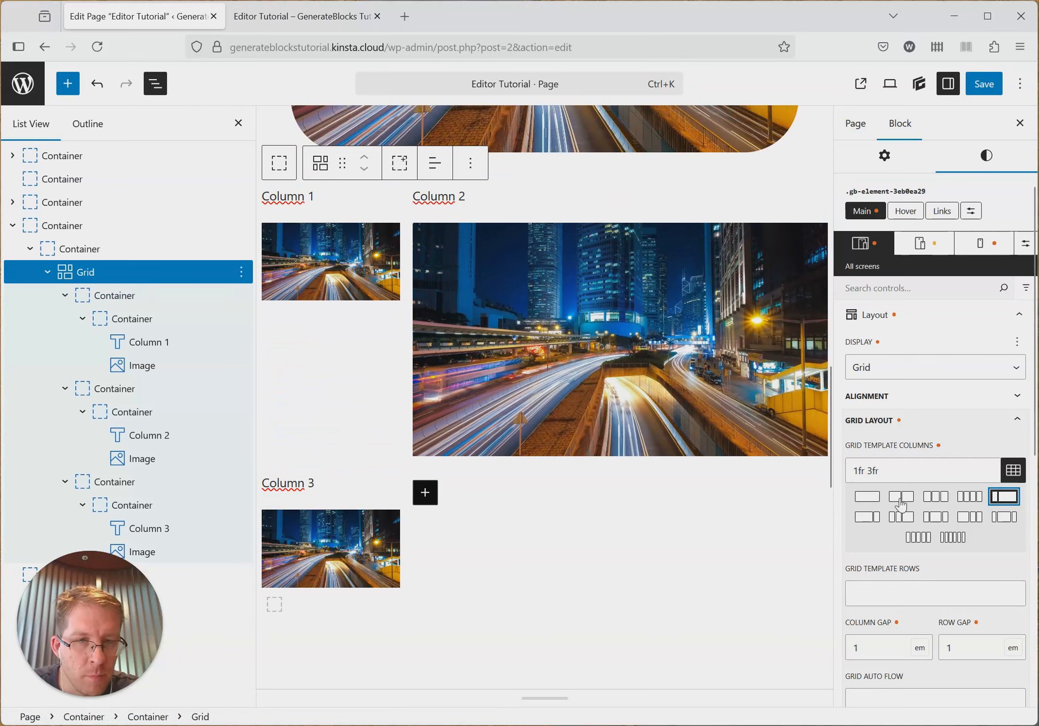
{"action": "left_click", "coordinate": [934, 497]}
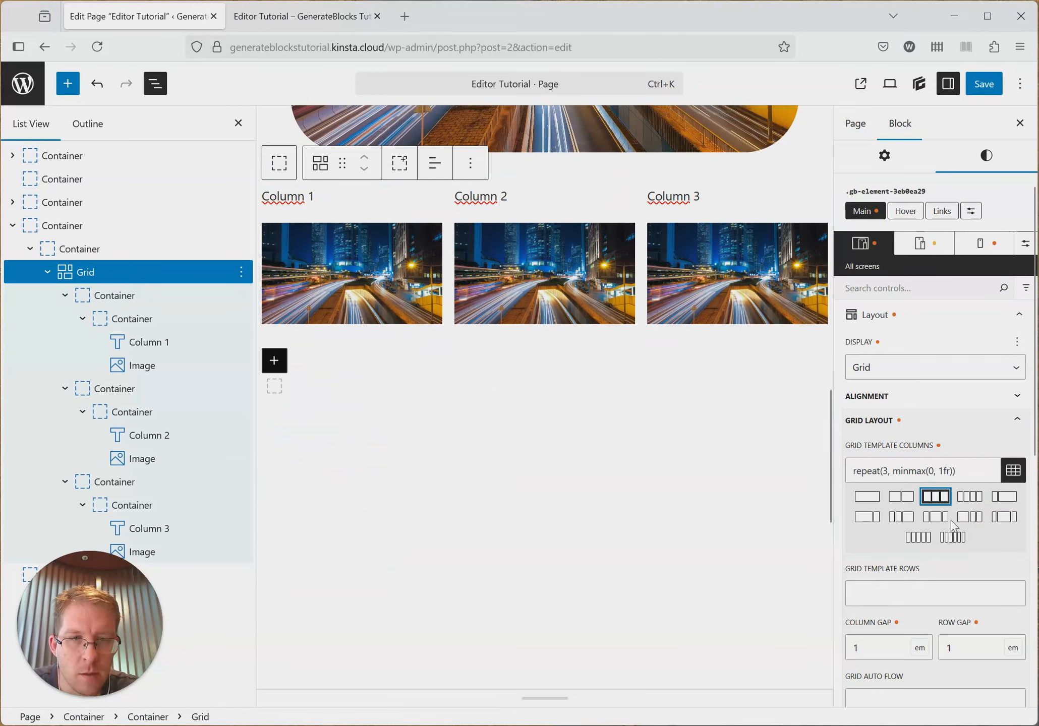
- Set the grid's column gap and row gap to 0 em and save the page
{"action": "scroll", "coordinate": [893, 555], "scroll_direction": "down", "scroll_amount": 5}
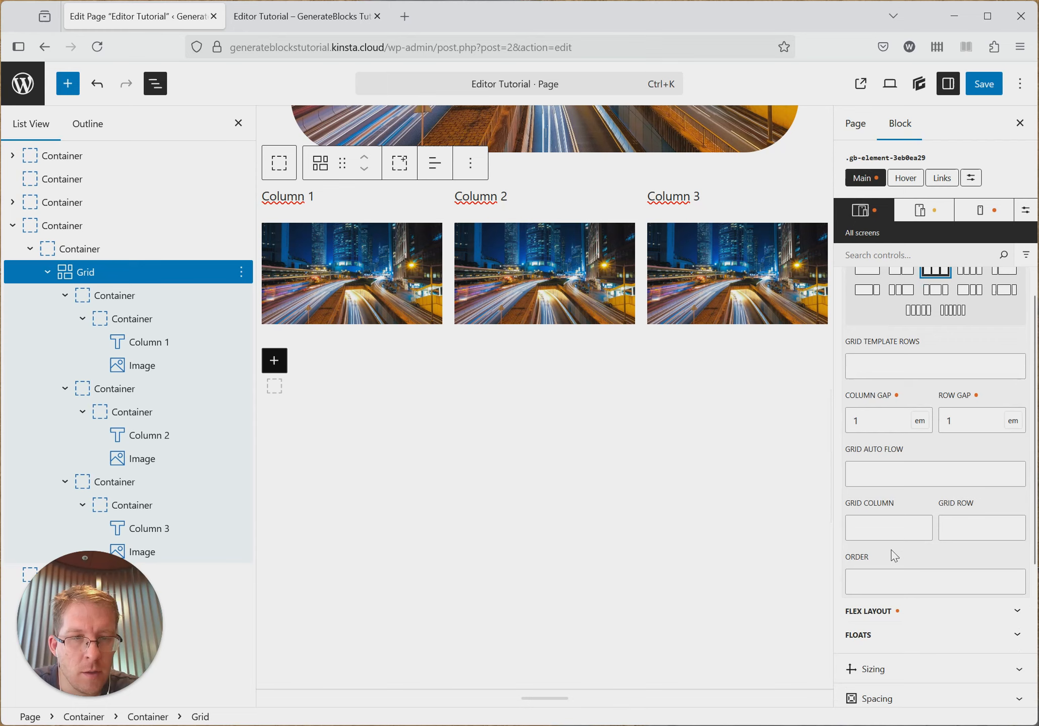
{"action": "double_click", "coordinate": [881, 421]}
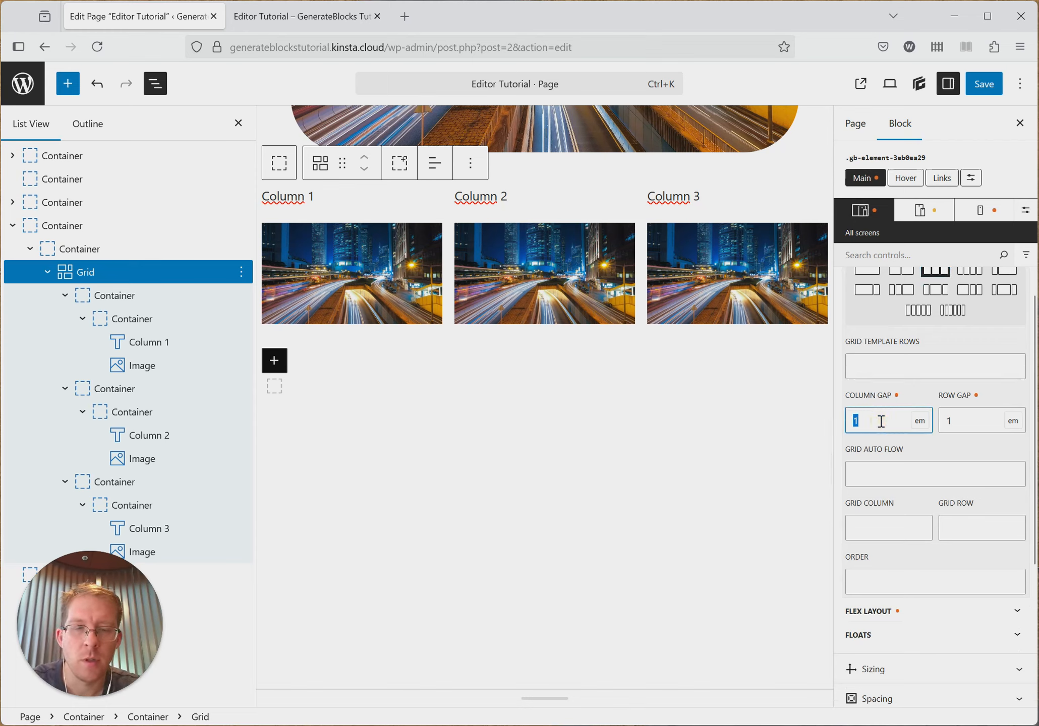
{"action": "type", "text": "0"}
{"action": "double_click", "coordinate": [956, 421]}
{"action": "type", "text": "0"}
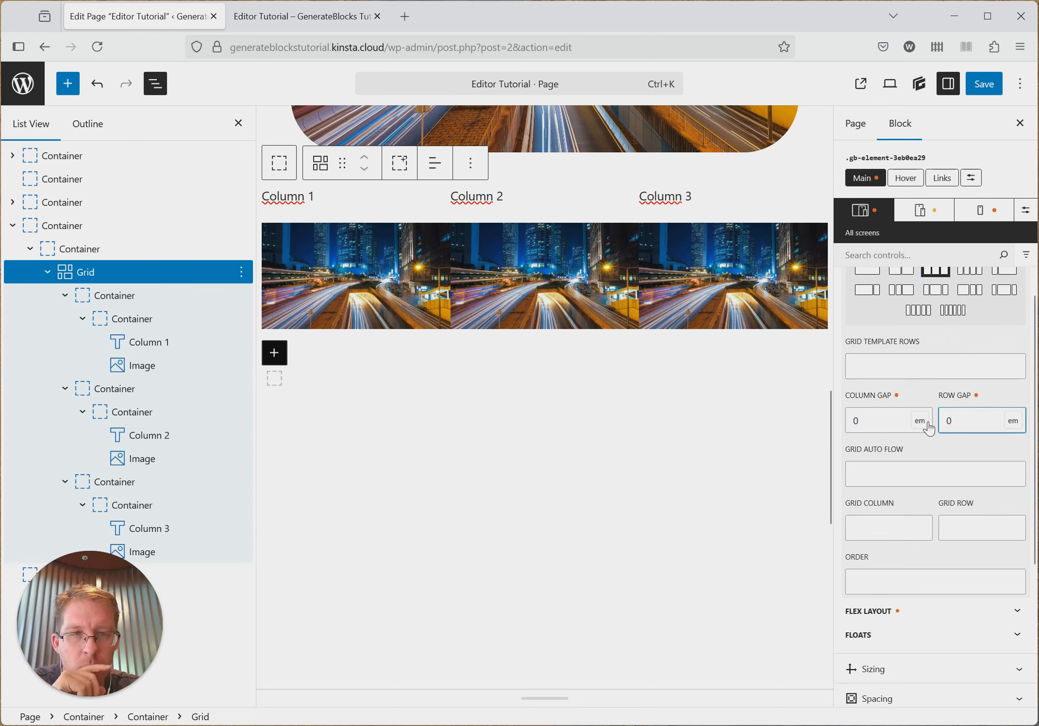
{"action": "left_click", "coordinate": [984, 84]}
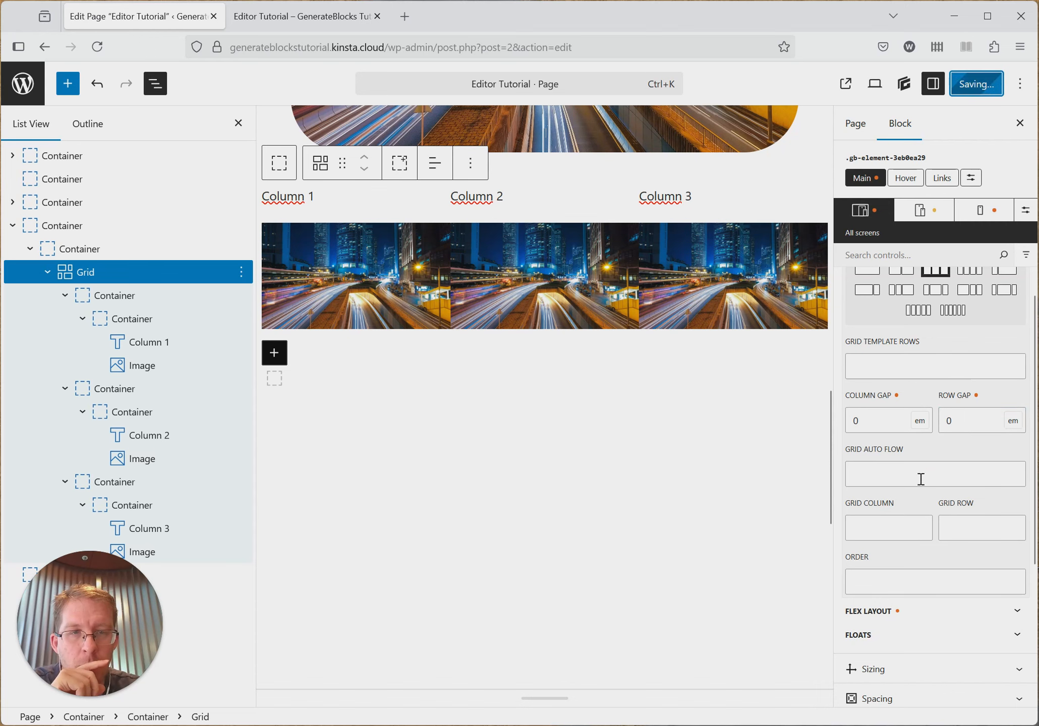
- Reload the published page to check the grid with zero gaps and return to the page editor
{"action": "left_click", "coordinate": [302, 16]}
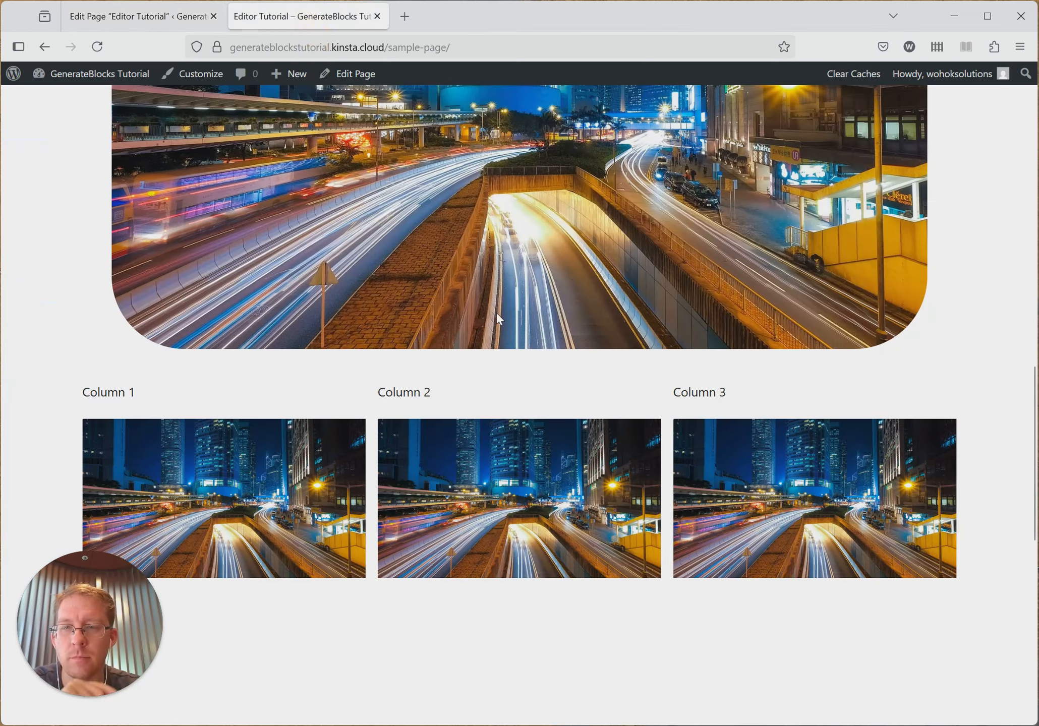
{"action": "key", "text": "F5"}
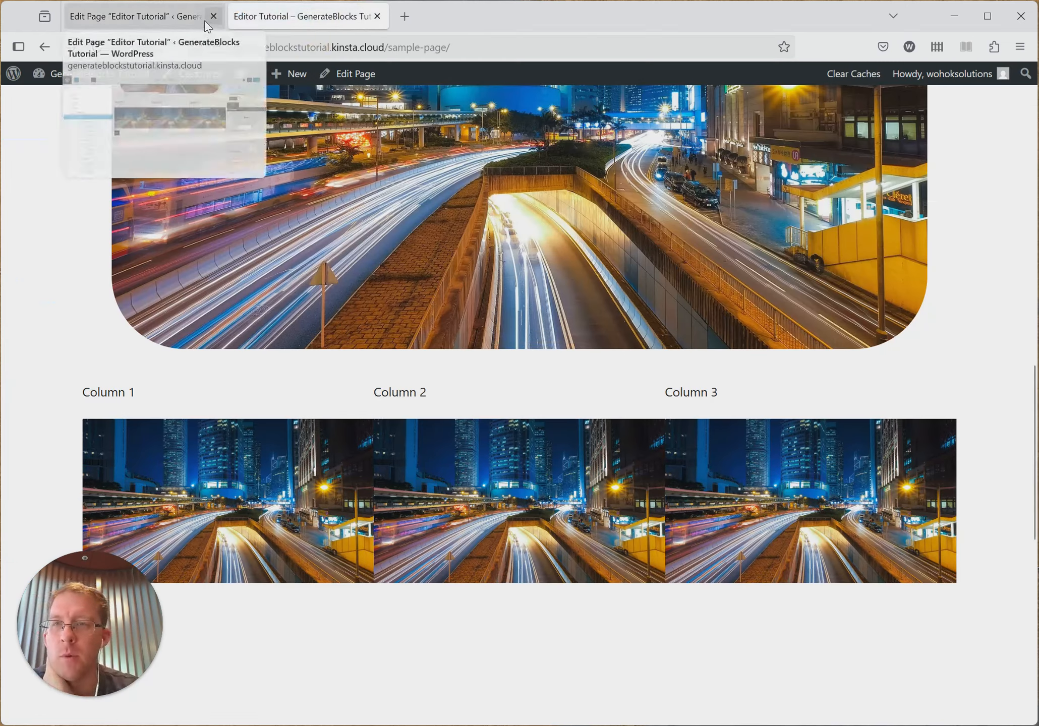
{"action": "left_click", "coordinate": [141, 16]}
- Change the grid's column gap to 60 px and save the page
{"action": "double_click", "coordinate": [896, 431]}
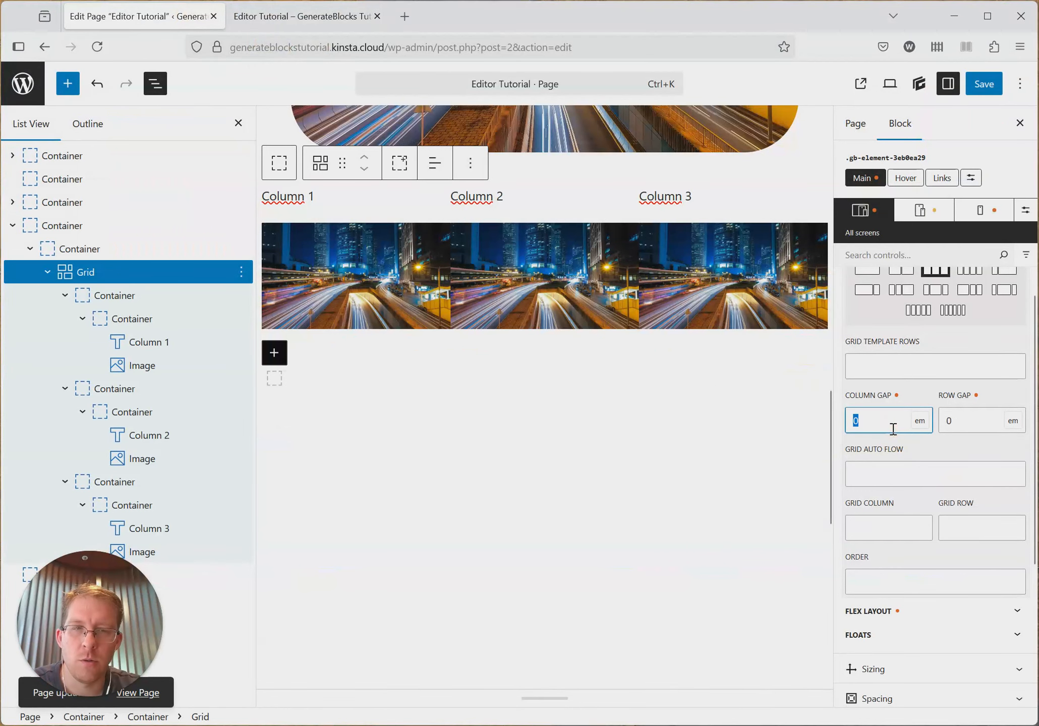
{"action": "left_click", "coordinate": [920, 421]}
{"action": "left_click", "coordinate": [928, 460]}
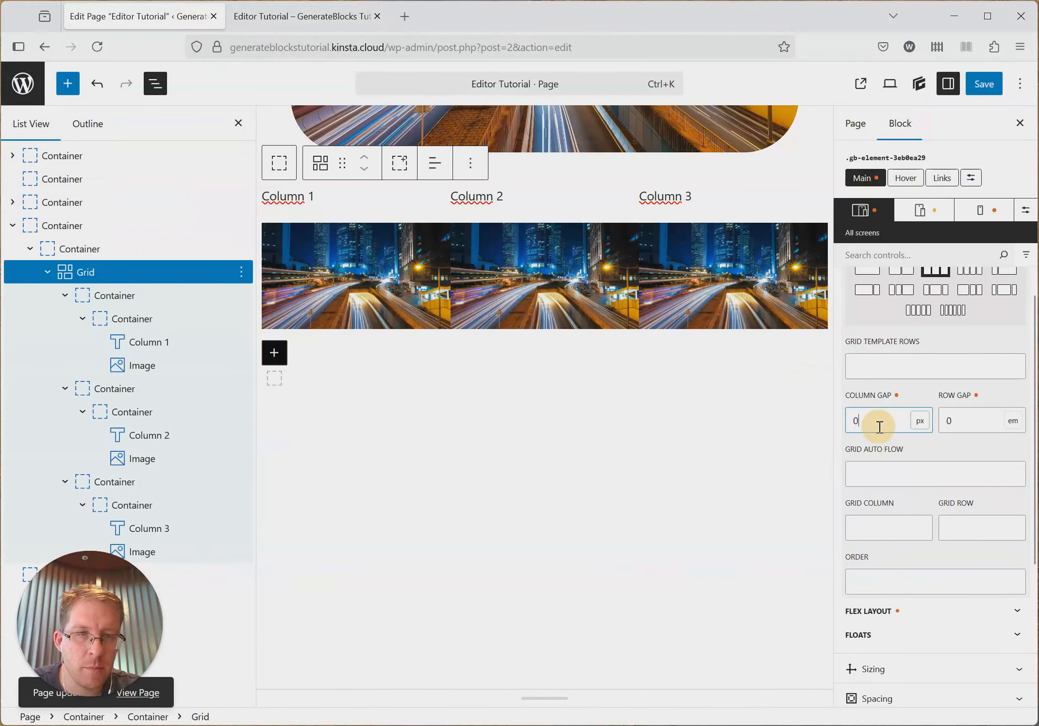
{"action": "double_click", "coordinate": [879, 427]}
{"action": "type", "text": "6"}
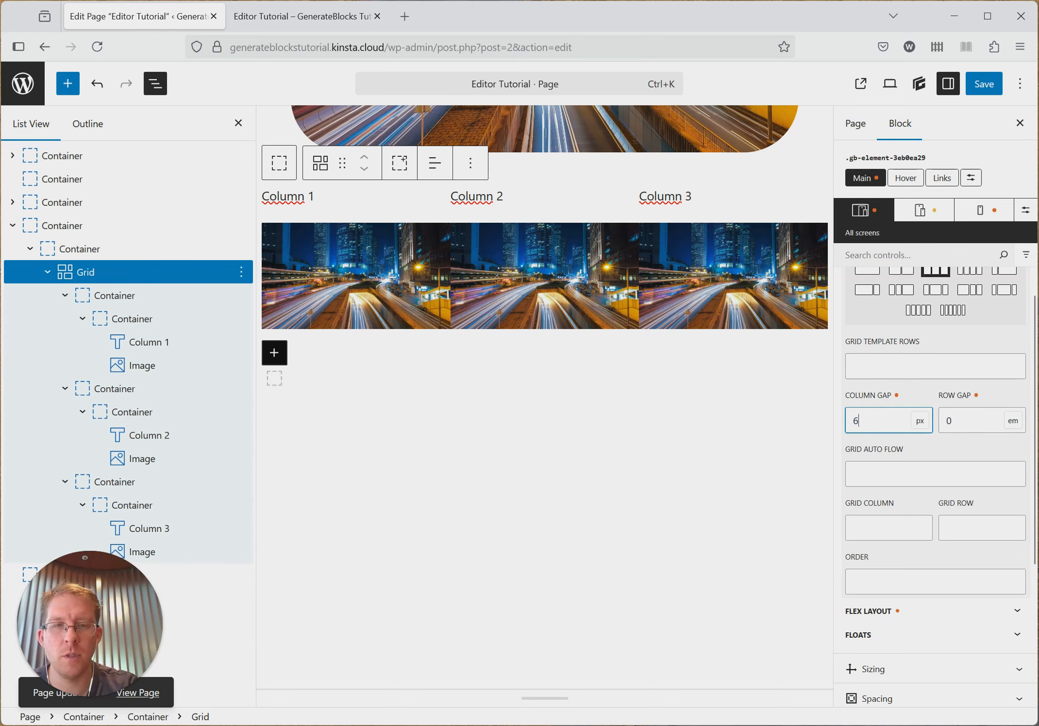
{"action": "type", "text": "0"}
{"action": "left_click", "coordinate": [981, 86]}
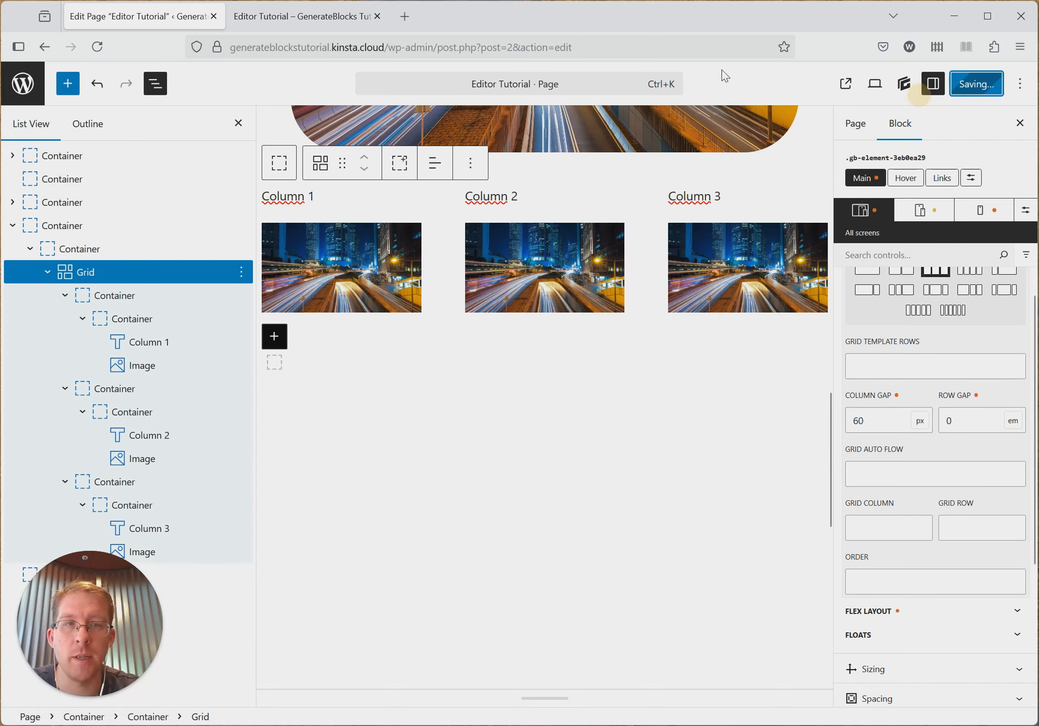
- Reload the published page to check the 60 px column gap and return to the page editor
{"action": "left_click", "coordinate": [301, 17]}
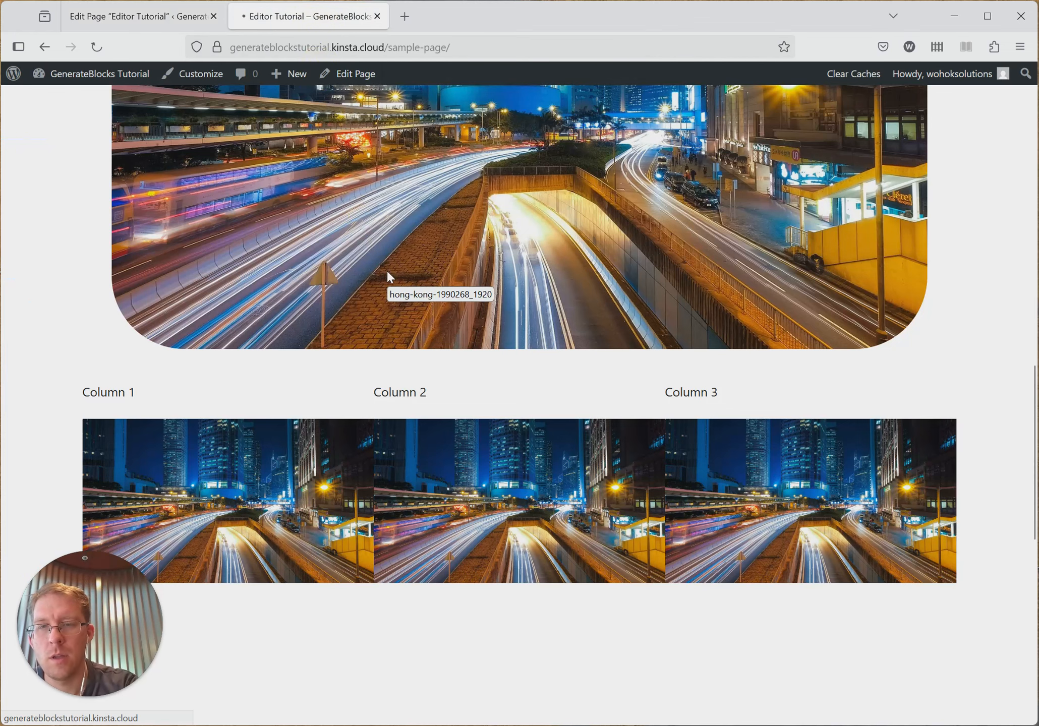
{"action": "key", "text": "F5"}
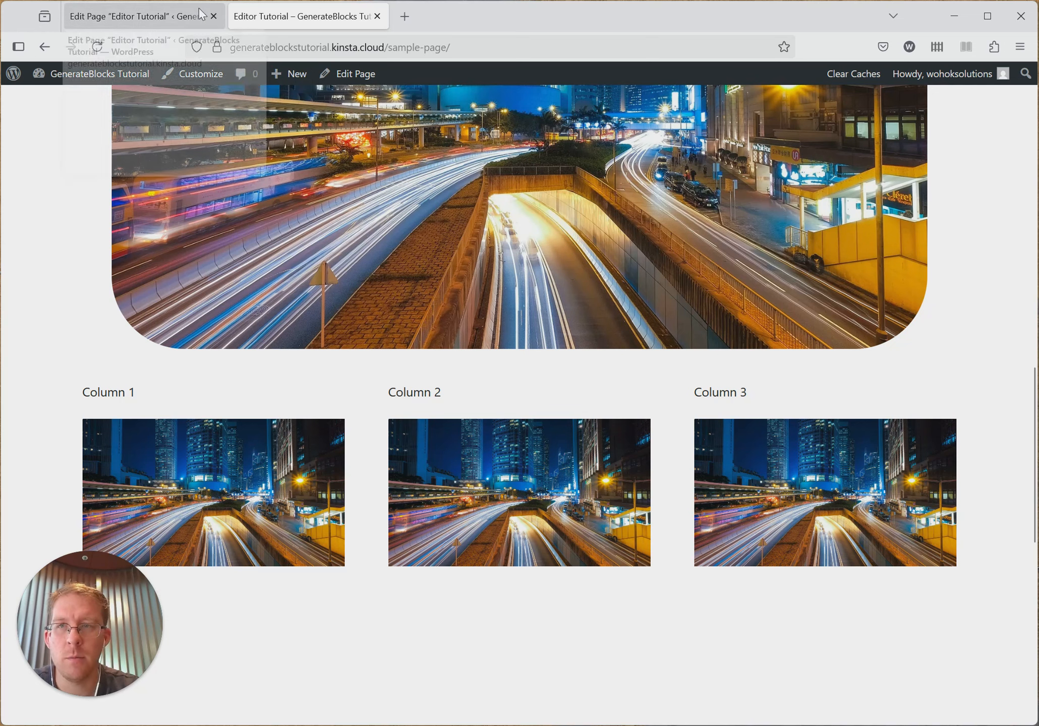
{"action": "left_click", "coordinate": [176, 22]}
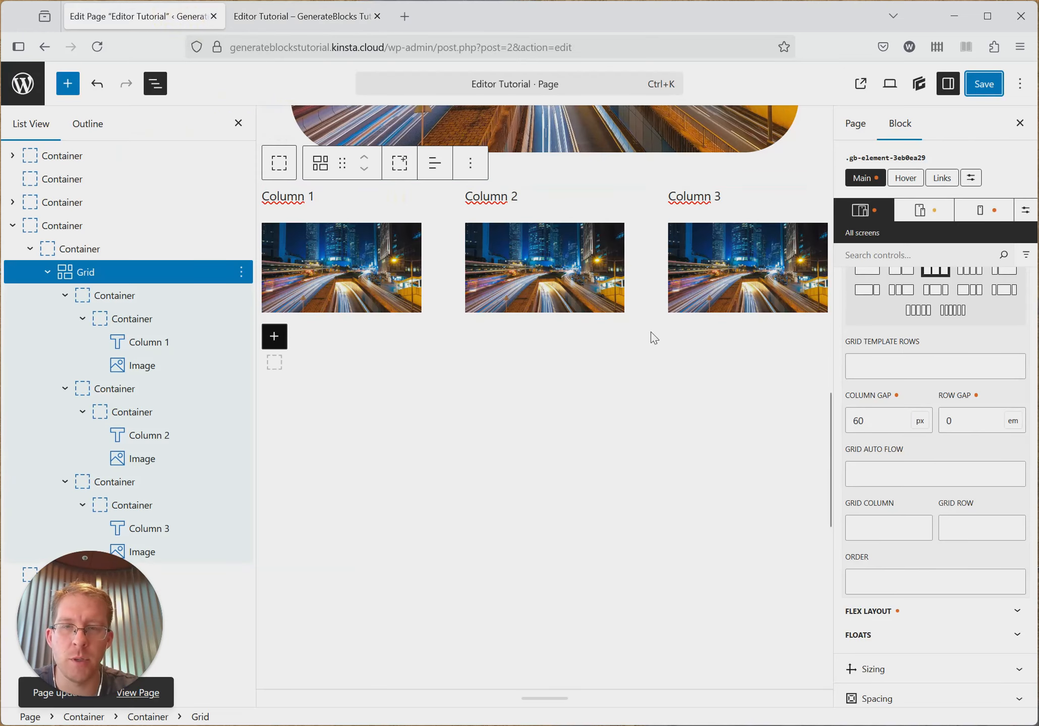
- Reduce the grid's column gap to 20 px and save the page
{"action": "double_click", "coordinate": [881, 421]}
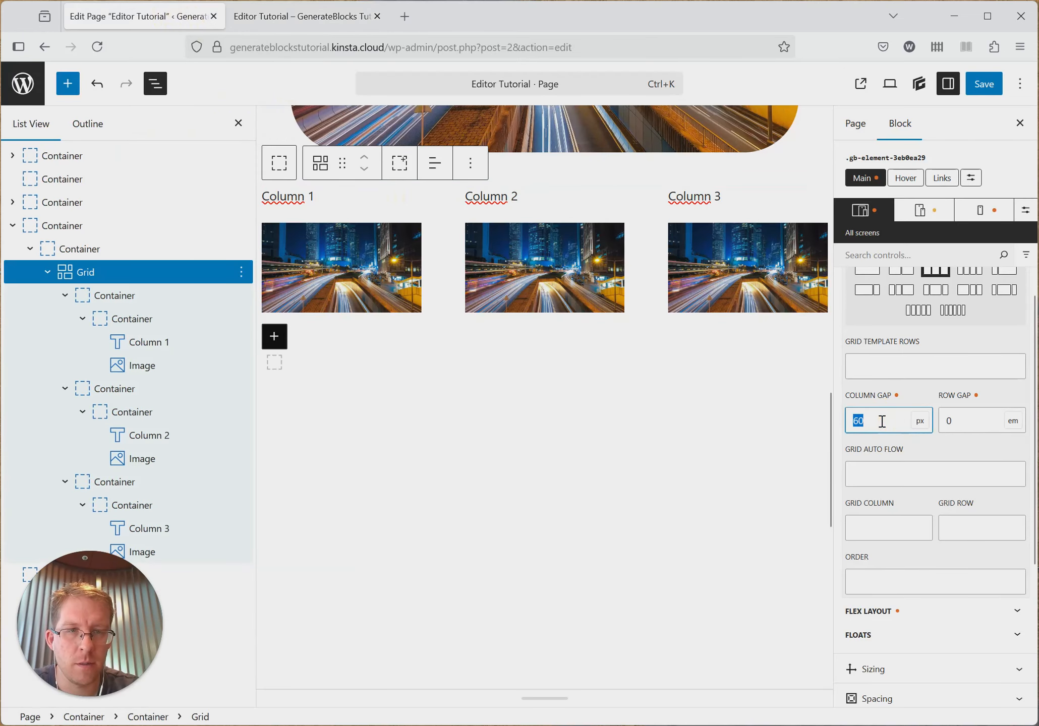
{"action": "type", "text": "20"}
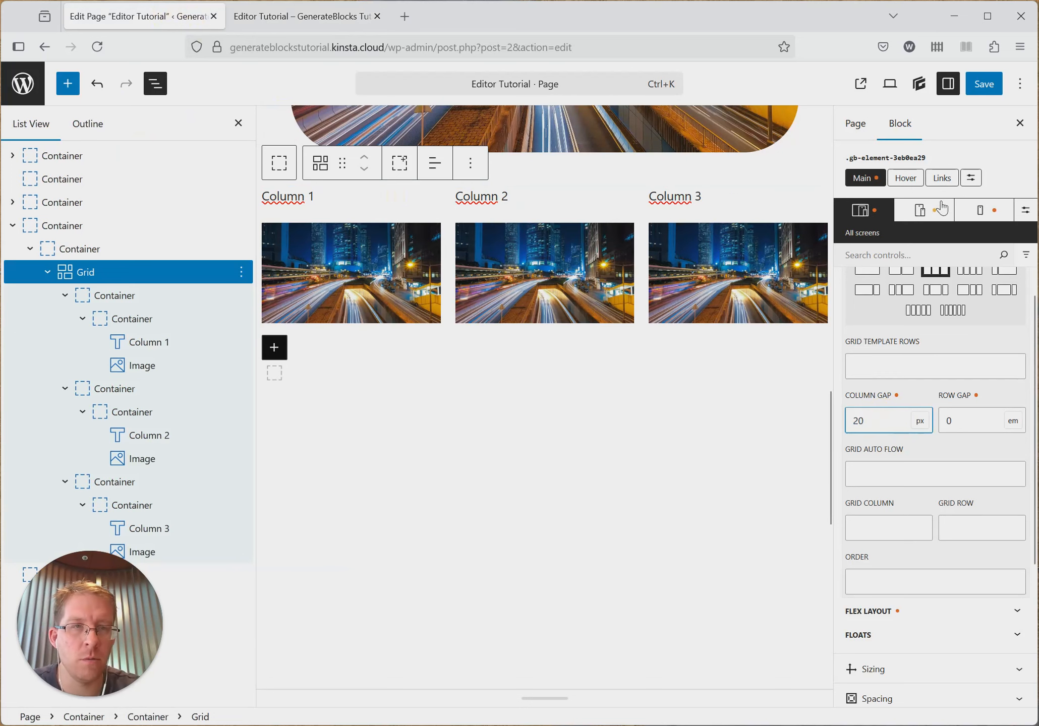
{"action": "left_click", "coordinate": [984, 83]}
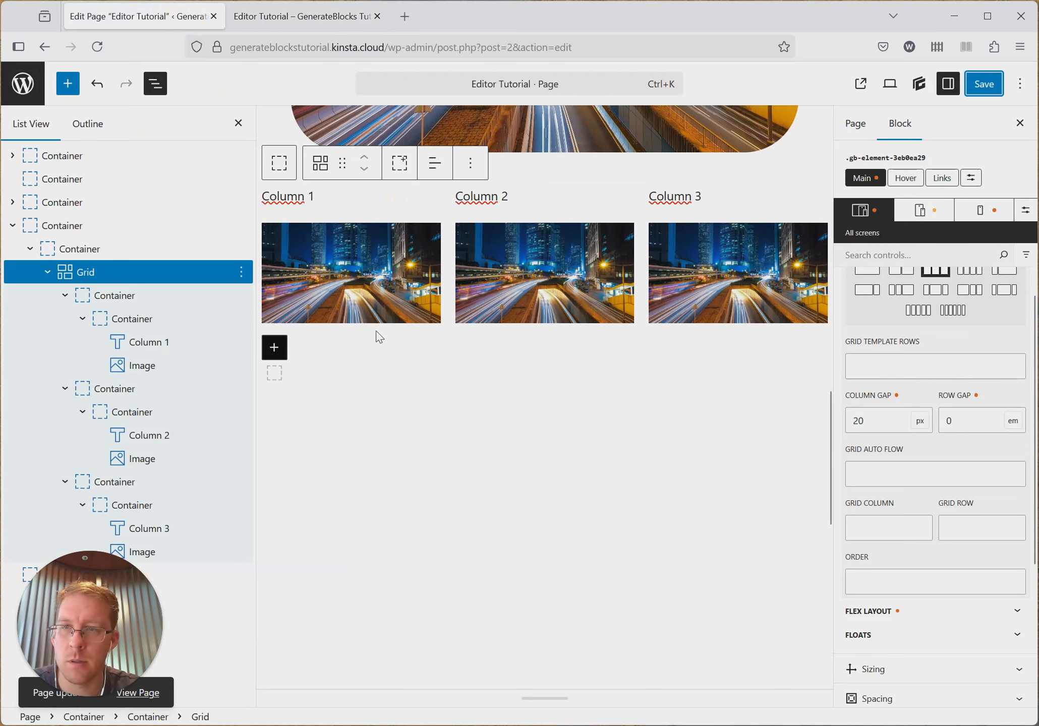
- Set the grid's template columns to repeat(2, minmax(0, 1fr)) for the Tablet & mobile breakpoint
{"action": "scroll", "coordinate": [779, 361], "scroll_direction": "up", "scroll_amount": 3}
{"action": "scroll", "coordinate": [903, 393], "scroll_direction": "up", "scroll_amount": 4}
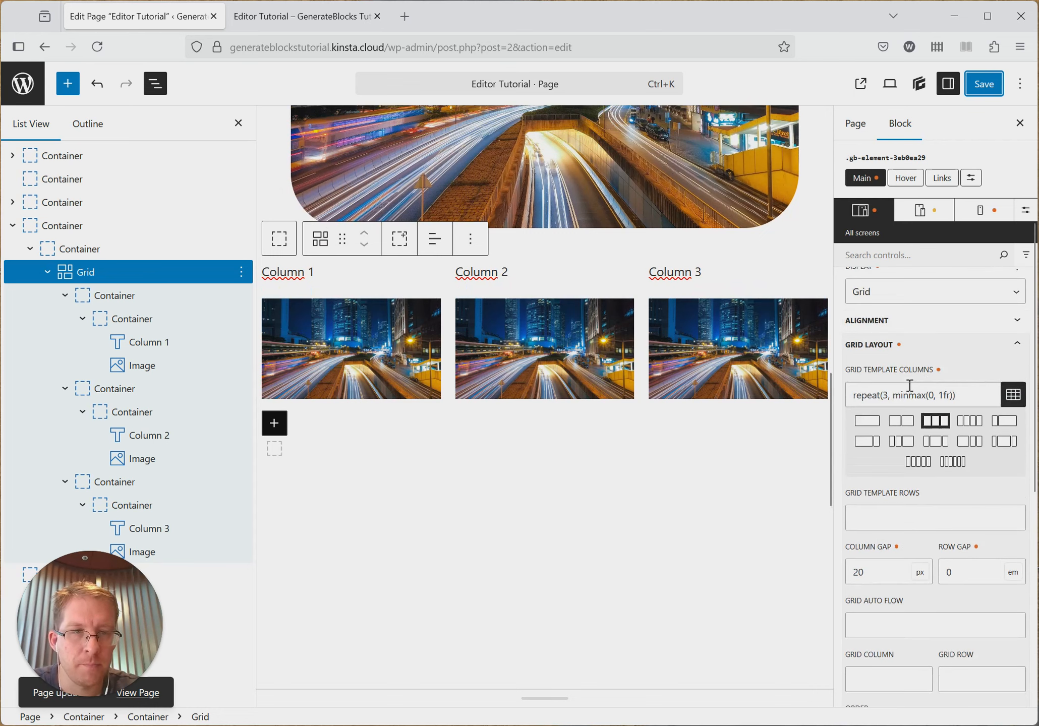
{"action": "scroll", "coordinate": [931, 386], "scroll_direction": "up", "scroll_amount": 3}
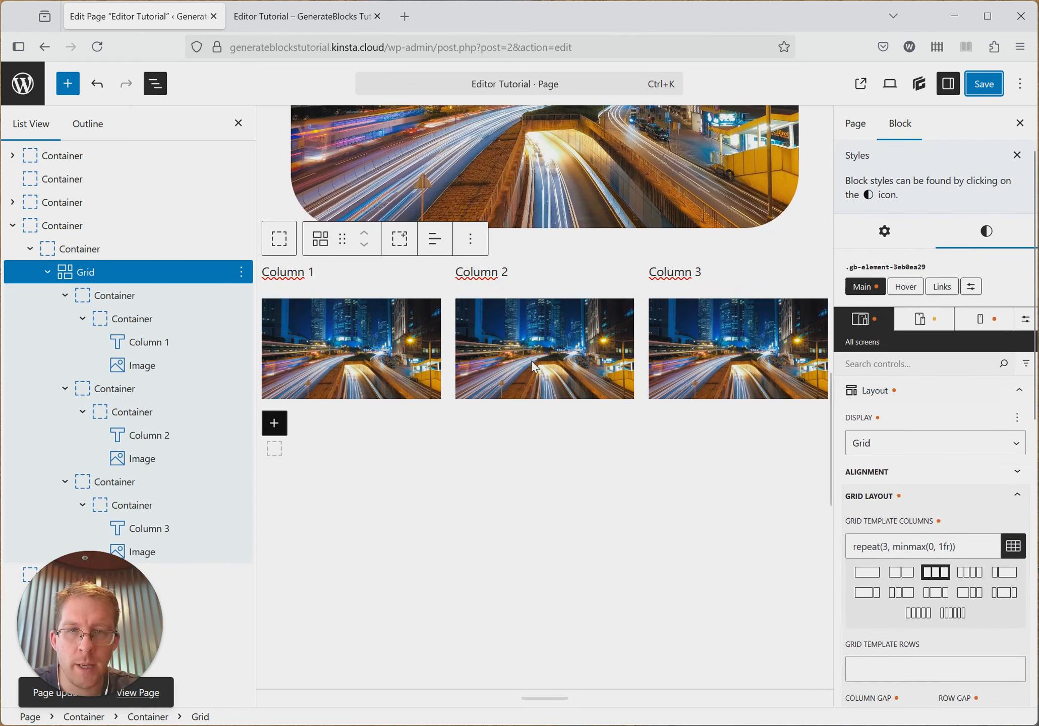
{"action": "left_click", "coordinate": [931, 323]}
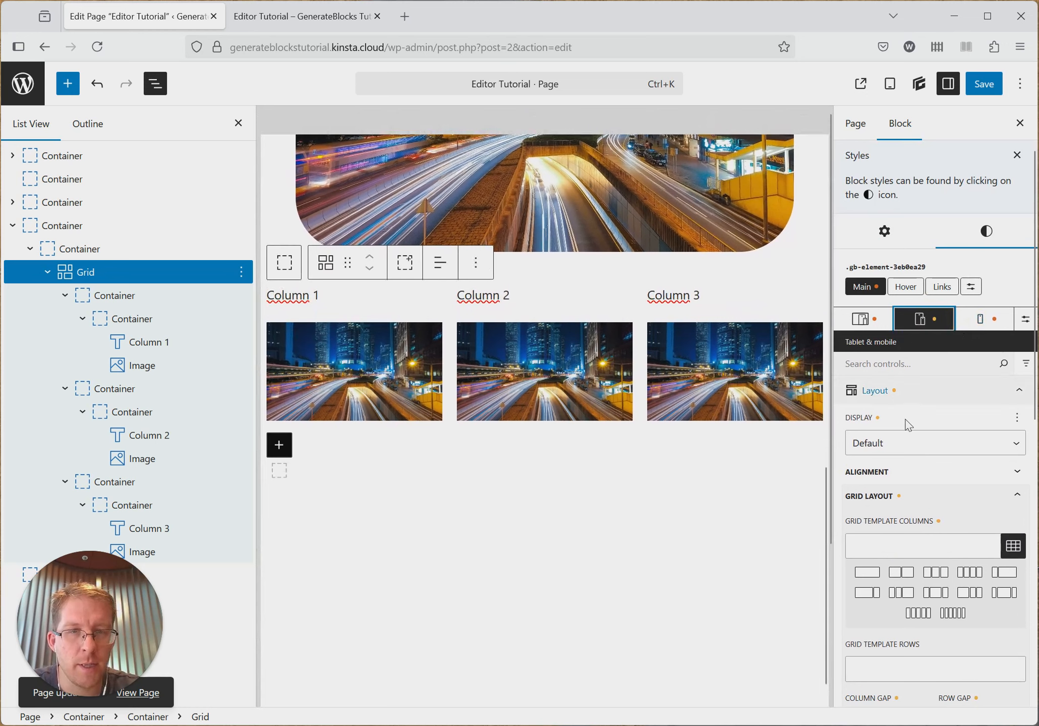
{"action": "scroll", "coordinate": [908, 421], "scroll_direction": "down", "scroll_amount": 3}
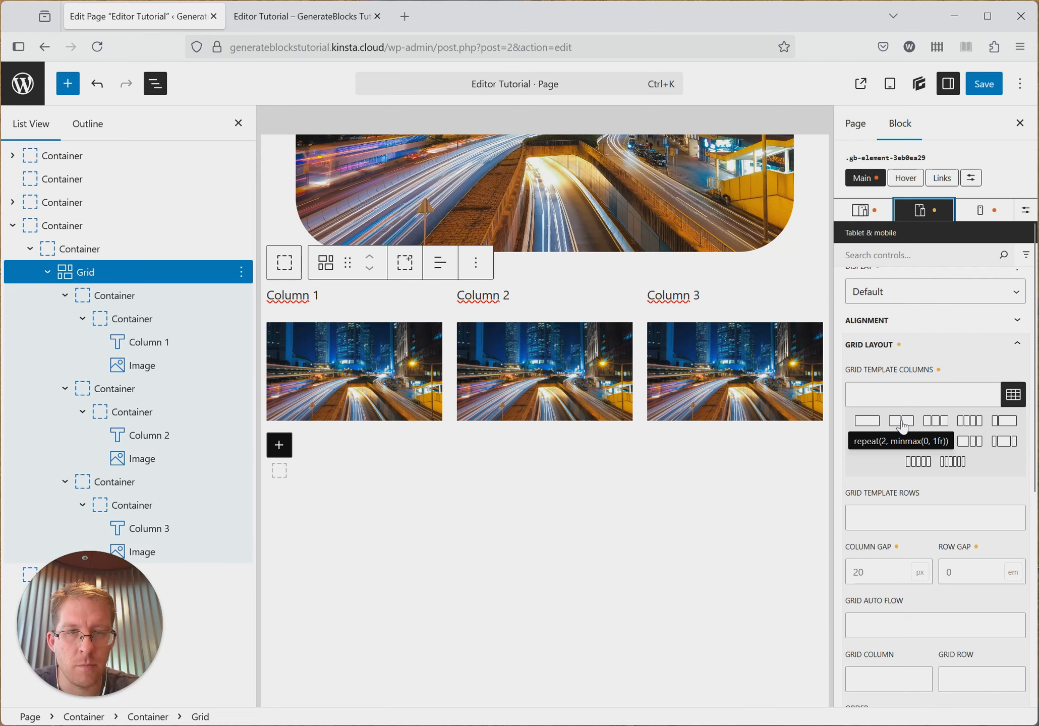
{"action": "left_click", "coordinate": [901, 422]}
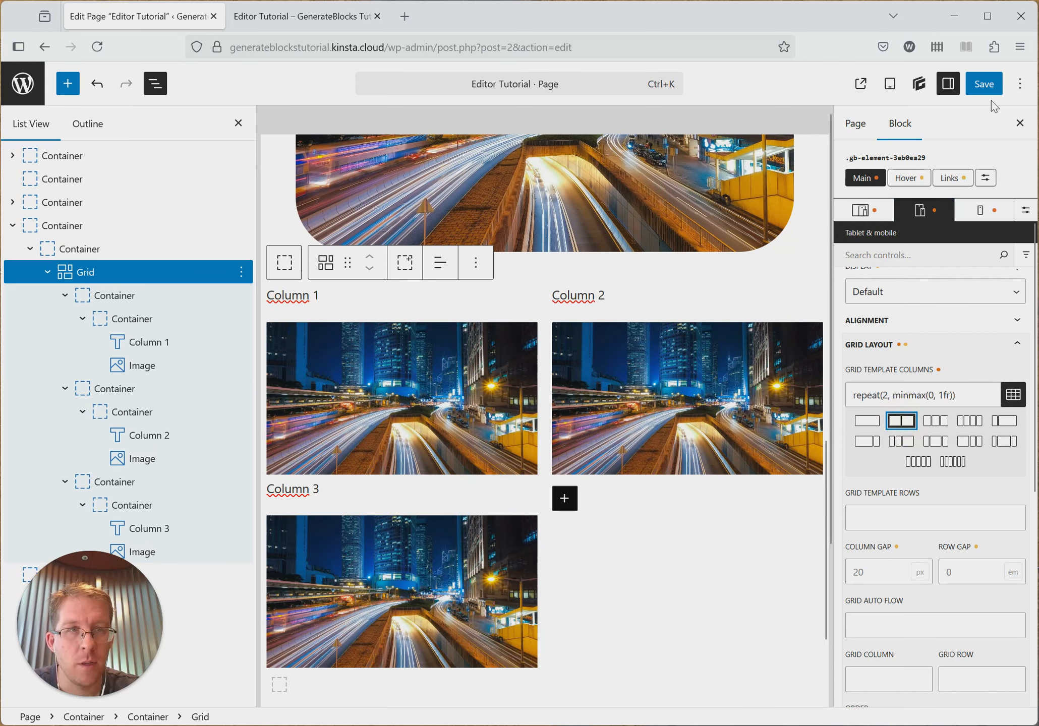
- Check the grid's layout at the Mobile breakpoint, save the page and return to the All screens breakpoint
{"action": "left_click", "coordinate": [984, 210]}
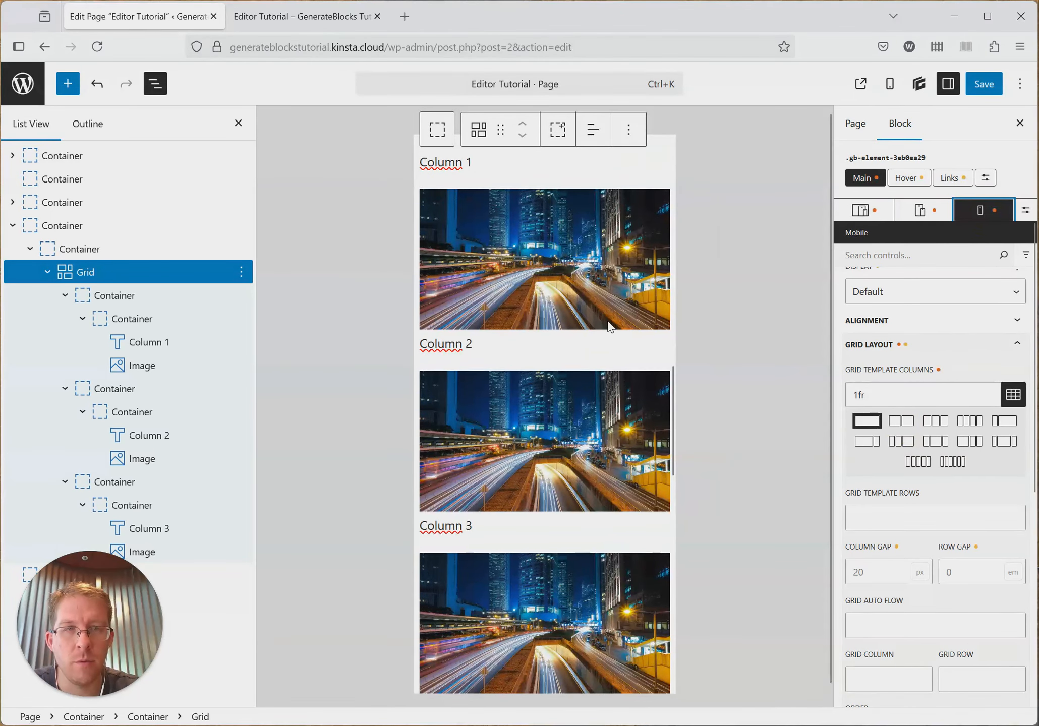
{"action": "left_click", "coordinate": [982, 86]}
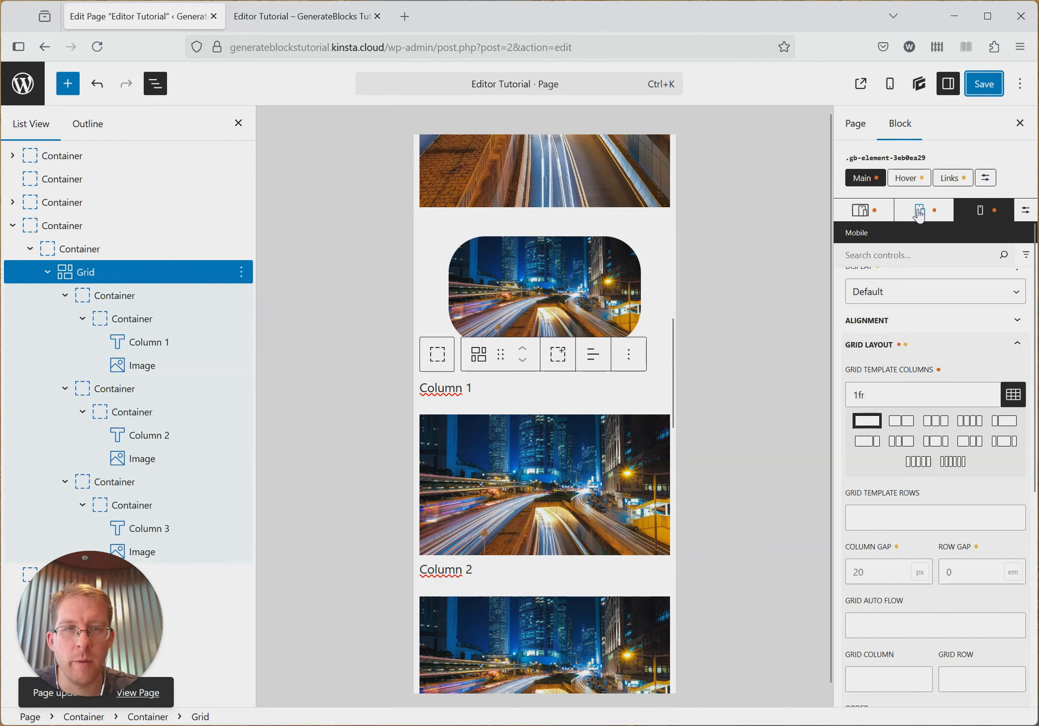
{"action": "left_click", "coordinate": [859, 211]}
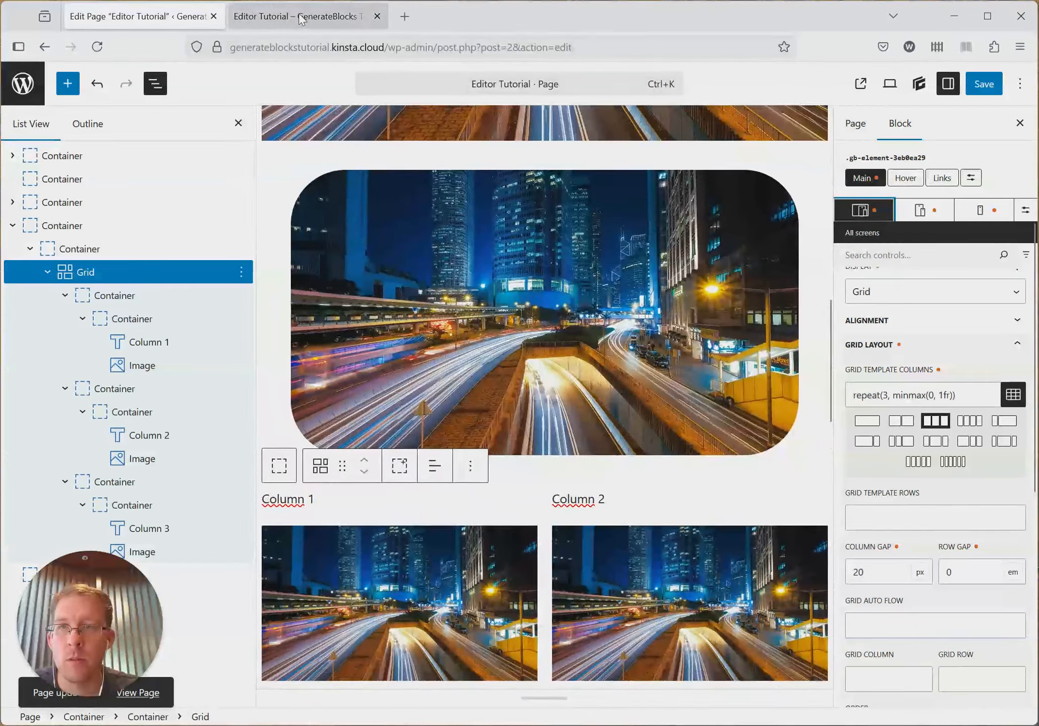
- Reload the published page and examine the grid's columns in the browser's responsive design view at mobile width
{"action": "left_click", "coordinate": [302, 16]}
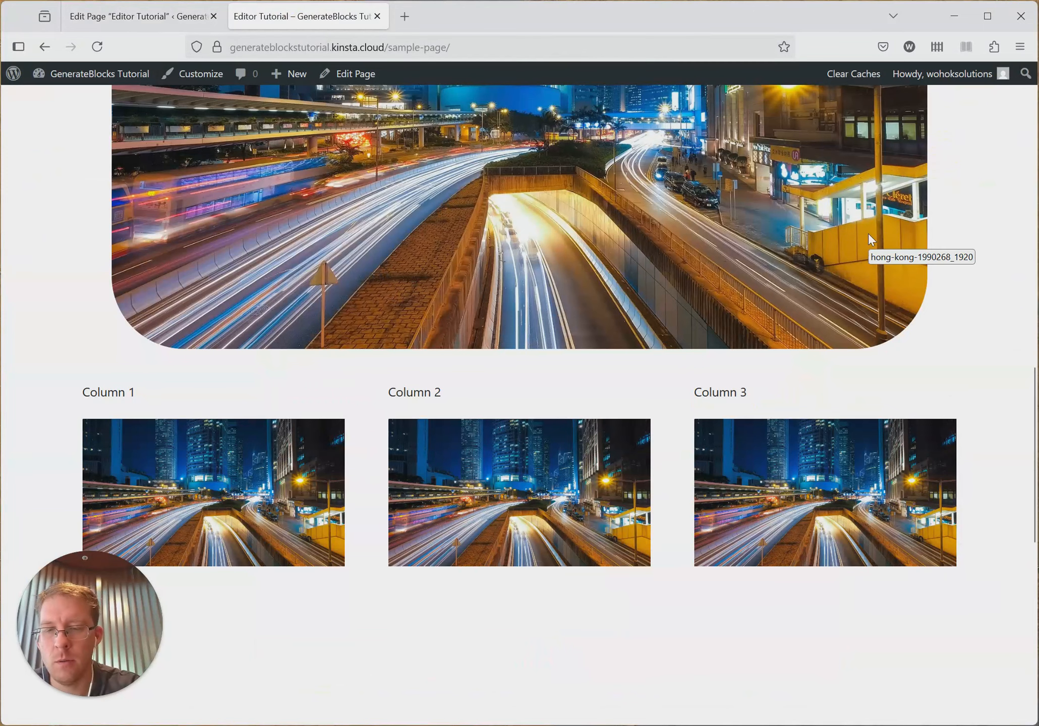
{"action": "key", "text": "F5"}
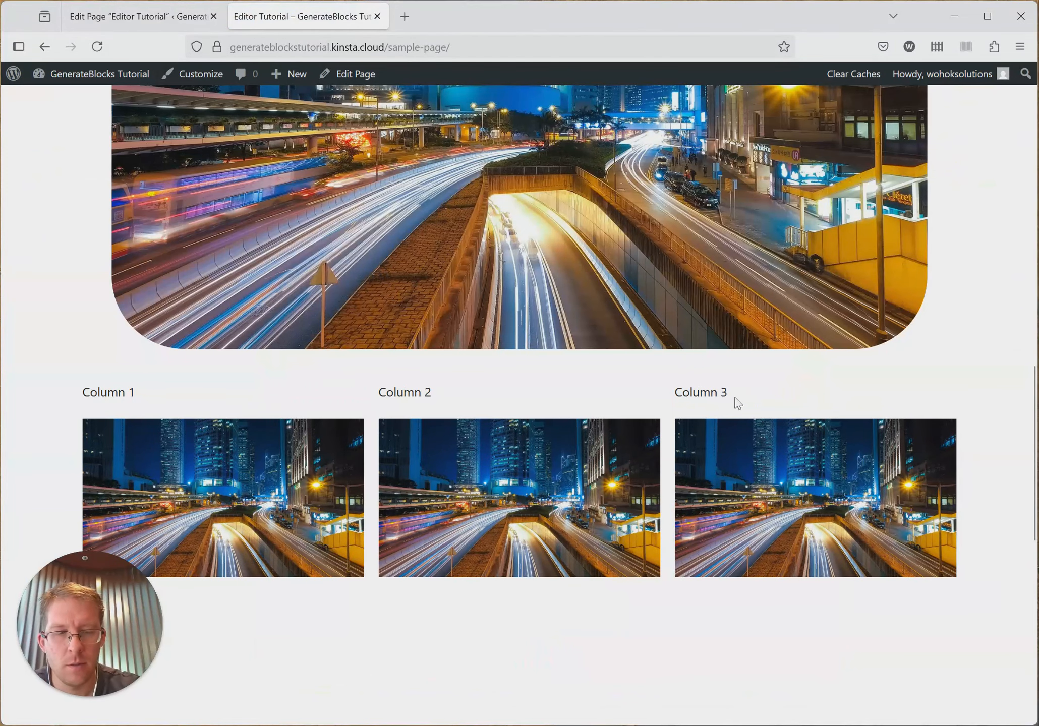
{"action": "key", "text": "F12"}
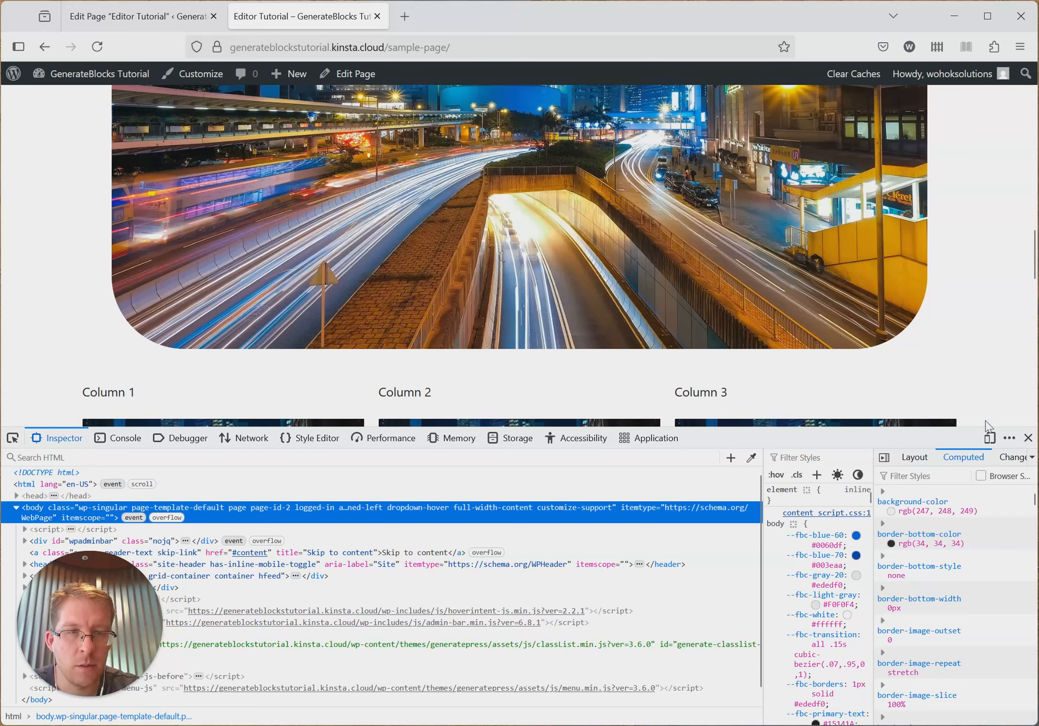
{"action": "left_click", "coordinate": [989, 437]}
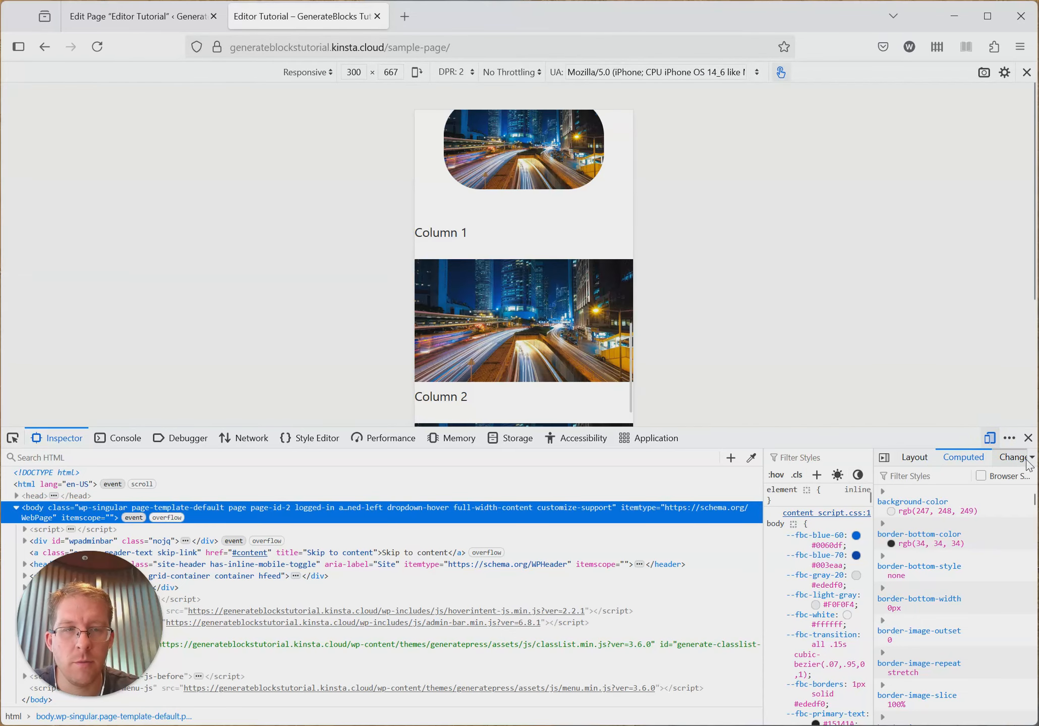
{"action": "key", "text": "F12"}
{"action": "scroll", "coordinate": [564, 364], "scroll_direction": "down", "scroll_amount": 3}
{"action": "scroll", "coordinate": [506, 279], "scroll_direction": "up", "scroll_amount": 3}
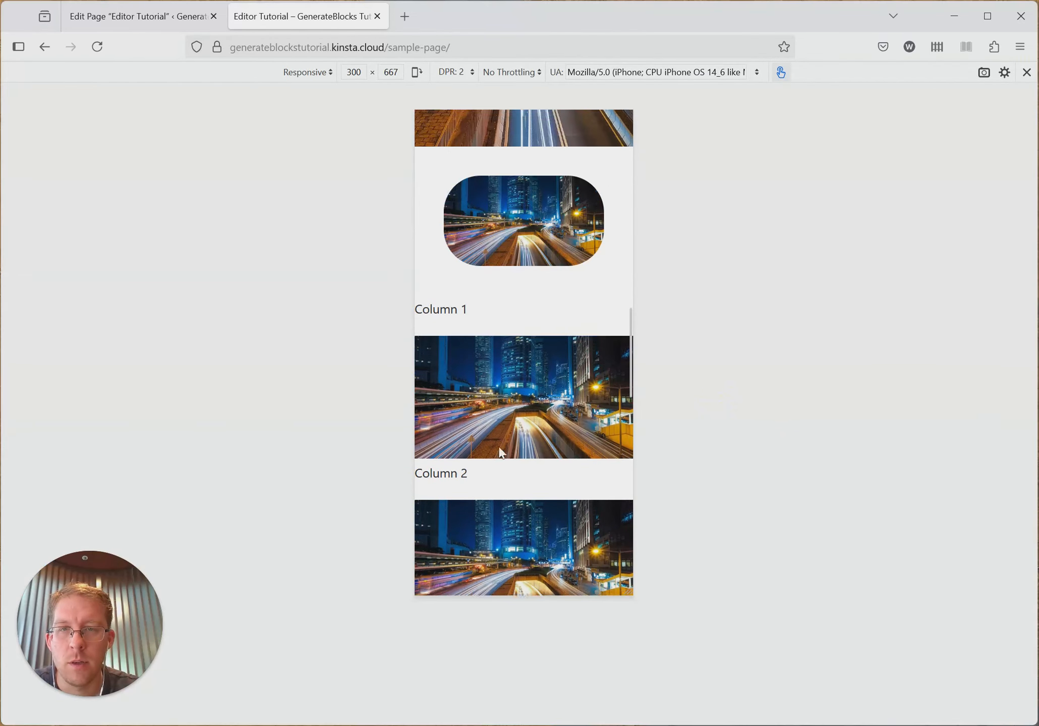
{"action": "scroll", "coordinate": [494, 280], "scroll_direction": "down", "scroll_amount": 4}
{"action": "scroll", "coordinate": [545, 334], "scroll_direction": "up", "scroll_amount": 3}
- Preview the published grid at viewport widths of 800 and 1200, and close the responsive design view
{"action": "left_click", "coordinate": [358, 72]}
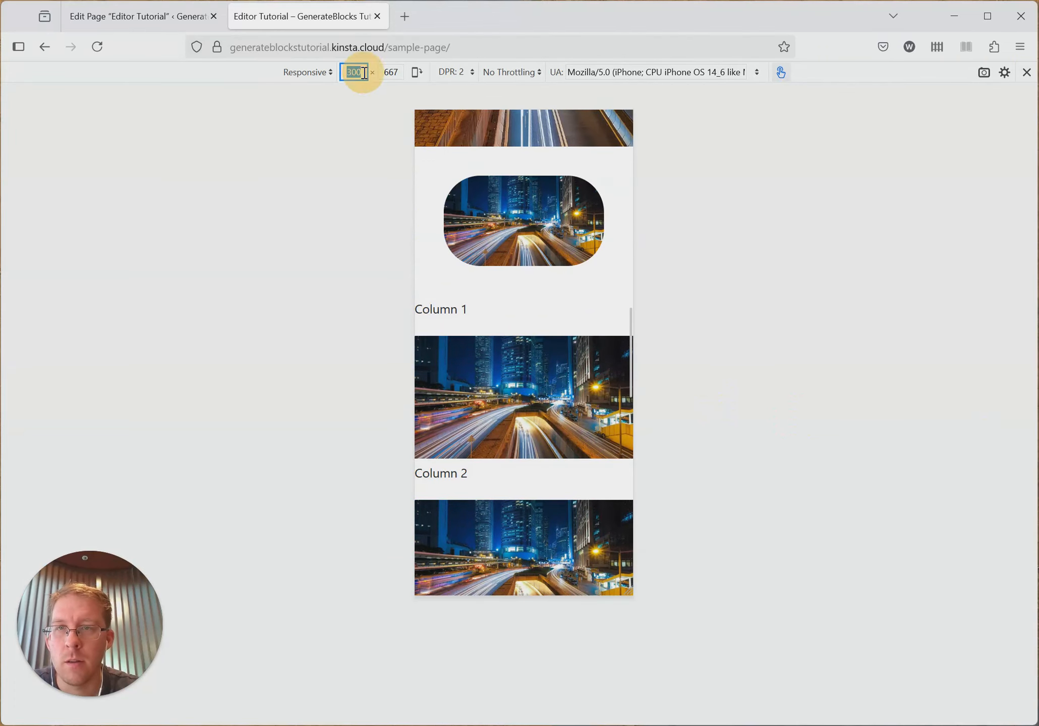
{"action": "type", "text": "800"}
{"action": "key", "text": "Return"}
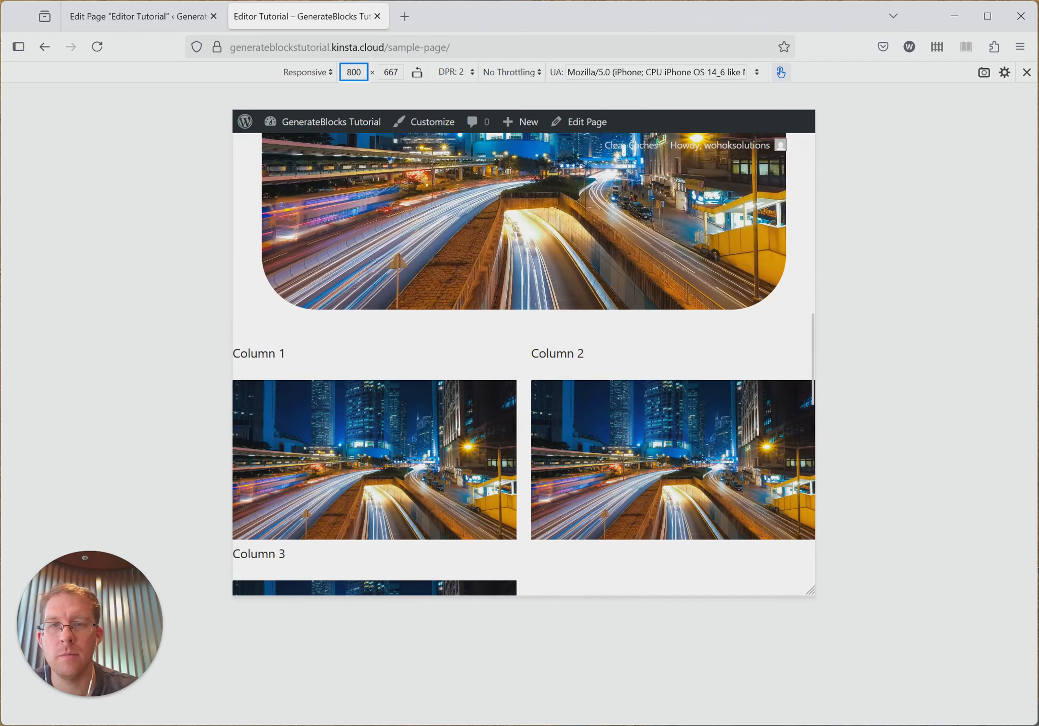
{"action": "left_click", "coordinate": [363, 69]}
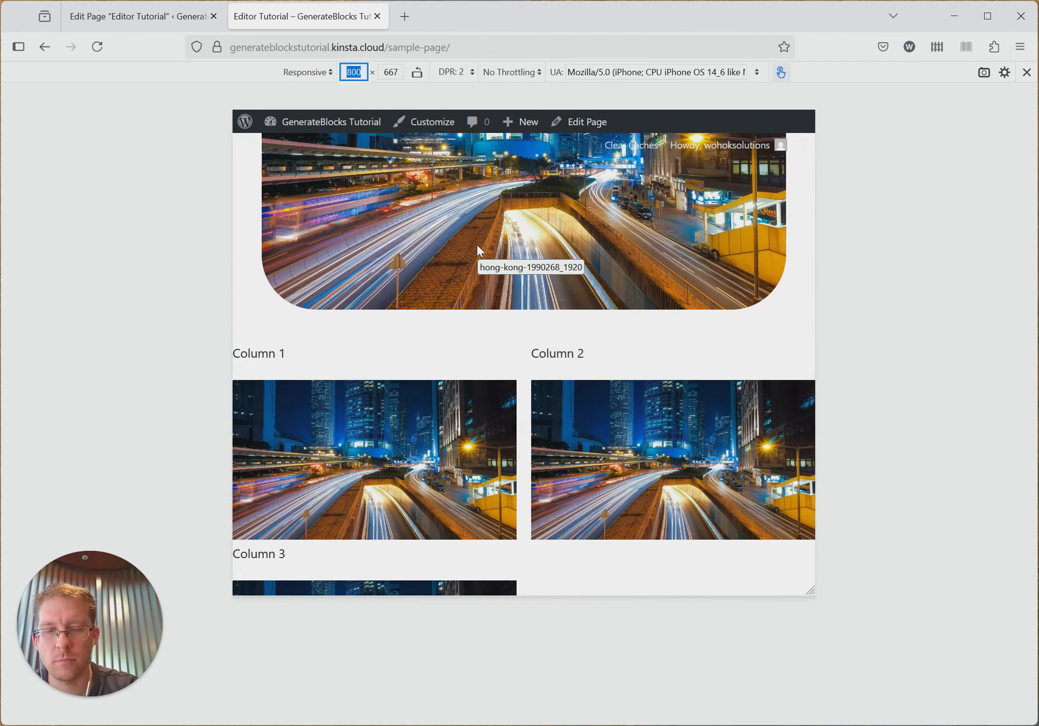
{"action": "type", "text": "1200"}
{"action": "key", "text": "Return"}
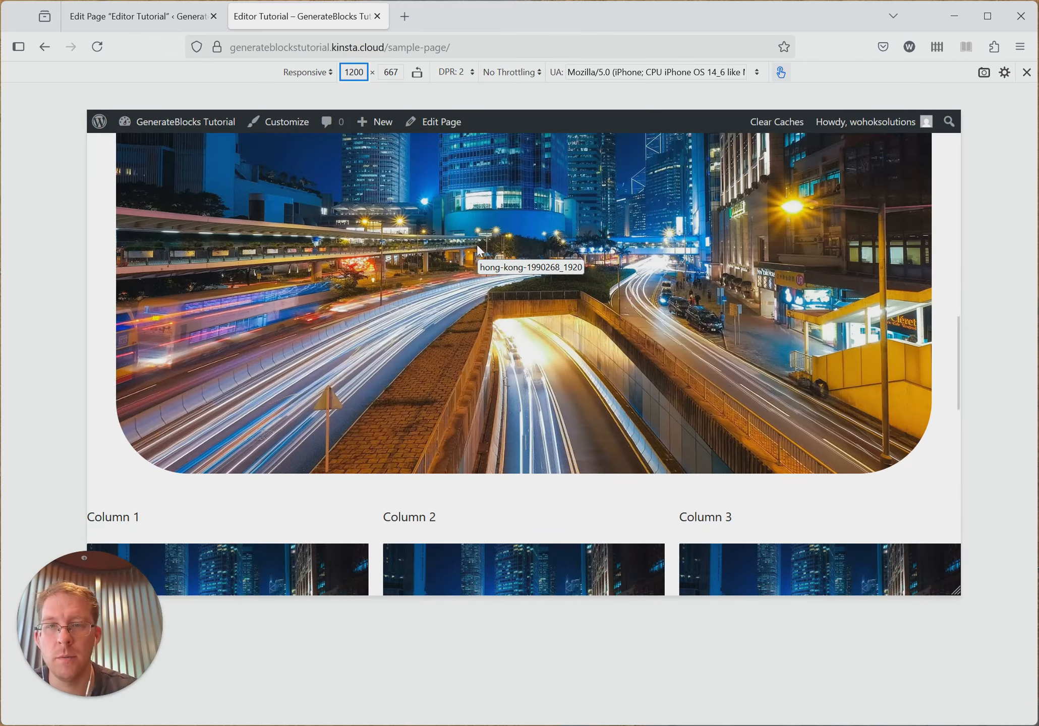
{"action": "scroll", "coordinate": [638, 454], "scroll_direction": "down", "scroll_amount": 5}
{"action": "scroll", "coordinate": [700, 393], "scroll_direction": "up", "scroll_amount": 5}
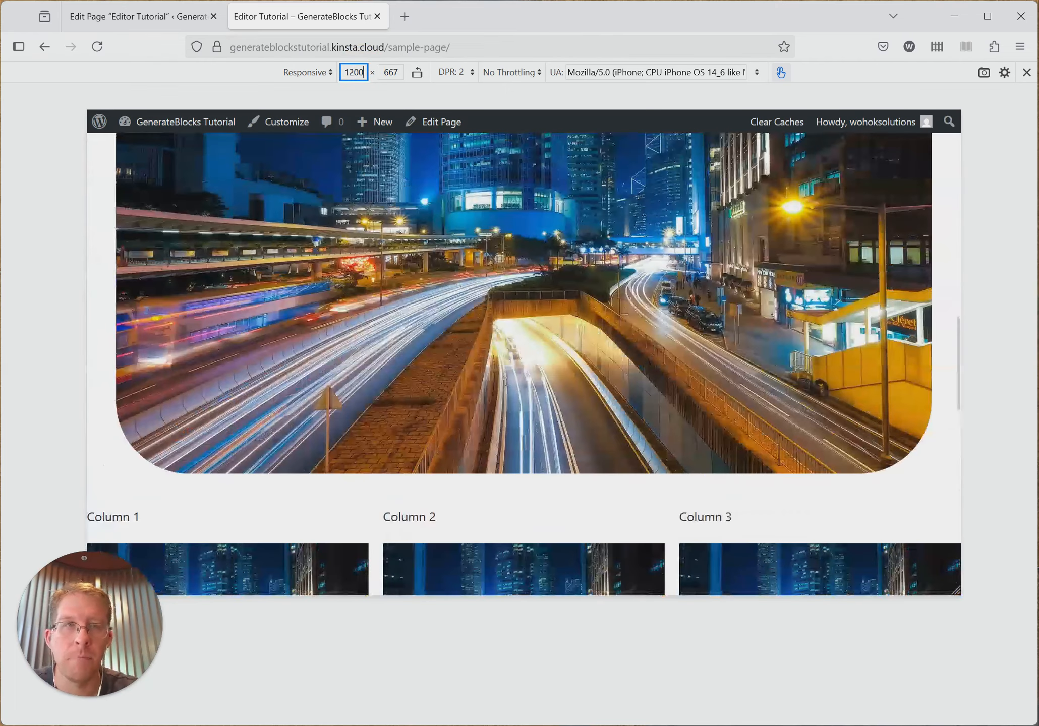
{"action": "left_click", "coordinate": [1026, 72]}
- Return to the page editor, select the inner container that holds the grid, and open its spacing settings
{"action": "left_click", "coordinate": [140, 15]}
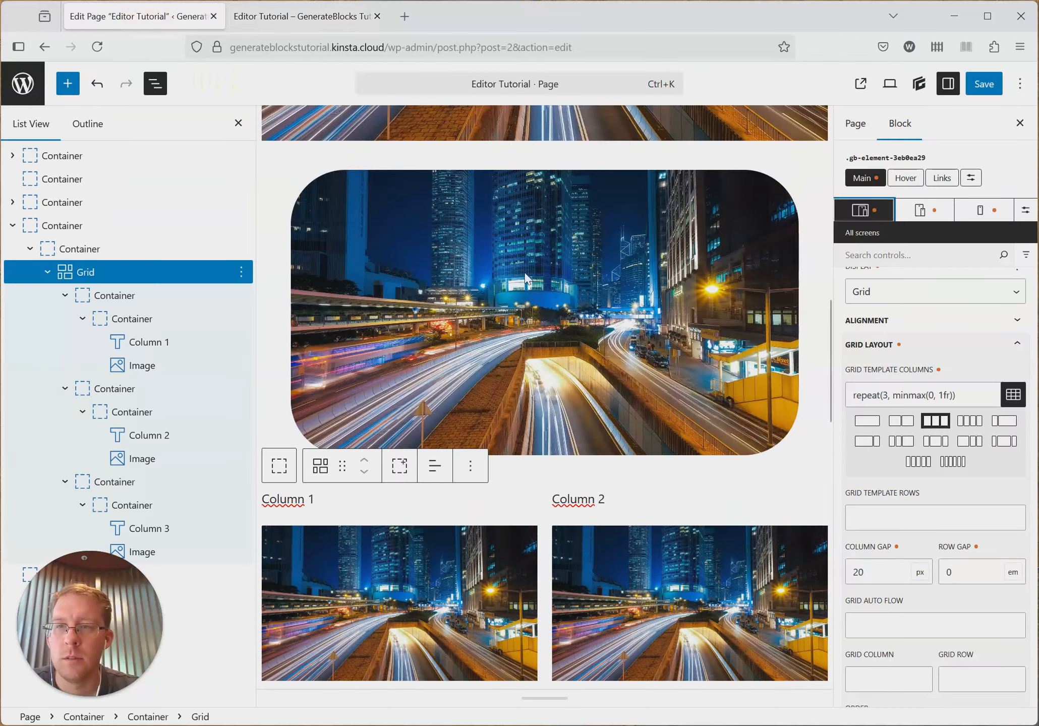
{"action": "scroll", "coordinate": [544, 409], "scroll_direction": "down", "scroll_amount": 5}
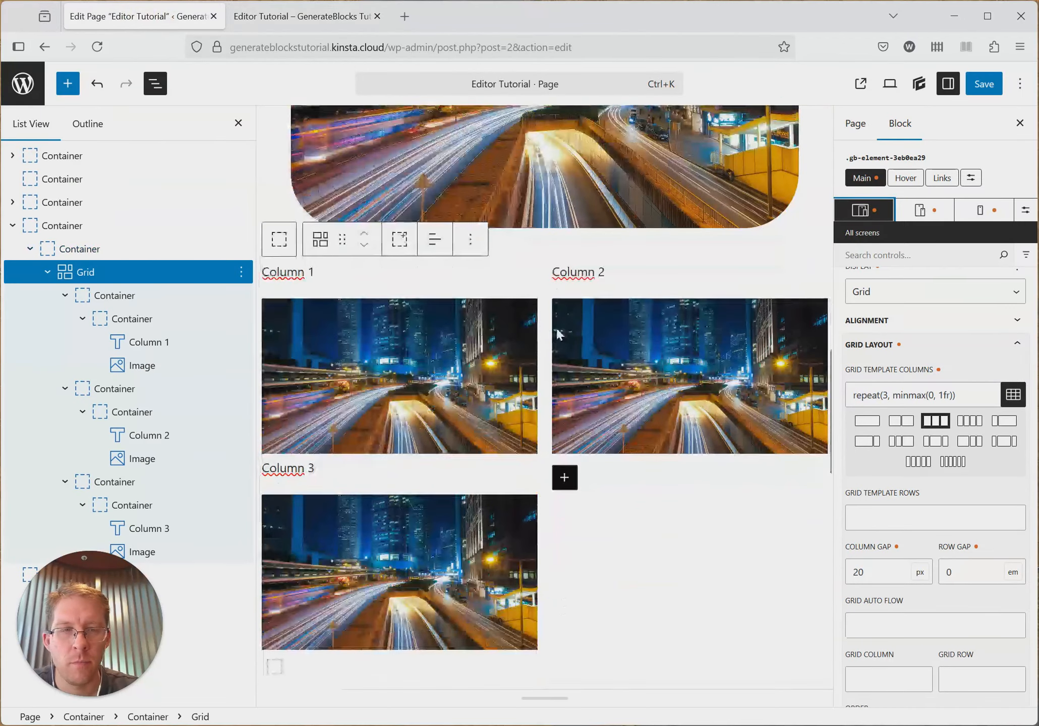
{"action": "left_click", "coordinate": [76, 226]}
{"action": "left_click", "coordinate": [118, 249]}
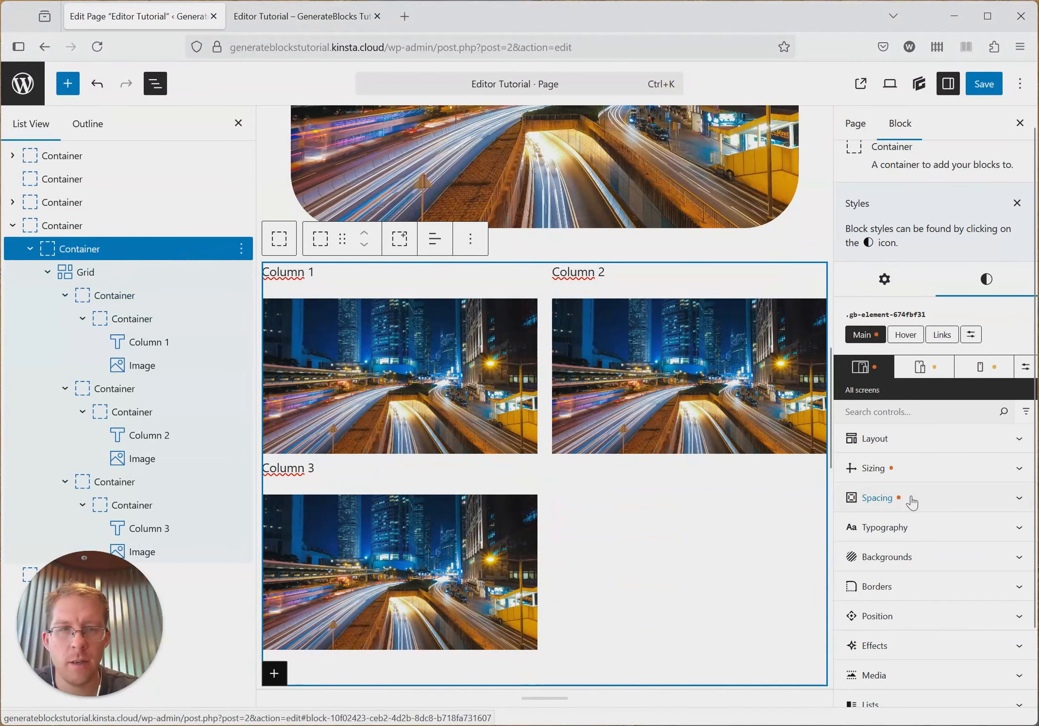
{"action": "left_click", "coordinate": [55, 225]}
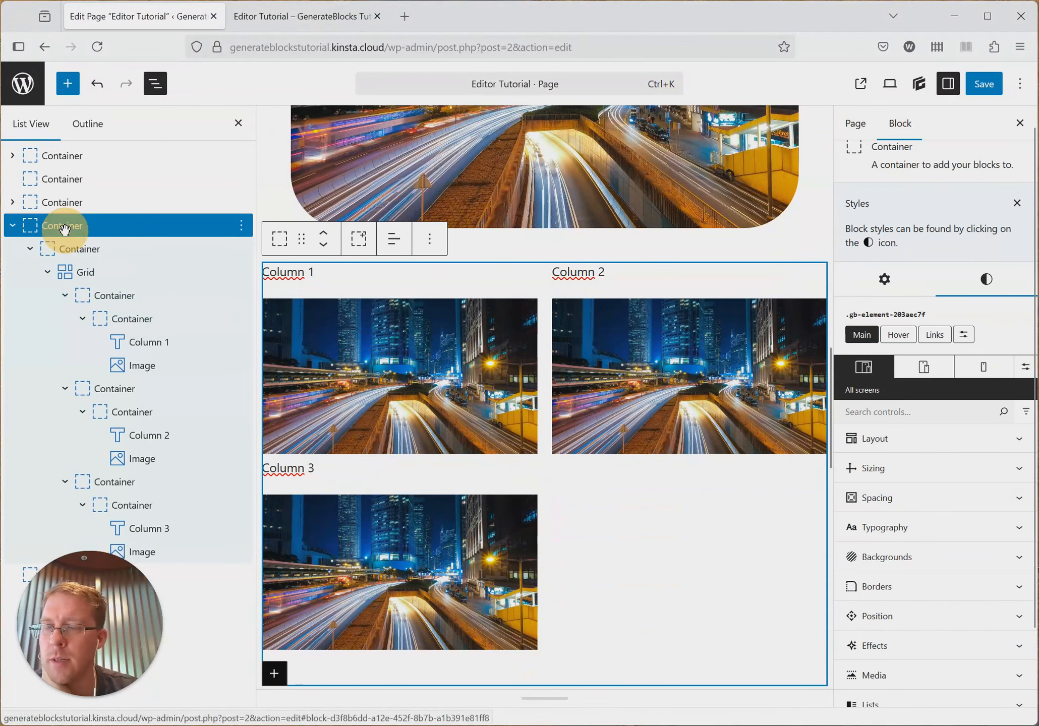
{"action": "left_click", "coordinate": [140, 249]}
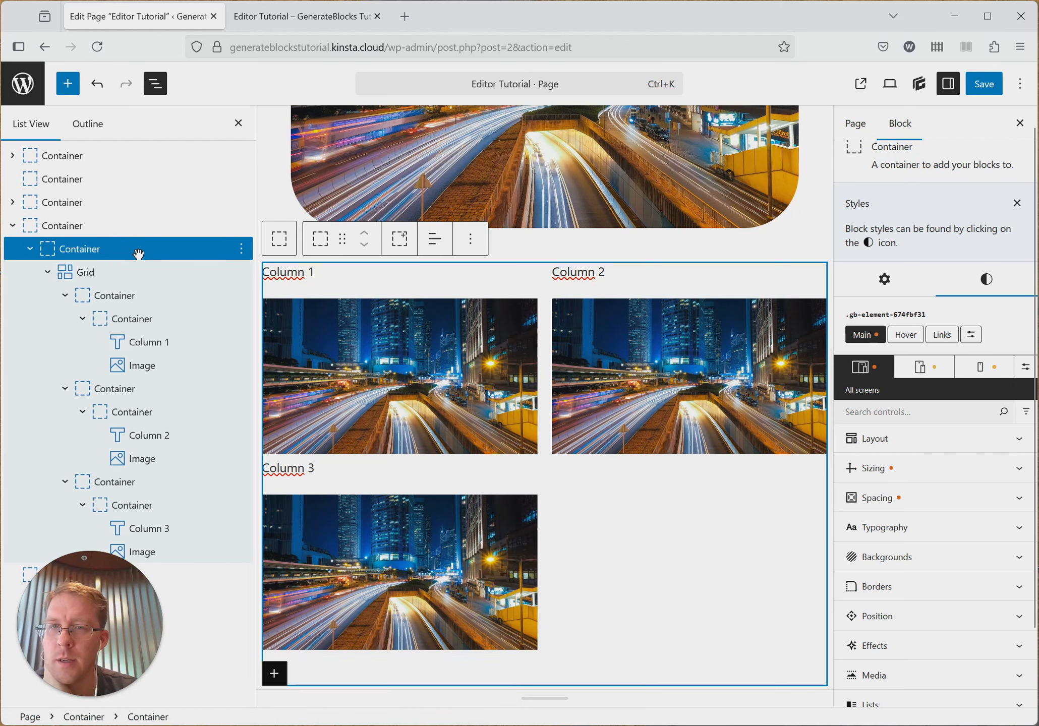
{"action": "left_click", "coordinate": [933, 512]}
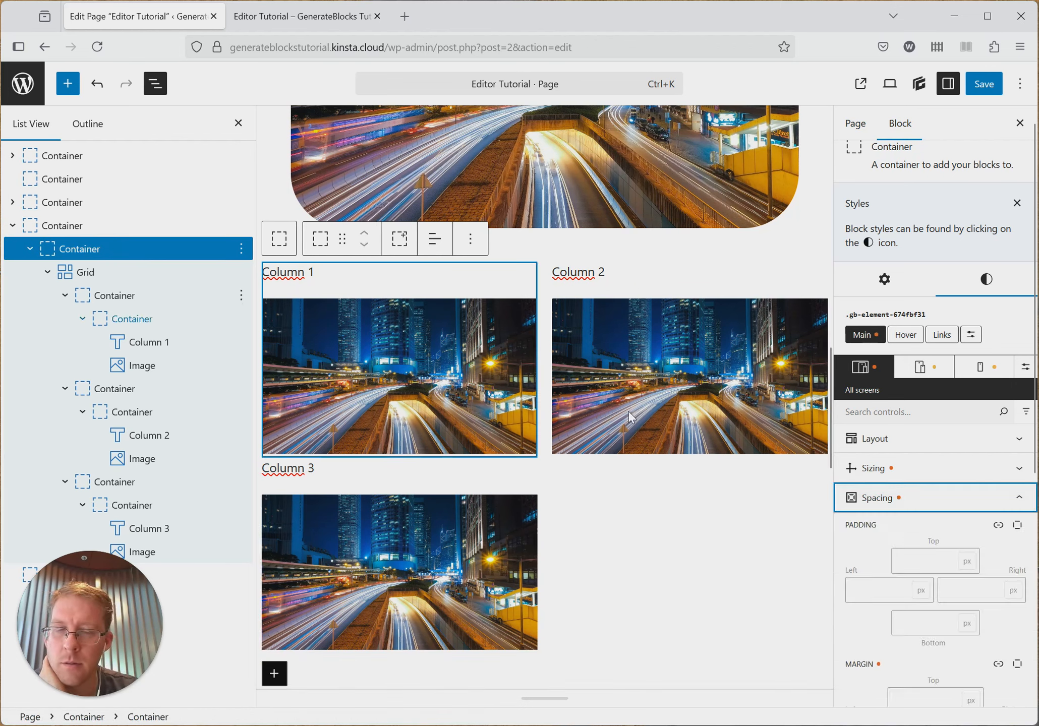
- Preview the published page in the browser's responsive design view at a width of 800, with the developer tools panel closed
{"action": "left_click", "coordinate": [313, 20]}
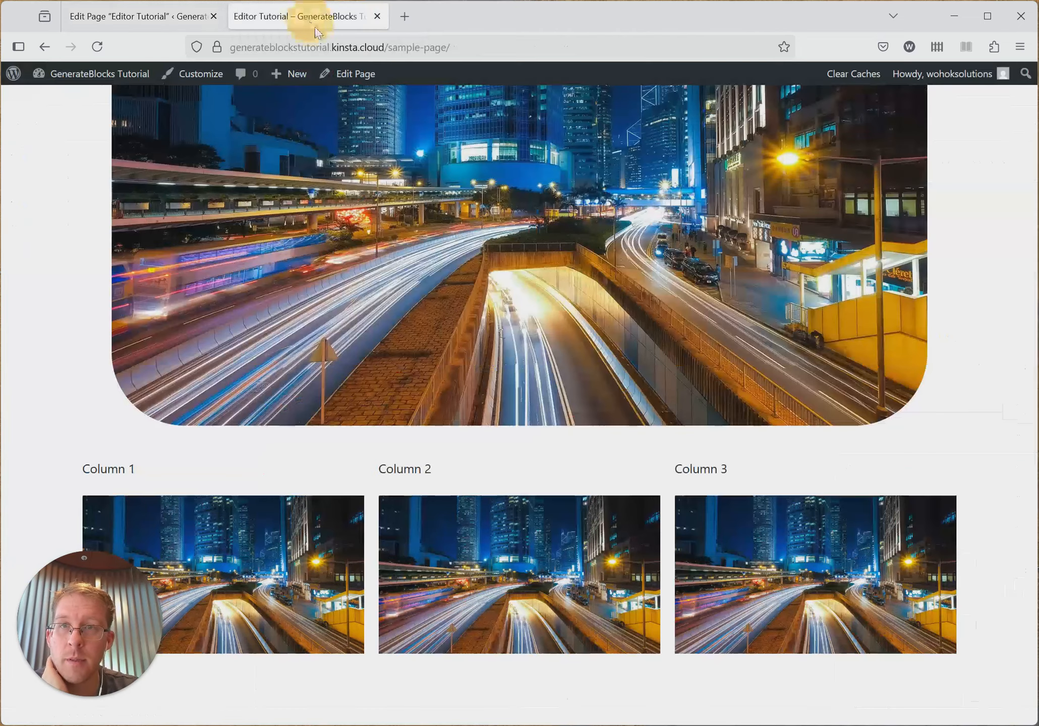
{"action": "key", "text": "F12"}
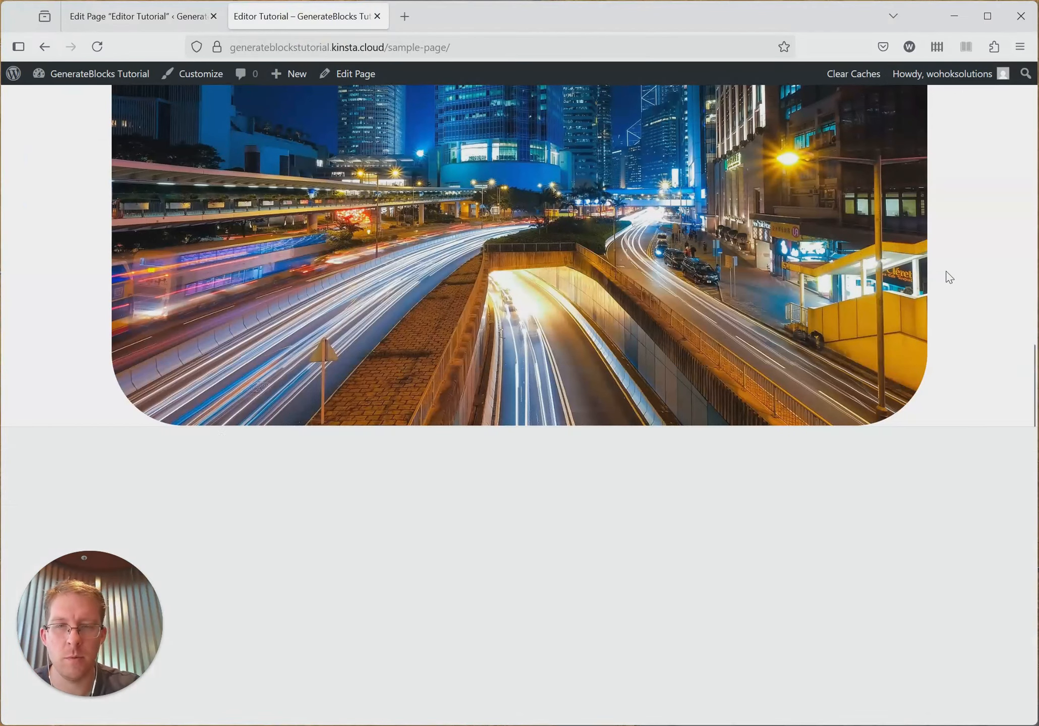
{"action": "left_click", "coordinate": [989, 440]}
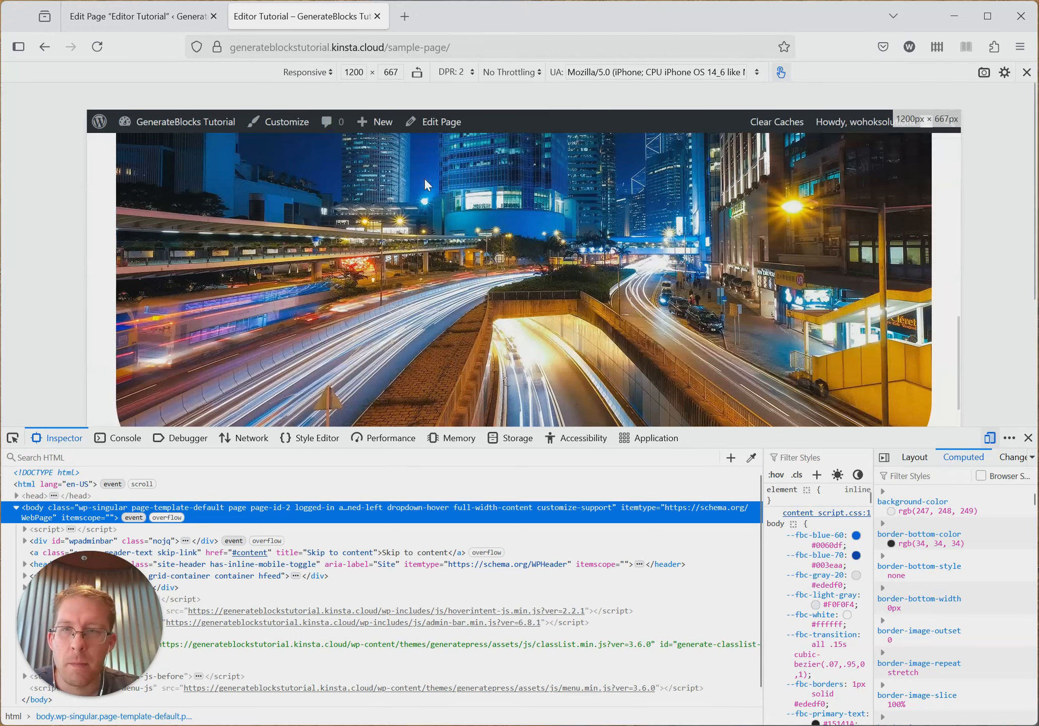
{"action": "left_click", "coordinate": [359, 73]}
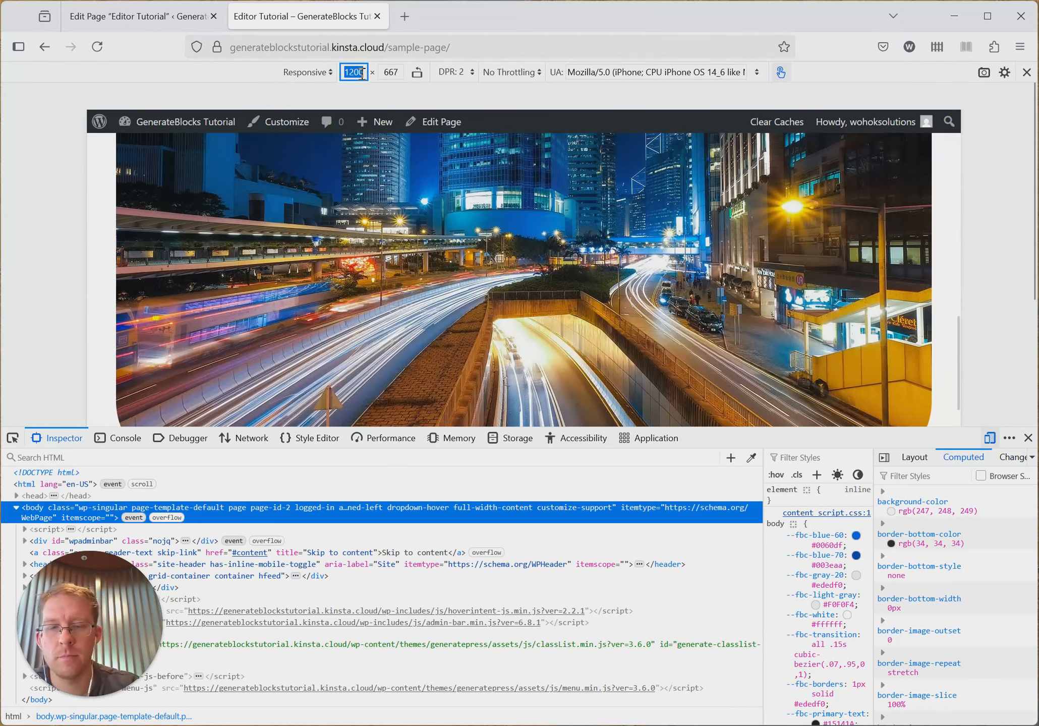
{"action": "type", "text": "800"}
{"action": "key", "text": "Return"}
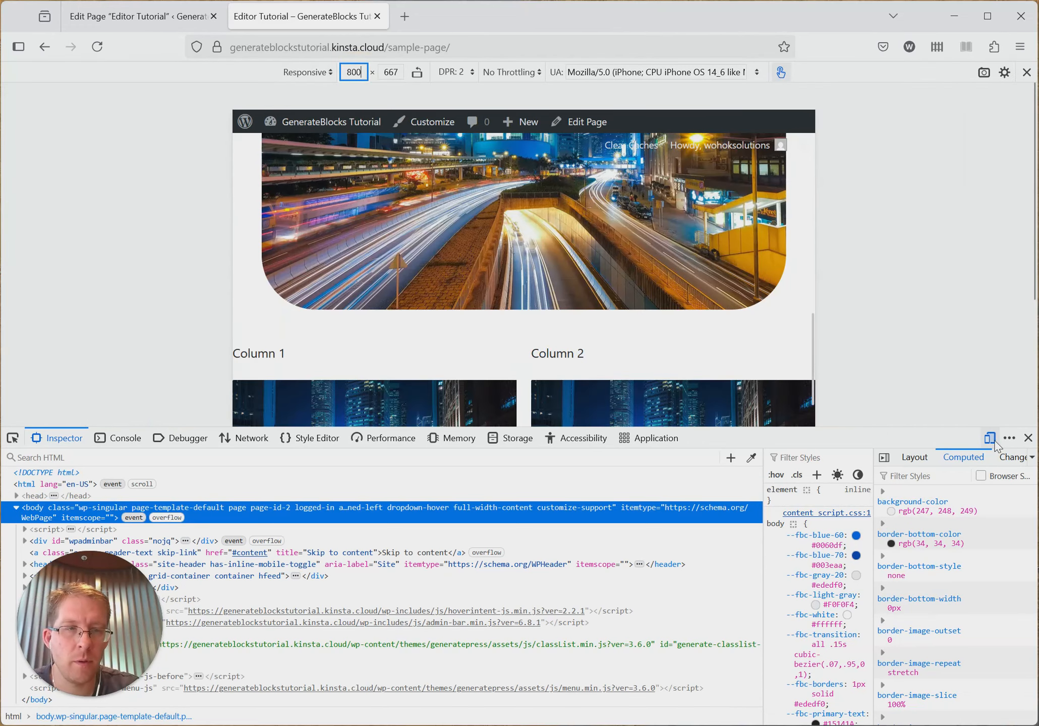
{"action": "left_click", "coordinate": [1029, 437]}
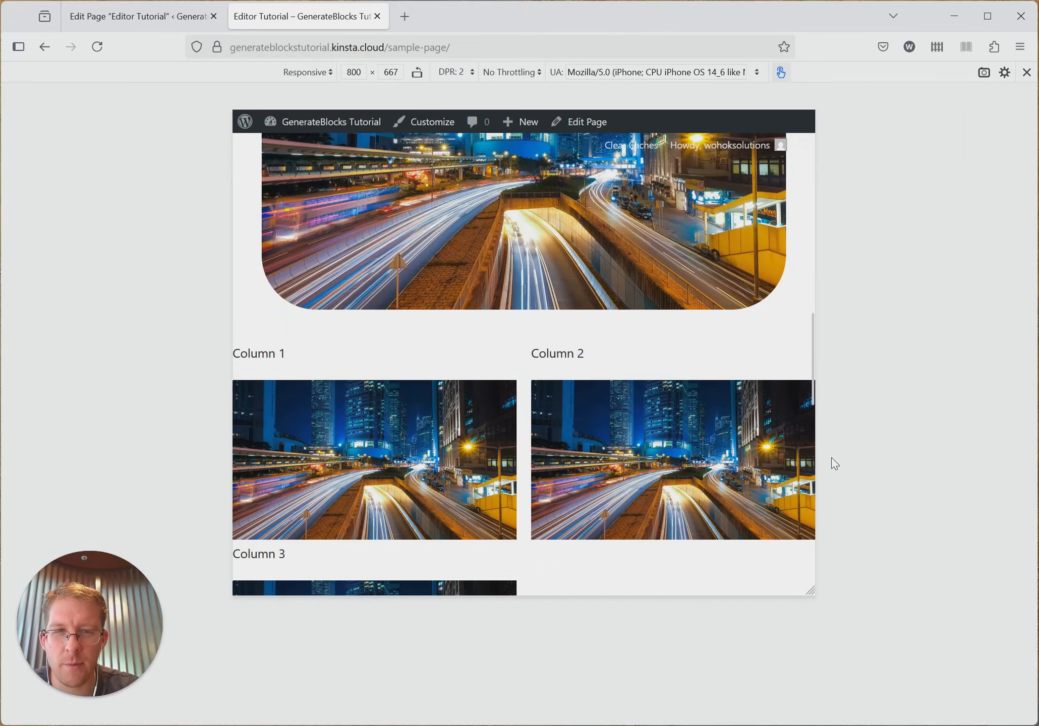
- Set the left and right padding of the container around the grid to 40 px and save the page in the editor
{"action": "left_click", "coordinate": [141, 16]}
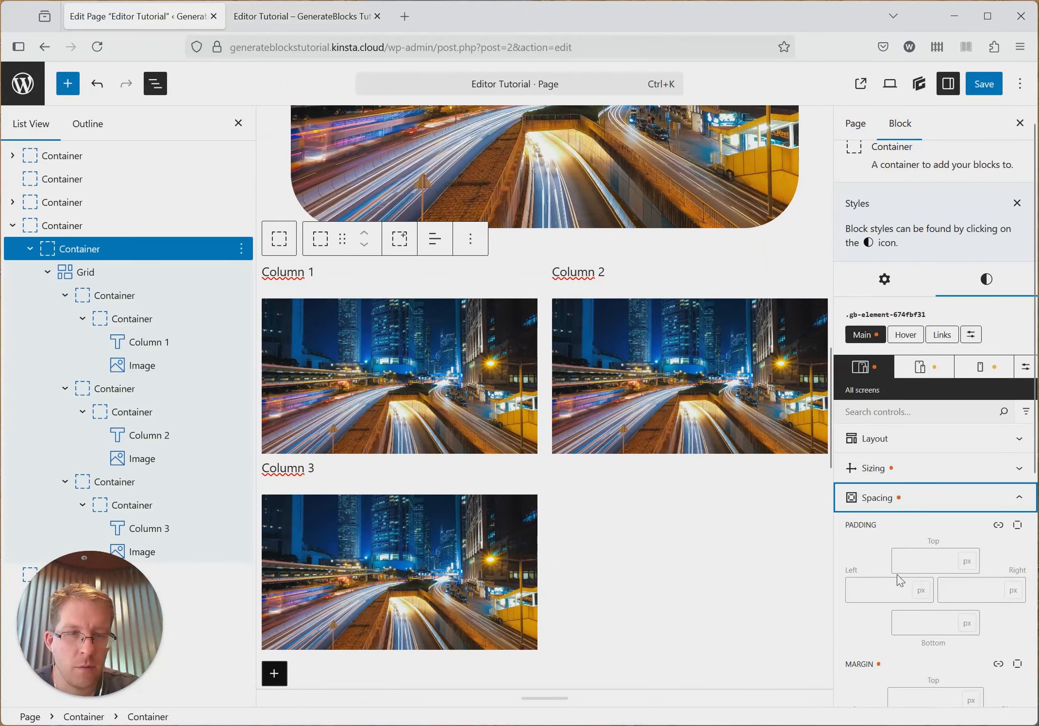
{"action": "scroll", "coordinate": [897, 575], "scroll_direction": "down", "scroll_amount": 2}
{"action": "left_click", "coordinate": [887, 521]}
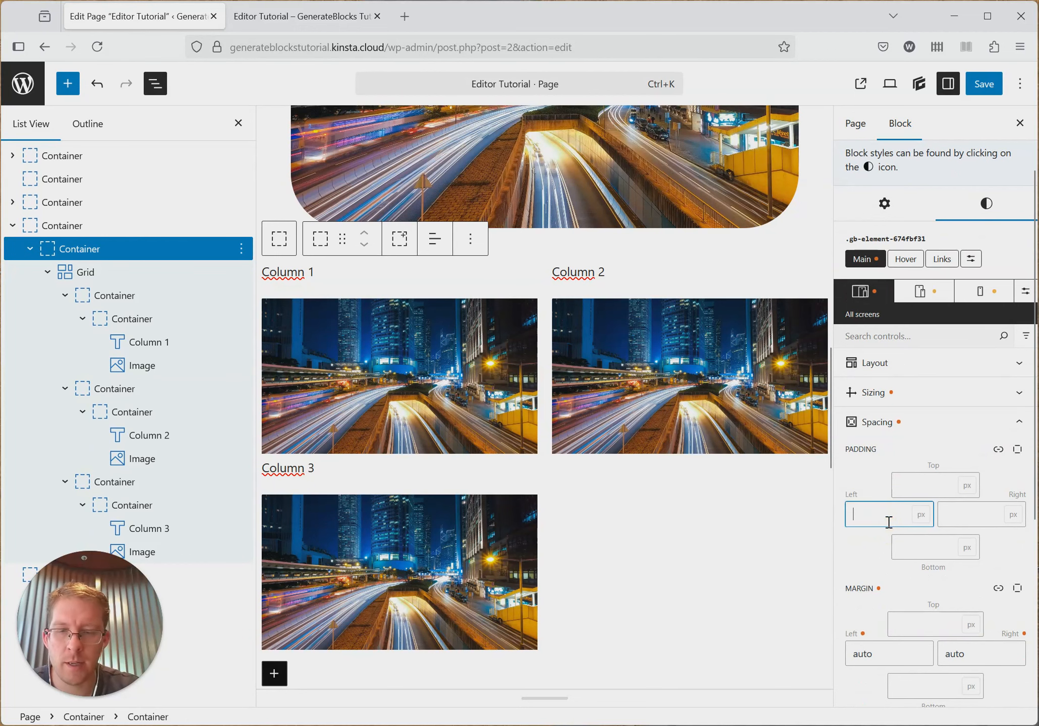
{"action": "type", "text": "40"}
{"action": "left_click", "coordinate": [979, 515]}
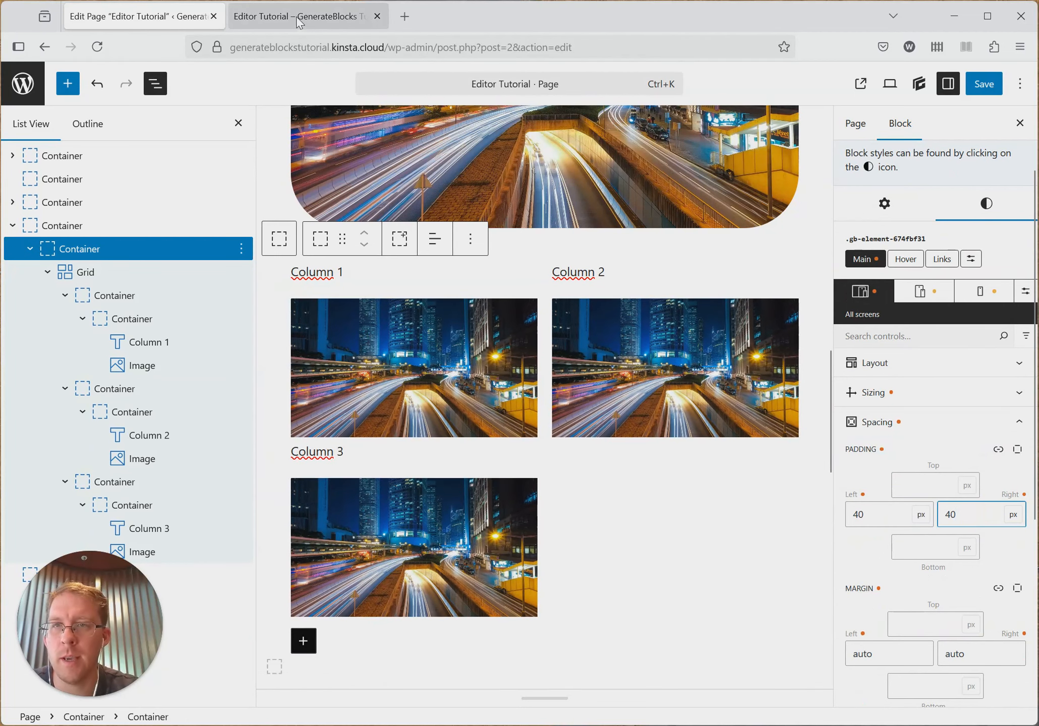
{"action": "left_click", "coordinate": [982, 85]}
- Reload the published page to check the grid's side spacing at a width of 800, and return to the page editor
{"action": "left_click", "coordinate": [323, 17]}
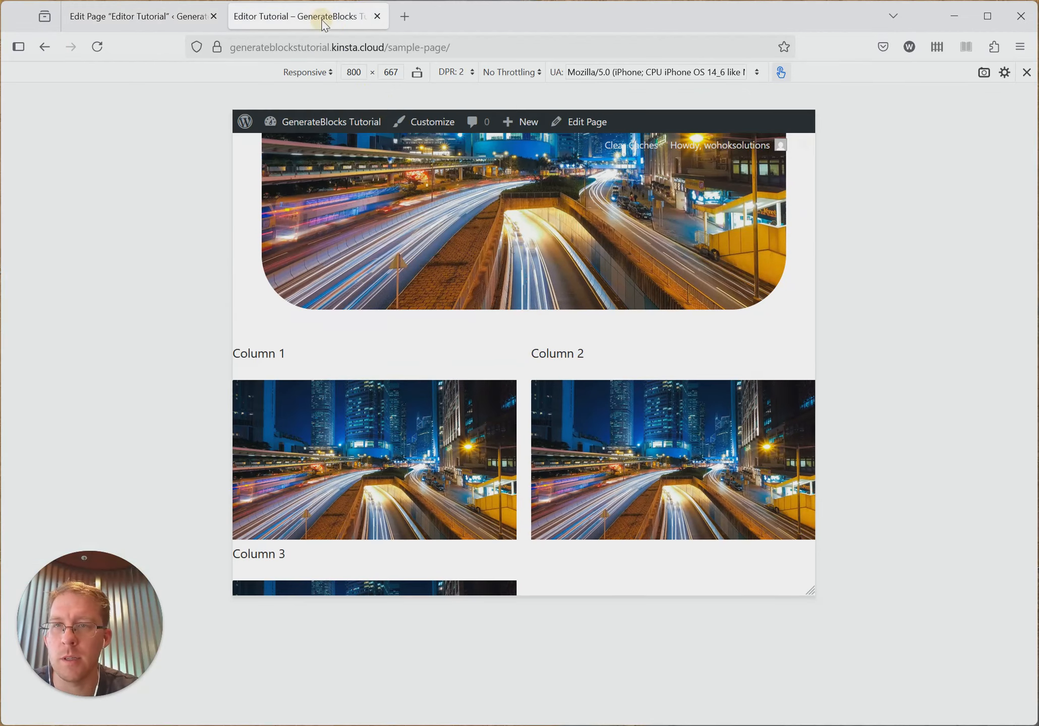
{"action": "key", "text": "F5"}
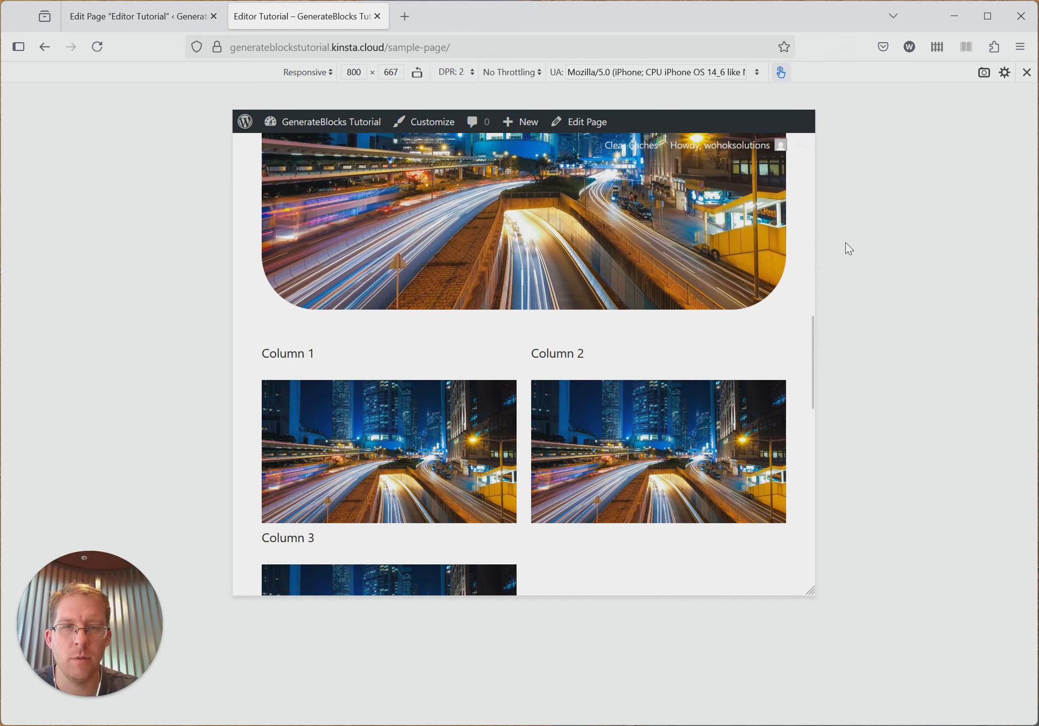
{"action": "left_click", "coordinate": [161, 23]}
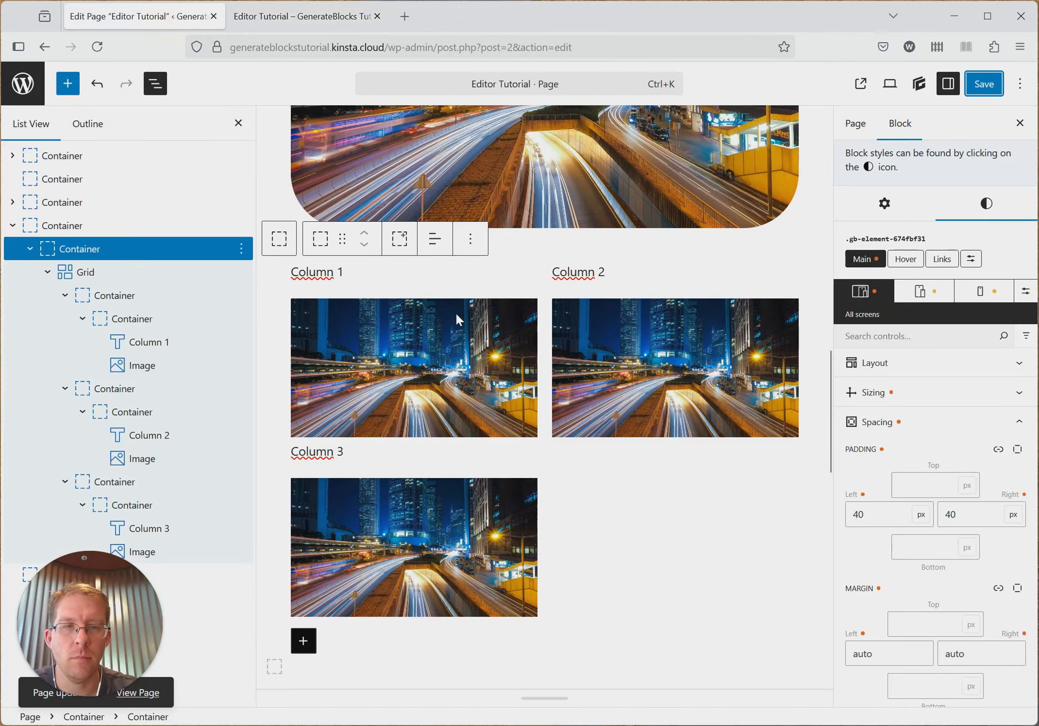
- Select the Grid block, show its general settings instead of its styles, and review the page content up to the title
{"action": "scroll", "coordinate": [456, 318], "scroll_direction": "up", "scroll_amount": 5}
{"action": "scroll", "coordinate": [664, 355], "scroll_direction": "up", "scroll_amount": 3}
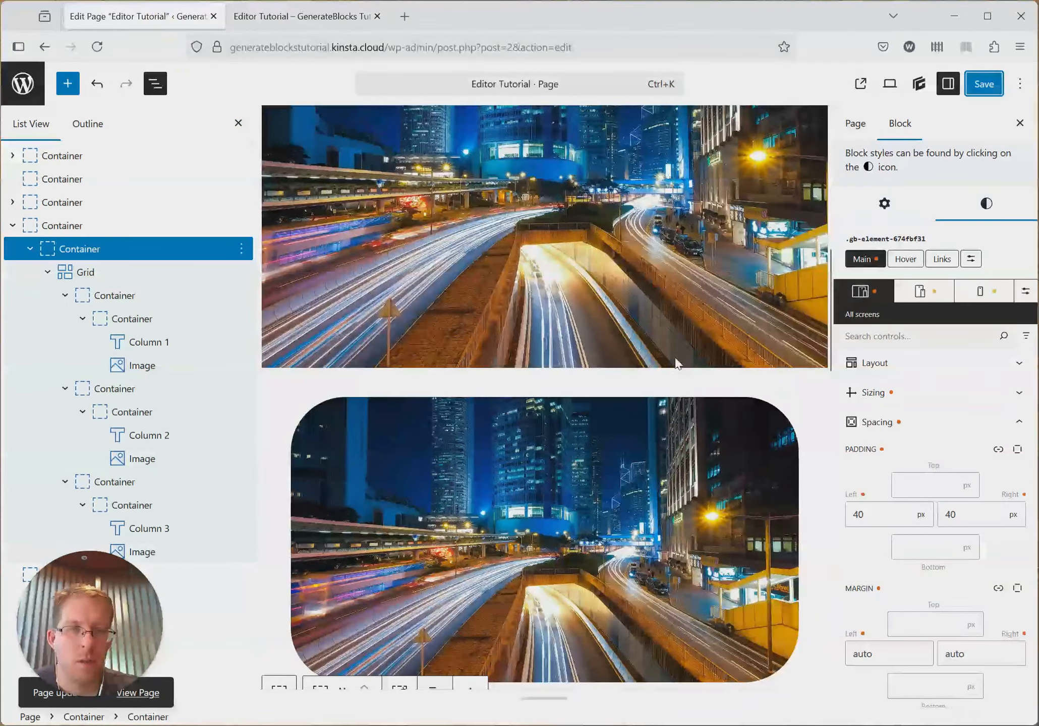
{"action": "left_click", "coordinate": [139, 271]}
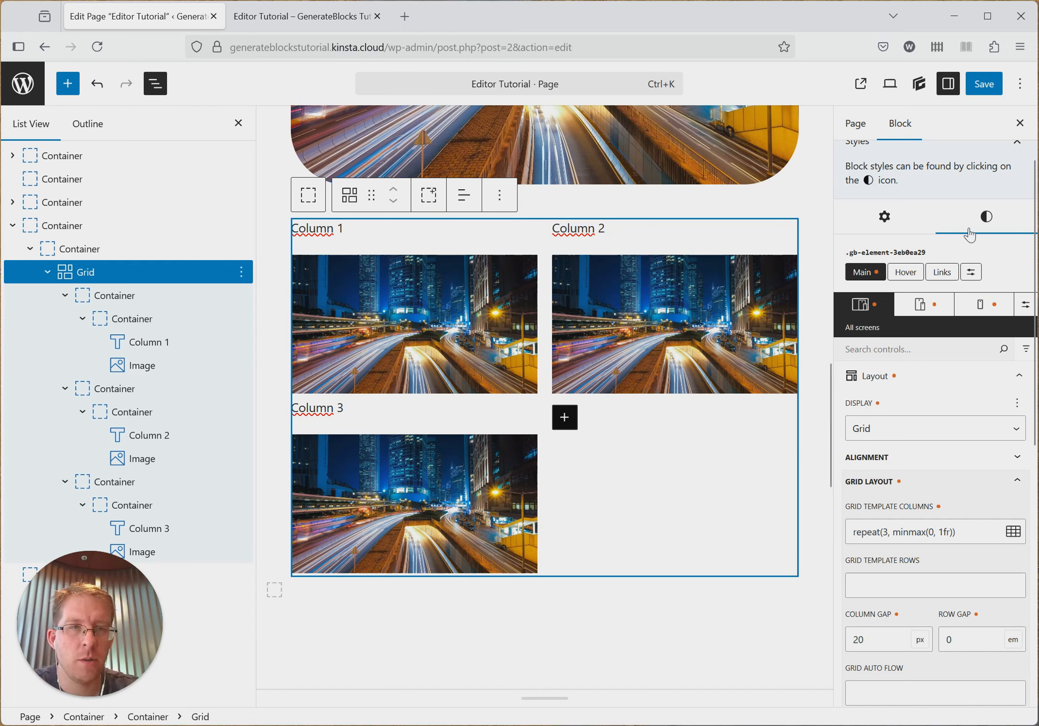
{"action": "left_click", "coordinate": [915, 226]}
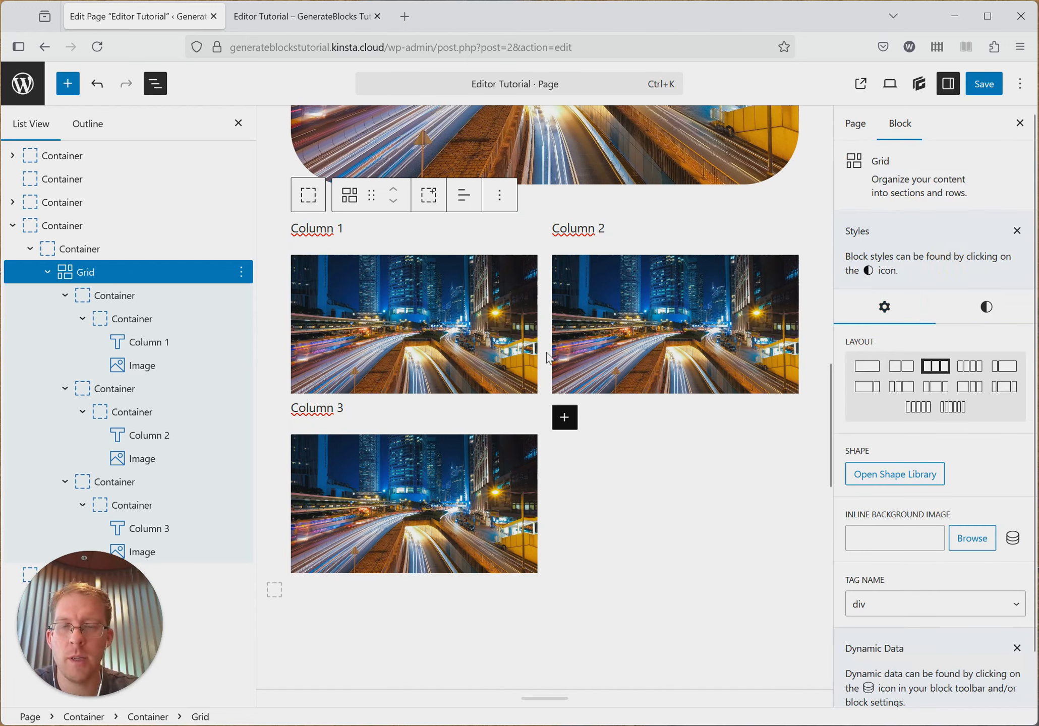
{"action": "scroll", "coordinate": [547, 354], "scroll_direction": "up", "scroll_amount": 10}
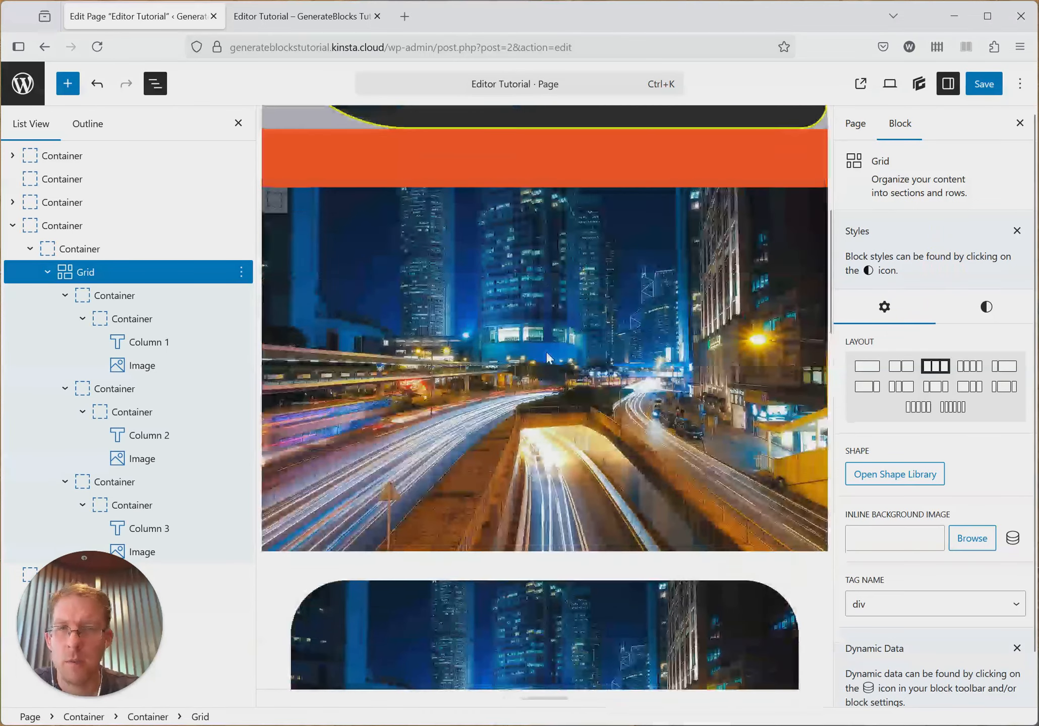
{"action": "scroll", "coordinate": [600, 370], "scroll_direction": "up", "scroll_amount": 2}
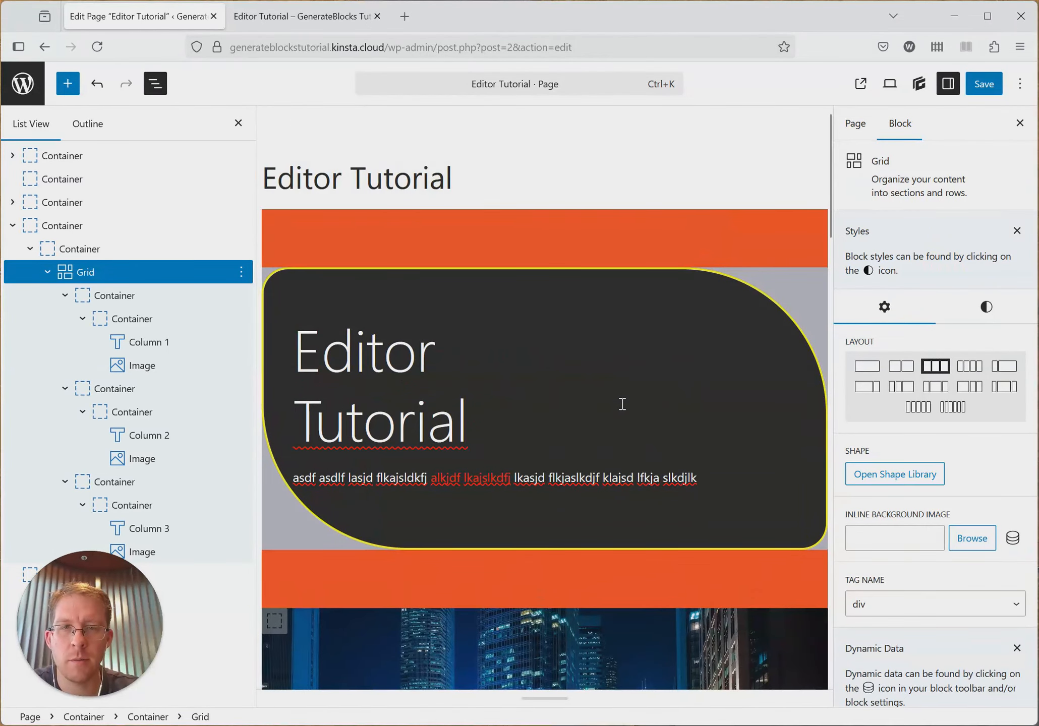